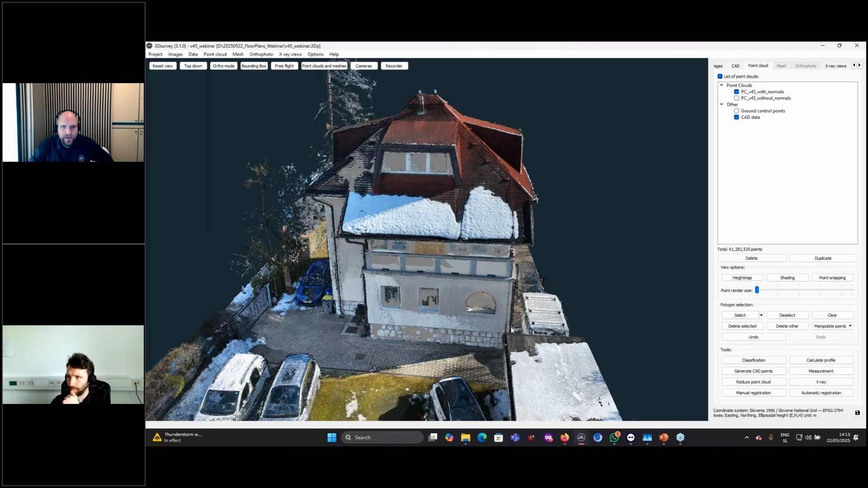
- Cut through the house point cloud with the bounding box to inspect its interior, and turn the box off again
{"action": "left_click_drag", "start_coordinate": [507, 330], "coordinate": [493, 327]}
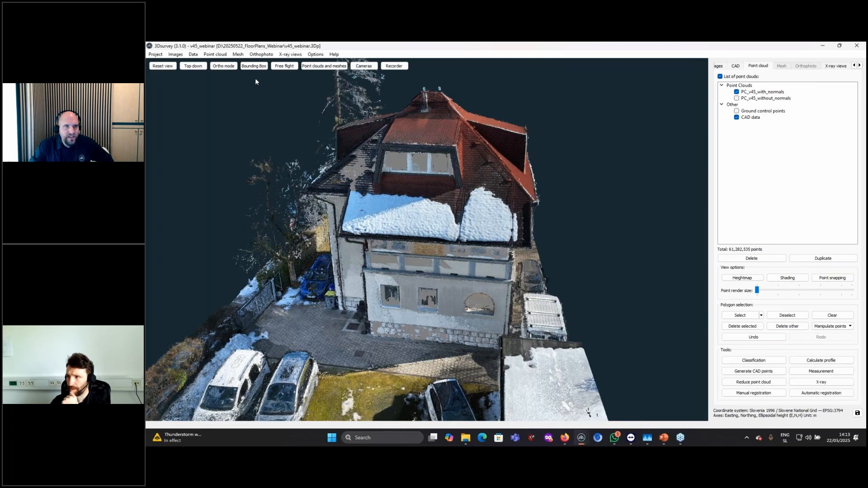
{"action": "left_click", "coordinate": [253, 66]}
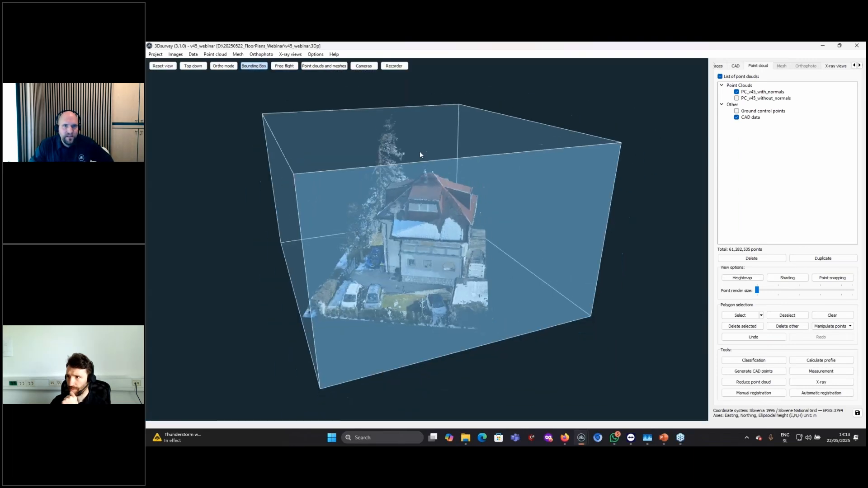
{"action": "left_click_drag", "start_coordinate": [420, 153], "coordinate": [434, 266]}
{"action": "scroll", "coordinate": [435, 266], "scroll_direction": "up", "scroll_amount": 10}
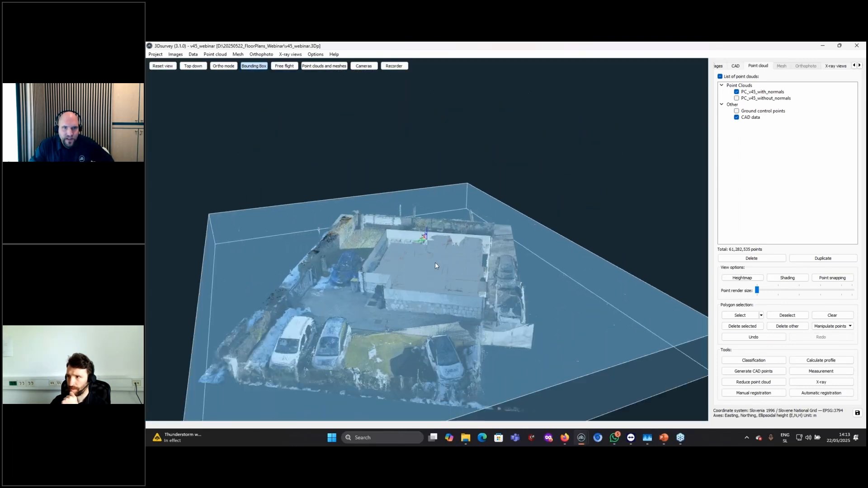
{"action": "left_click_drag", "start_coordinate": [483, 312], "coordinate": [466, 154]}
{"action": "scroll", "coordinate": [410, 282], "scroll_direction": "down", "scroll_amount": 5}
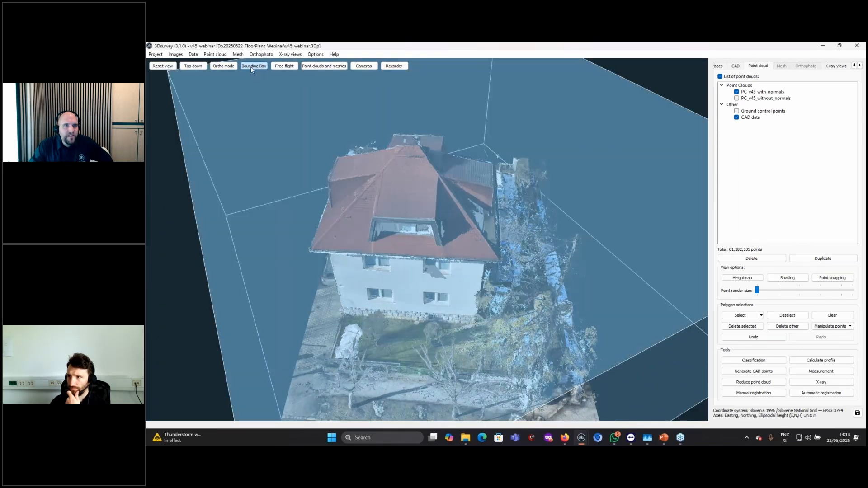
{"action": "left_click", "coordinate": [254, 66]}
- Generate X-ray views from PC_v45_with_normals at 2.00 cm/px with 70% color transparency and a transparent background
{"action": "left_click_drag", "start_coordinate": [282, 258], "coordinate": [340, 256]}
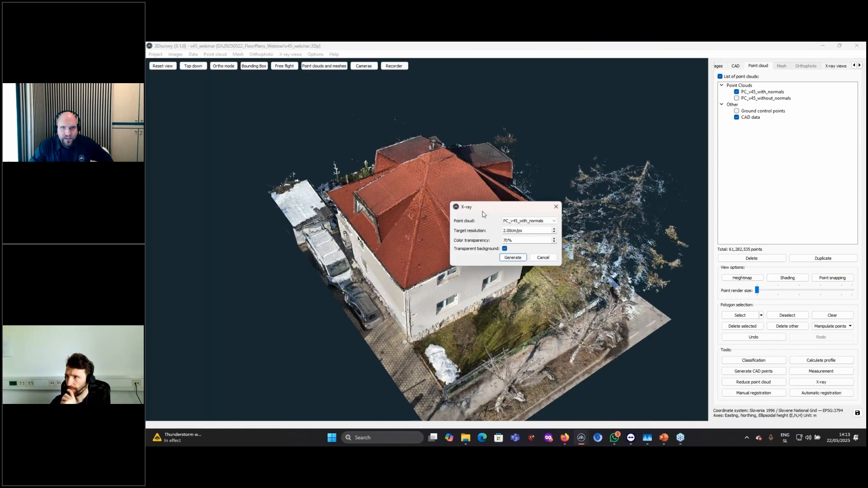
{"action": "left_click", "coordinate": [513, 257]}
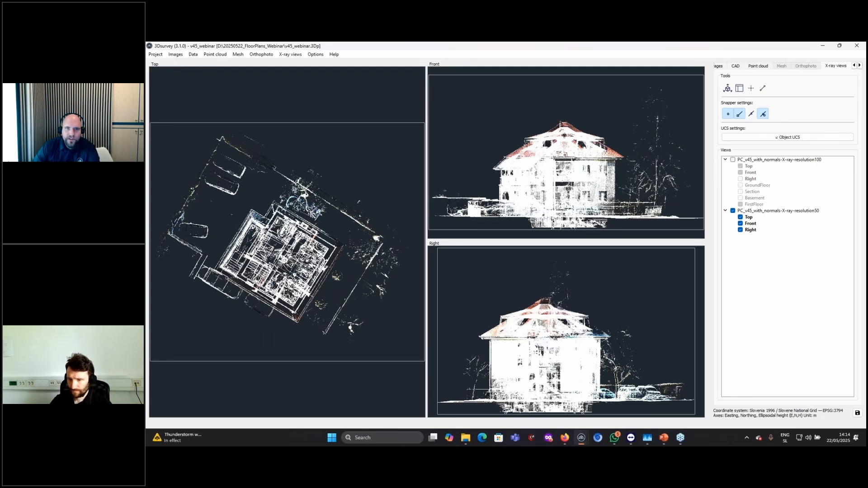
- Examine the walls, stairs and rooms of the house in the Top X-ray view
{"action": "scroll", "coordinate": [235, 274], "scroll_direction": "up", "scroll_amount": 5}
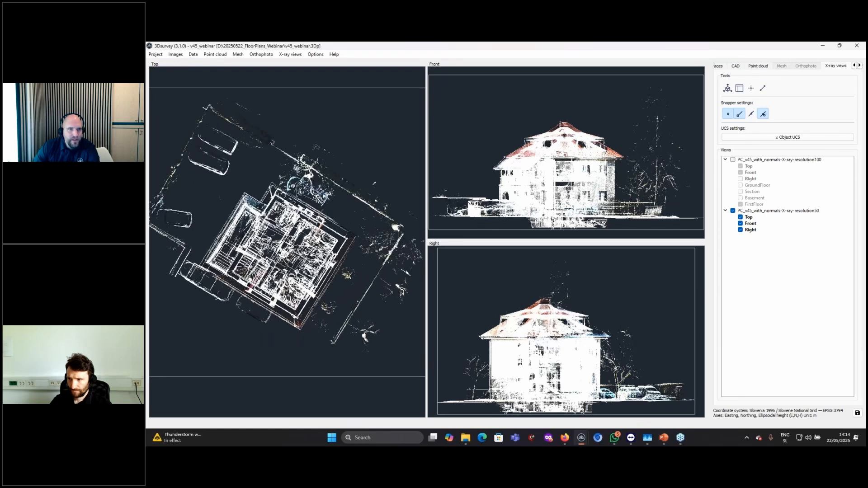
{"action": "scroll", "coordinate": [335, 223], "scroll_direction": "down", "scroll_amount": 3}
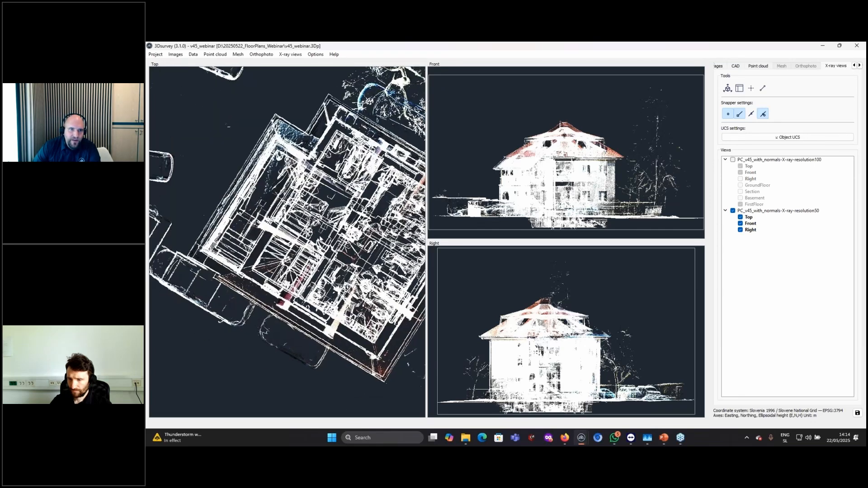
{"action": "scroll", "coordinate": [307, 260], "scroll_direction": "up", "scroll_amount": 5}
{"action": "middle_click_drag", "start_coordinate": [274, 233], "coordinate": [293, 304]}
{"action": "scroll", "coordinate": [288, 242], "scroll_direction": "down", "scroll_amount": 4}
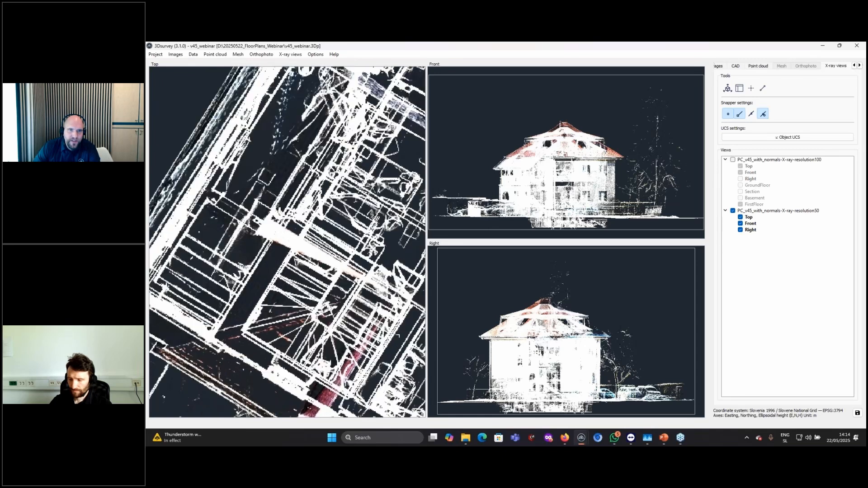
{"action": "scroll", "coordinate": [280, 245], "scroll_direction": "up", "scroll_amount": 5}
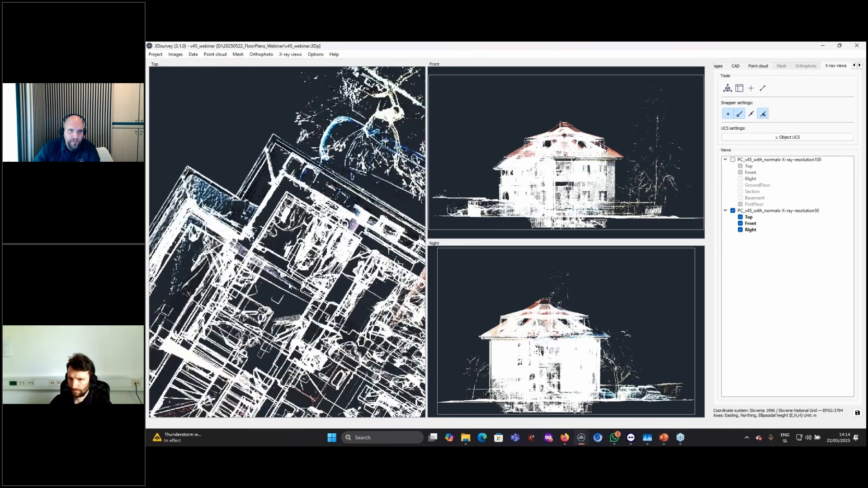
{"action": "scroll", "coordinate": [288, 241], "scroll_direction": "down", "scroll_amount": 5}
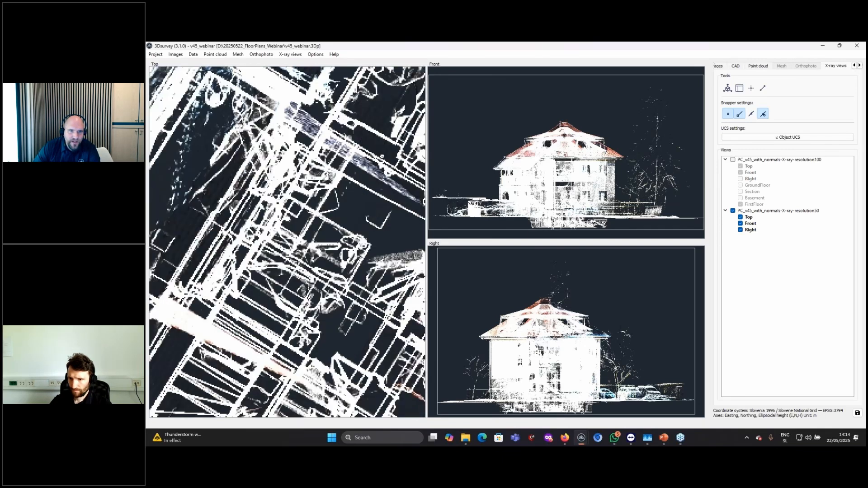
{"action": "scroll", "coordinate": [288, 241], "scroll_direction": "up", "scroll_amount": 5}
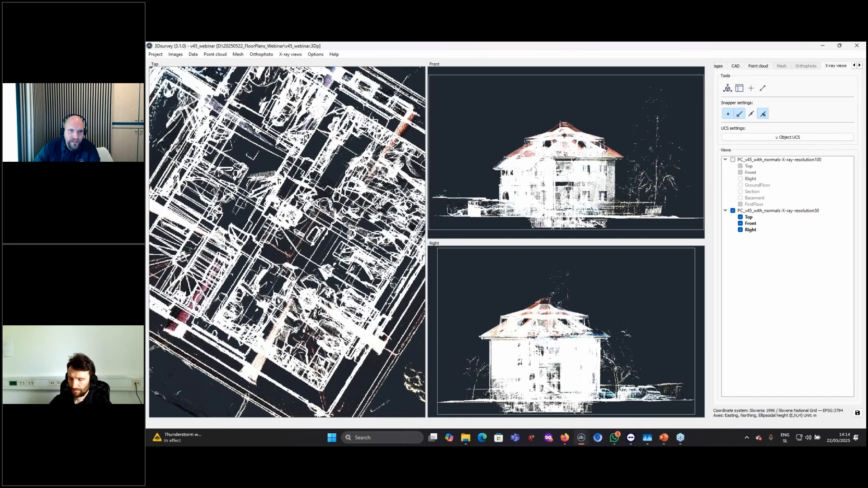
{"action": "scroll", "coordinate": [288, 242], "scroll_direction": "down", "scroll_amount": 5}
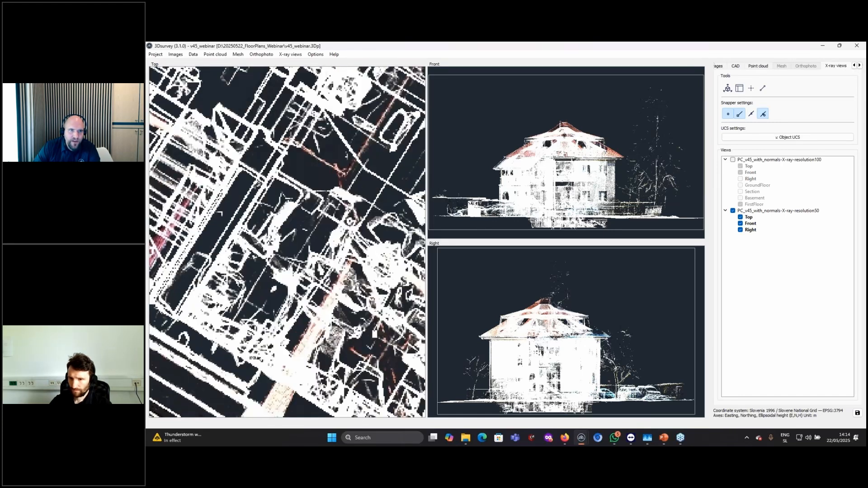
{"action": "scroll", "coordinate": [288, 242], "scroll_direction": "up", "scroll_amount": 1}
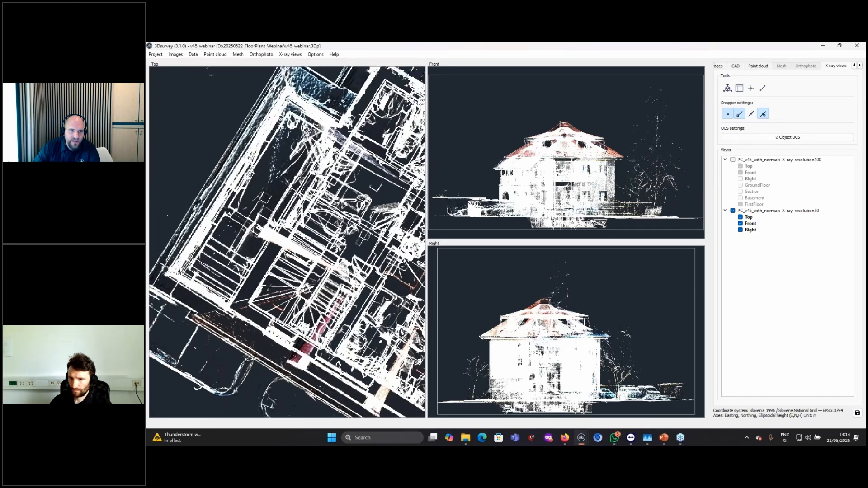
{"action": "middle_click_drag", "start_coordinate": [281, 316], "coordinate": [408, 284]}
{"action": "scroll", "coordinate": [288, 242], "scroll_direction": "up", "scroll_amount": 1}
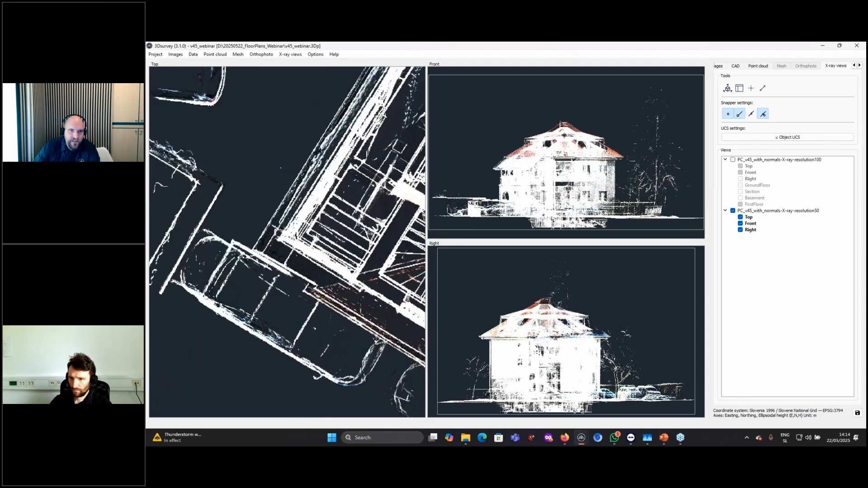
{"action": "scroll", "coordinate": [287, 242], "scroll_direction": "down", "scroll_amount": 4}
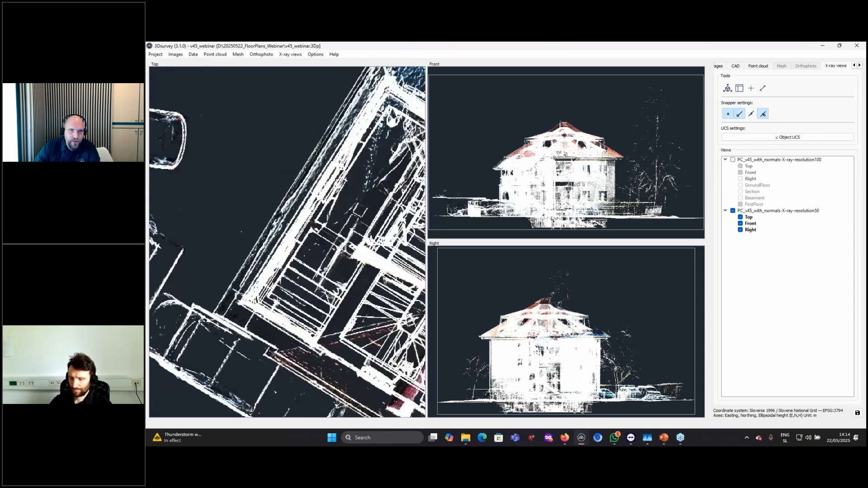
{"action": "middle_click_drag", "start_coordinate": [377, 230], "coordinate": [300, 254]}
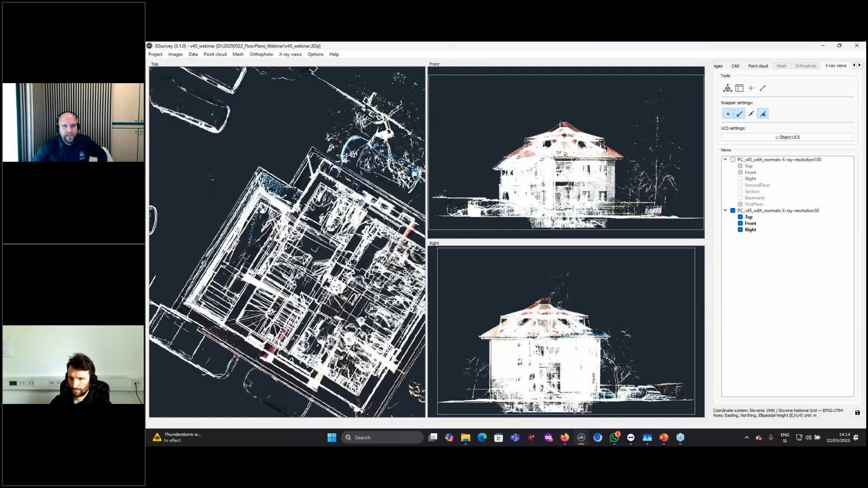
{"action": "scroll", "coordinate": [300, 255], "scroll_direction": "down", "scroll_amount": 1}
{"action": "scroll", "coordinate": [278, 233], "scroll_direction": "down", "scroll_amount": 3}
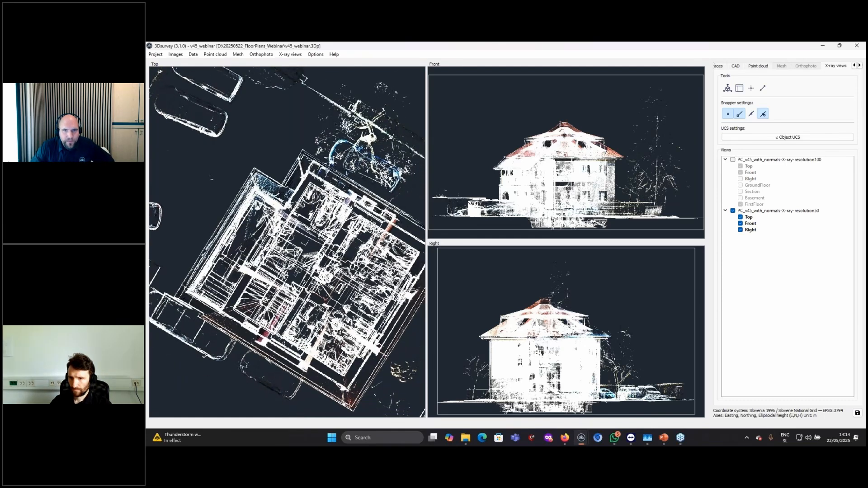
{"action": "scroll", "coordinate": [279, 233], "scroll_direction": "down", "scroll_amount": 2}
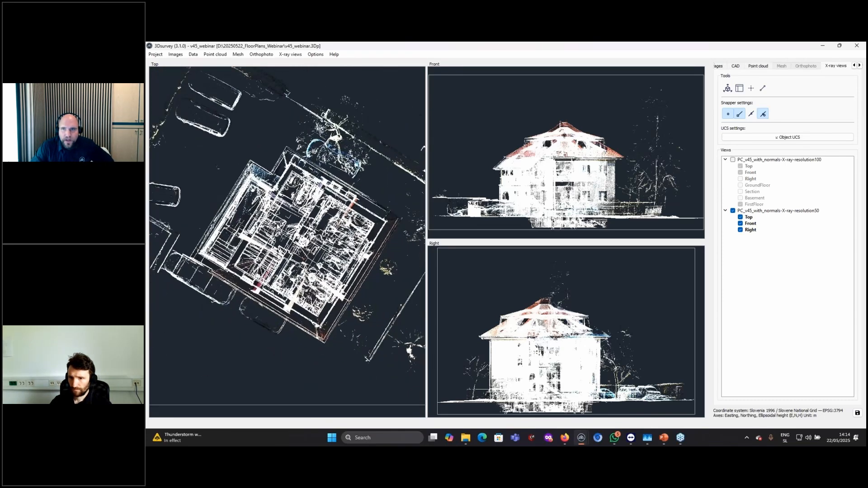
- Calculate a layout from a thin horizontal slice through the house, about Z 302.71 to 303.32, at 2.00 cm/px with 70% color transparency
{"action": "left_click", "coordinate": [739, 89]}
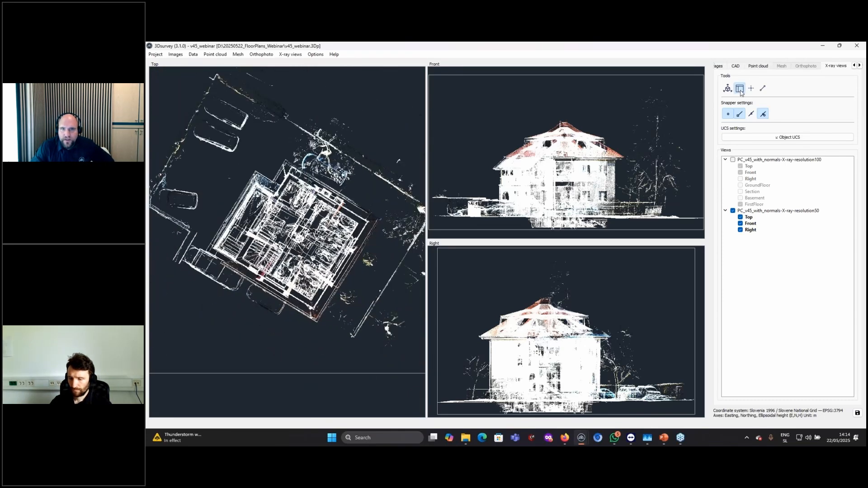
{"action": "left_click", "coordinate": [488, 178]}
{"action": "left_click_drag", "start_coordinate": [631, 175], "coordinate": [622, 171]}
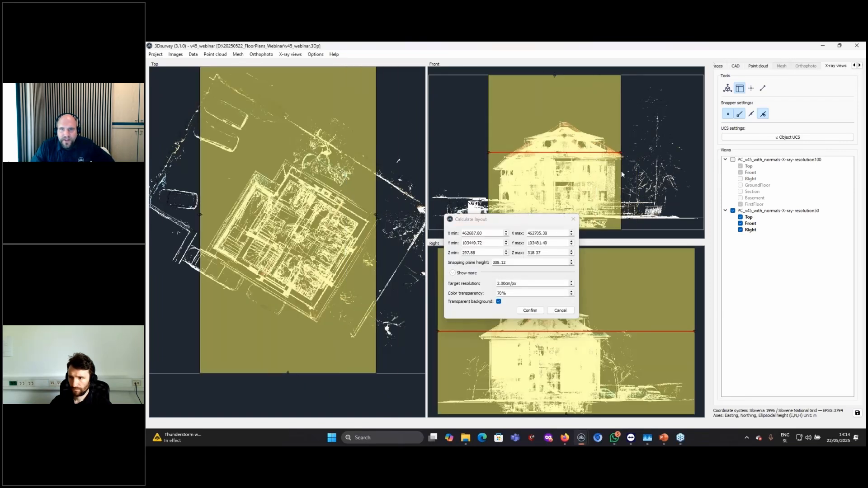
{"action": "scroll", "coordinate": [623, 172], "scroll_direction": "down", "scroll_amount": 2}
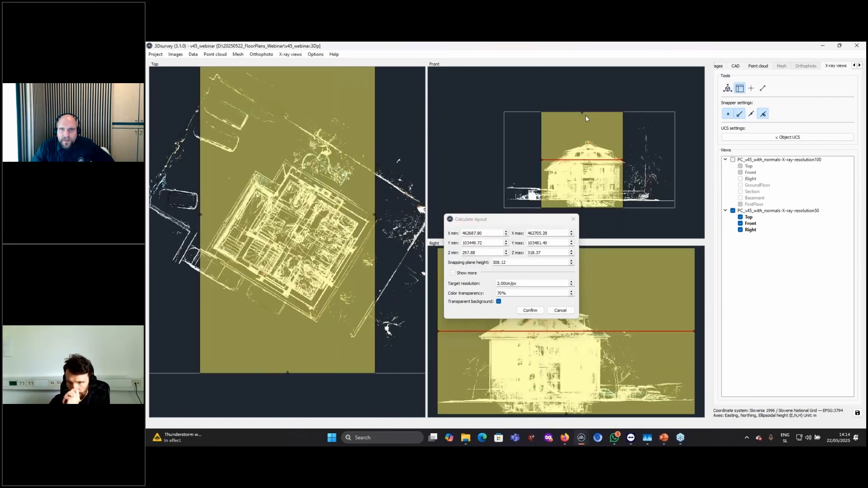
{"action": "left_click_drag", "start_coordinate": [585, 115], "coordinate": [584, 185]}
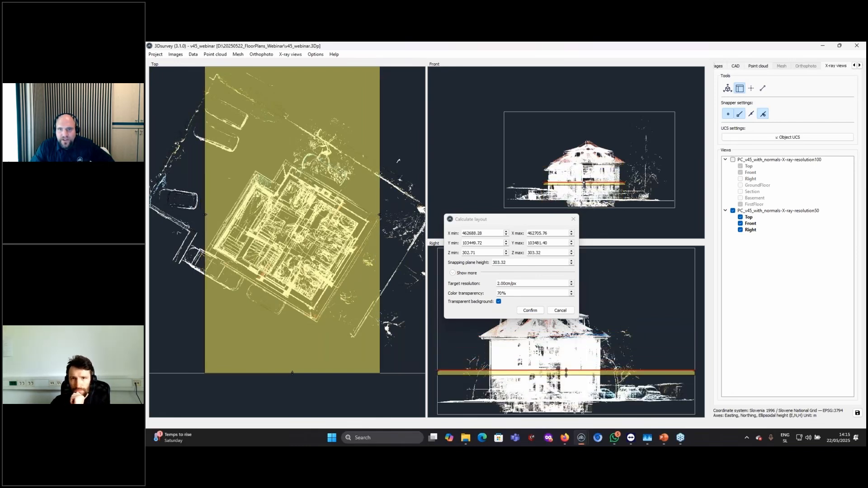
{"action": "left_click", "coordinate": [529, 310]}
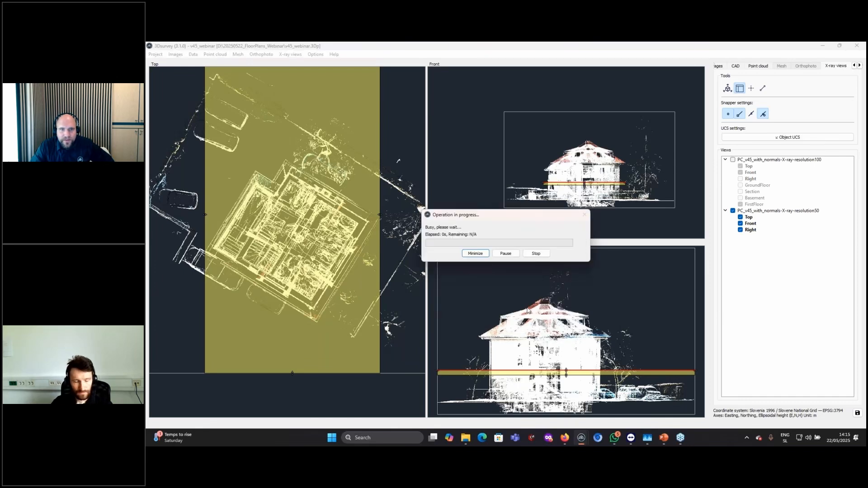
- Examine the room outlines and outer walls in the new Layout view
{"action": "scroll", "coordinate": [624, 270], "scroll_direction": "up", "scroll_amount": 5}
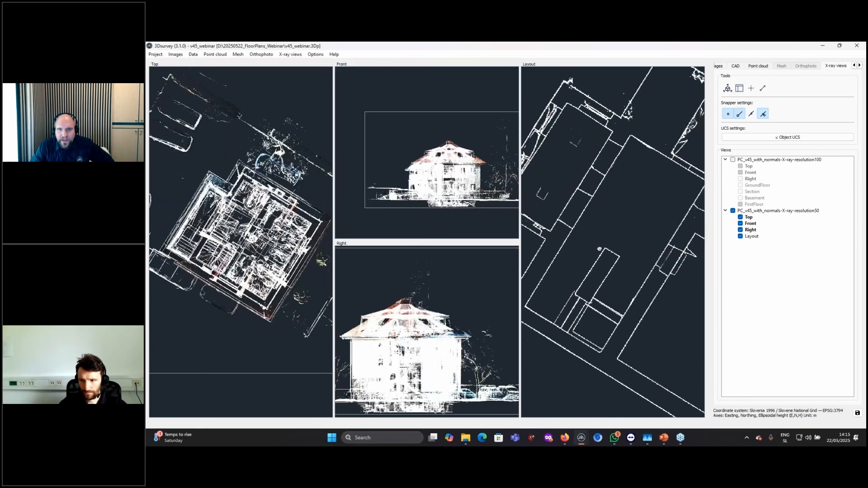
{"action": "scroll", "coordinate": [624, 269], "scroll_direction": "down", "scroll_amount": 5}
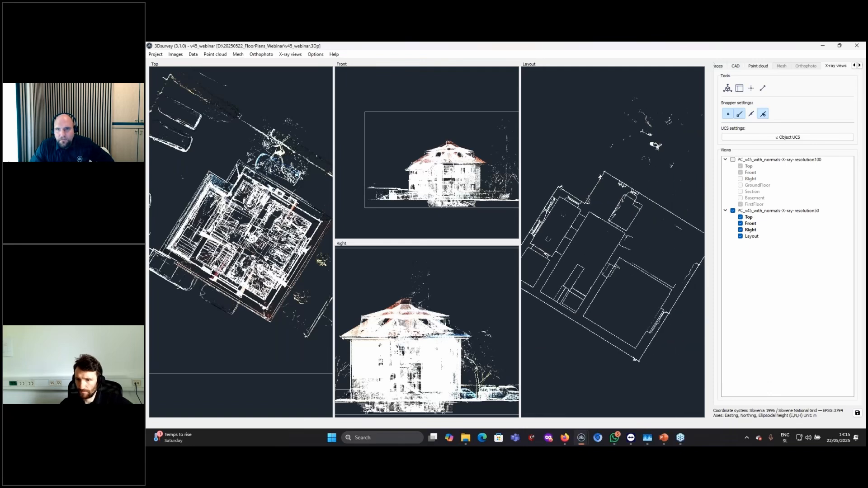
{"action": "scroll", "coordinate": [619, 203], "scroll_direction": "up", "scroll_amount": 4}
{"action": "middle_click_drag", "start_coordinate": [606, 139], "coordinate": [579, 207]}
{"action": "middle_click_drag", "start_coordinate": [694, 254], "coordinate": [617, 154]}
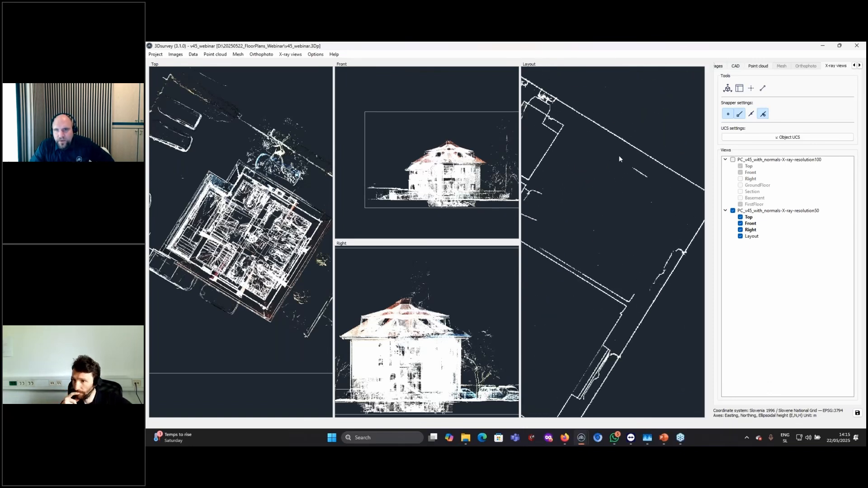
{"action": "scroll", "coordinate": [616, 159], "scroll_direction": "down", "scroll_amount": 3}
{"action": "scroll", "coordinate": [607, 170], "scroll_direction": "down", "scroll_amount": 1}
{"action": "middle_click_drag", "start_coordinate": [602, 196], "coordinate": [637, 223]}
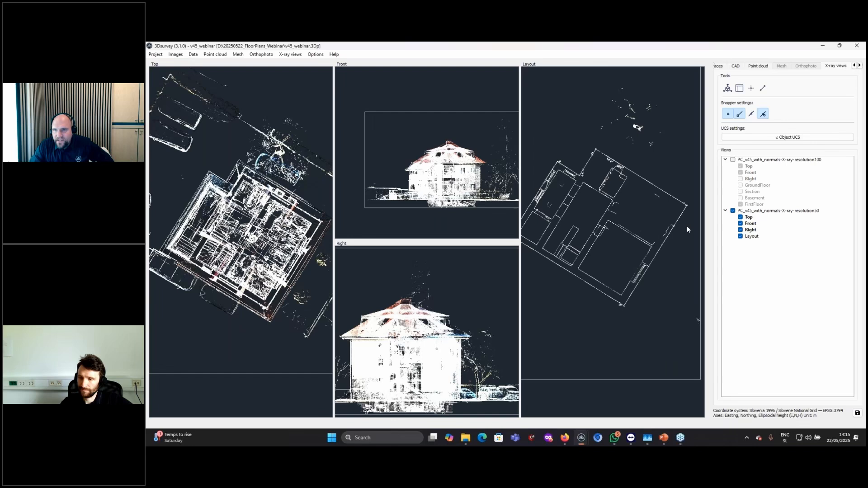
- Hide the Right, Front and Top X-ray views so that only the Layout view is shown
{"action": "left_click", "coordinate": [741, 230]}
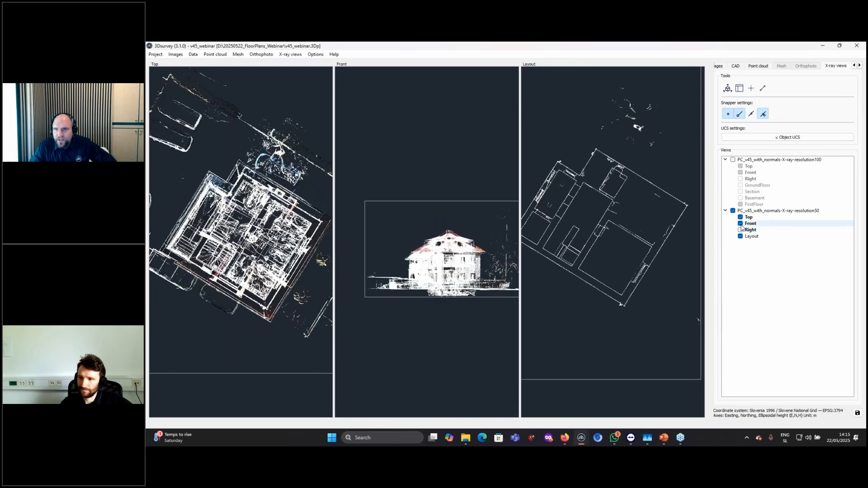
{"action": "left_click", "coordinate": [740, 224]}
{"action": "left_click", "coordinate": [741, 218]}
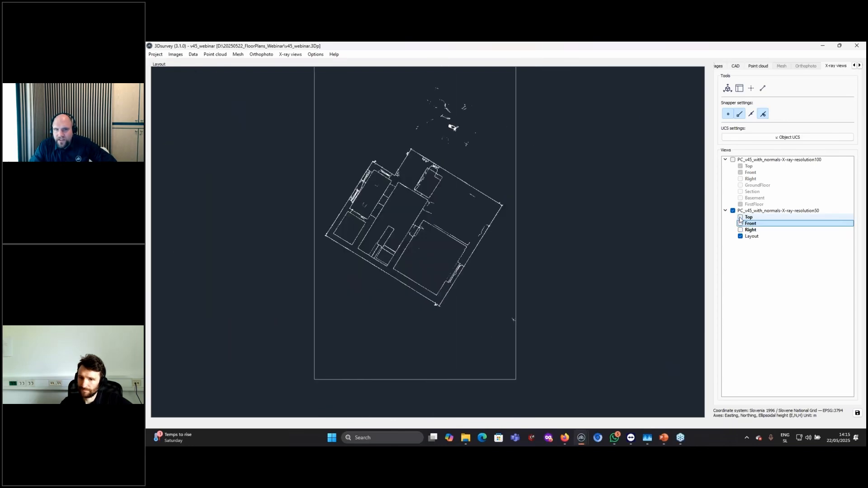
{"action": "scroll", "coordinate": [448, 157], "scroll_direction": "up", "scroll_amount": 5}
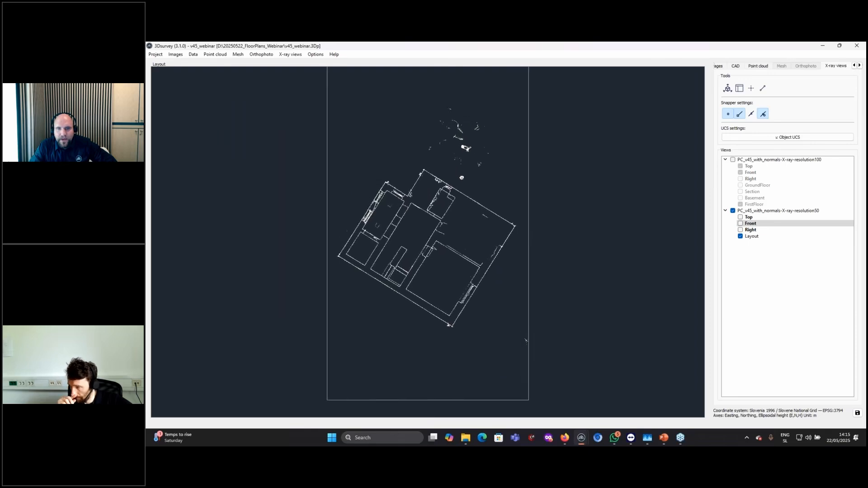
{"action": "scroll", "coordinate": [492, 244], "scroll_direction": "up", "scroll_amount": 1}
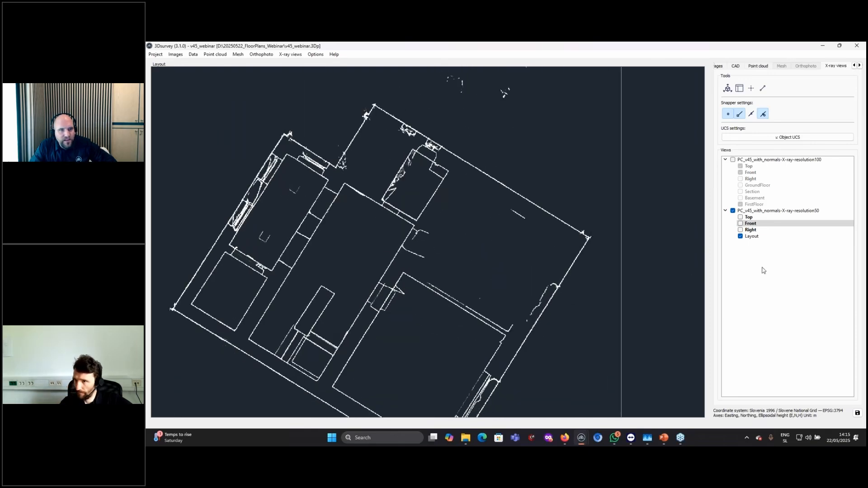
- Add a new CAD layer named FirstExample and make it the active layer
{"action": "right_click", "coordinate": [756, 238]}
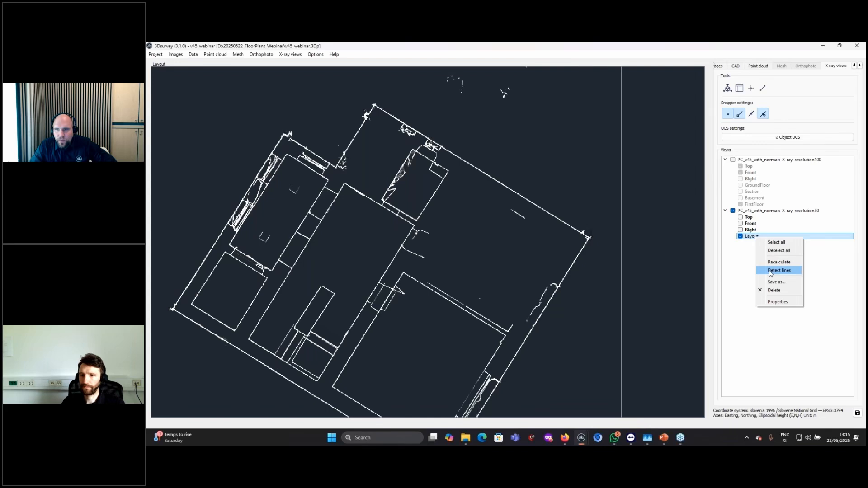
{"action": "left_click", "coordinate": [736, 270]}
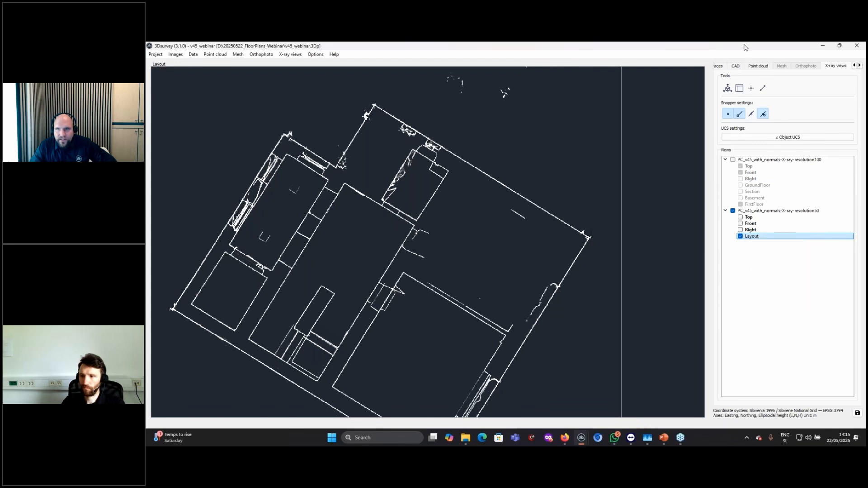
{"action": "left_click", "coordinate": [736, 67]}
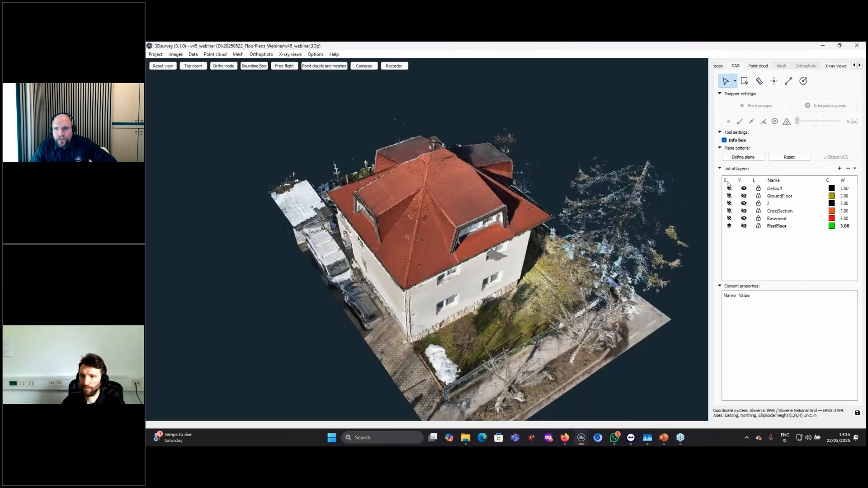
{"action": "left_click", "coordinate": [839, 169]}
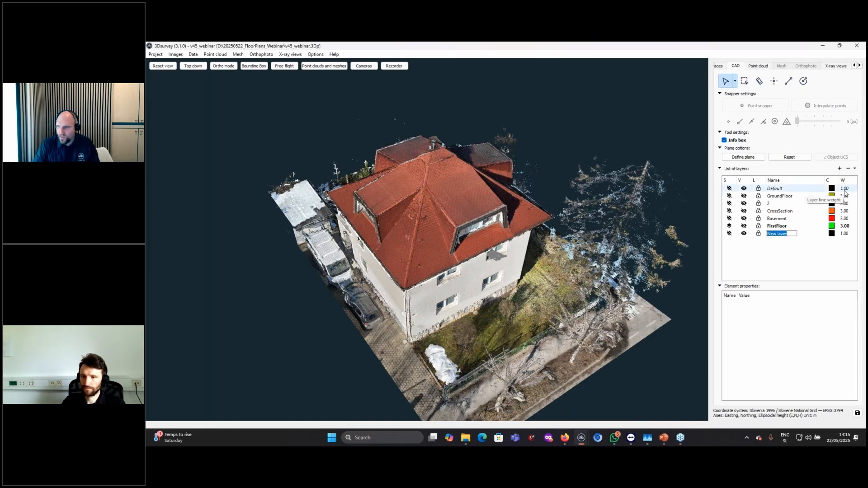
{"action": "type", "text": "Firs"}
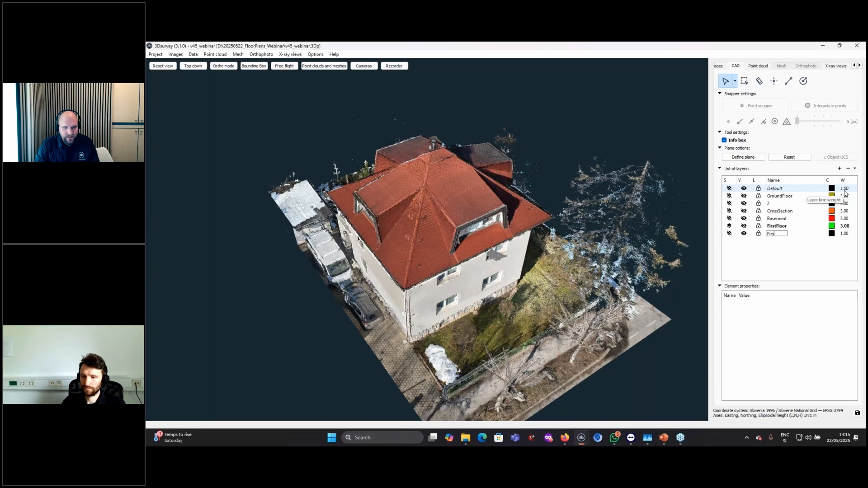
{"action": "type", "text": "tExampl"}
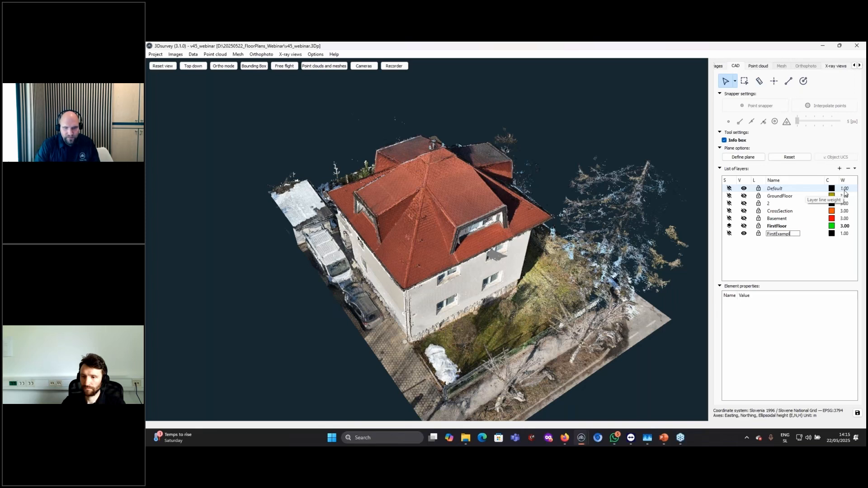
{"action": "type", "text": "e"}
{"action": "key", "text": "Return"}
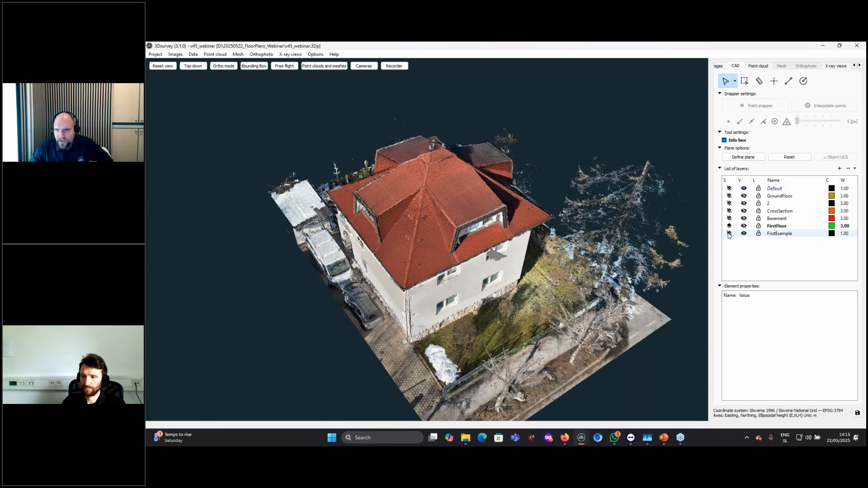
- Run automatic line detection on the Layout X-ray view into the FirstExample CAD layer with threshold 234
{"action": "left_click", "coordinate": [836, 66]}
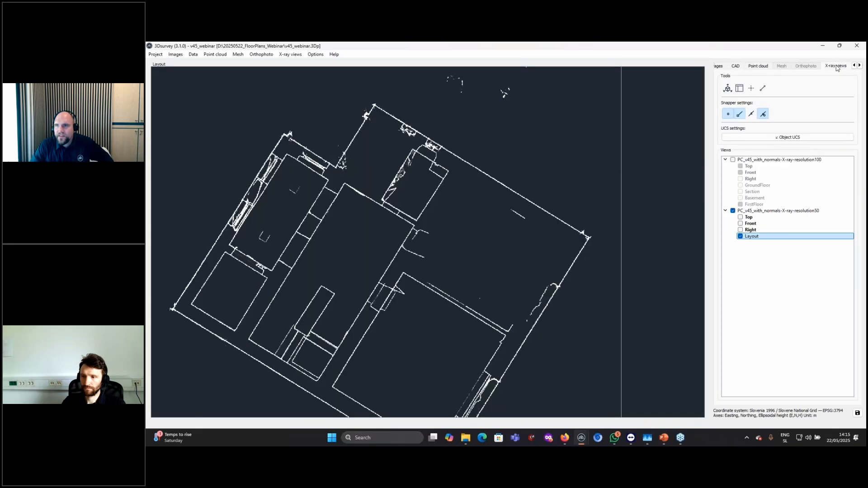
{"action": "right_click", "coordinate": [755, 239]}
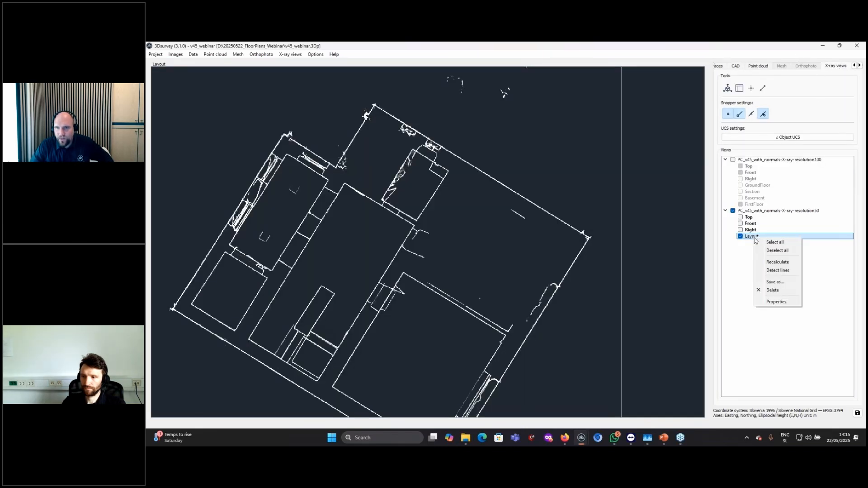
{"action": "left_click", "coordinate": [776, 270]}
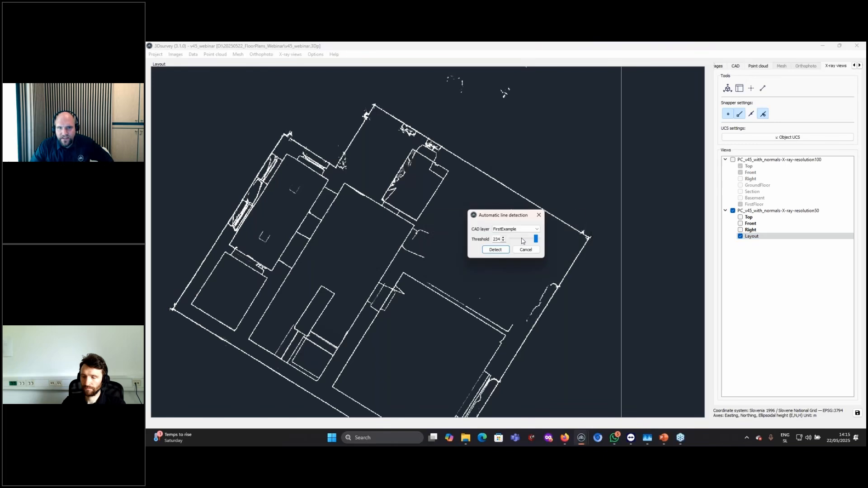
{"action": "left_click", "coordinate": [513, 231]}
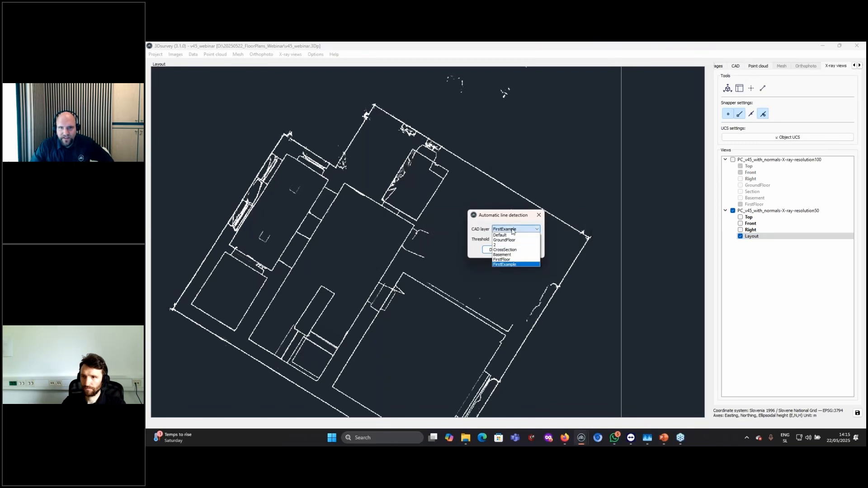
{"action": "left_click", "coordinate": [513, 231]}
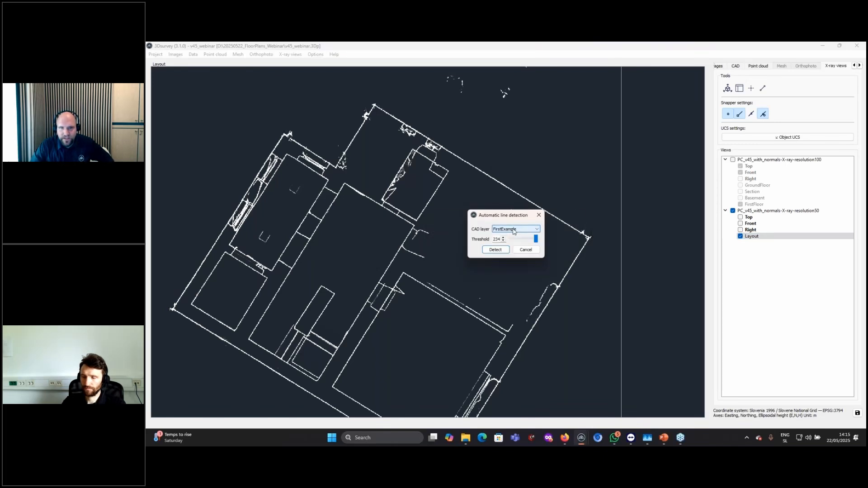
{"action": "left_click", "coordinate": [496, 250]}
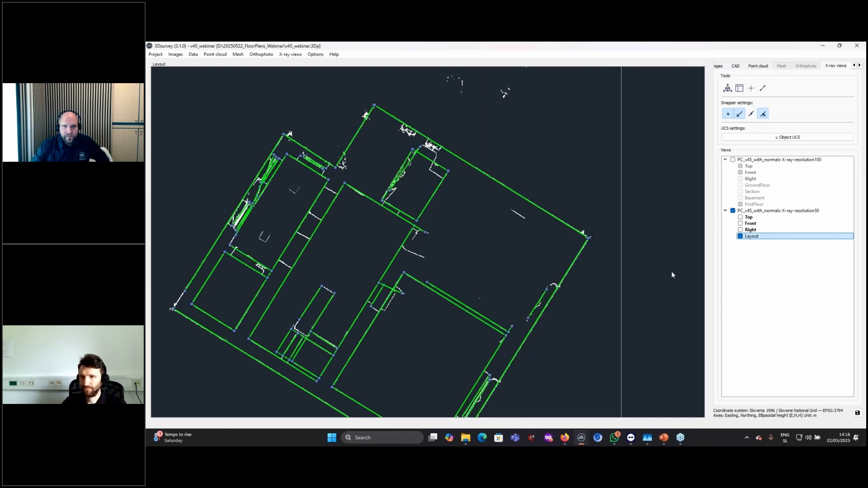
- Examine the detected lines against the wall outlines in the Layout view and over the 3D house point cloud
{"action": "scroll", "coordinate": [559, 283], "scroll_direction": "down", "scroll_amount": 1}
{"action": "scroll", "coordinate": [559, 284], "scroll_direction": "down", "scroll_amount": 2}
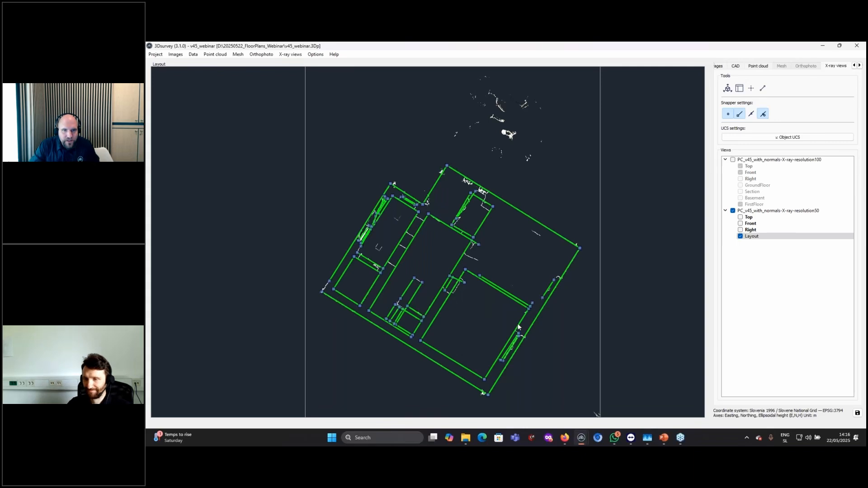
{"action": "scroll", "coordinate": [419, 346], "scroll_direction": "up", "scroll_amount": 3}
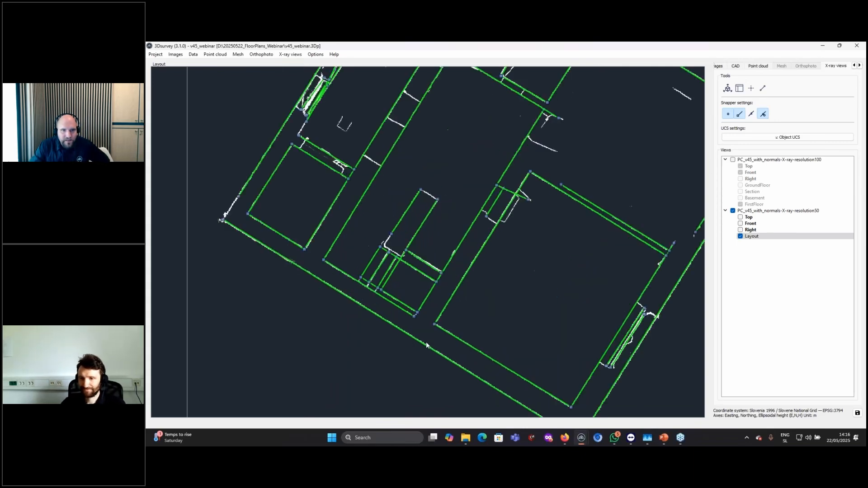
{"action": "scroll", "coordinate": [435, 347], "scroll_direction": "down", "scroll_amount": 3}
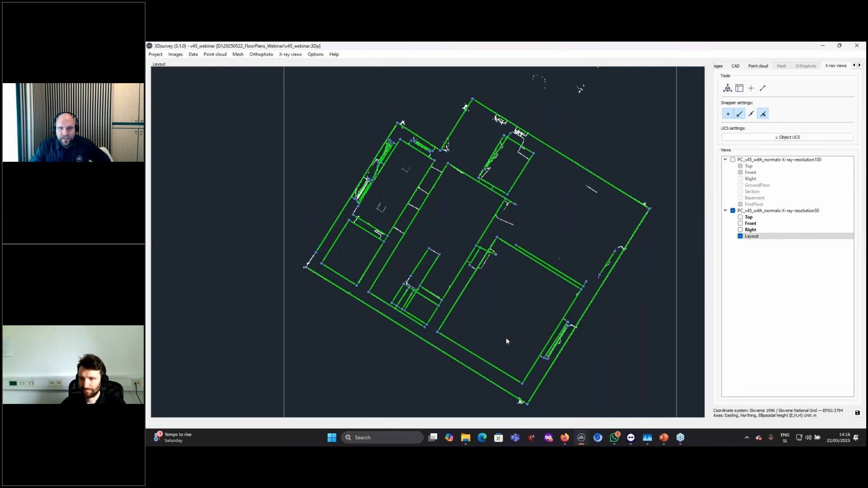
{"action": "left_click", "coordinate": [735, 66]}
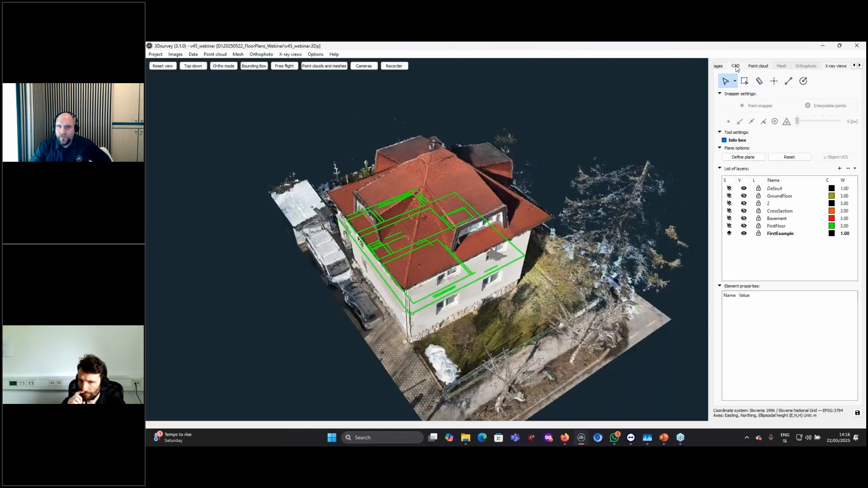
{"action": "left_click_drag", "start_coordinate": [340, 329], "coordinate": [443, 264]}
{"action": "scroll", "coordinate": [440, 265], "scroll_direction": "down", "scroll_amount": 2}
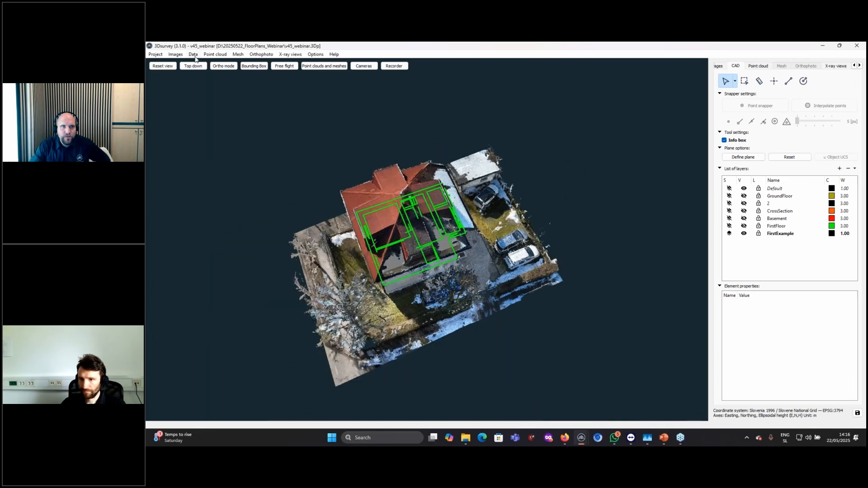
- Check the CAD save options and the file formats offered for saving the Layout view, without saving anything
{"action": "left_click", "coordinate": [192, 54]}
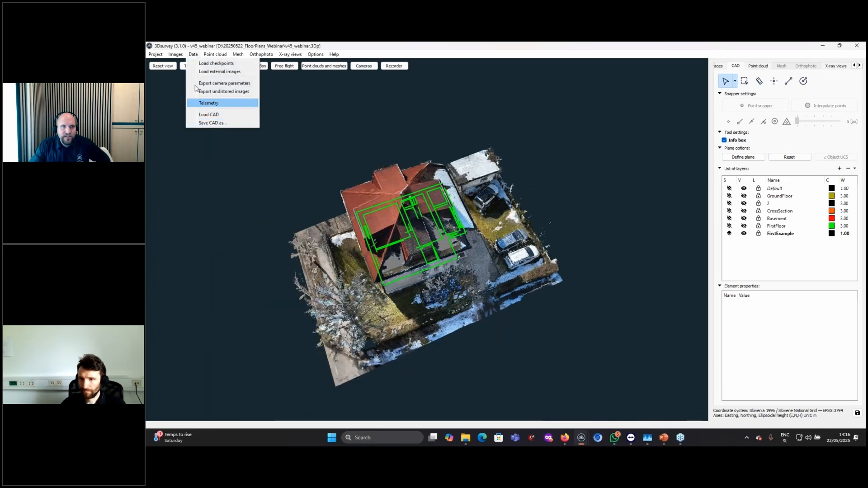
{"action": "left_click", "coordinate": [193, 54]}
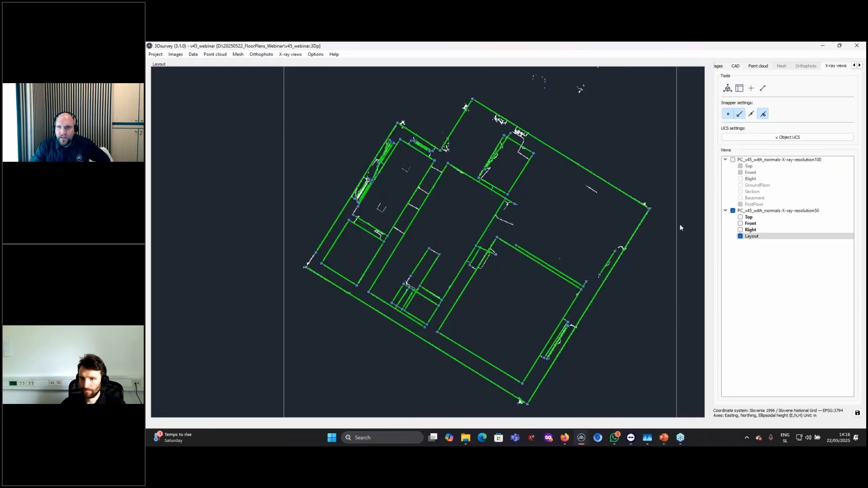
{"action": "left_click", "coordinate": [775, 239]}
{"action": "right_click", "coordinate": [755, 236]}
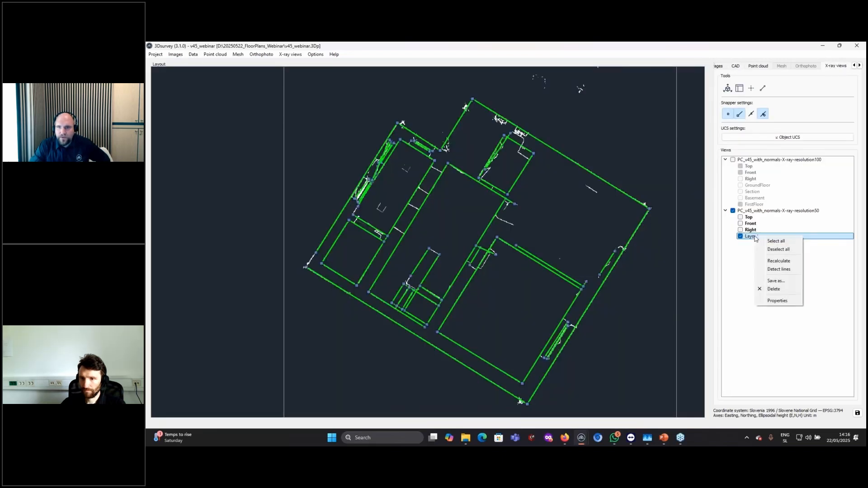
{"action": "left_click", "coordinate": [775, 281]}
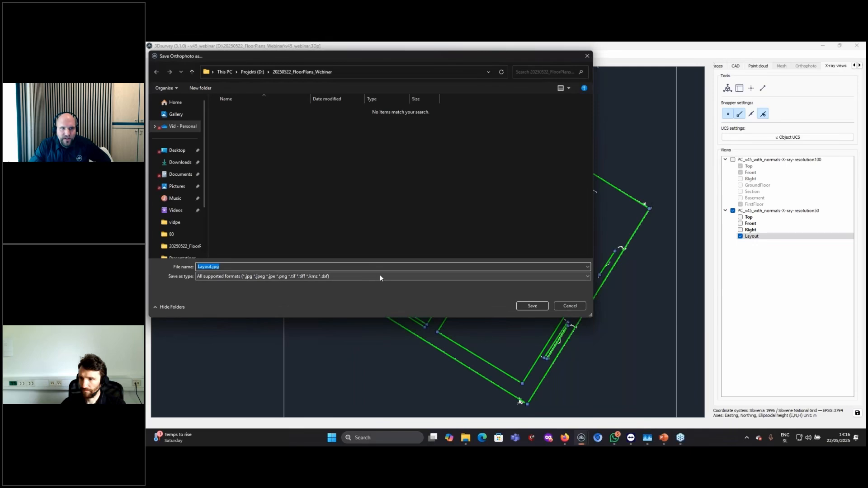
{"action": "left_click", "coordinate": [371, 278]}
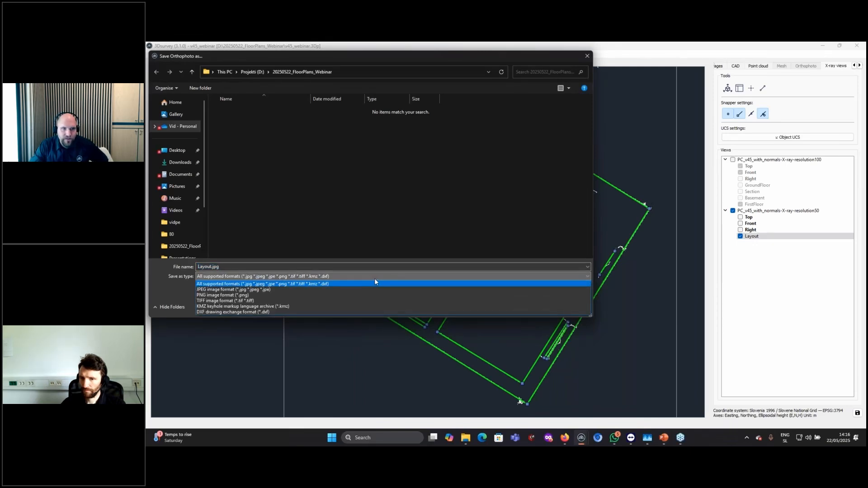
{"action": "left_click", "coordinate": [375, 282]}
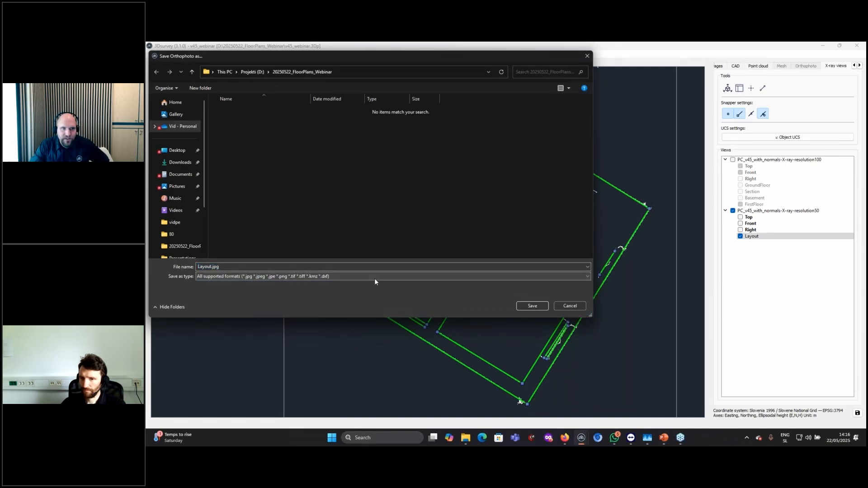
{"action": "left_click", "coordinate": [571, 307]}
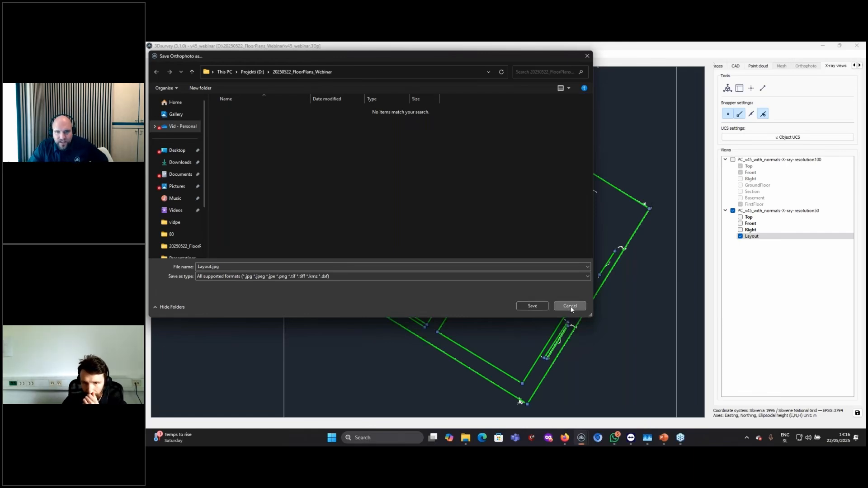
{"action": "left_click", "coordinate": [570, 307]}
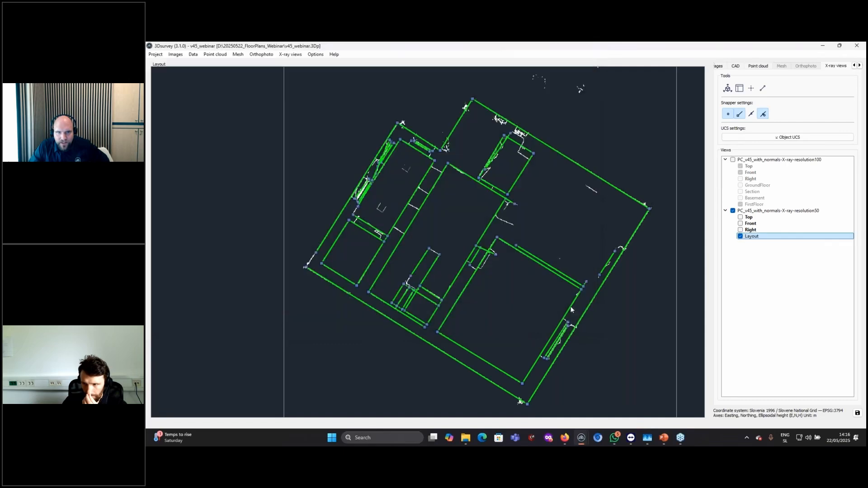
- Hide the Layout view and the FirstExample CAD layer, and make Default the active layer
{"action": "left_click", "coordinate": [741, 236]}
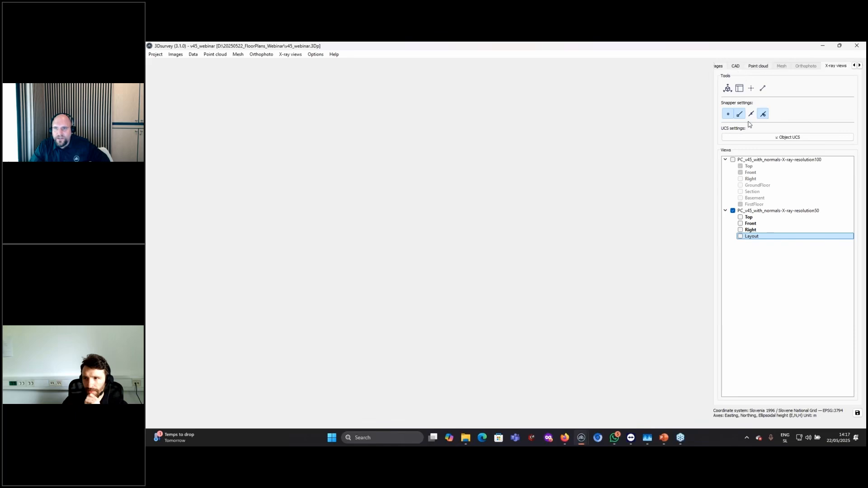
{"action": "left_click", "coordinate": [735, 65]}
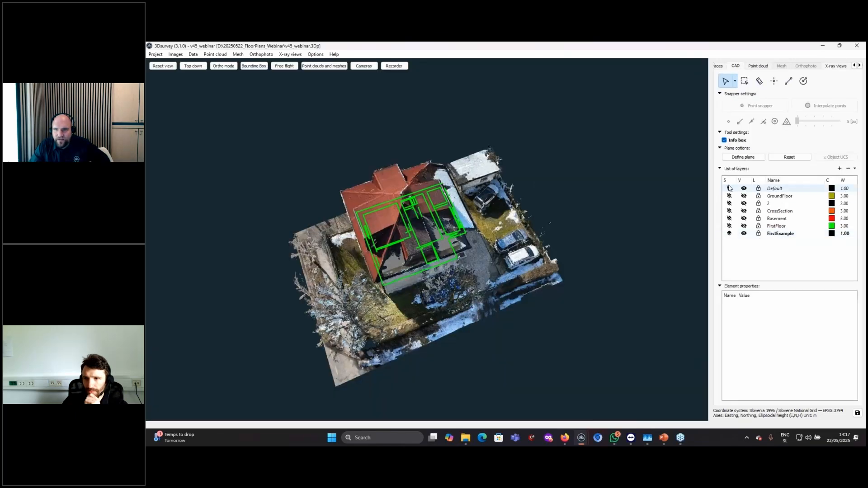
{"action": "left_click", "coordinate": [729, 188]}
{"action": "left_click", "coordinate": [744, 233]}
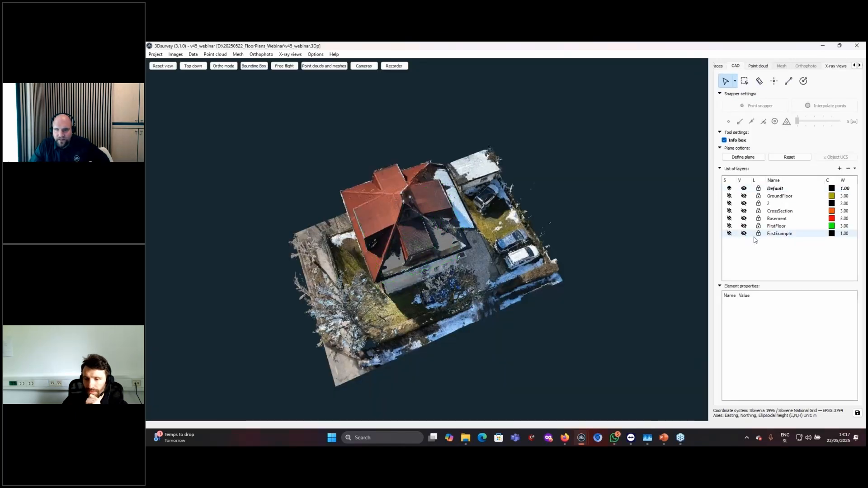
- Switch to the 3Dsurvey_AutomaticFloorplans_Webinar.pptx presentation in PowerPoint and go to slide 3
{"action": "mouse_move", "coordinate": [662, 444]}
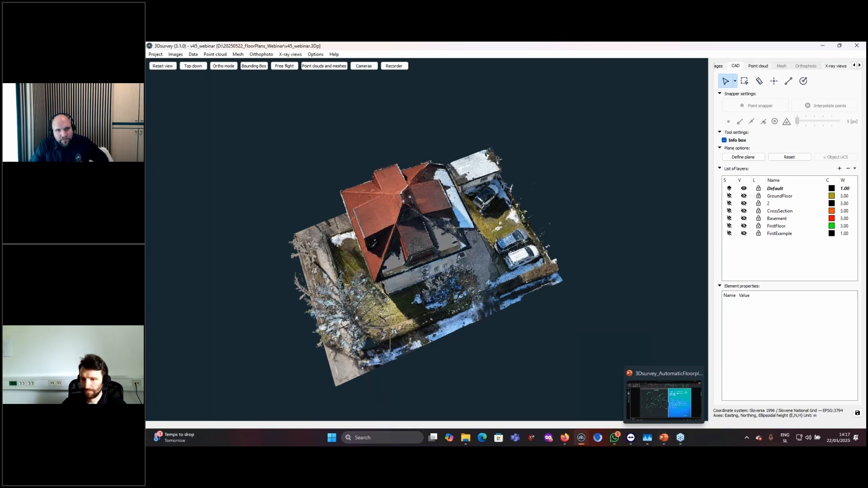
{"action": "left_click_drag", "start_coordinate": [352, 312], "coordinate": [566, 295]}
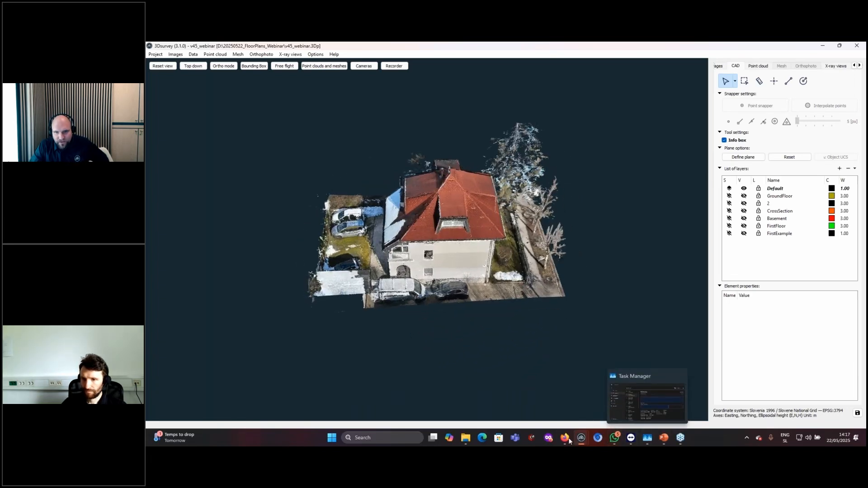
{"action": "mouse_move", "coordinate": [568, 442]}
{"action": "mouse_move", "coordinate": [663, 440]}
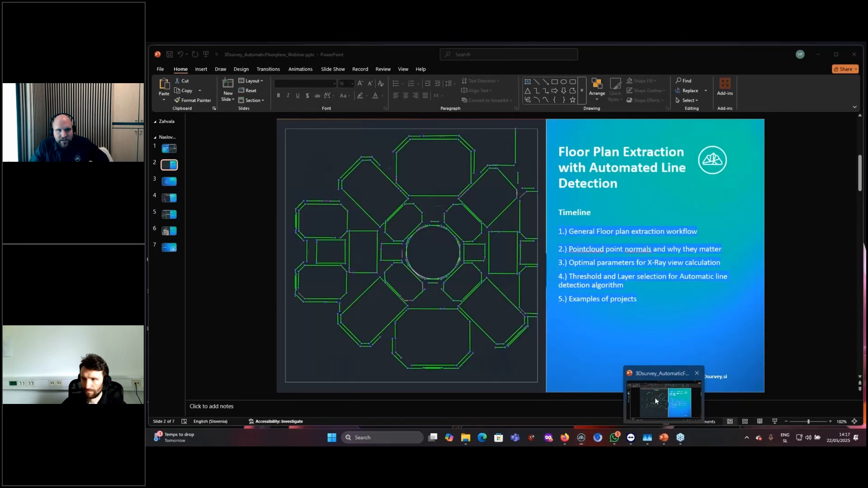
{"action": "left_click", "coordinate": [656, 400]}
{"action": "left_click", "coordinate": [176, 184]}
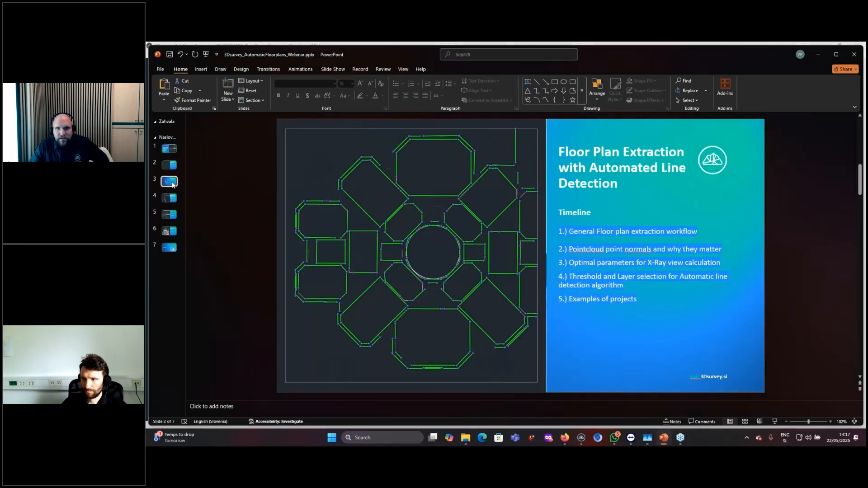
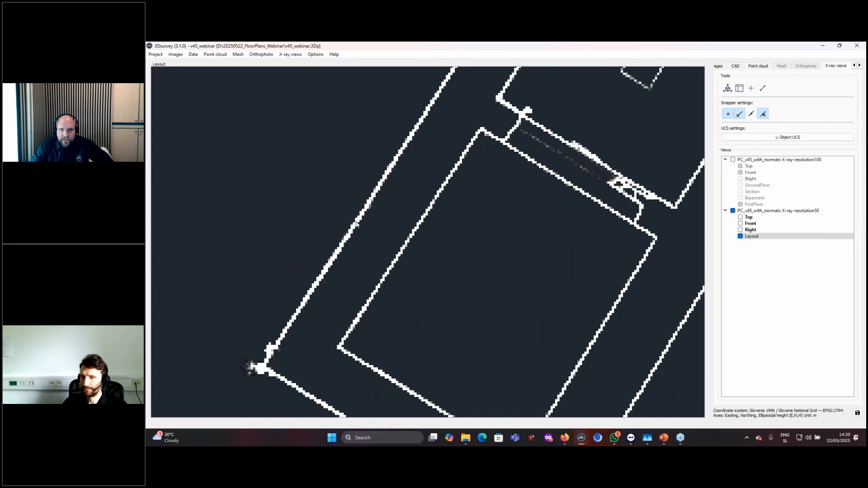
{"action": "scroll", "coordinate": [363, 221], "scroll_direction": "down", "scroll_amount": 1}
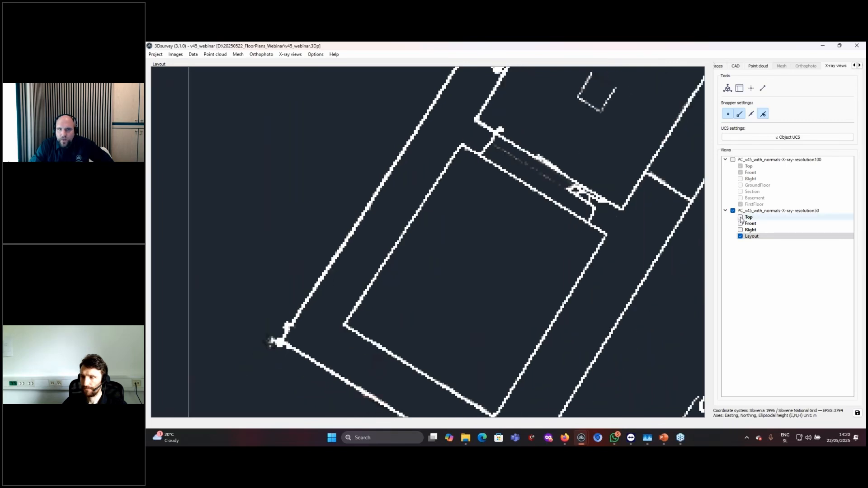
- Show the resolution50 Top X-ray view beside the Layout view and examine the roof corner, outer walls and parked vehicles up close
{"action": "left_click", "coordinate": [741, 218]}
{"action": "scroll", "coordinate": [341, 246], "scroll_direction": "up", "scroll_amount": 5}
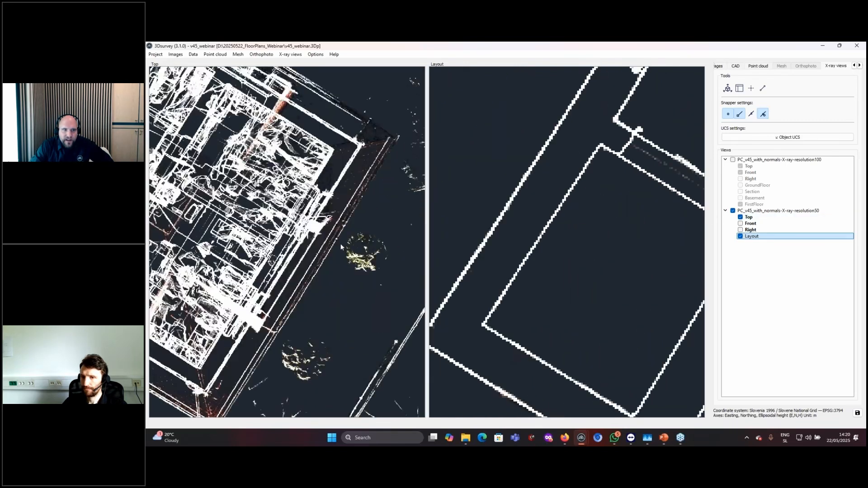
{"action": "scroll", "coordinate": [342, 246], "scroll_direction": "up", "scroll_amount": 5}
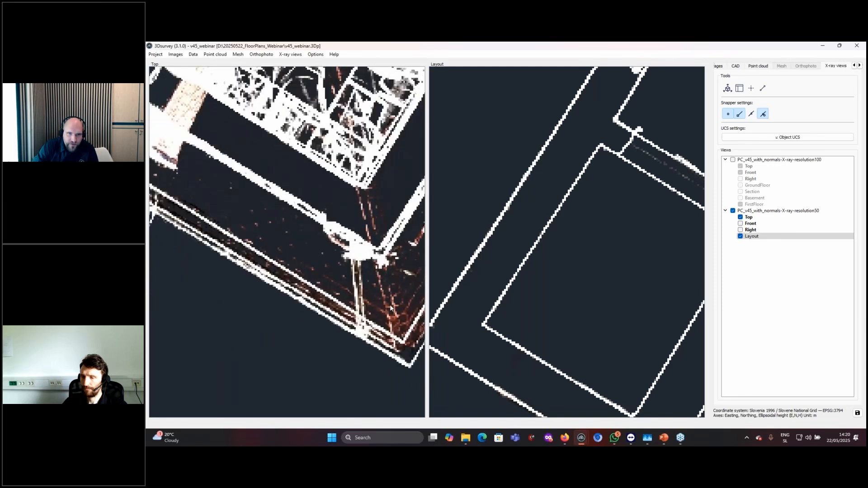
{"action": "middle_click_drag", "start_coordinate": [386, 302], "coordinate": [328, 301]}
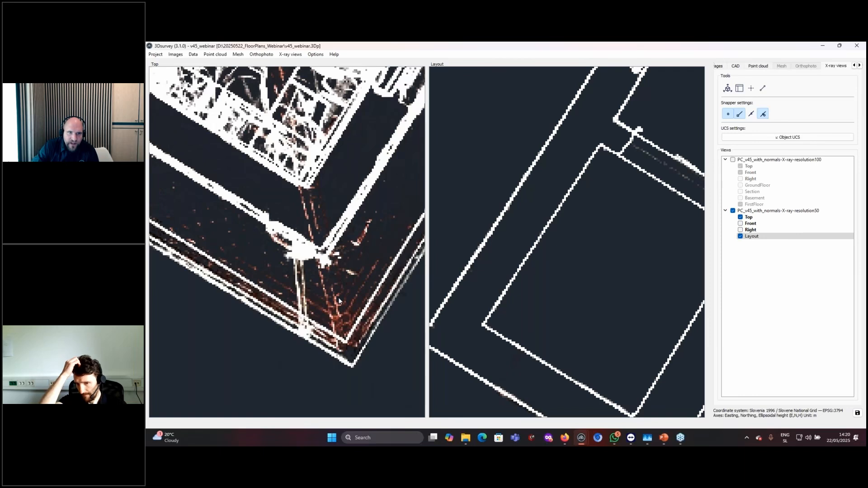
{"action": "scroll", "coordinate": [346, 295], "scroll_direction": "up", "scroll_amount": 3}
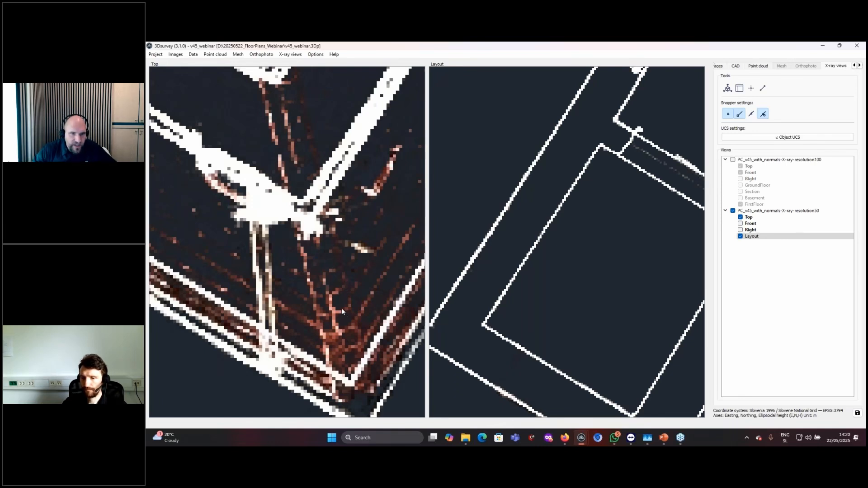
{"action": "scroll", "coordinate": [321, 289], "scroll_direction": "down", "scroll_amount": 8}
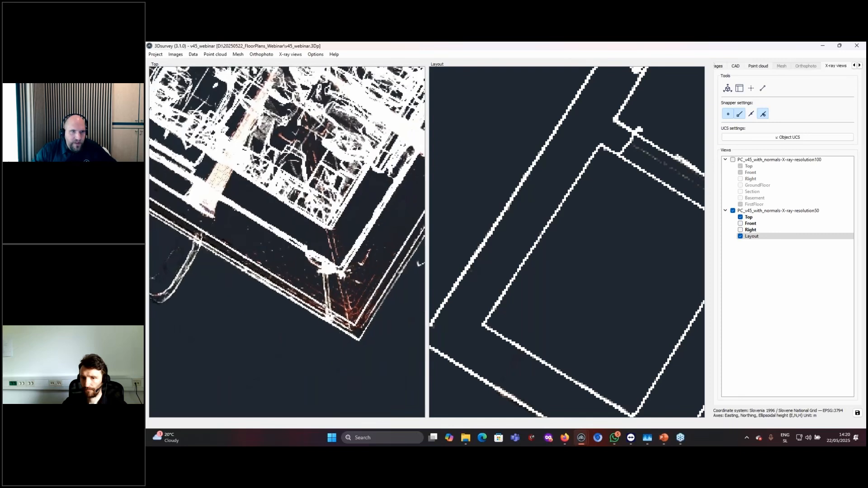
{"action": "middle_click_drag", "start_coordinate": [291, 301], "coordinate": [313, 288]}
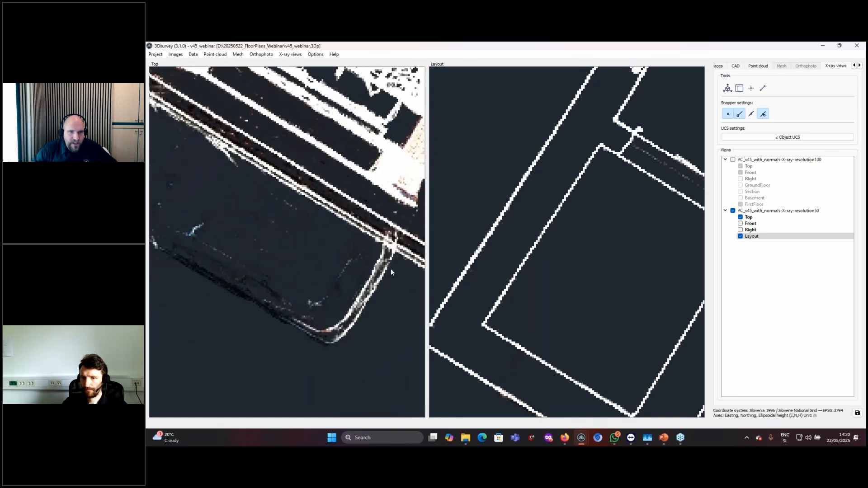
{"action": "middle_click_drag", "start_coordinate": [390, 269], "coordinate": [388, 291]}
{"action": "middle_click_drag", "start_coordinate": [154, 203], "coordinate": [229, 196]}
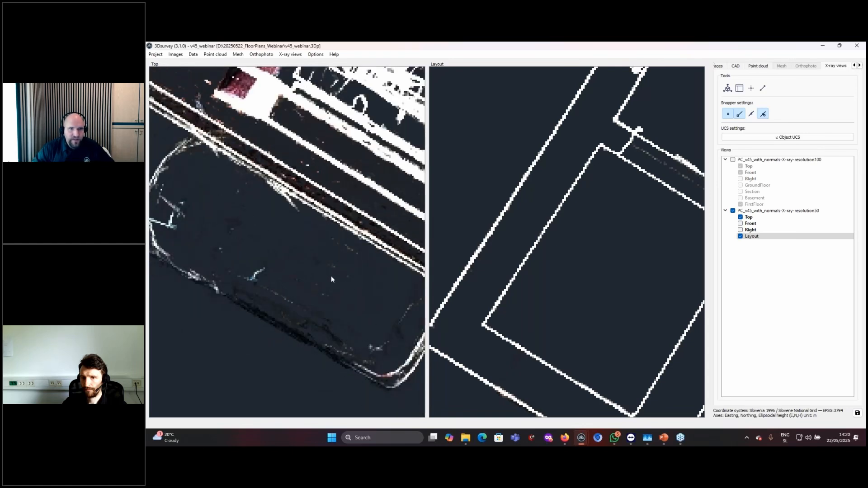
{"action": "scroll", "coordinate": [330, 276], "scroll_direction": "down", "scroll_amount": 5}
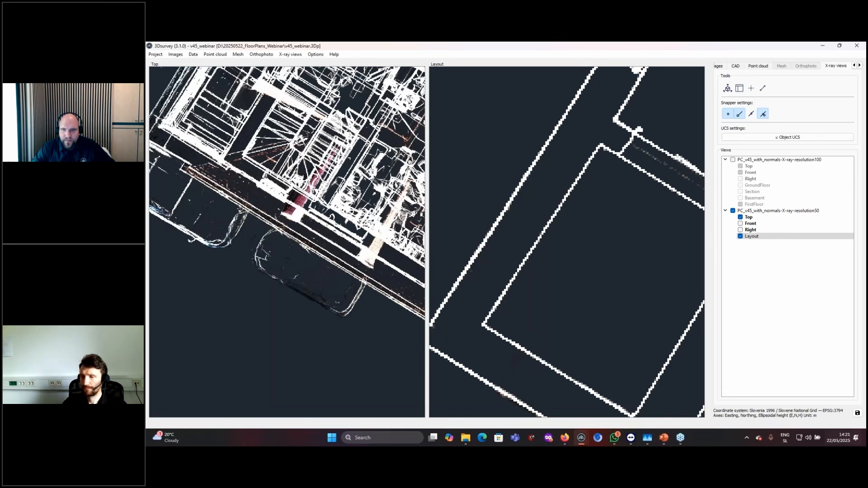
- Return to the 3D point cloud, display PC_v45_without_normals in place of PC_v45_with_normals, and look over the house
{"action": "left_click", "coordinate": [758, 66]}
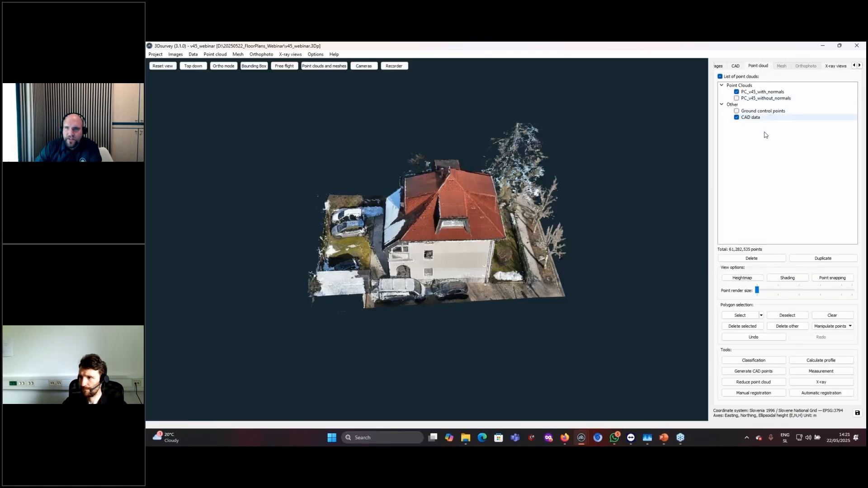
{"action": "scroll", "coordinate": [423, 284], "scroll_direction": "up", "scroll_amount": 3}
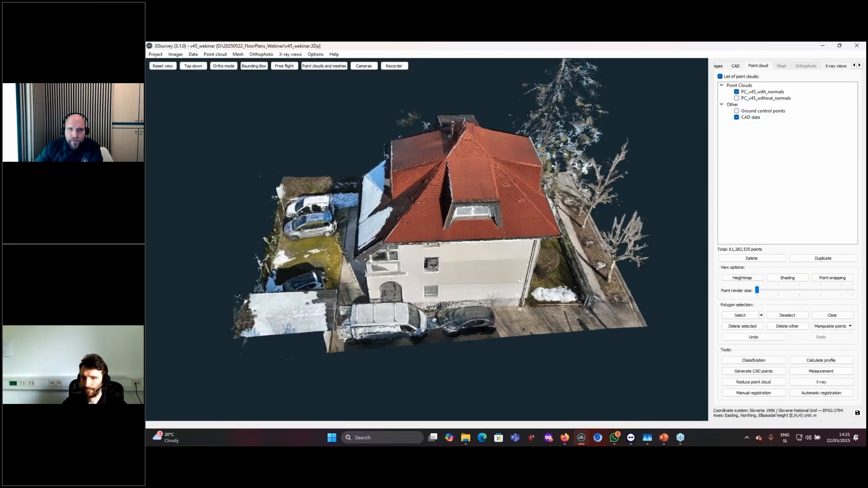
{"action": "left_click_drag", "start_coordinate": [423, 284], "coordinate": [579, 344]}
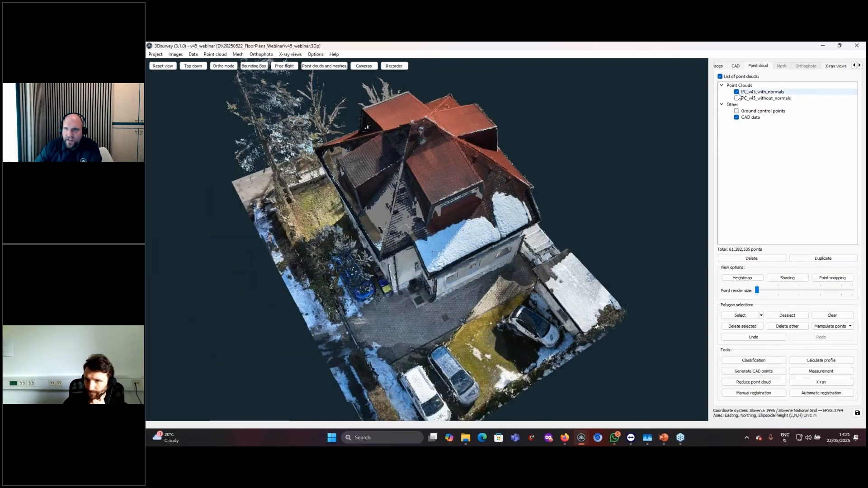
{"action": "left_click", "coordinate": [737, 98]}
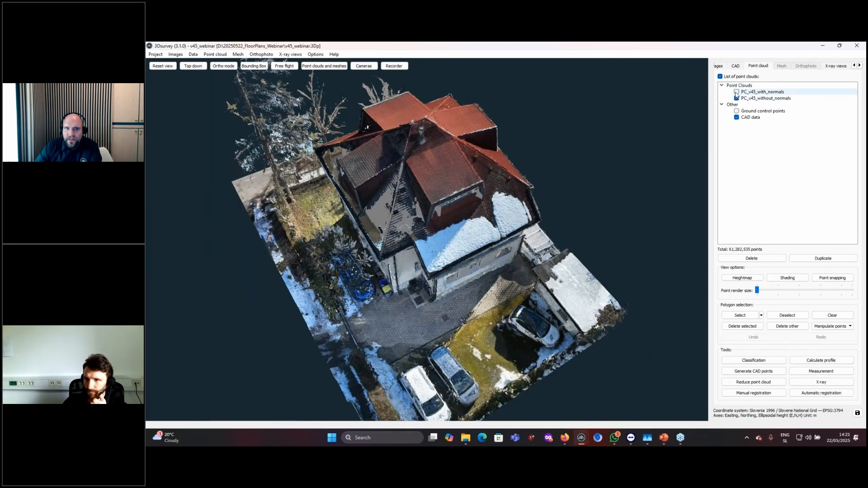
{"action": "left_click", "coordinate": [736, 92]}
{"action": "left_click_drag", "start_coordinate": [570, 205], "coordinate": [560, 235]}
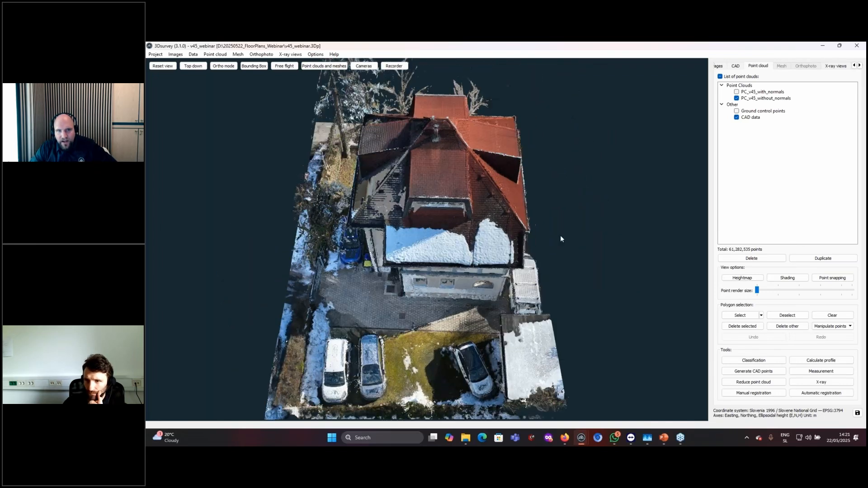
- Turn on shading, display PC_v45_with_normals in place of PC_v45_without_normals, and inspect the house facades from several sides
{"action": "left_click", "coordinate": [787, 278]}
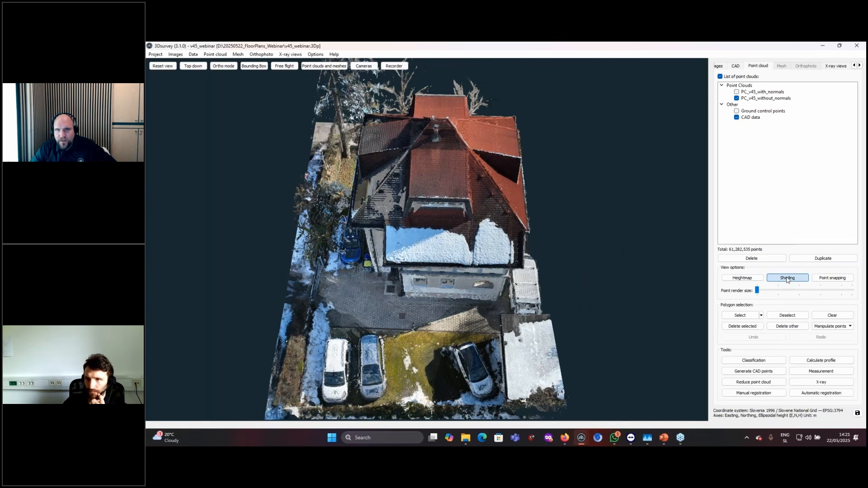
{"action": "left_click", "coordinate": [736, 98]}
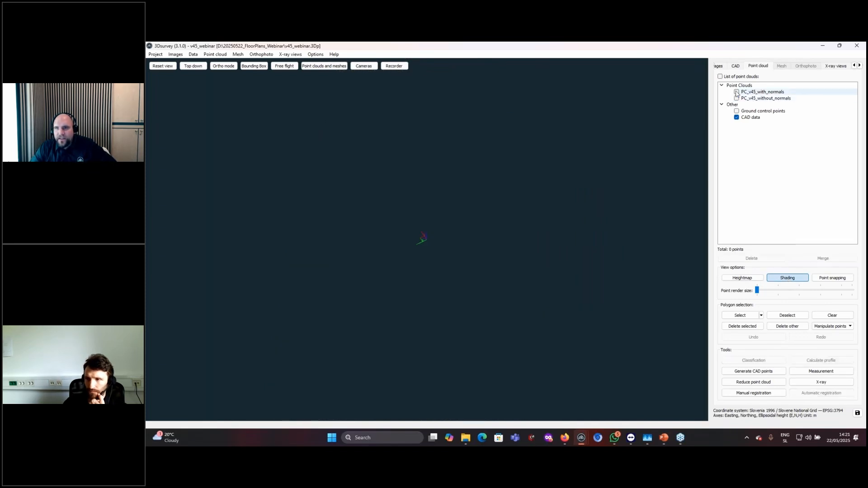
{"action": "left_click", "coordinate": [737, 92]}
{"action": "left_click_drag", "start_coordinate": [579, 215], "coordinate": [805, 178]}
{"action": "left_click_drag", "start_coordinate": [486, 273], "coordinate": [396, 229]}
{"action": "left_click_drag", "start_coordinate": [492, 230], "coordinate": [384, 244]}
- Display only PC_v45_without_normals to compare its shading around the house, and check its Calculate normals option without running it
{"action": "left_click", "coordinate": [737, 99]}
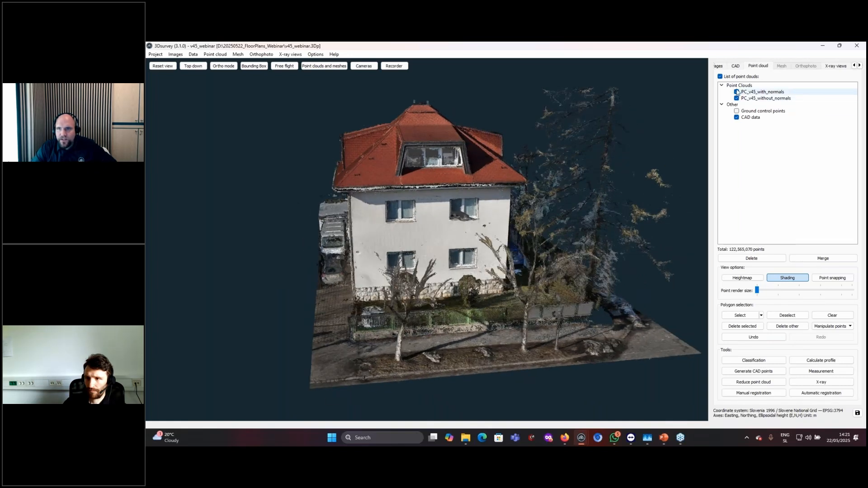
{"action": "left_click", "coordinate": [739, 92]}
{"action": "left_click", "coordinate": [736, 92]}
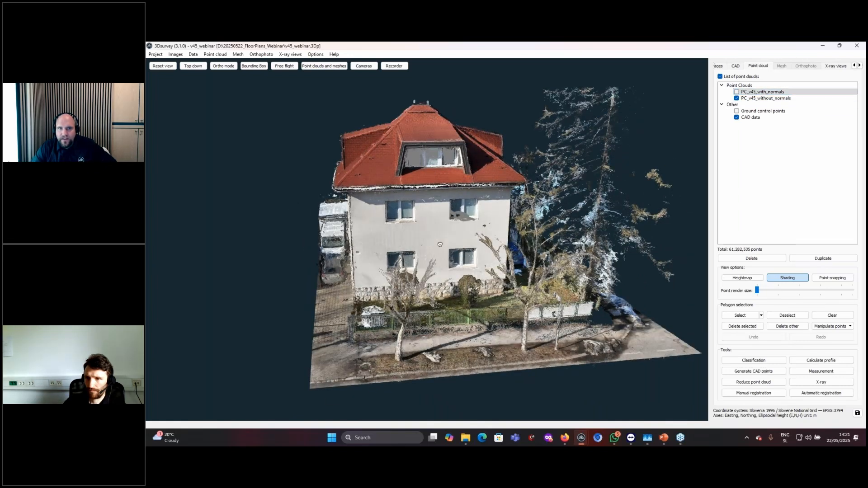
{"action": "left_click_drag", "start_coordinate": [433, 244], "coordinate": [462, 242]}
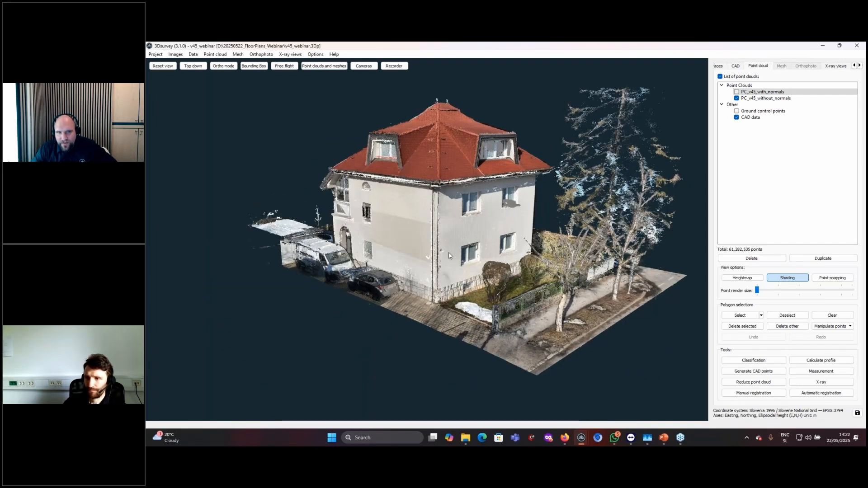
{"action": "mouse_move", "coordinate": [443, 287]}
{"action": "left_mouse_down"}
{"action": "mouse_move", "coordinate": [488, 257]}
{"action": "mouse_move", "coordinate": [482, 285]}
{"action": "mouse_move", "coordinate": [452, 299]}
{"action": "left_mouse_up"}
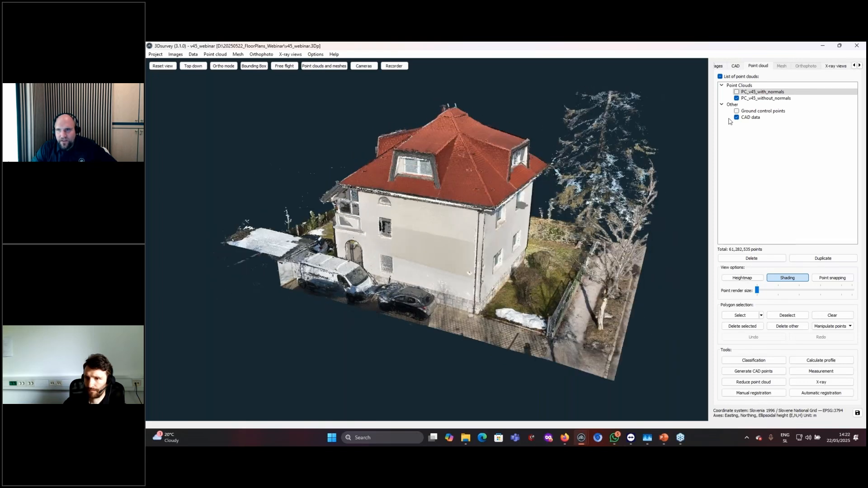
{"action": "right_click", "coordinate": [753, 99]}
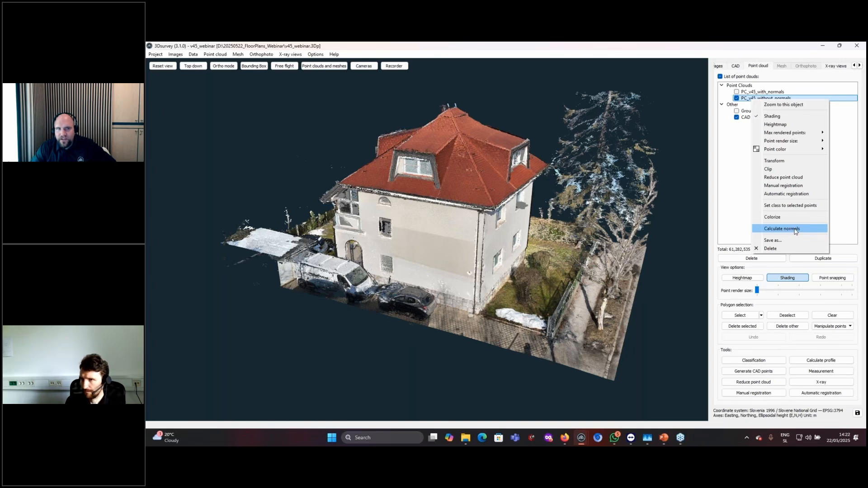
- Display only PC_v45_with_normals and check its Remove normals and Invert normals options without applying either
{"action": "left_click", "coordinate": [737, 99]}
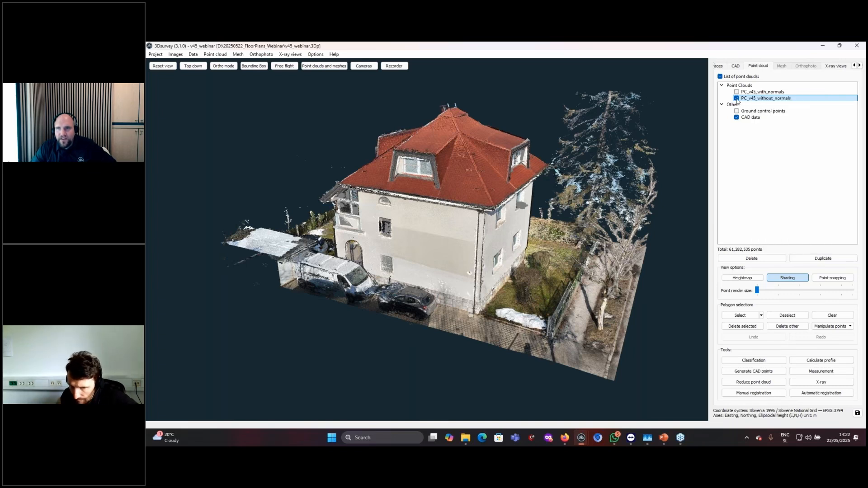
{"action": "left_click", "coordinate": [737, 91]}
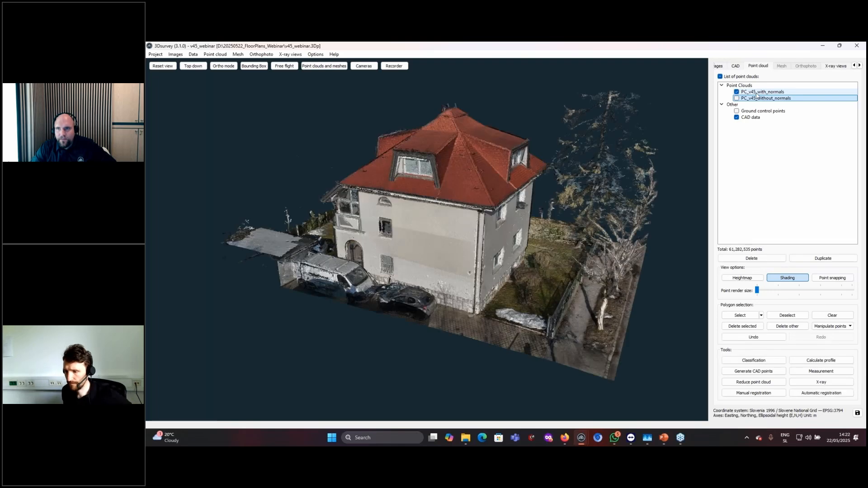
{"action": "left_click", "coordinate": [764, 92]}
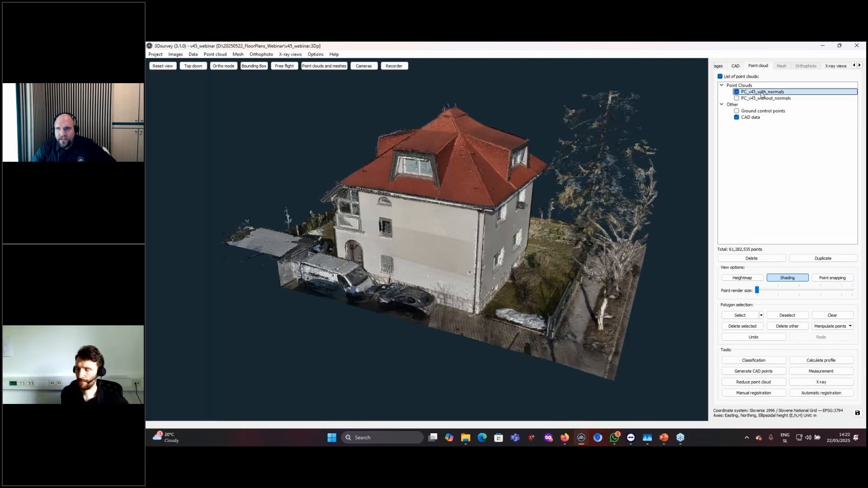
{"action": "right_click", "coordinate": [765, 95]}
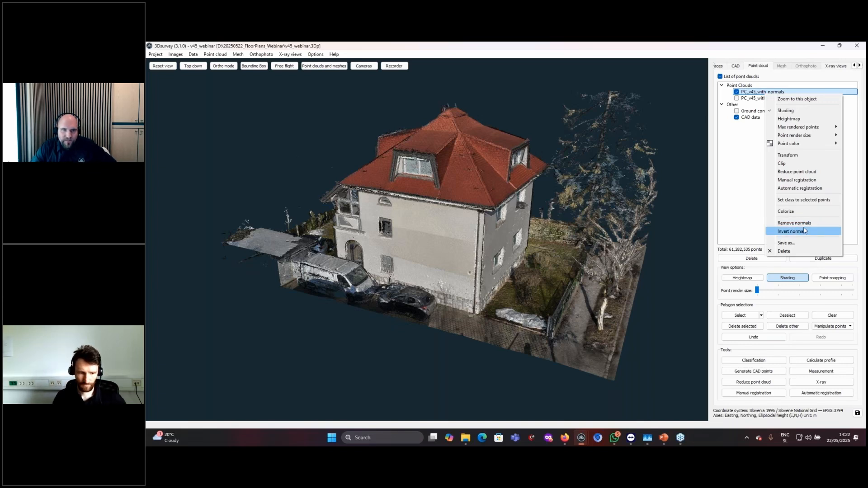
{"action": "left_click", "coordinate": [451, 221]}
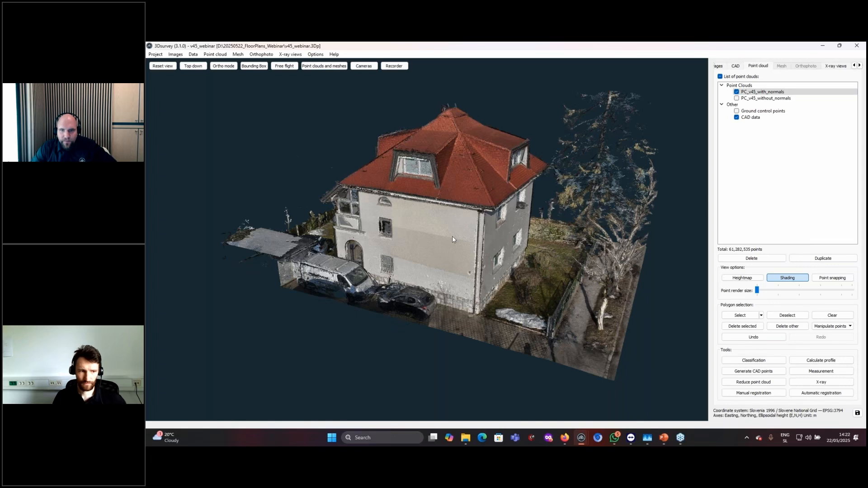
- Switch to the PowerPoint presentation, review the slide on what normals are and why they matter, and return to 3Dsurvey
{"action": "mouse_move", "coordinate": [662, 440]}
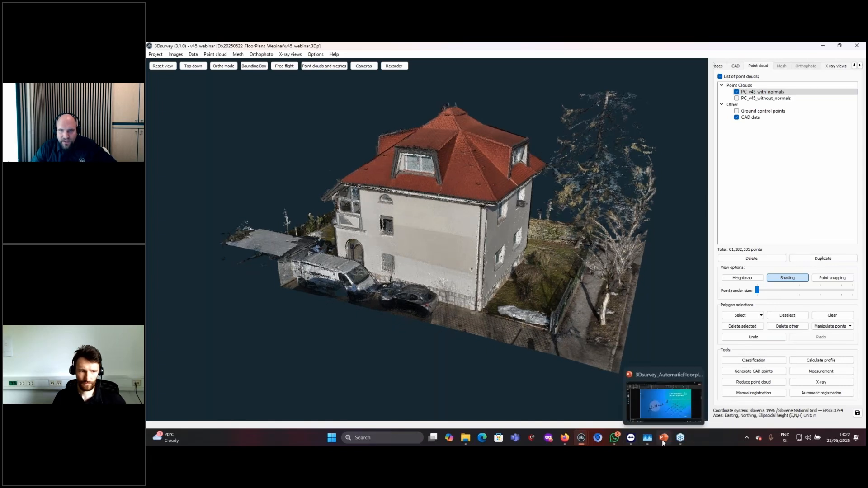
{"action": "left_click", "coordinate": [657, 409]}
{"action": "left_click", "coordinate": [419, 270]}
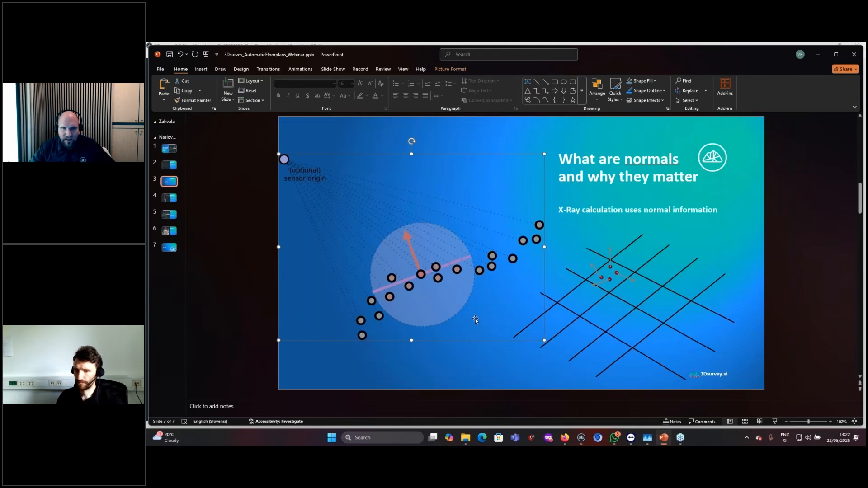
{"action": "left_click", "coordinate": [452, 354]}
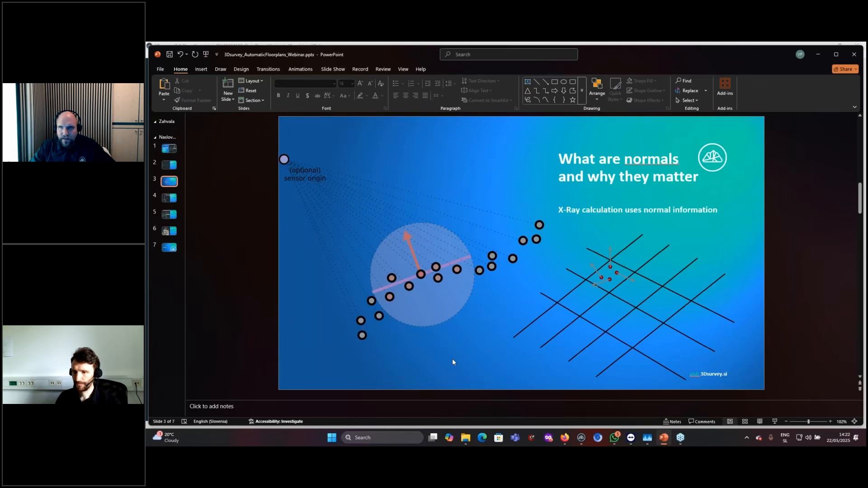
{"action": "left_click", "coordinate": [816, 55]}
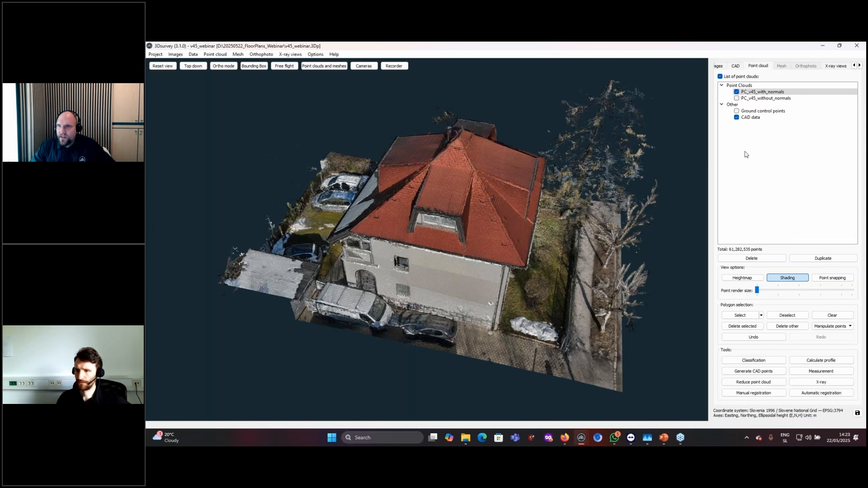
- Hide the resolution50 X-ray views, check the resolution100 views briefly, and leave both X-ray sets hidden
{"action": "left_click", "coordinate": [834, 67]}
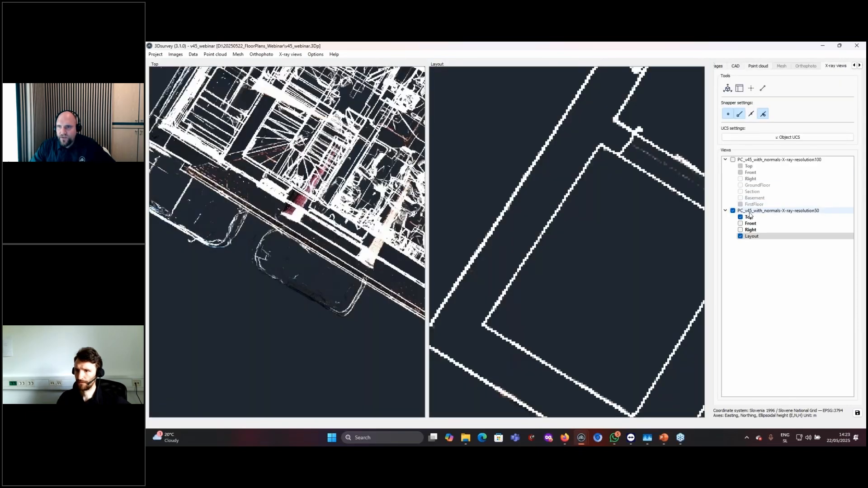
{"action": "left_click", "coordinate": [733, 210]}
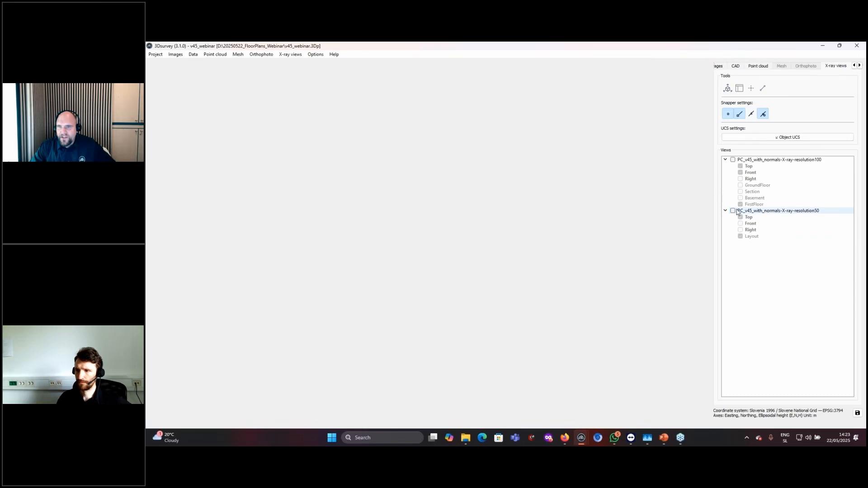
{"action": "left_click", "coordinate": [733, 160]}
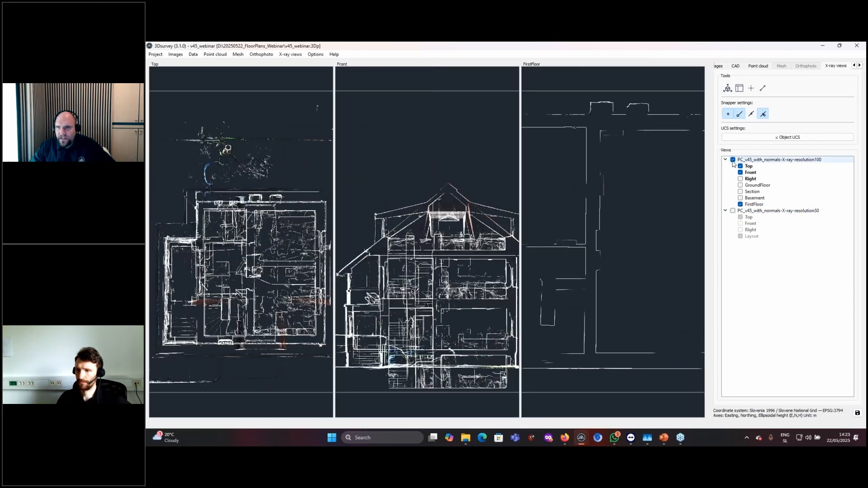
{"action": "left_click", "coordinate": [733, 160]}
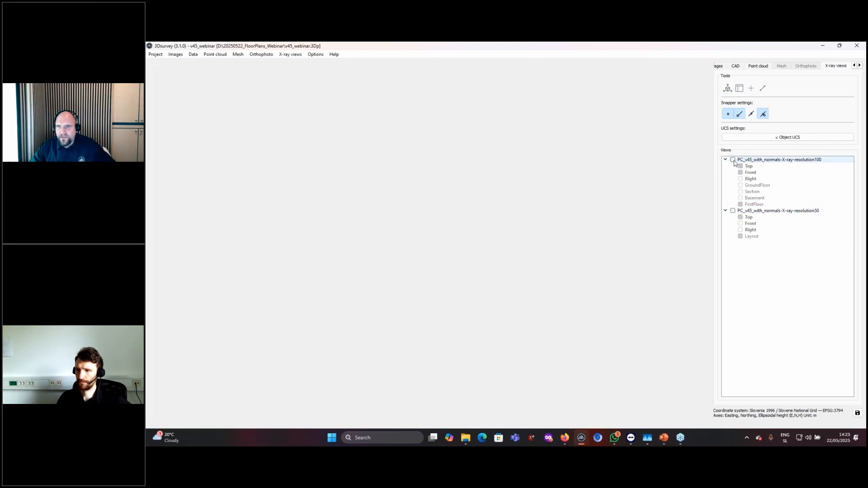
- Generate X-ray views of PC_v45_without_normals at 2.00 cm/px with 70% color transparency and a transparent background
{"action": "left_click", "coordinate": [758, 66]}
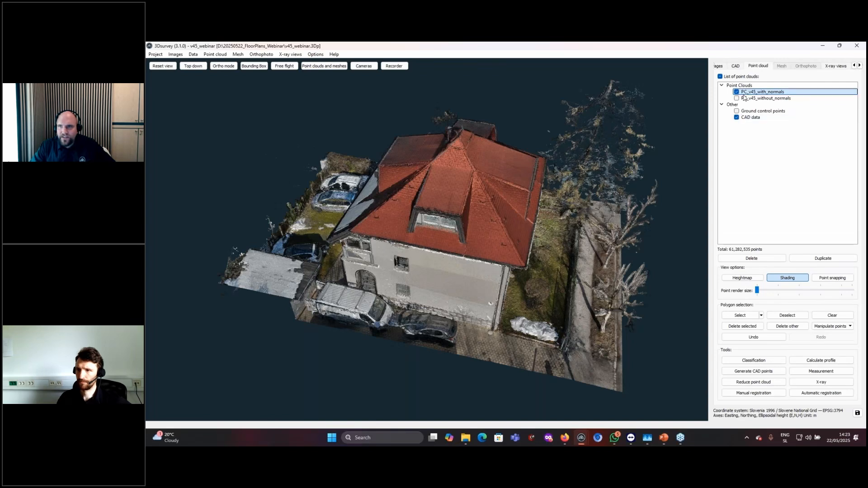
{"action": "left_click", "coordinate": [291, 54]}
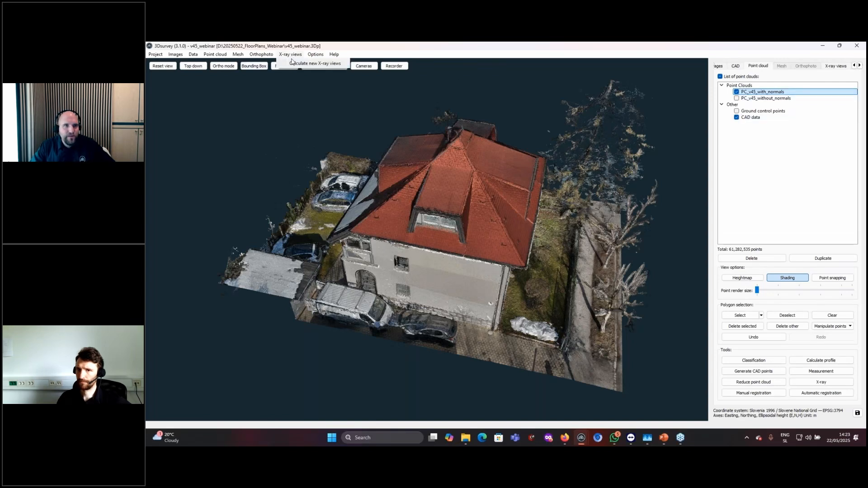
{"action": "left_click", "coordinate": [293, 63]}
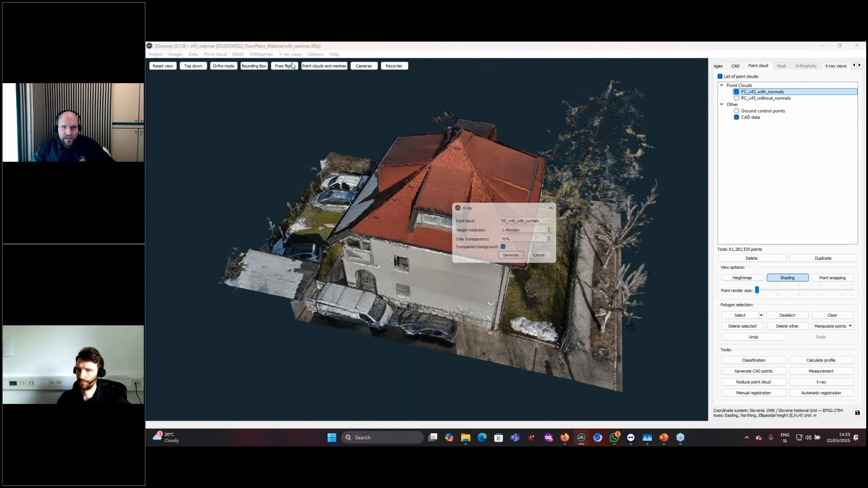
{"action": "left_click", "coordinate": [535, 221]}
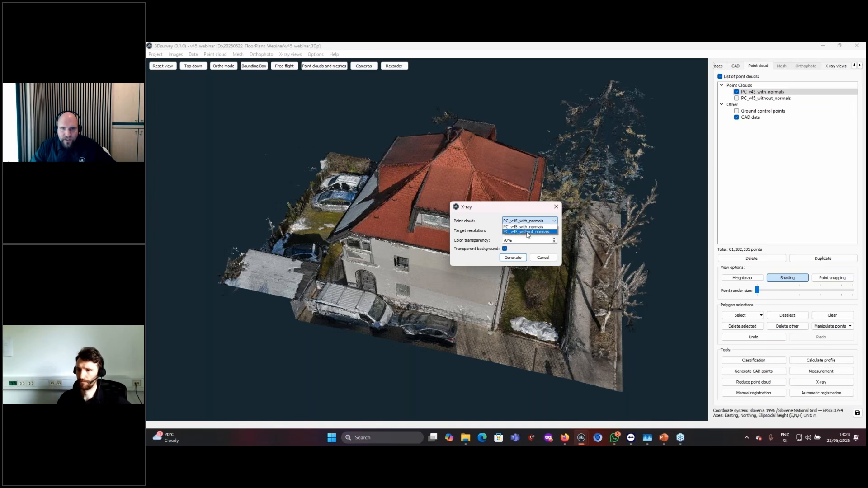
{"action": "left_click", "coordinate": [528, 232]}
{"action": "left_click", "coordinate": [519, 260]}
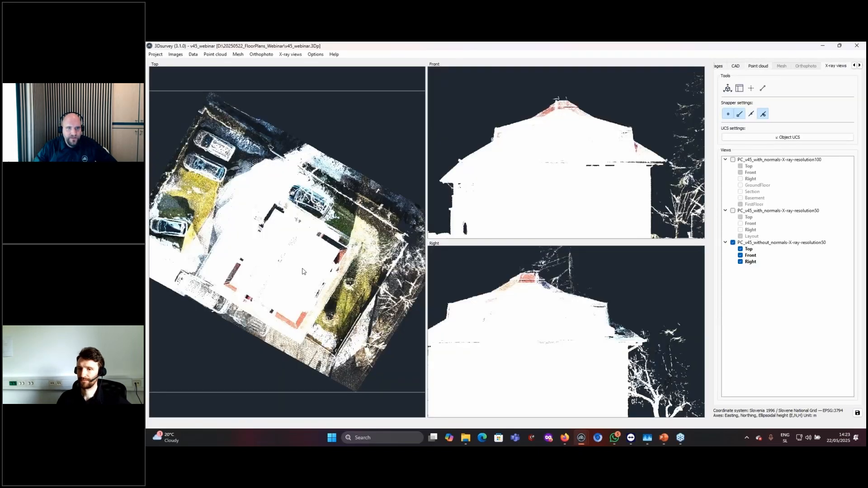
- Examine the Top X-ray view generated without normals around the house walls, roof corners and parked cars
{"action": "scroll", "coordinate": [303, 273], "scroll_direction": "up", "scroll_amount": 10}
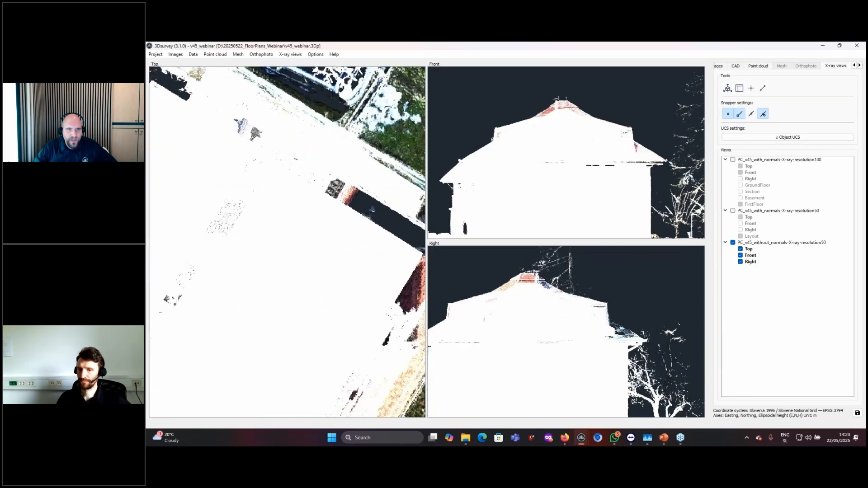
{"action": "middle_click_drag", "start_coordinate": [360, 264], "coordinate": [539, 346]}
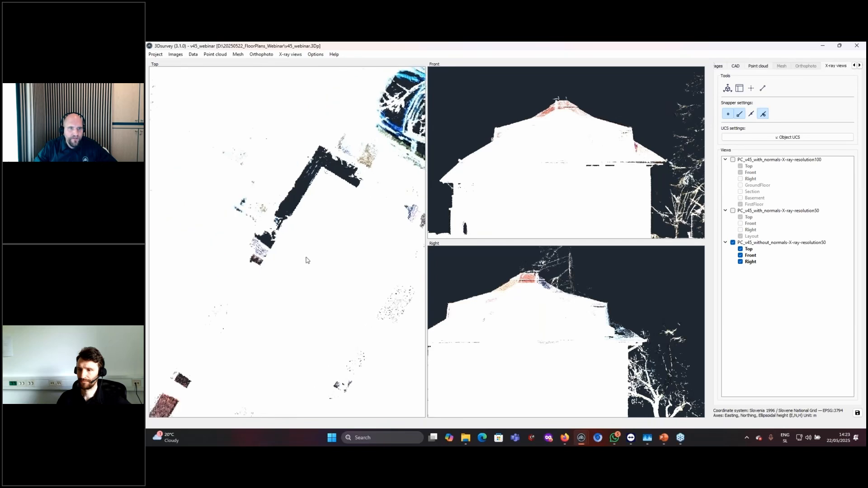
{"action": "scroll", "coordinate": [305, 260], "scroll_direction": "down", "scroll_amount": 2}
{"action": "scroll", "coordinate": [305, 262], "scroll_direction": "down", "scroll_amount": 3}
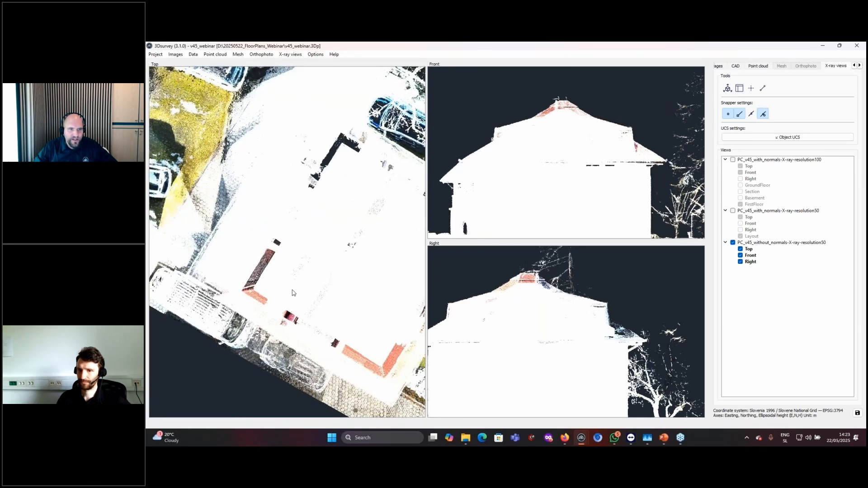
{"action": "middle_click_drag", "start_coordinate": [293, 293], "coordinate": [389, 372]}
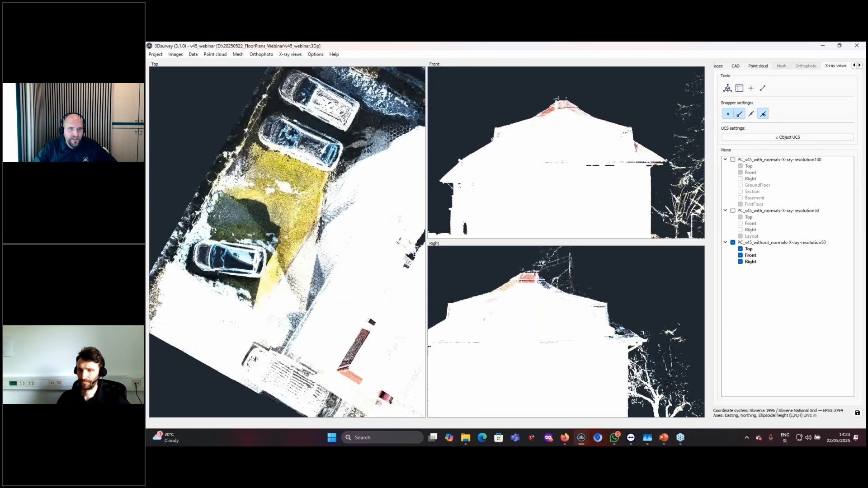
{"action": "middle_click_drag", "start_coordinate": [364, 316], "coordinate": [210, 233]}
{"action": "scroll", "coordinate": [312, 271], "scroll_direction": "down", "scroll_amount": 2}
{"action": "scroll", "coordinate": [315, 289], "scroll_direction": "up", "scroll_amount": 6}
{"action": "middle_click_drag", "start_coordinate": [294, 296], "coordinate": [313, 260]}
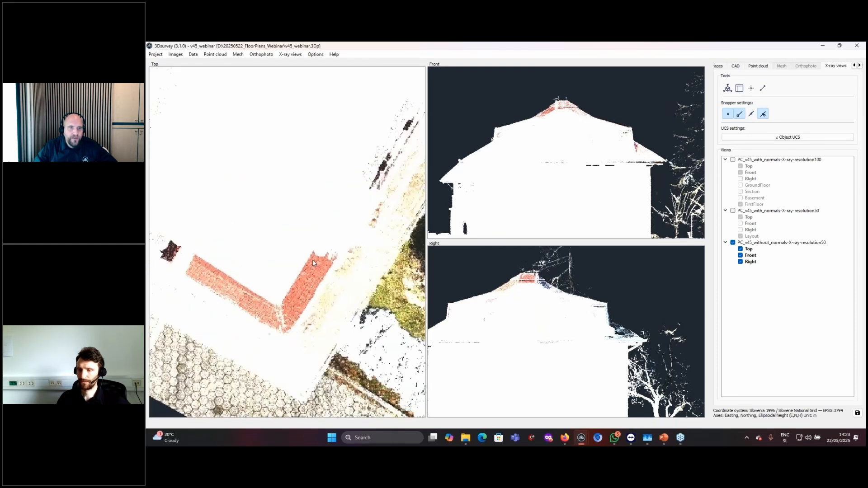
{"action": "middle_click_drag", "start_coordinate": [241, 288], "coordinate": [285, 296]}
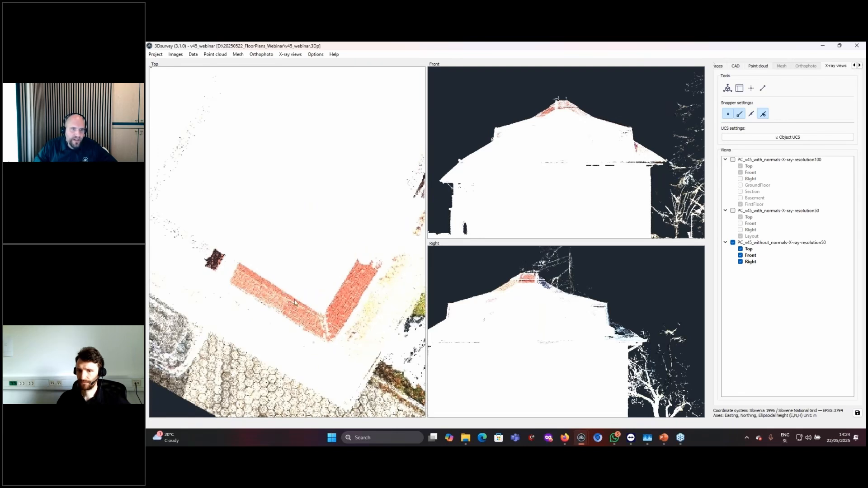
{"action": "middle_click_drag", "start_coordinate": [277, 298], "coordinate": [342, 330]}
{"action": "scroll", "coordinate": [294, 307], "scroll_direction": "down", "scroll_amount": 2}
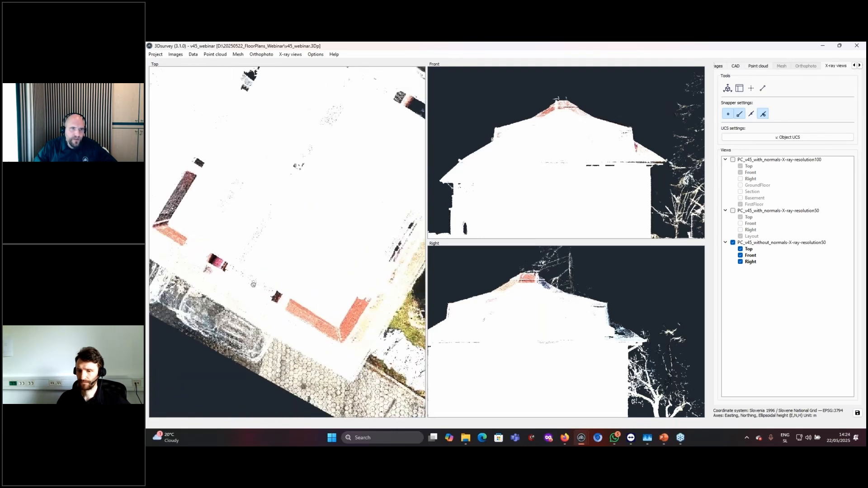
{"action": "middle_click_drag", "start_coordinate": [188, 231], "coordinate": [185, 417]}
{"action": "middle_click_drag", "start_coordinate": [286, 267], "coordinate": [216, 235]}
{"action": "scroll", "coordinate": [243, 294], "scroll_direction": "down", "scroll_amount": 2}
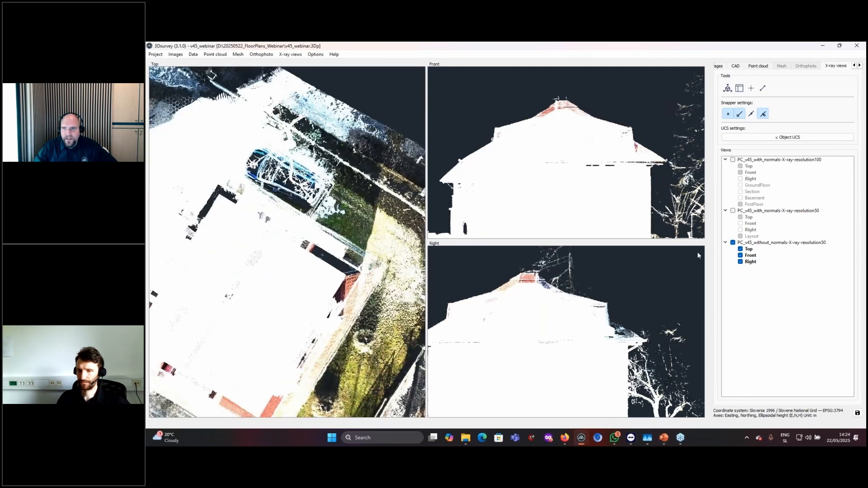
- Delete the PC_v45_without_normals X-ray view set
{"action": "right_click", "coordinate": [753, 243]}
{"action": "left_click", "coordinate": [773, 269]}
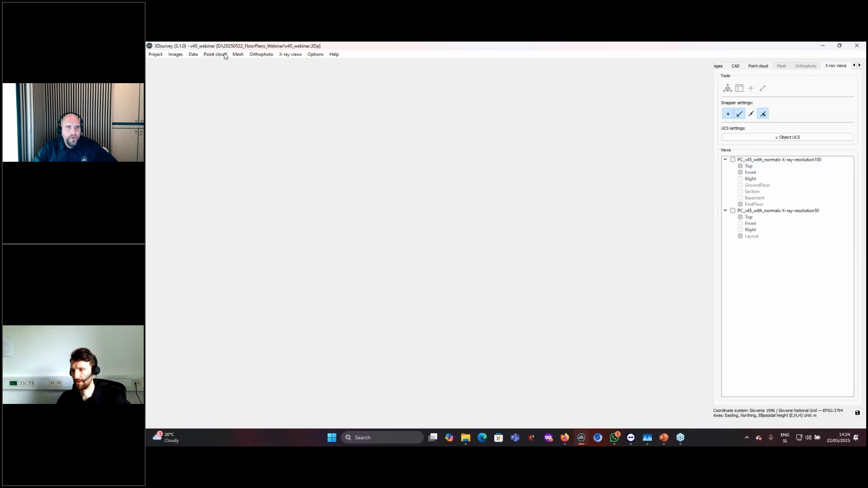
- Start Calculate normals for PC_v45_without_normals, review the simplified cloud relative size and nearest neighbours settings, and cancel the calculation
{"action": "left_click", "coordinate": [758, 65]}
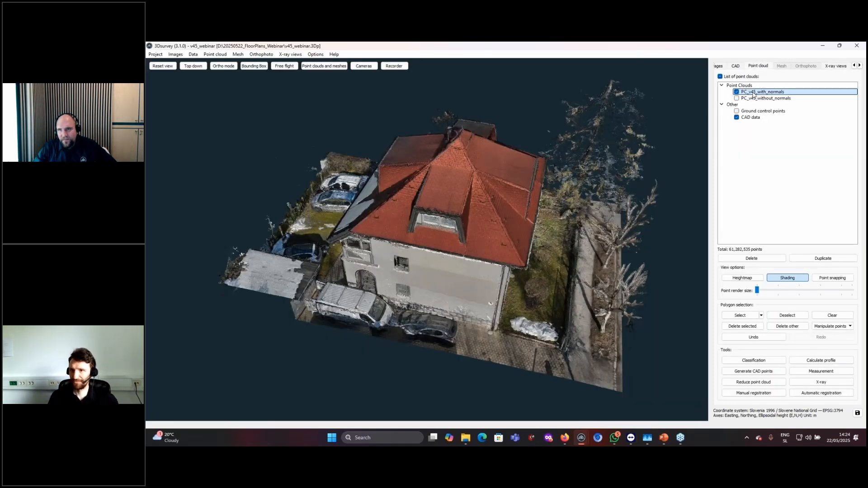
{"action": "right_click", "coordinate": [751, 99]}
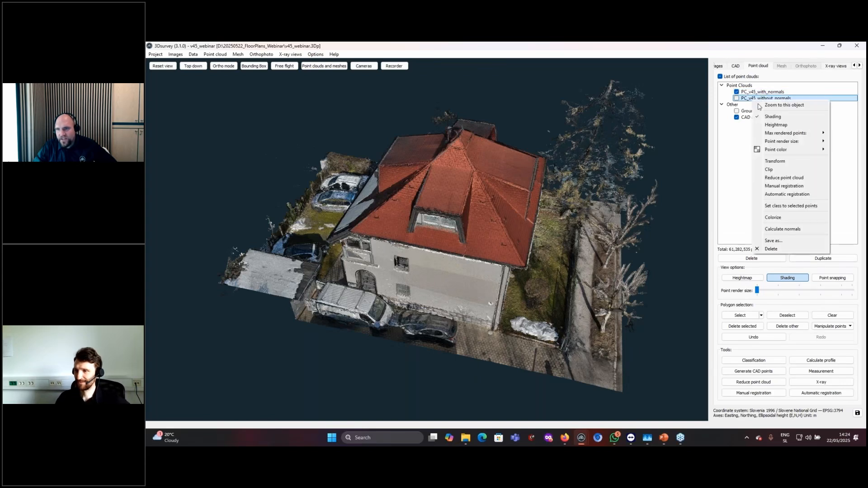
{"action": "left_click", "coordinate": [780, 230]}
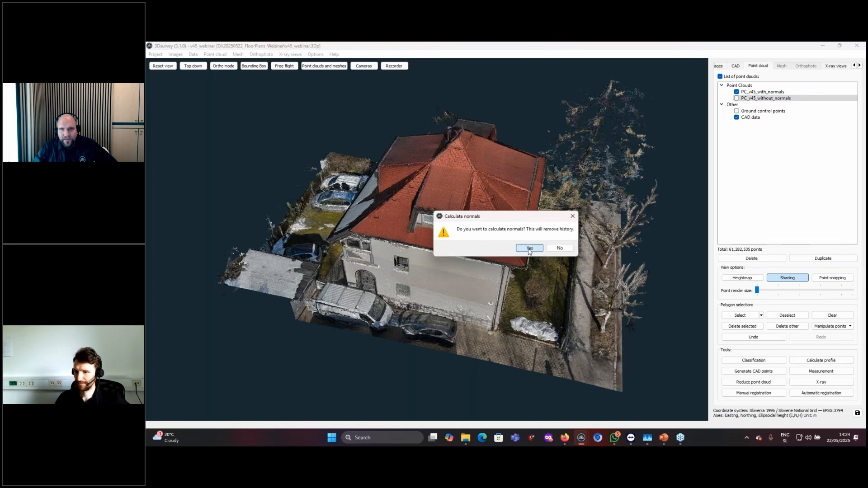
{"action": "left_click", "coordinate": [530, 249]}
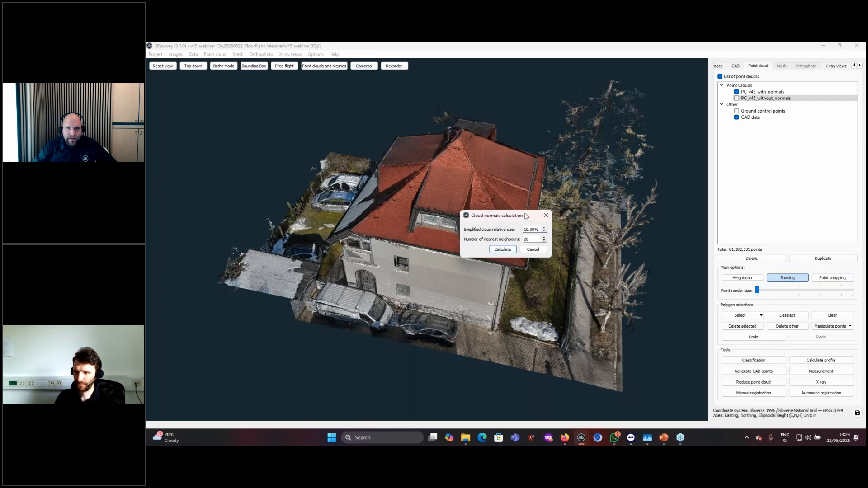
{"action": "key", "text": "Tab"}
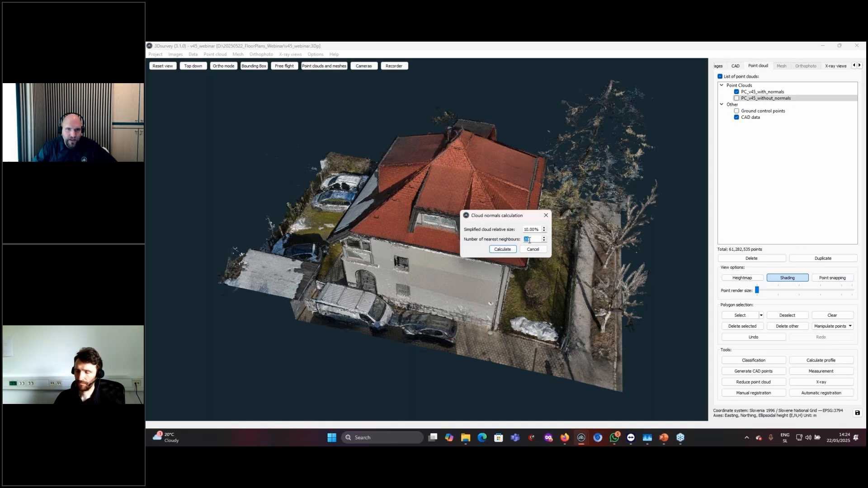
{"action": "left_click_drag", "start_coordinate": [540, 229], "coordinate": [514, 229]}
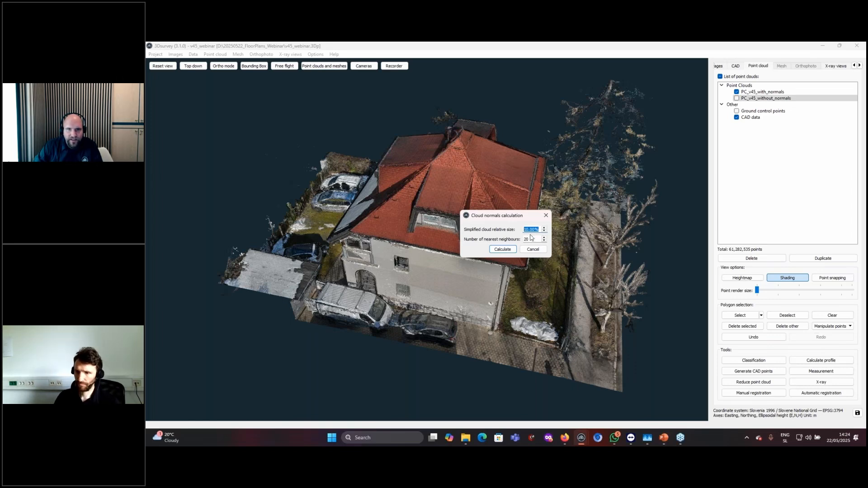
{"action": "type", "text": "5"}
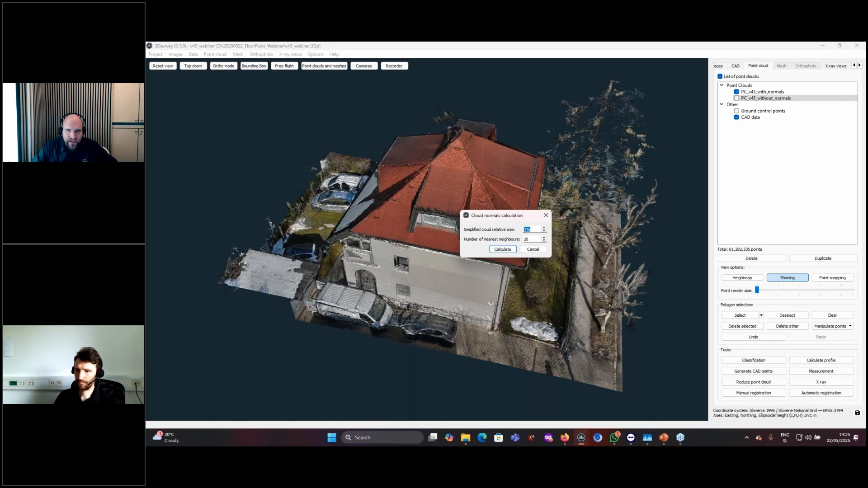
{"action": "left_click", "coordinate": [533, 253]}
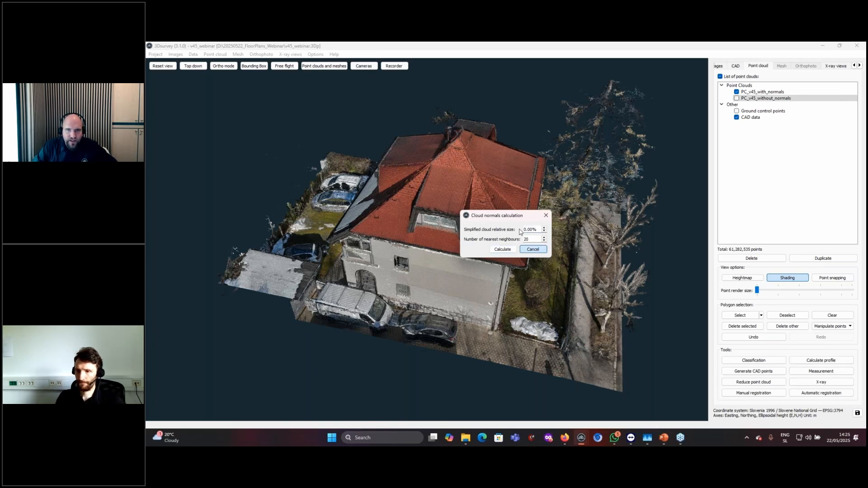
{"action": "left_click", "coordinate": [534, 253]}
- Switch to the PowerPoint presentation to show the slide on what normals are and why they matter
{"action": "key", "text": "alt+Tab"}
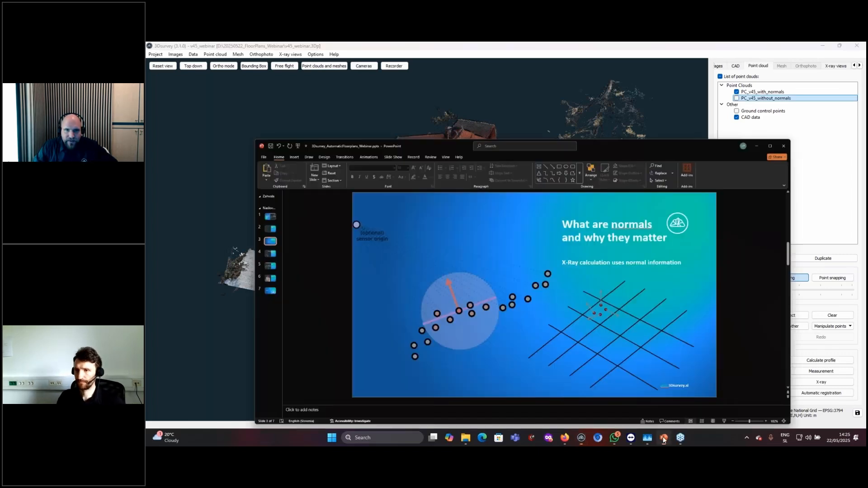
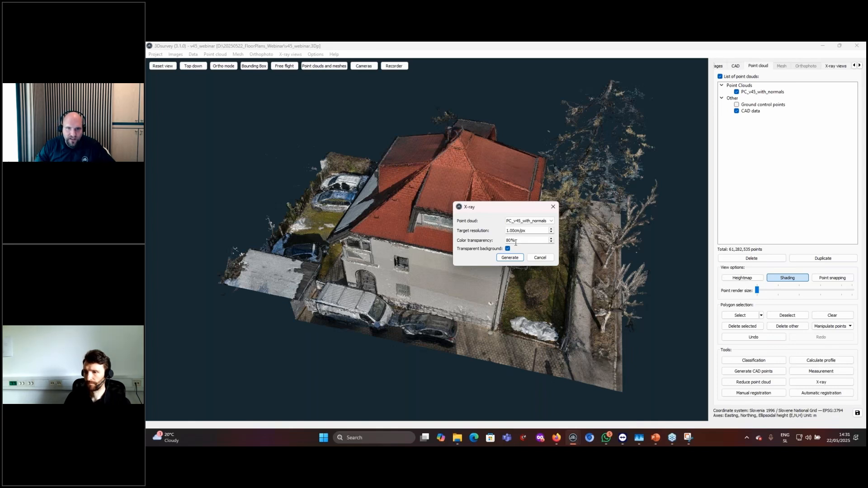
- Generate X-ray views of PC_v45_with_normals at 1.00 cm/px with 80% color transparency, and inspect the wall corner in the Top view
{"action": "left_click", "coordinate": [509, 258]}
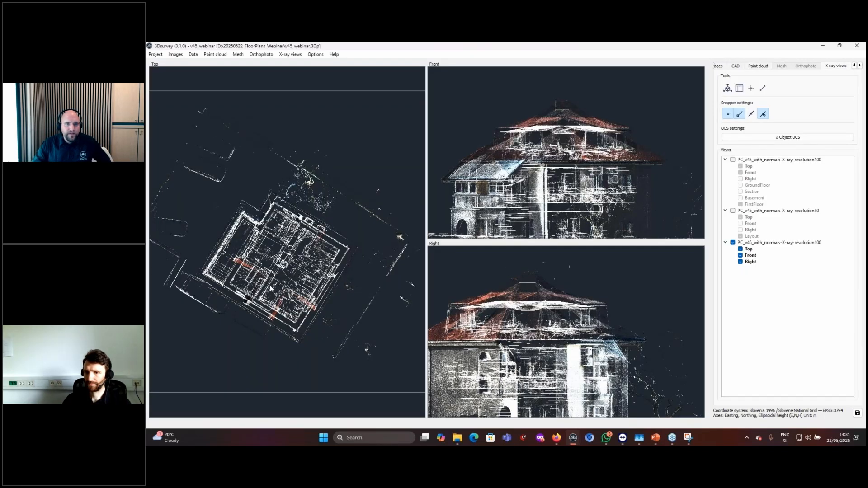
{"action": "scroll", "coordinate": [270, 288], "scroll_direction": "up", "scroll_amount": 1}
{"action": "scroll", "coordinate": [271, 288], "scroll_direction": "up", "scroll_amount": 5}
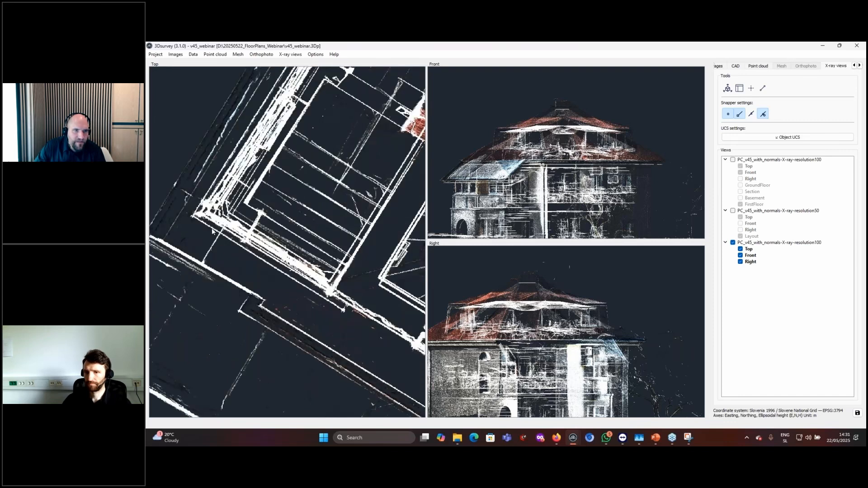
{"action": "scroll", "coordinate": [278, 274], "scroll_direction": "up", "scroll_amount": 5}
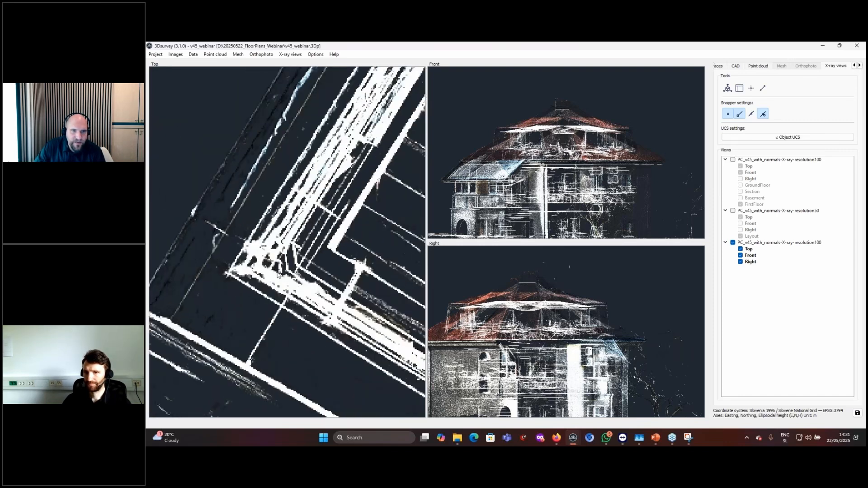
{"action": "scroll", "coordinate": [277, 274], "scroll_direction": "down", "scroll_amount": 5}
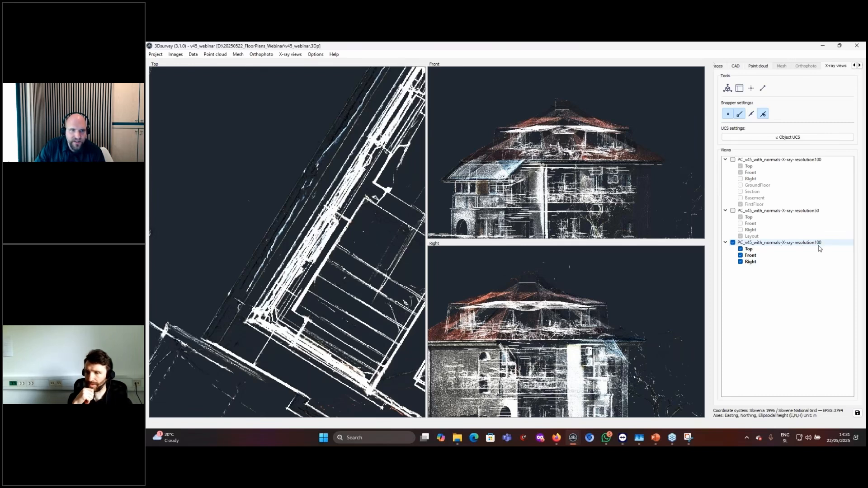
- Compare the newly generated X-ray views with the earlier resolution100 set, leaving only the new set displayed
{"action": "left_click", "coordinate": [732, 242]}
{"action": "left_click", "coordinate": [733, 160]}
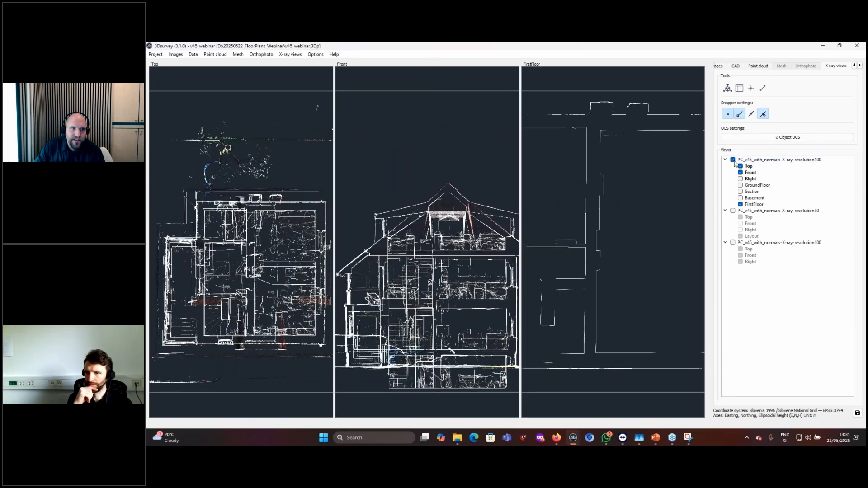
{"action": "left_click", "coordinate": [733, 160]}
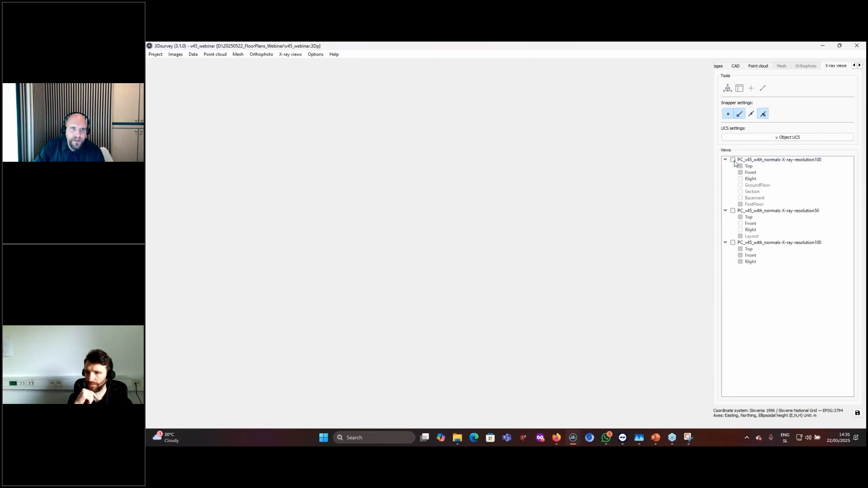
{"action": "left_click", "coordinate": [733, 242]}
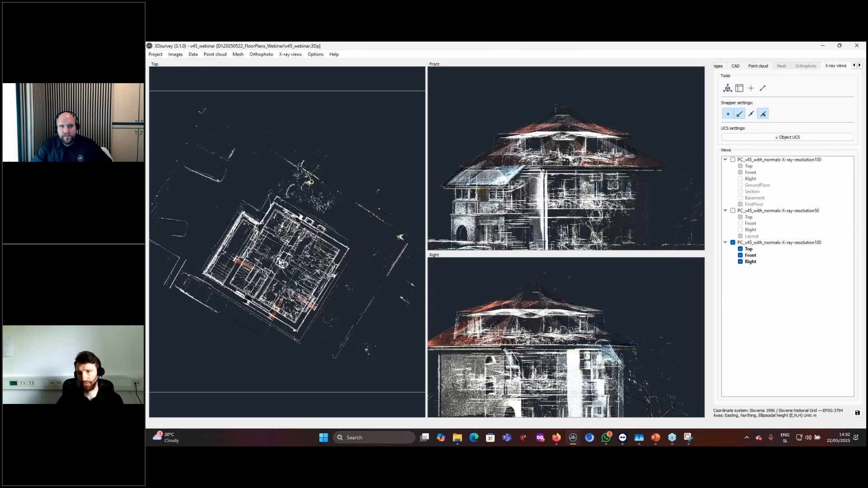
- Open Recalculate for the newest set's Top view, review its target resolution and color transparency settings, and cancel without generating
{"action": "scroll", "coordinate": [277, 275], "scroll_direction": "up", "scroll_amount": 1}
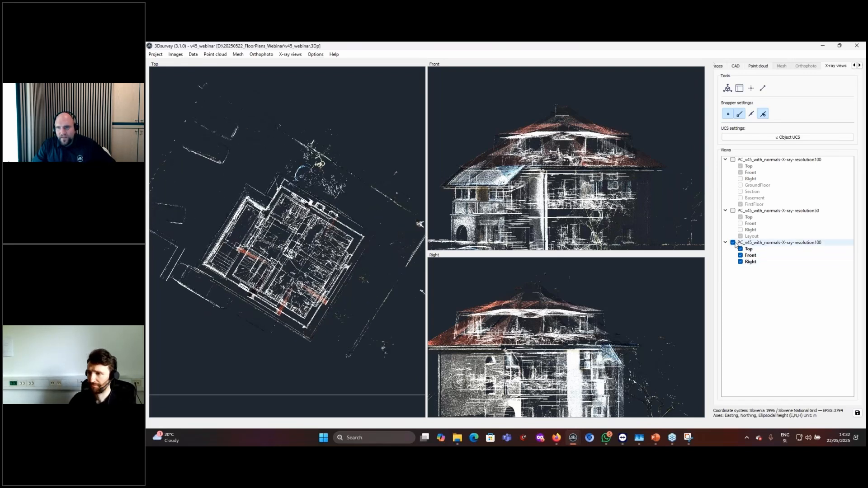
{"action": "right_click", "coordinate": [756, 246]}
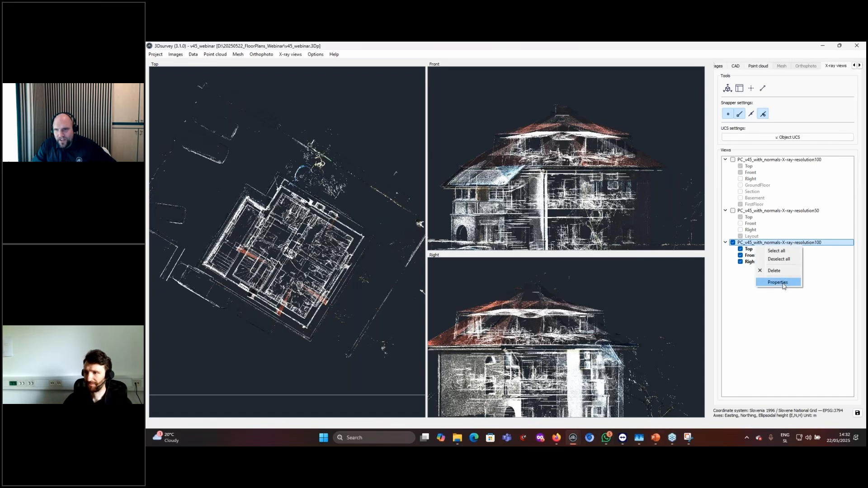
{"action": "left_click", "coordinate": [750, 249]}
{"action": "right_click", "coordinate": [750, 250]}
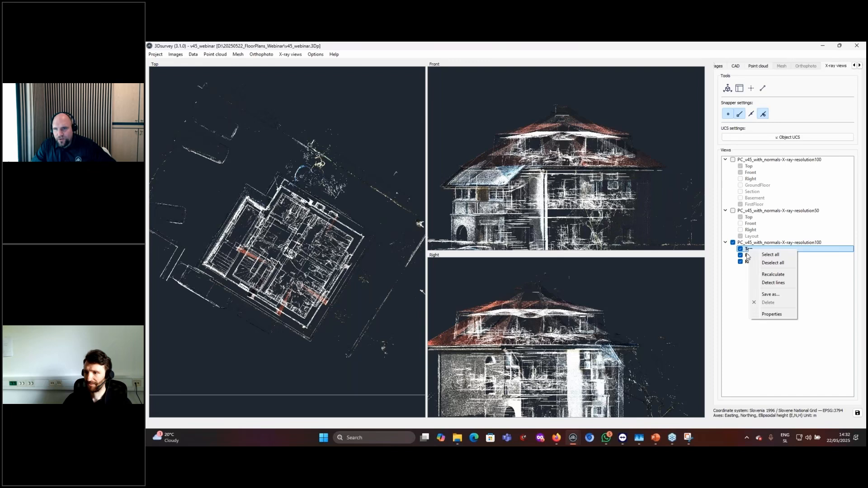
{"action": "left_click", "coordinate": [773, 275]}
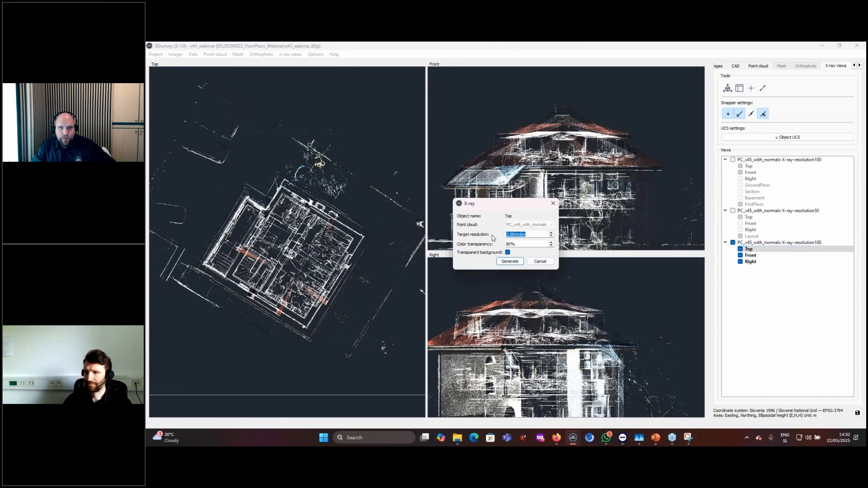
{"action": "double_click", "coordinate": [513, 244]}
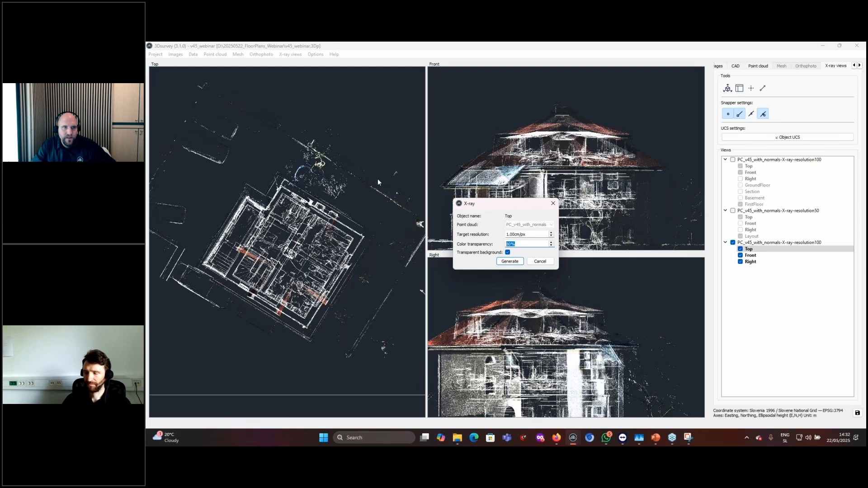
{"action": "left_click", "coordinate": [544, 263]}
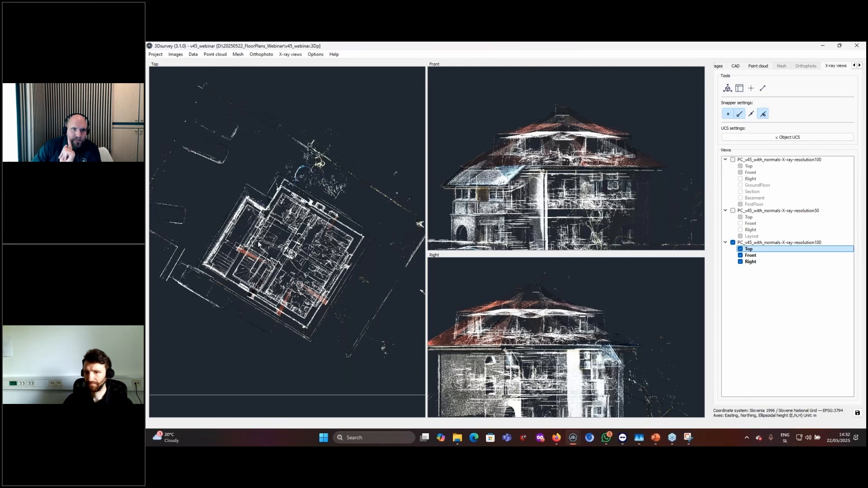
- Examine the house's orientation in the Top X-ray view, from the whole footprint down to the outer walls and staircase area
{"action": "middle_click_drag", "start_coordinate": [256, 237], "coordinate": [274, 216]}
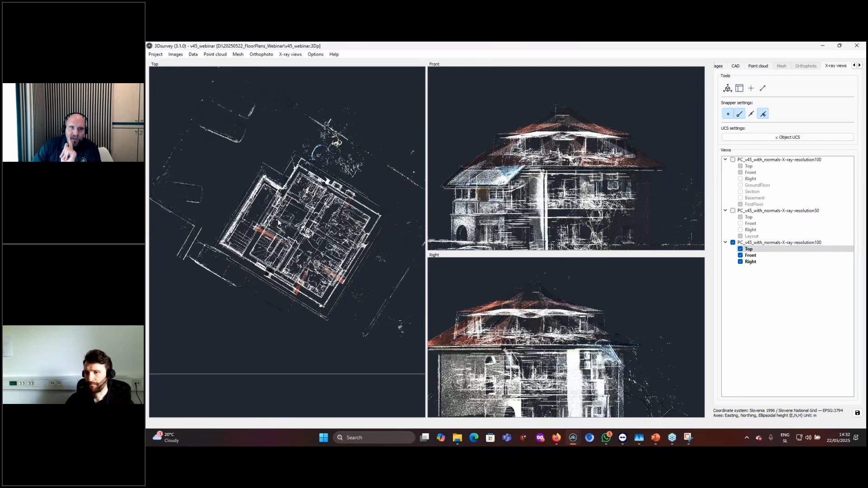
{"action": "scroll", "coordinate": [278, 222], "scroll_direction": "down", "scroll_amount": 2}
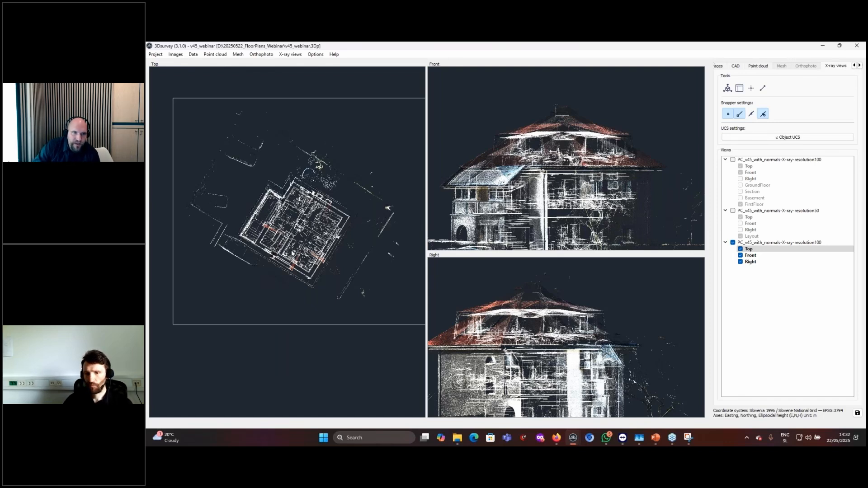
{"action": "scroll", "coordinate": [245, 245], "scroll_direction": "up", "scroll_amount": 3}
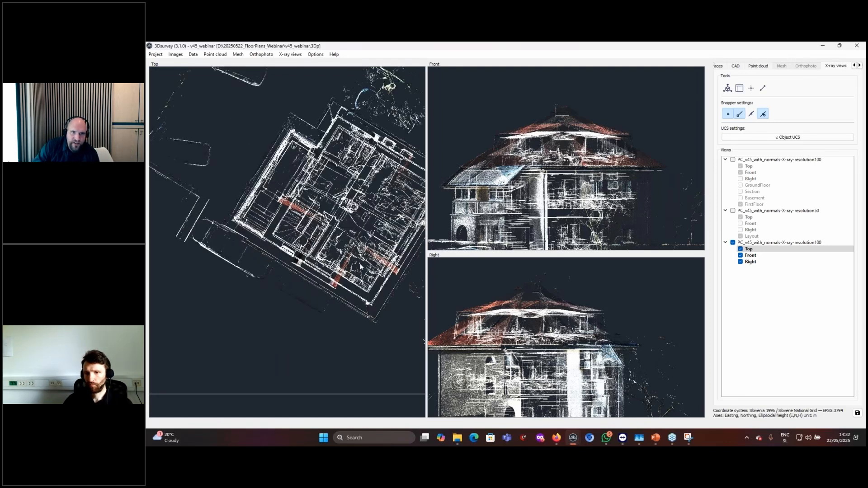
{"action": "middle_click_drag", "start_coordinate": [360, 265], "coordinate": [339, 293]}
{"action": "scroll", "coordinate": [237, 225], "scroll_direction": "down", "scroll_amount": 3}
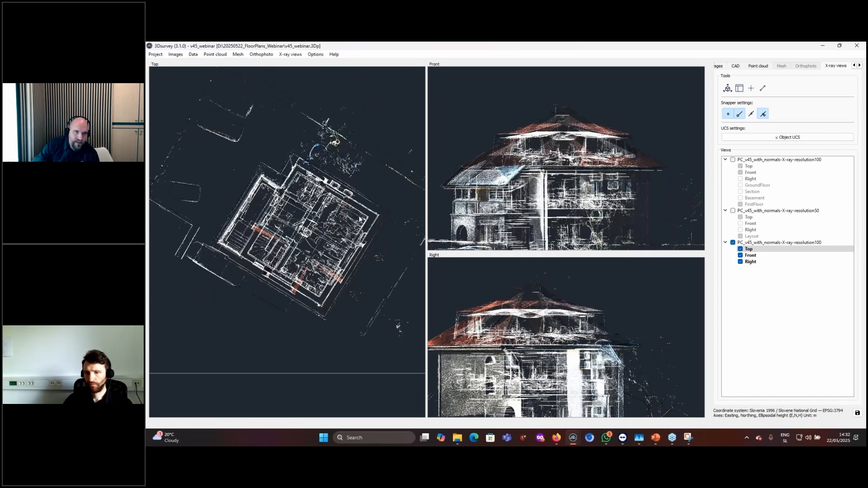
{"action": "scroll", "coordinate": [245, 291], "scroll_direction": "up", "scroll_amount": 5}
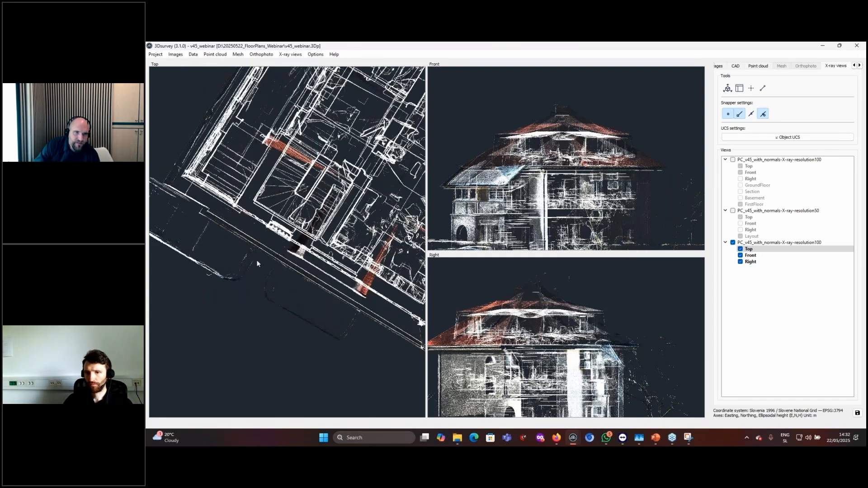
{"action": "scroll", "coordinate": [257, 263], "scroll_direction": "down", "scroll_amount": 6}
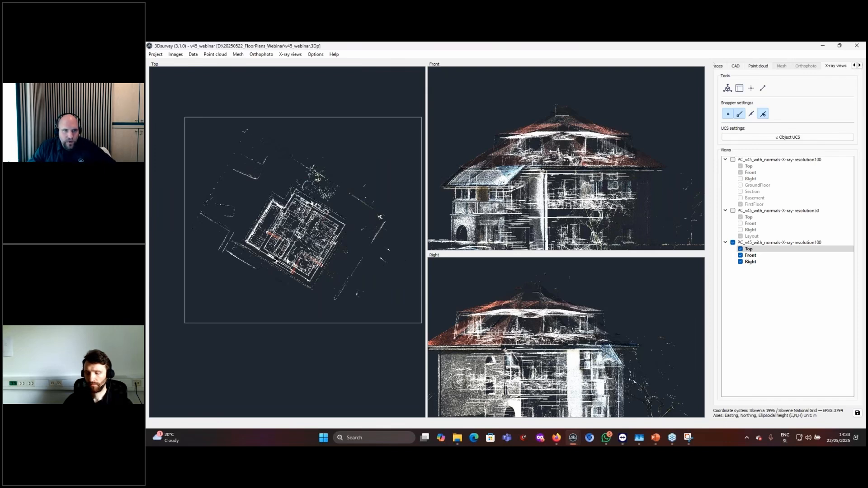
{"action": "scroll", "coordinate": [288, 260], "scroll_direction": "up", "scroll_amount": 6}
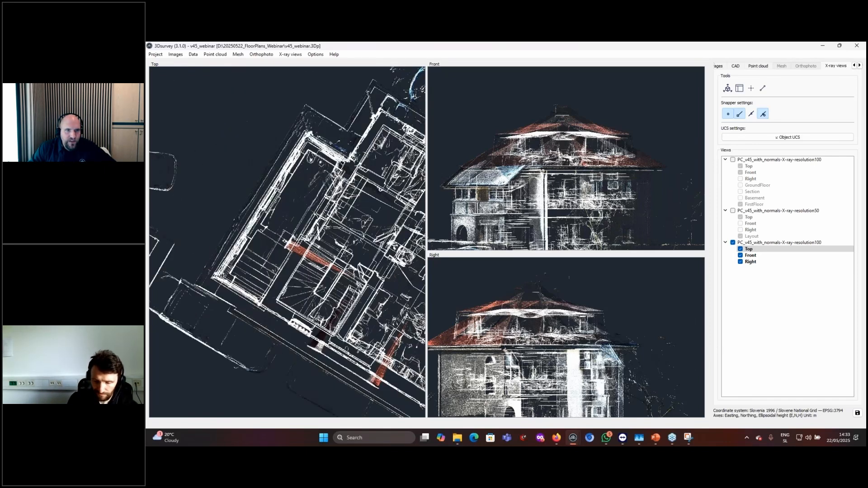
{"action": "scroll", "coordinate": [295, 208], "scroll_direction": "up", "scroll_amount": 3}
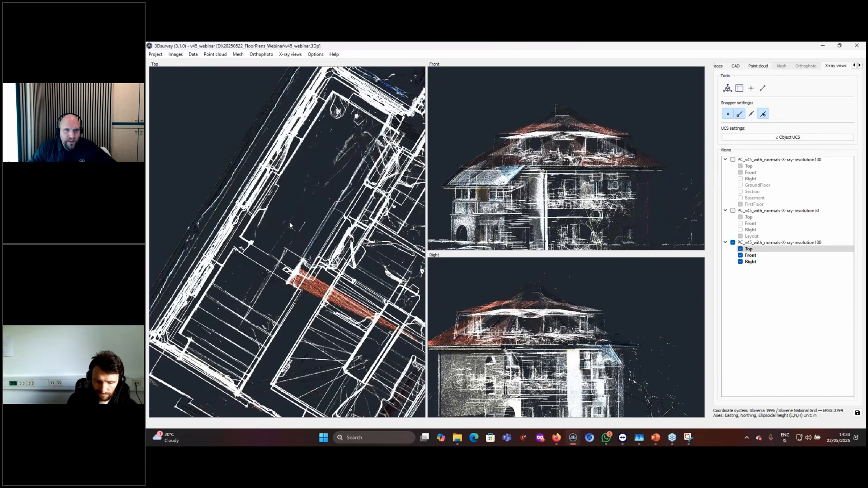
{"action": "scroll", "coordinate": [294, 199], "scroll_direction": "up", "scroll_amount": 2}
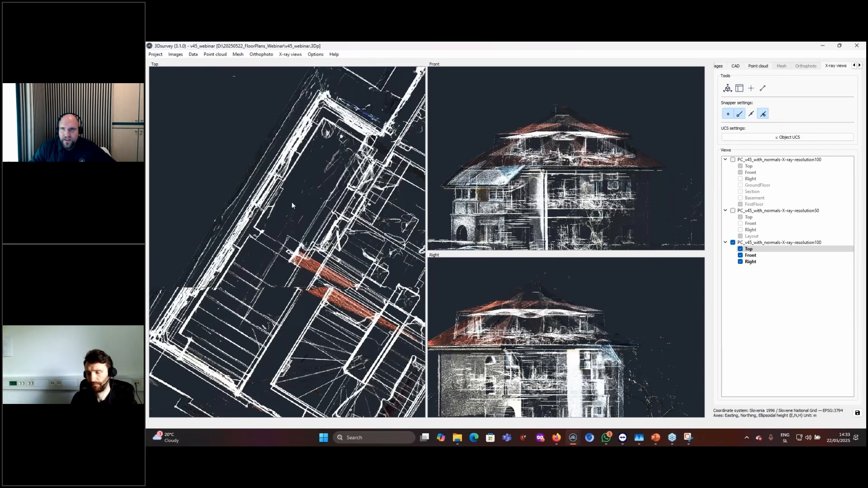
{"action": "scroll", "coordinate": [292, 206], "scroll_direction": "down", "scroll_amount": 2}
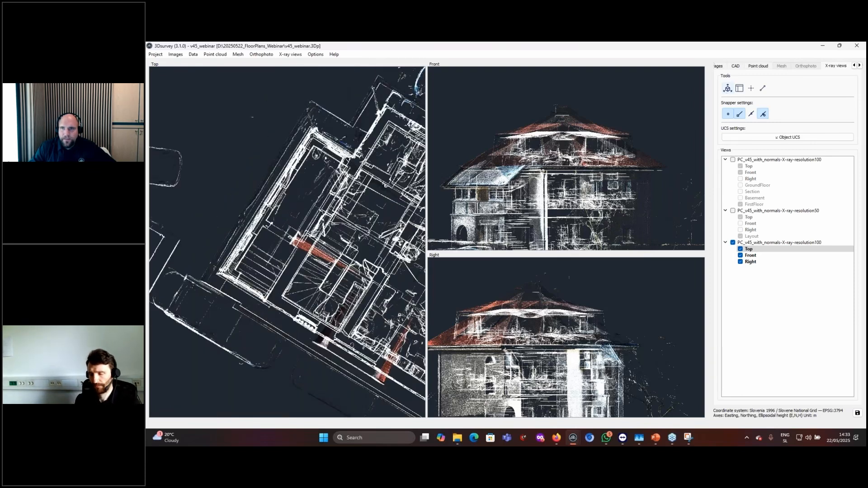
- Switch to the PowerPoint presentation, show the X-Ray Views timeline slide, highlight Model Rotation, and return to 3Dsurvey
{"action": "left_click", "coordinate": [657, 440]}
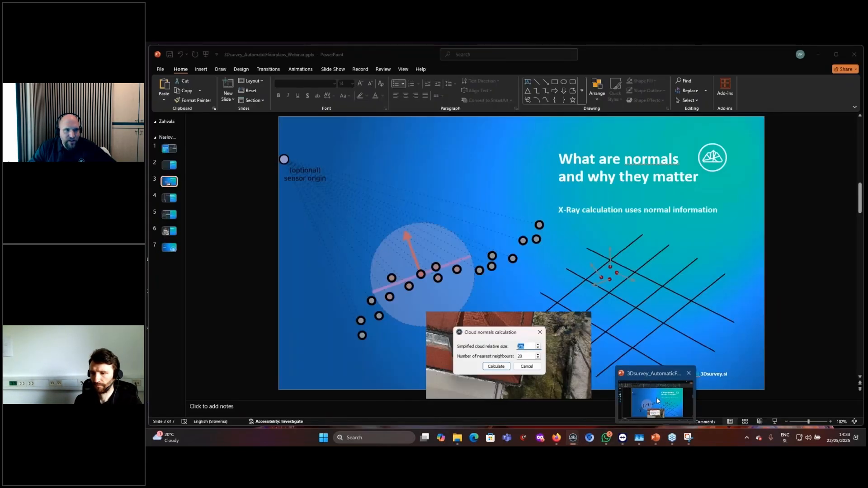
{"action": "left_click", "coordinate": [174, 217]}
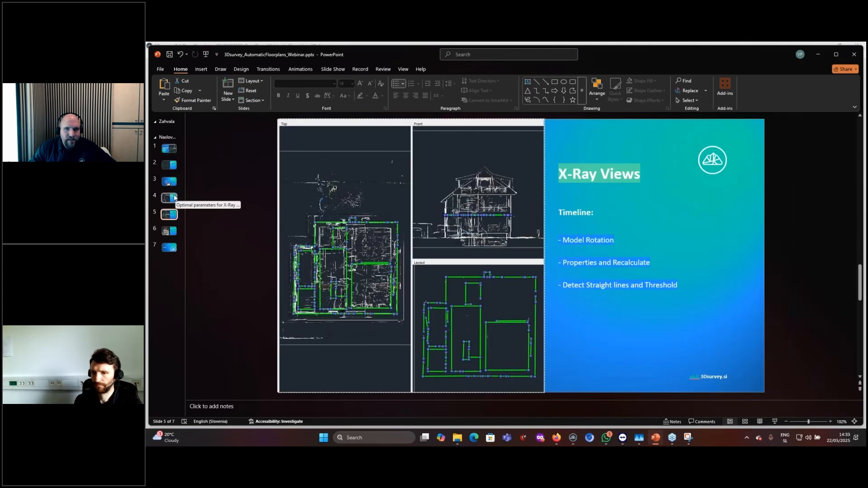
{"action": "left_click_drag", "start_coordinate": [558, 240], "coordinate": [635, 241]}
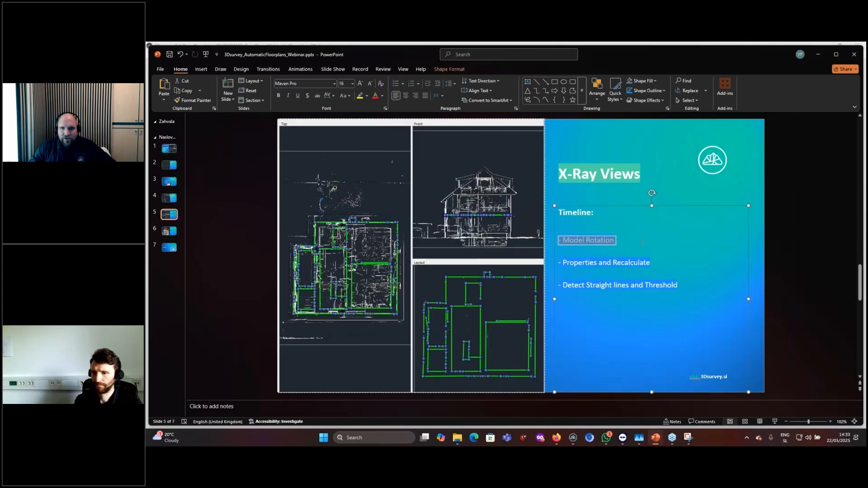
{"action": "left_click", "coordinate": [817, 55]}
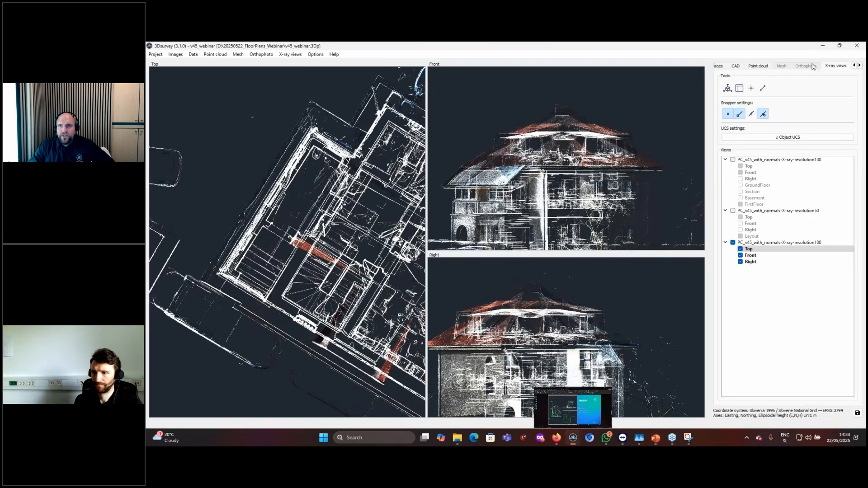
- Start Align model in the Top view with the first point on the outer wall corner beside the straight stair flight
{"action": "left_click", "coordinate": [727, 89]}
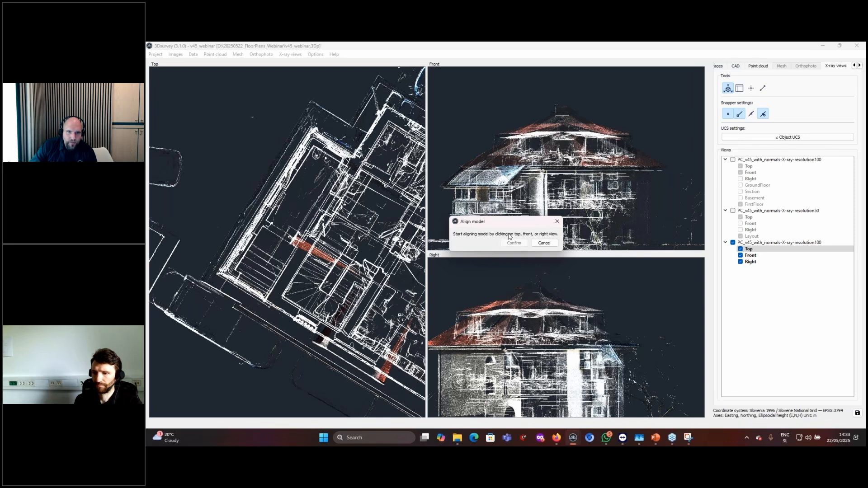
{"action": "scroll", "coordinate": [226, 207], "scroll_direction": "down", "scroll_amount": 3}
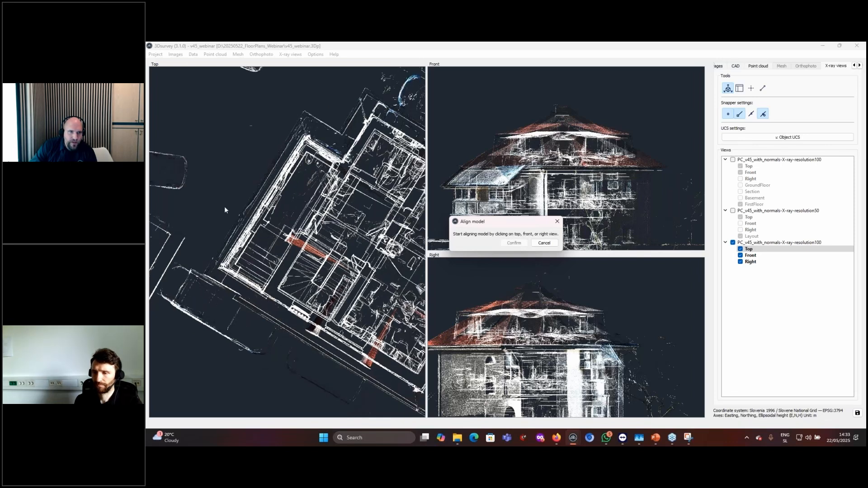
{"action": "scroll", "coordinate": [248, 294], "scroll_direction": "up", "scroll_amount": 5}
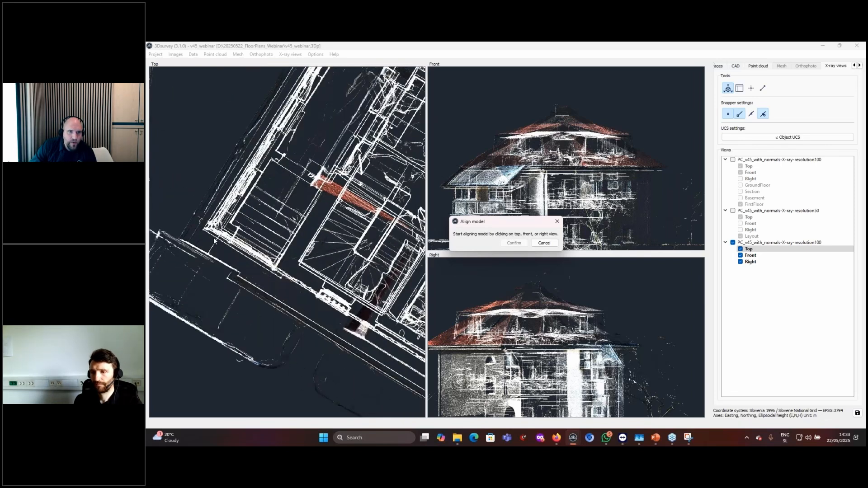
{"action": "scroll", "coordinate": [214, 241], "scroll_direction": "up", "scroll_amount": 3}
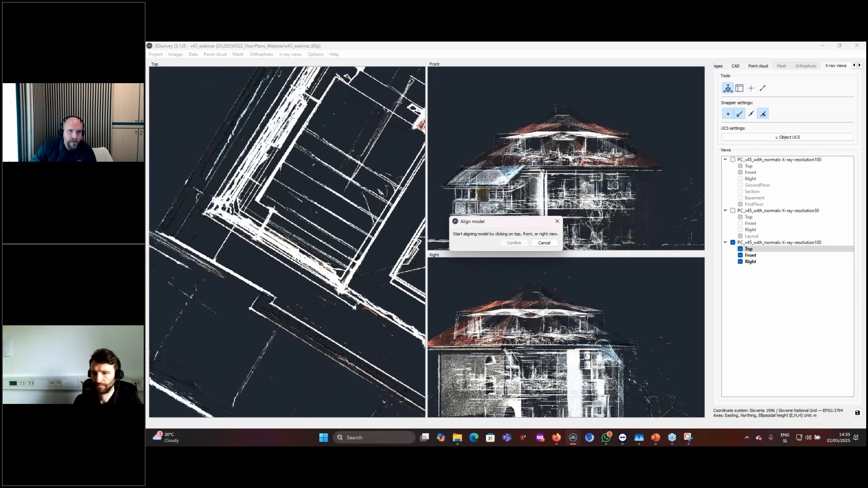
{"action": "left_click", "coordinate": [210, 214]}
- Place the second alignment point at the far end of the same outer wall for a -31.56° angle, and confirm the rotation
{"action": "scroll", "coordinate": [235, 222], "scroll_direction": "down", "scroll_amount": 5}
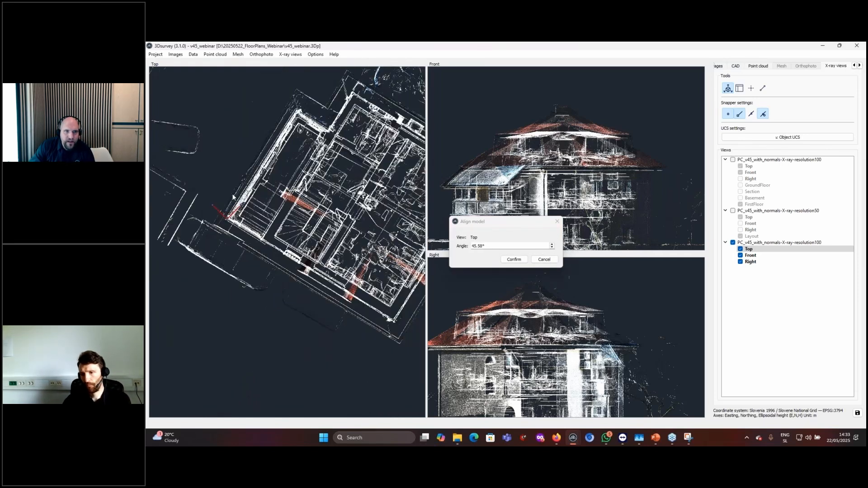
{"action": "scroll", "coordinate": [307, 258], "scroll_direction": "up", "scroll_amount": 5}
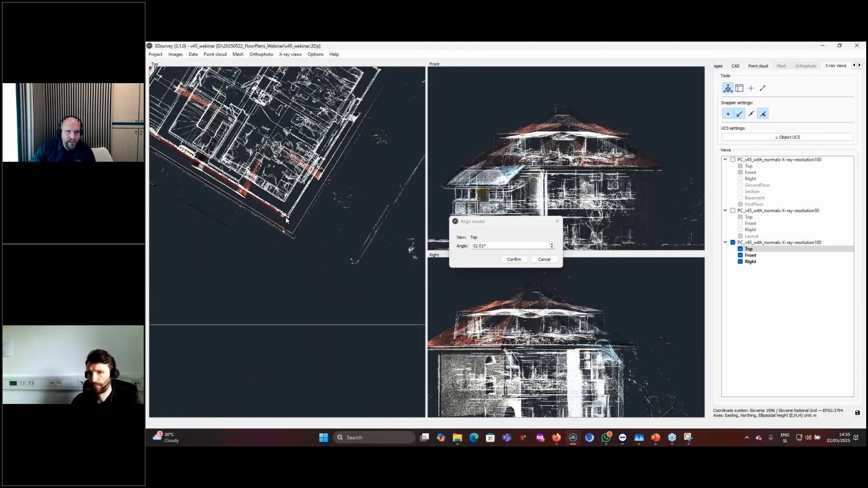
{"action": "scroll", "coordinate": [286, 216], "scroll_direction": "up", "scroll_amount": 3}
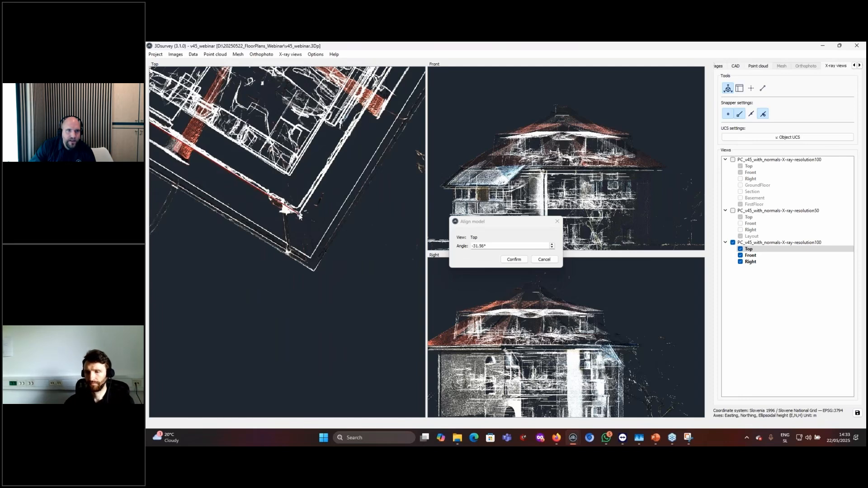
{"action": "scroll", "coordinate": [372, 263], "scroll_direction": "down", "scroll_amount": 1}
{"action": "scroll", "coordinate": [372, 263], "scroll_direction": "down", "scroll_amount": 1}
{"action": "middle_click_drag", "start_coordinate": [184, 161], "coordinate": [206, 179]}
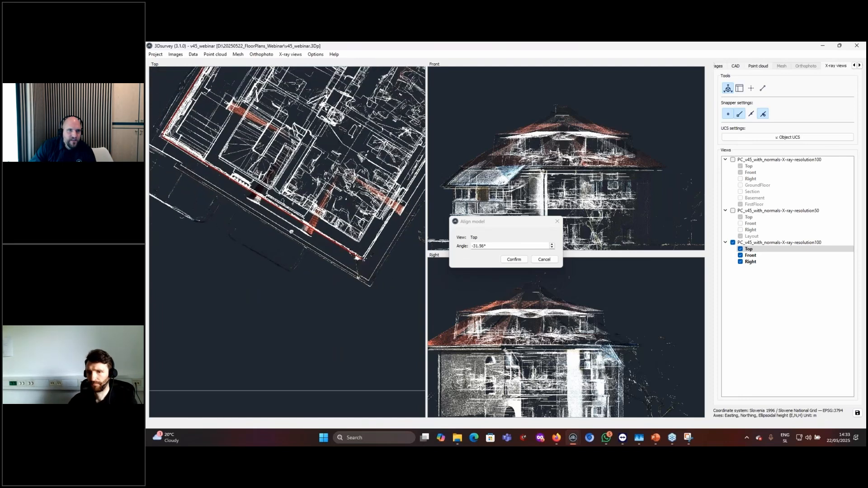
{"action": "scroll", "coordinate": [207, 178], "scroll_direction": "up", "scroll_amount": 2}
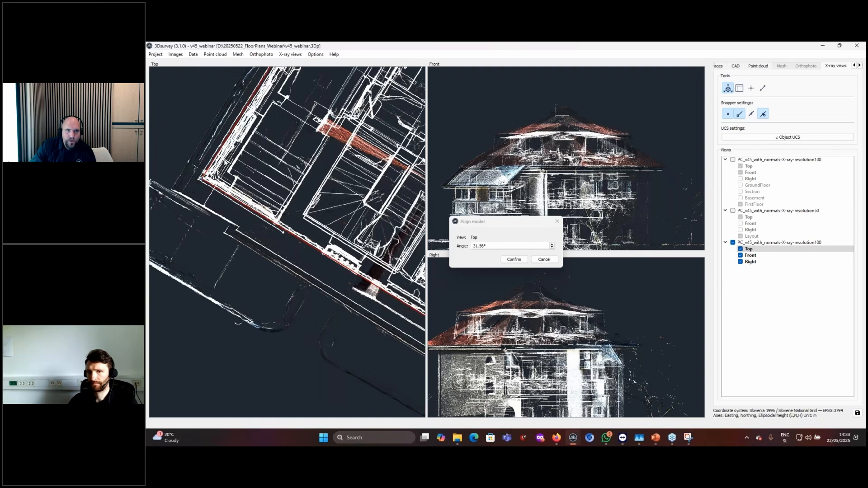
{"action": "scroll", "coordinate": [206, 178], "scroll_direction": "down", "scroll_amount": 2}
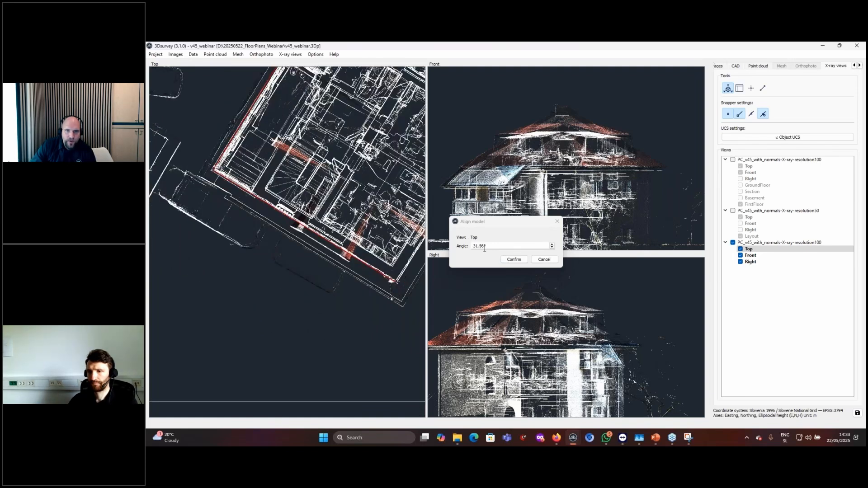
{"action": "left_click", "coordinate": [515, 261]}
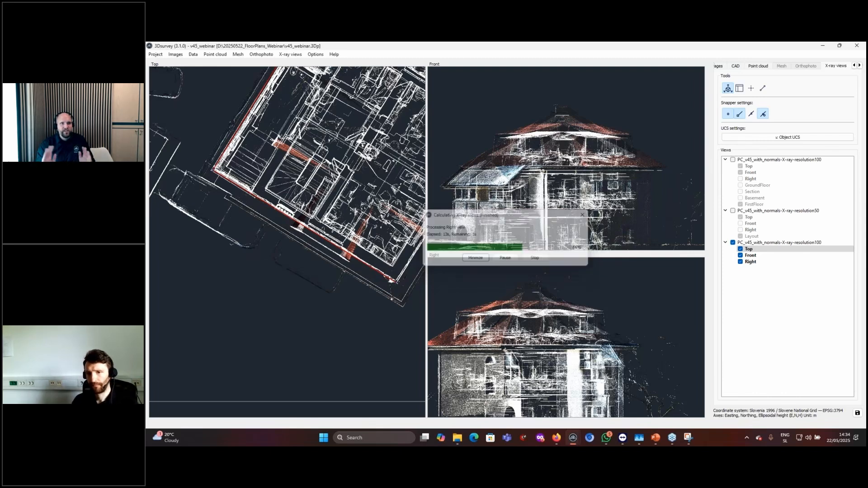
- Inspect the recalculated X-ray views, checking the straightened floor plan in Top and the interior rooms in Front
{"action": "scroll", "coordinate": [272, 327], "scroll_direction": "up", "scroll_amount": 6}
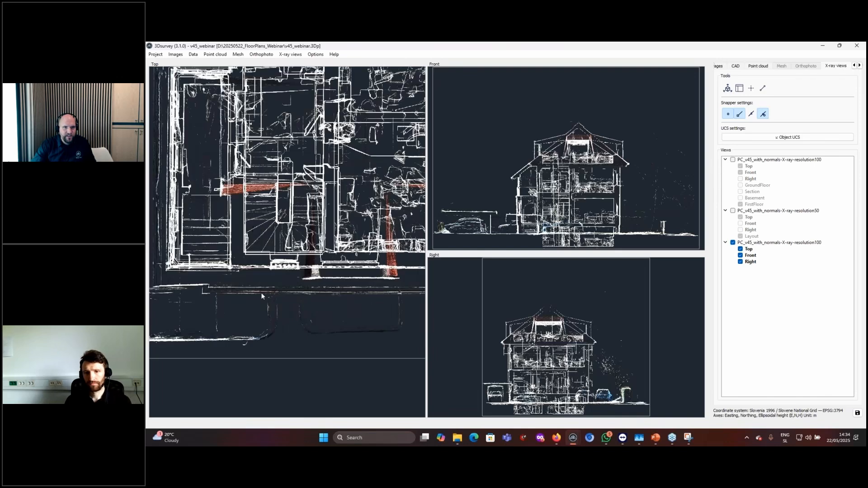
{"action": "scroll", "coordinate": [231, 293], "scroll_direction": "down", "scroll_amount": 5}
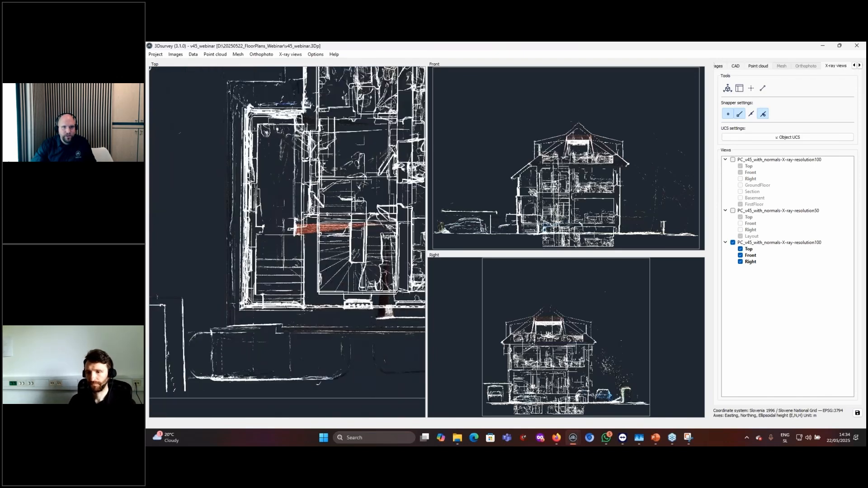
{"action": "scroll", "coordinate": [232, 293], "scroll_direction": "down", "scroll_amount": 3}
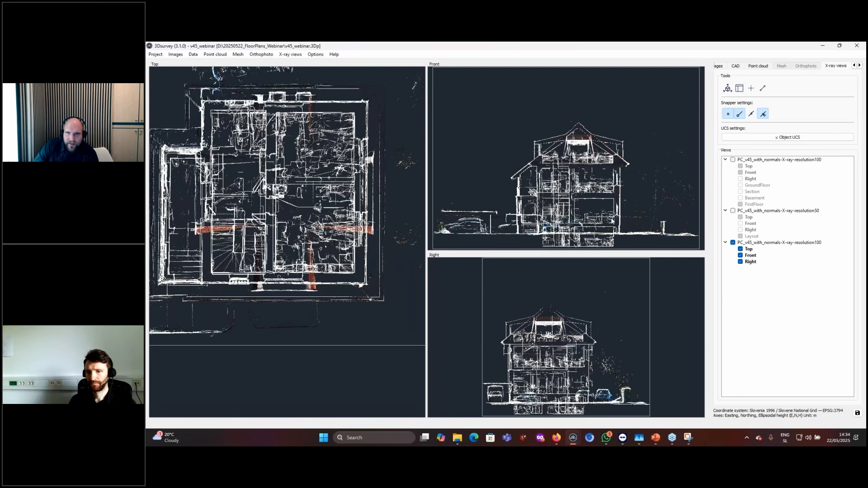
{"action": "scroll", "coordinate": [611, 220], "scroll_direction": "up", "scroll_amount": 6}
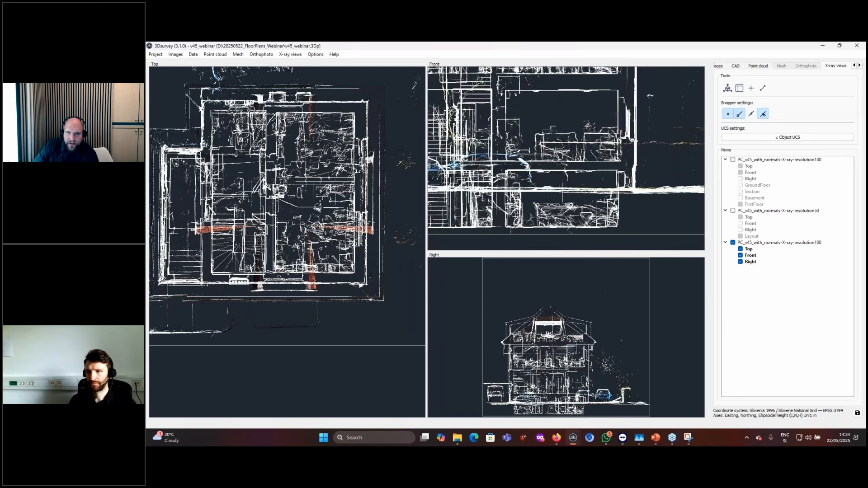
- Examine the aligned X-ray views up close, checking the rooms in Front and Right and the staircase area in Top
{"action": "scroll", "coordinate": [611, 196], "scroll_direction": "down", "scroll_amount": 6}
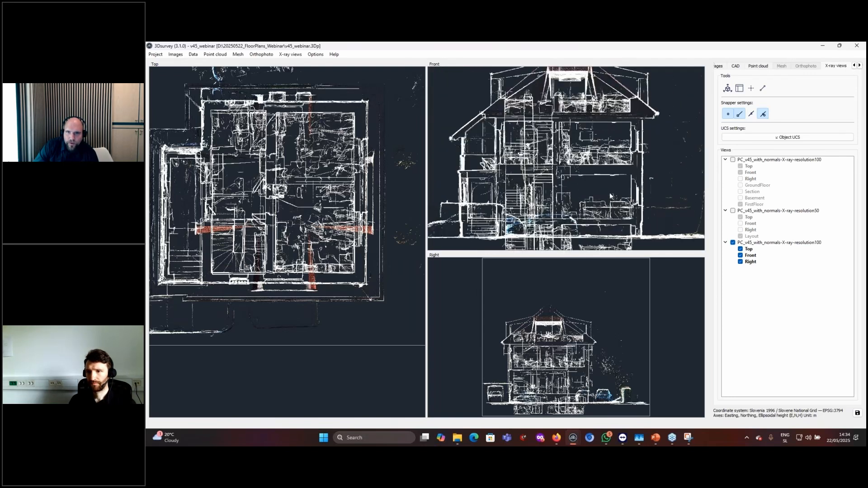
{"action": "scroll", "coordinate": [611, 196], "scroll_direction": "up", "scroll_amount": 3}
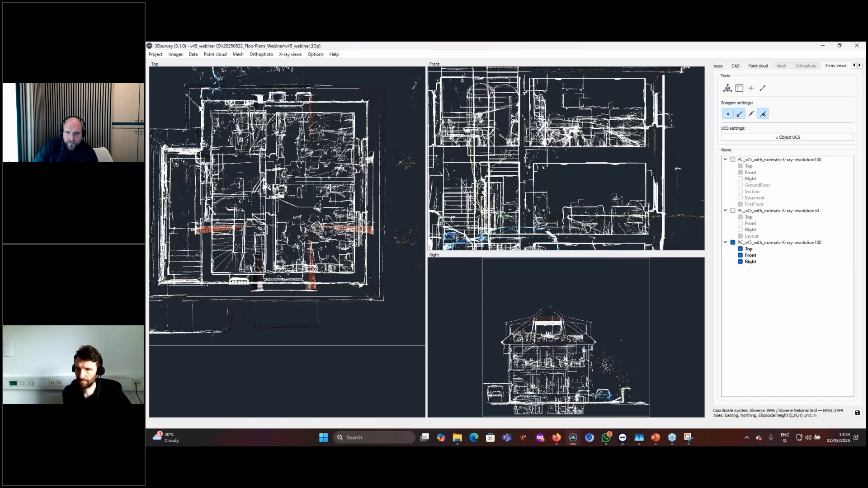
{"action": "scroll", "coordinate": [583, 350], "scroll_direction": "up", "scroll_amount": 5}
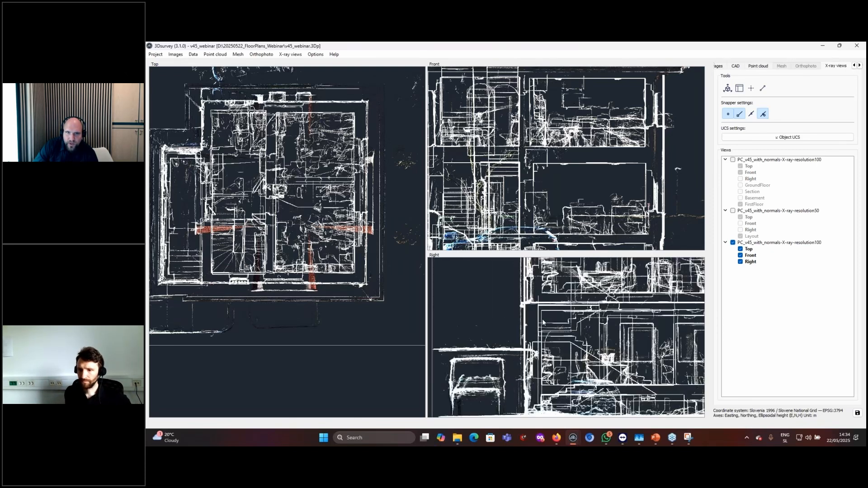
{"action": "scroll", "coordinate": [544, 319], "scroll_direction": "up", "scroll_amount": 5}
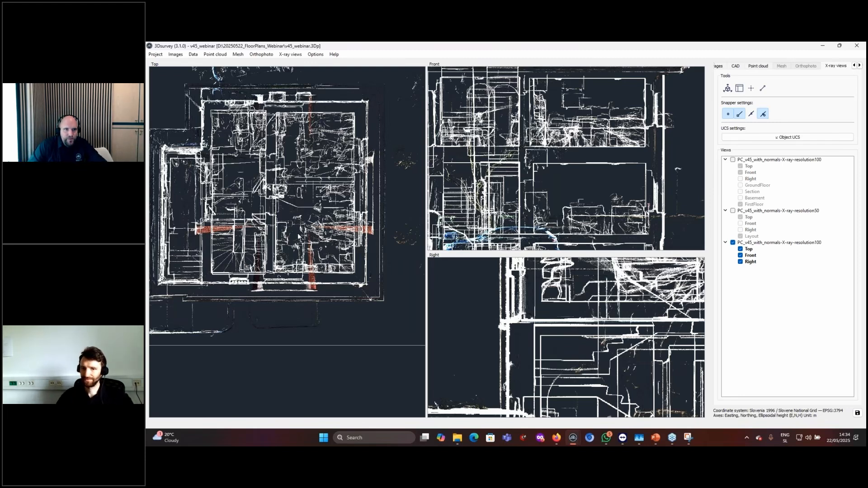
{"action": "scroll", "coordinate": [298, 236], "scroll_direction": "down", "scroll_amount": 3}
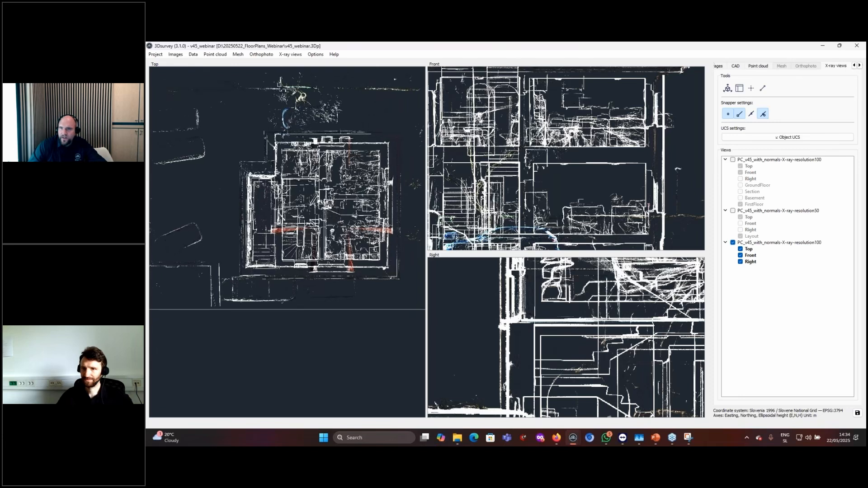
{"action": "scroll", "coordinate": [304, 241], "scroll_direction": "up", "scroll_amount": 5}
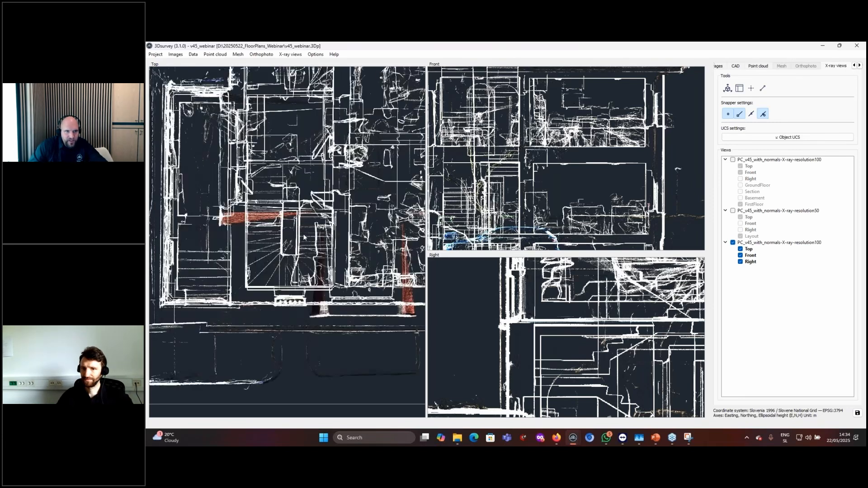
{"action": "scroll", "coordinate": [300, 237], "scroll_direction": "up", "scroll_amount": 5}
{"action": "middle_click_drag", "start_coordinate": [216, 109], "coordinate": [280, 251]}
{"action": "scroll", "coordinate": [292, 247], "scroll_direction": "down", "scroll_amount": 3}
{"action": "scroll", "coordinate": [294, 247], "scroll_direction": "up", "scroll_amount": 3}
{"action": "scroll", "coordinate": [309, 241], "scroll_direction": "down", "scroll_amount": 1}
{"action": "scroll", "coordinate": [541, 199], "scroll_direction": "down", "scroll_amount": 2}
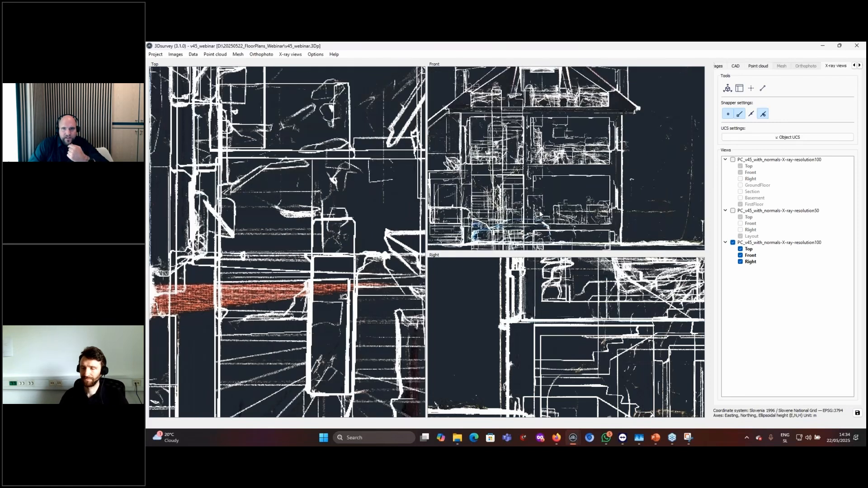
- Start Calculate layout and mark a box across the full width of the house in the Front view, X about -0.43 to 12.57
{"action": "middle_click_drag", "start_coordinate": [538, 202], "coordinate": [563, 168]}
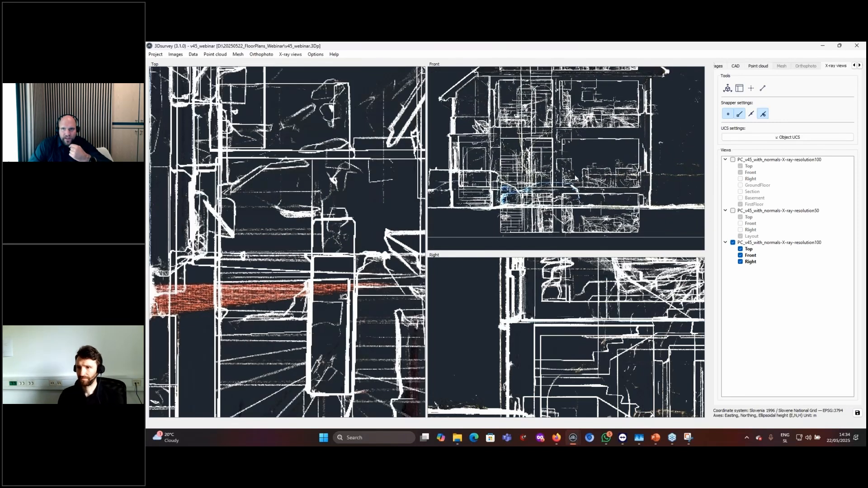
{"action": "scroll", "coordinate": [562, 169], "scroll_direction": "down", "scroll_amount": 2}
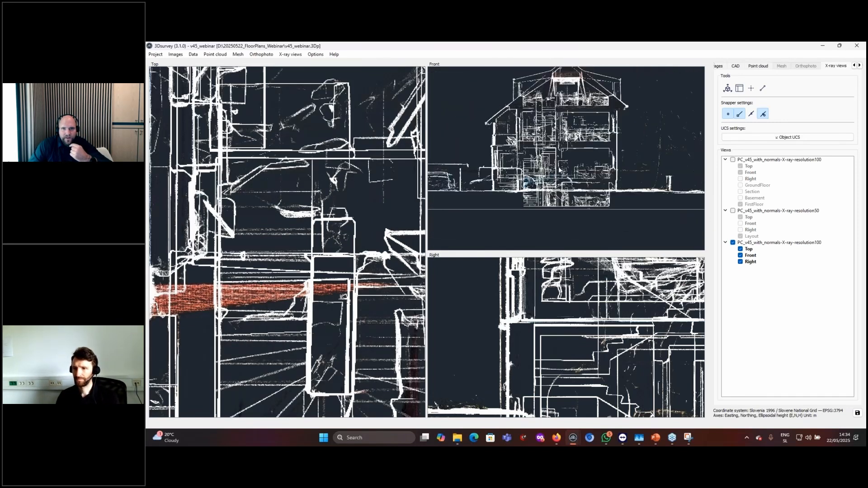
{"action": "left_click", "coordinate": [739, 88]}
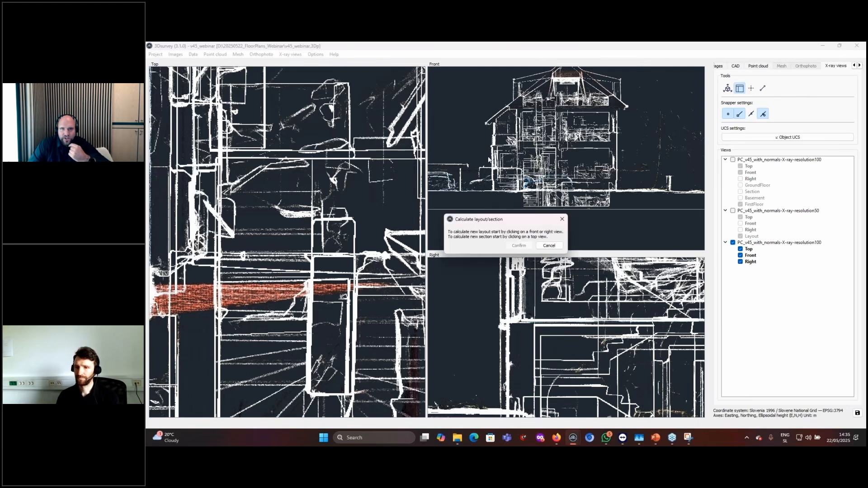
{"action": "scroll", "coordinate": [612, 151], "scroll_direction": "down", "scroll_amount": 1}
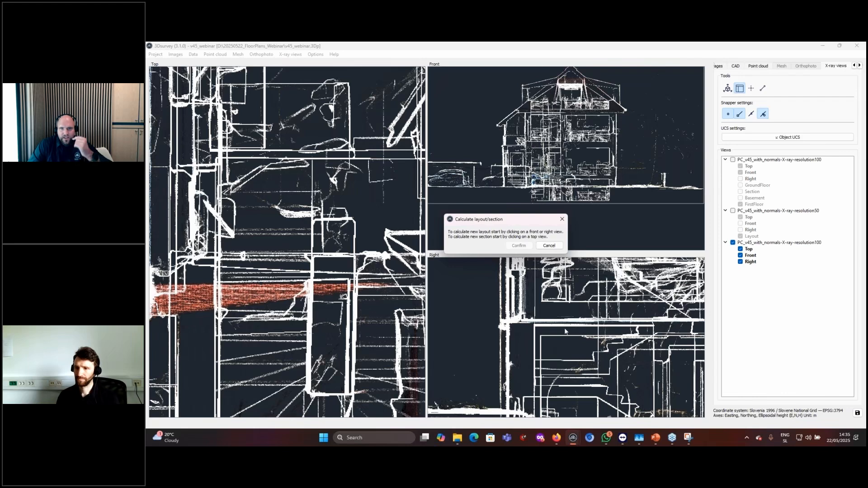
{"action": "scroll", "coordinate": [566, 278], "scroll_direction": "down", "scroll_amount": 1}
{"action": "scroll", "coordinate": [334, 171], "scroll_direction": "down", "scroll_amount": 5}
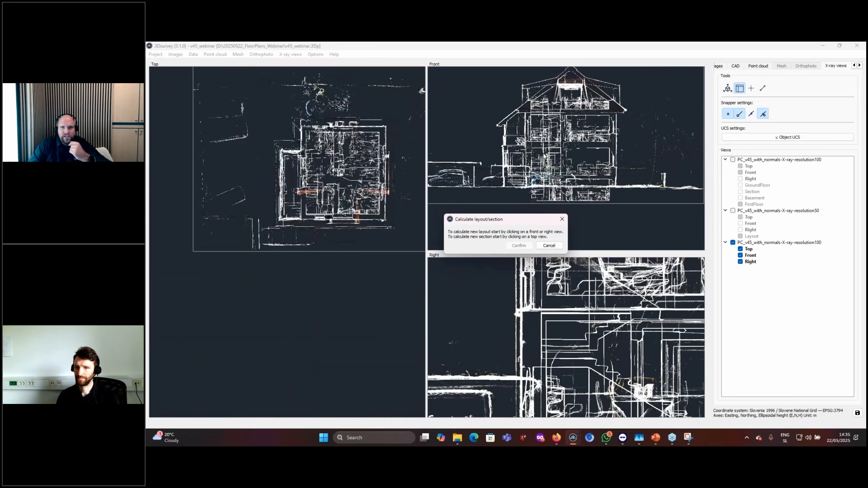
{"action": "scroll", "coordinate": [536, 181], "scroll_direction": "up", "scroll_amount": 5}
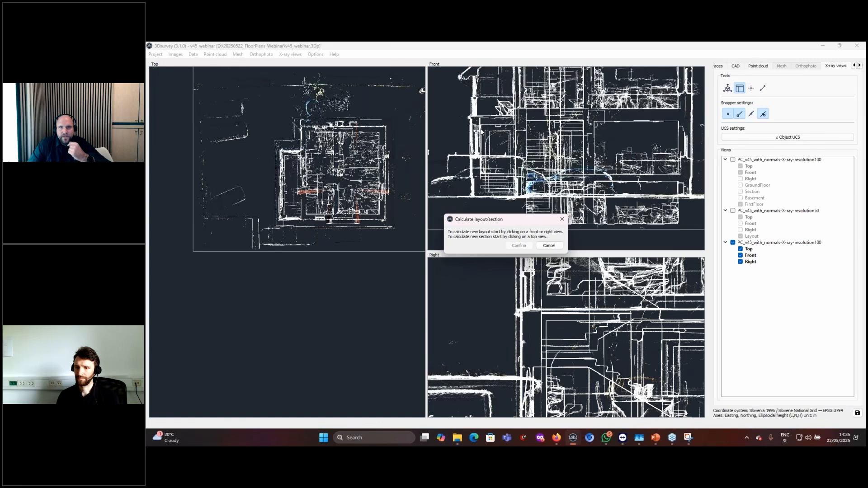
{"action": "left_click", "coordinate": [462, 129]}
{"action": "left_click_drag", "start_coordinate": [487, 118], "coordinate": [617, 118]}
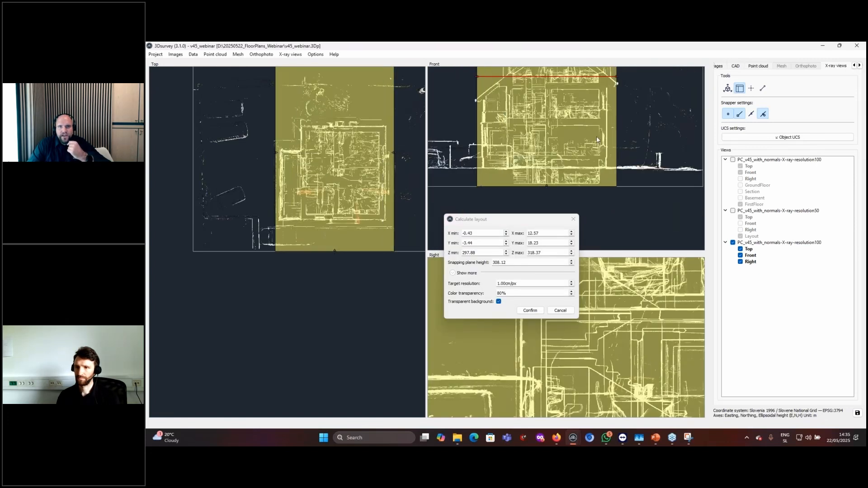
- Lower the layout box's top to the snapping plane at Z 308.12 and raise its bottom to about Z 307.69 in the Front view
{"action": "scroll", "coordinate": [593, 140], "scroll_direction": "down", "scroll_amount": 3}
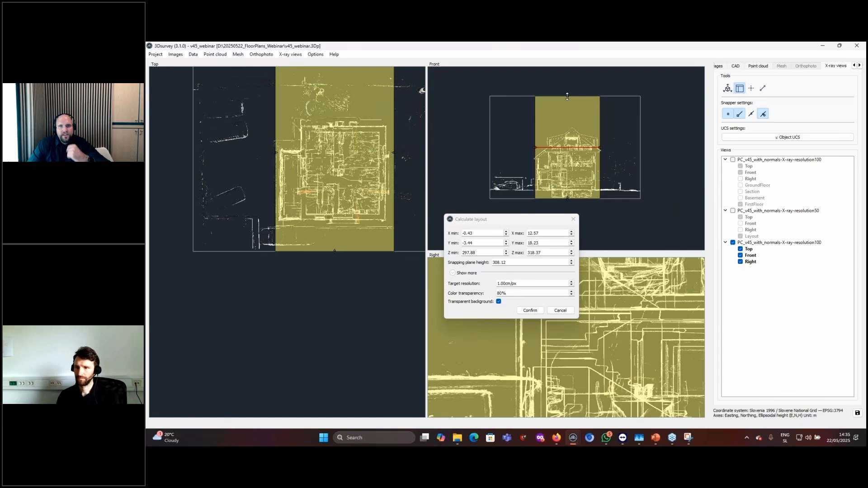
{"action": "left_click_drag", "start_coordinate": [567, 96], "coordinate": [559, 153]}
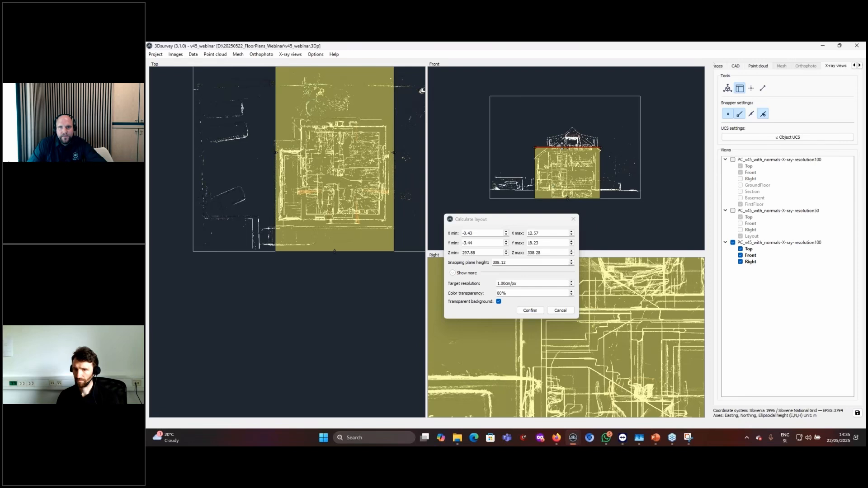
{"action": "left_click_drag", "start_coordinate": [562, 146], "coordinate": [562, 150]}
{"action": "scroll", "coordinate": [557, 195], "scroll_direction": "up", "scroll_amount": 3}
{"action": "left_click_drag", "start_coordinate": [577, 201], "coordinate": [577, 117]}
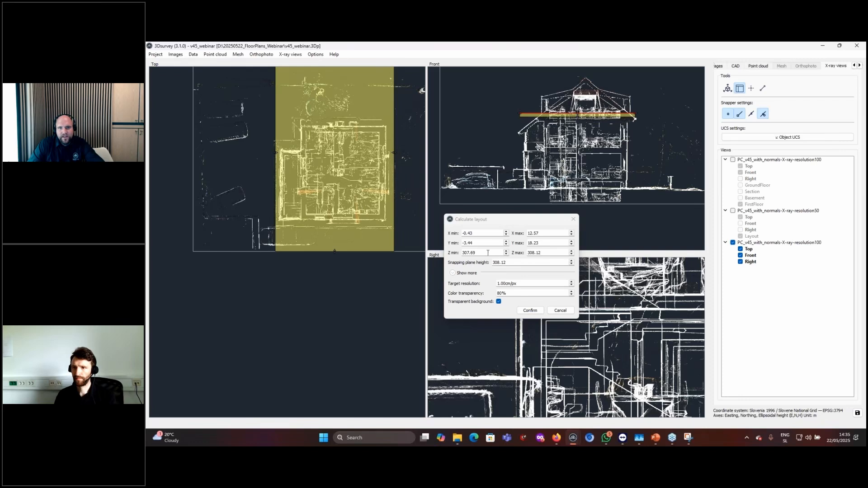
- Set the layout's Z min to 307.62 for a slice 0.5 m thick
{"action": "scroll", "coordinate": [488, 253], "scroll_direction": "up", "scroll_amount": 7}
{"action": "left_click", "coordinate": [482, 253]}
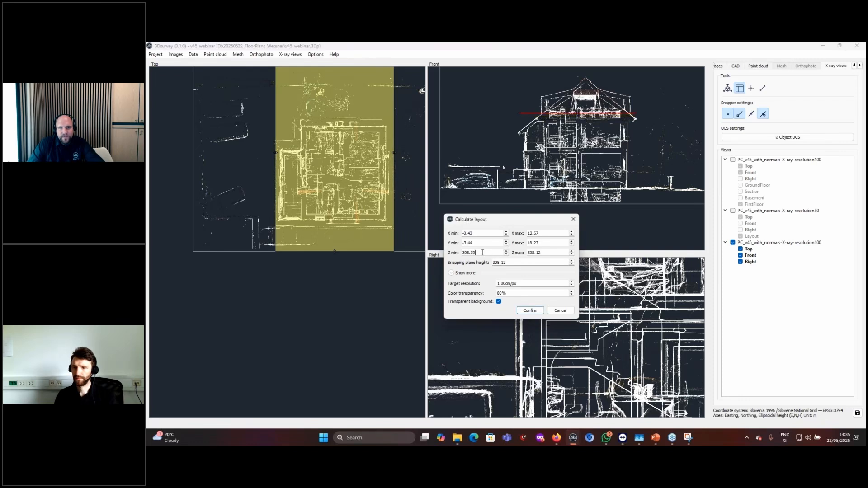
{"action": "double_click", "coordinate": [485, 253]}
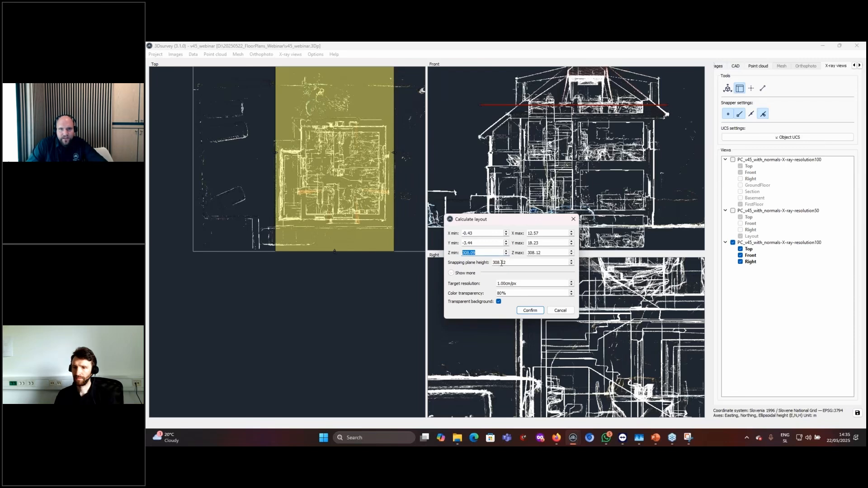
{"action": "left_click_drag", "start_coordinate": [486, 253], "coordinate": [472, 254]}
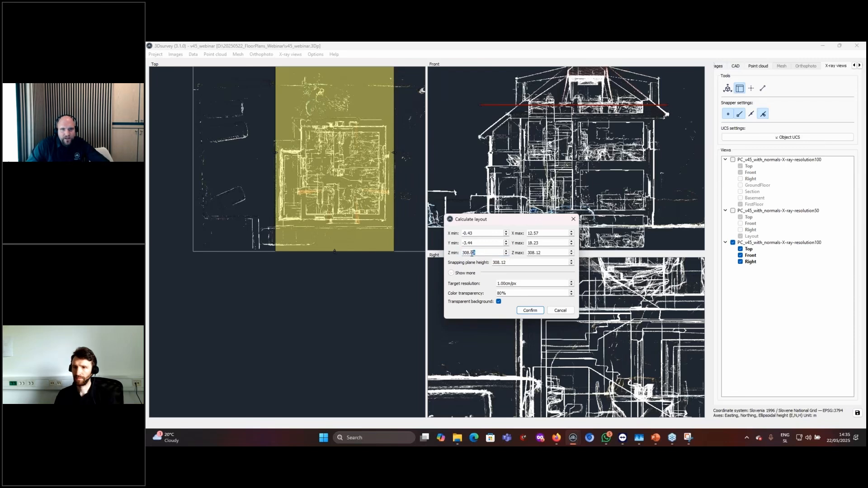
{"action": "type", "text": "7"}
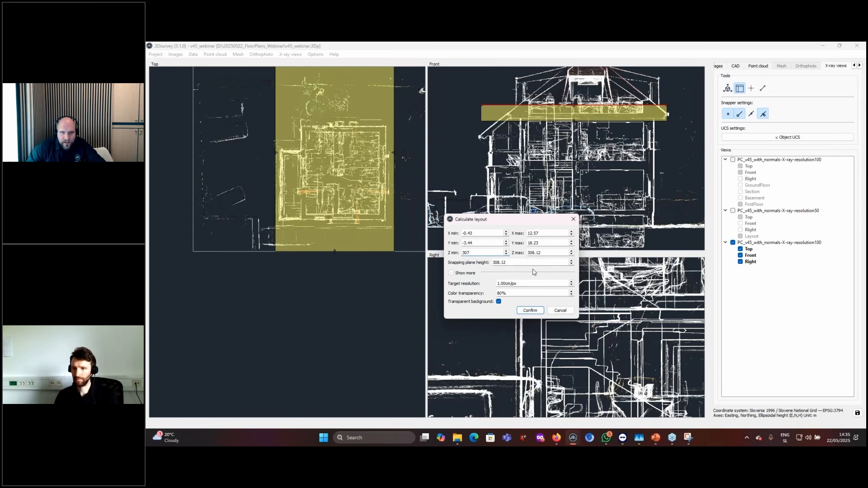
{"action": "type", "text": ".6"}
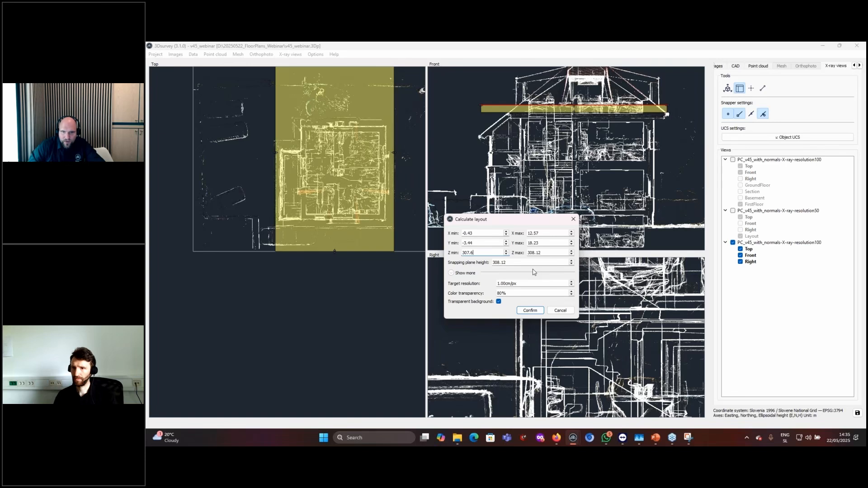
{"action": "type", "text": "2"}
- Move the slice down to just below the ground-floor ceiling in the Front view, Z 303.09 to 303.59, and calculate the layout
{"action": "scroll", "coordinate": [556, 121], "scroll_direction": "up", "scroll_amount": 4}
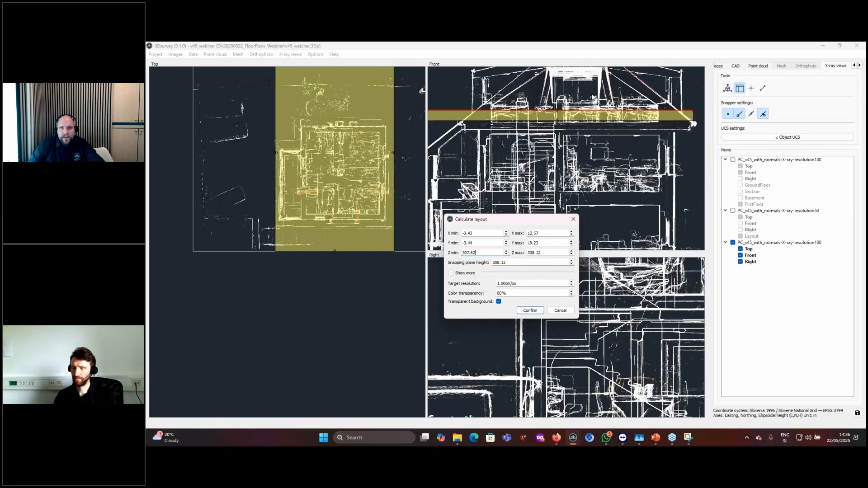
{"action": "left_click_drag", "start_coordinate": [556, 121], "coordinate": [558, 160]}
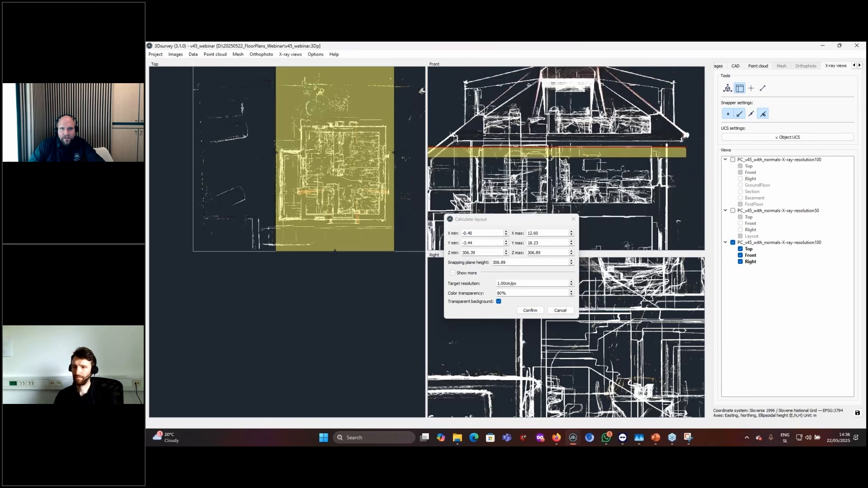
{"action": "scroll", "coordinate": [577, 159], "scroll_direction": "down", "scroll_amount": 3}
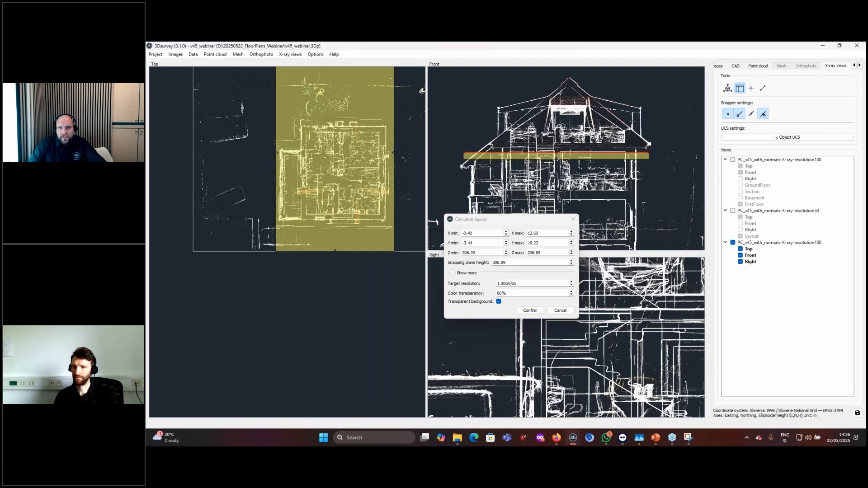
{"action": "left_click_drag", "start_coordinate": [601, 155], "coordinate": [596, 203]}
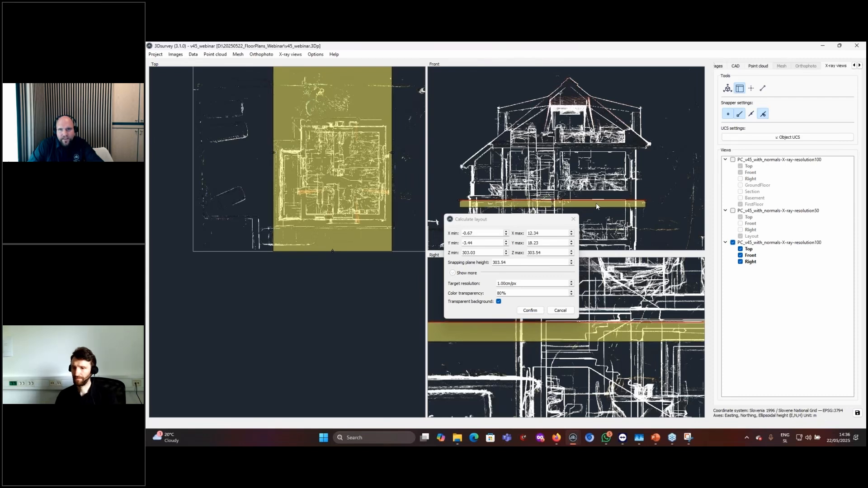
{"action": "left_click_drag", "start_coordinate": [597, 203], "coordinate": [596, 202]}
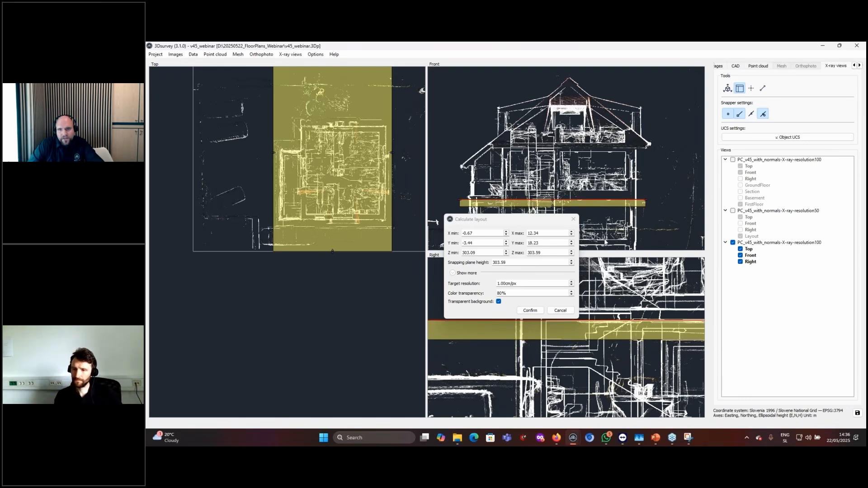
{"action": "scroll", "coordinate": [605, 242], "scroll_direction": "up", "scroll_amount": 3}
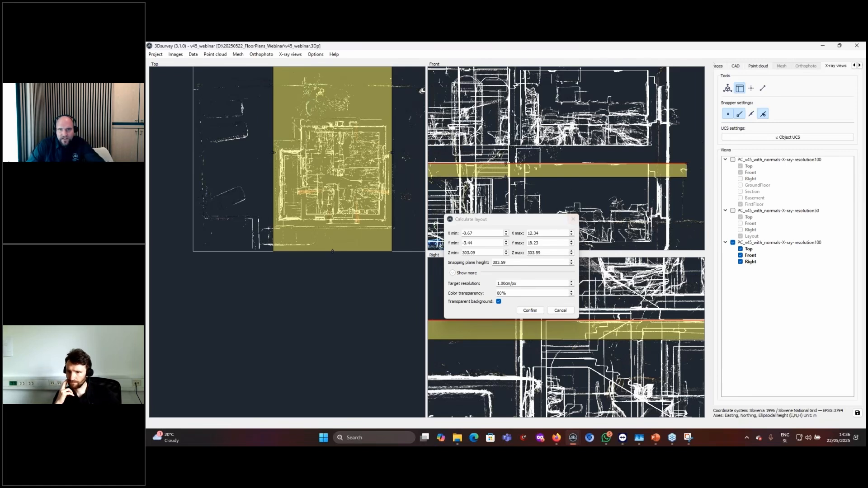
{"action": "left_click", "coordinate": [530, 310]}
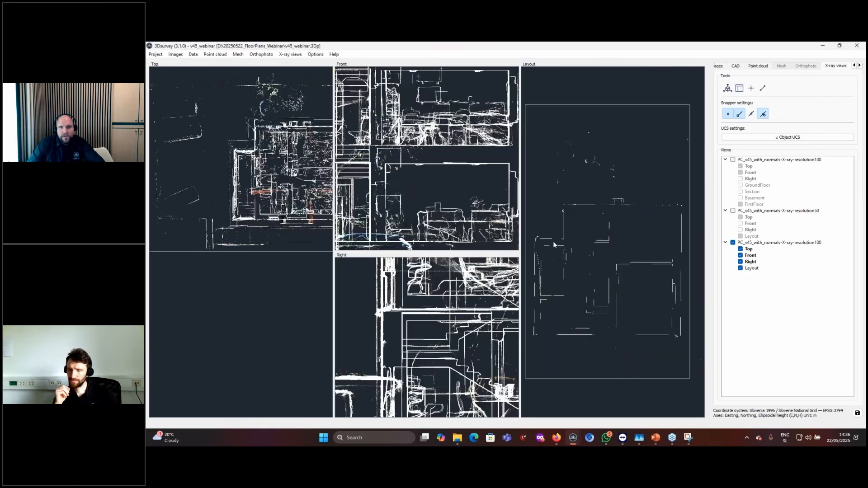
- Examine the new layout view, checking the wall outlines and outer corners of the floor plan up close and as a whole
{"action": "scroll", "coordinate": [553, 245], "scroll_direction": "up", "scroll_amount": 5}
{"action": "middle_click_drag", "start_coordinate": [618, 173], "coordinate": [494, 199]}
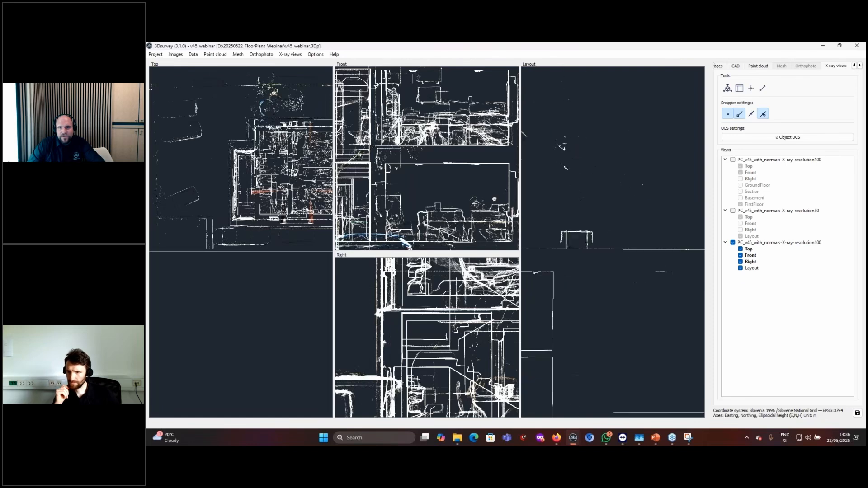
{"action": "scroll", "coordinate": [644, 245], "scroll_direction": "up", "scroll_amount": 3}
{"action": "scroll", "coordinate": [608, 171], "scroll_direction": "up", "scroll_amount": 3}
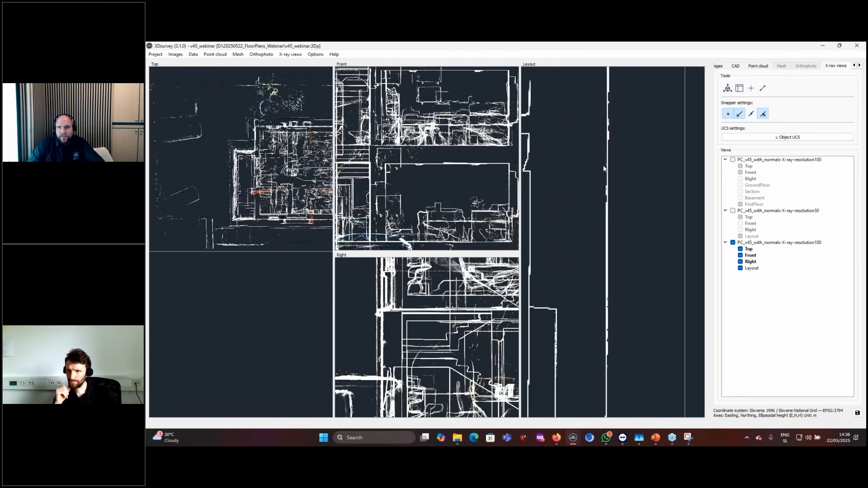
{"action": "scroll", "coordinate": [603, 168], "scroll_direction": "down", "scroll_amount": 5}
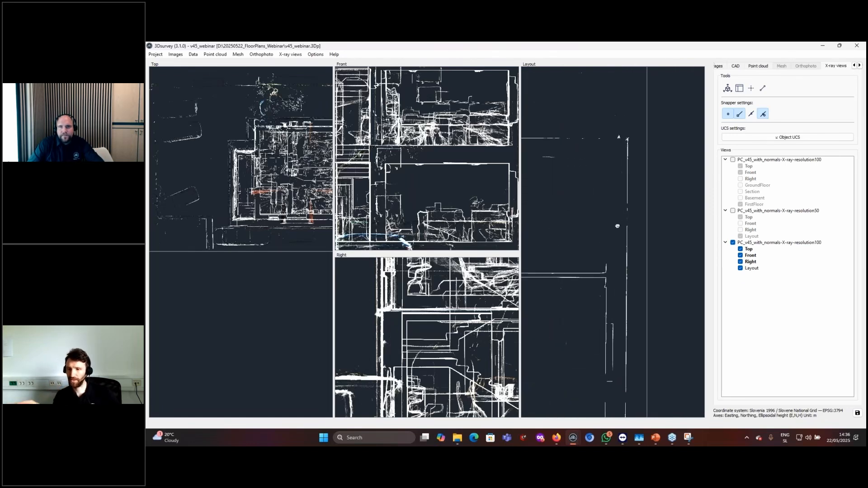
{"action": "scroll", "coordinate": [631, 142], "scroll_direction": "up", "scroll_amount": 4}
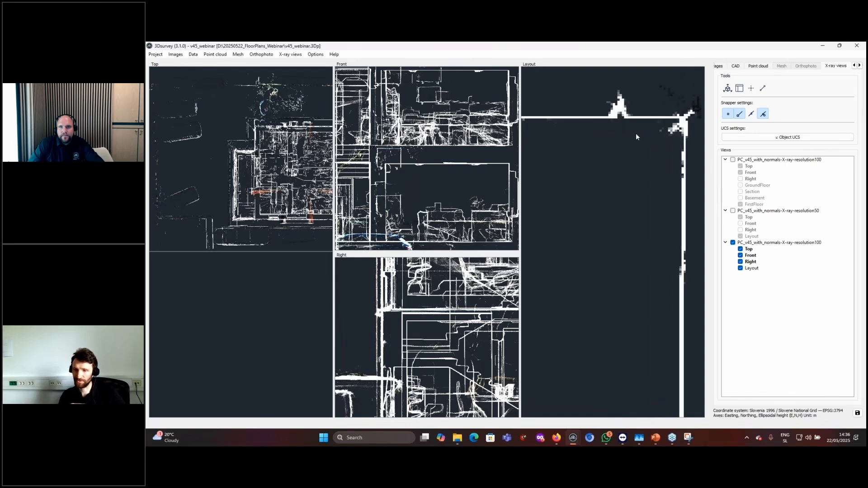
{"action": "scroll", "coordinate": [639, 140], "scroll_direction": "down", "scroll_amount": 5}
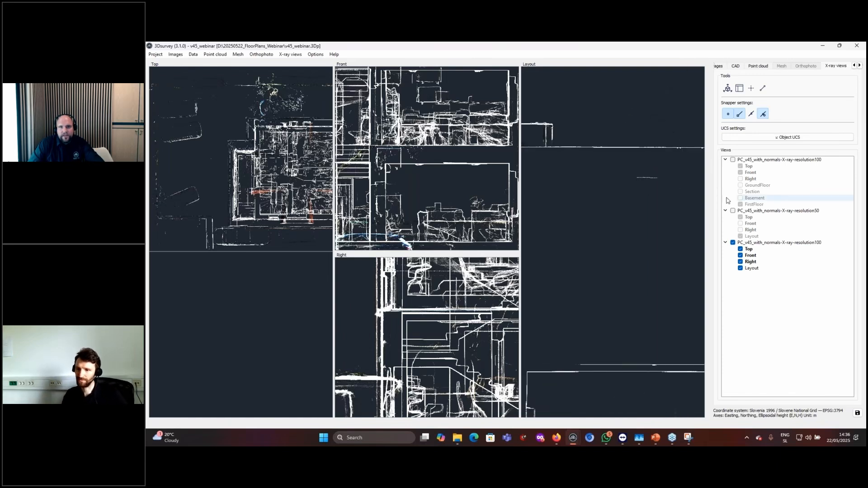
{"action": "scroll", "coordinate": [640, 198], "scroll_direction": "down", "scroll_amount": 3}
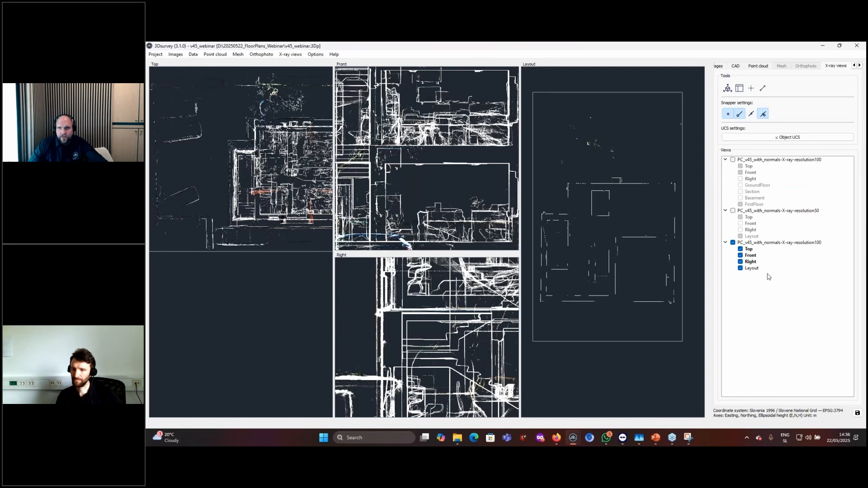
- Review the Layout view's properties and check where its slice cuts the house in the Front and Right views
{"action": "right_click", "coordinate": [754, 269]}
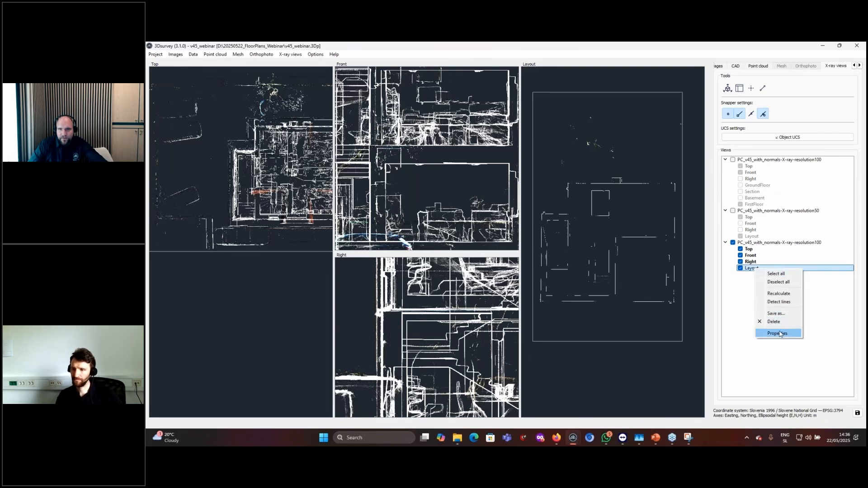
{"action": "left_click", "coordinate": [778, 334]}
{"action": "scroll", "coordinate": [237, 184], "scroll_direction": "down", "scroll_amount": 4}
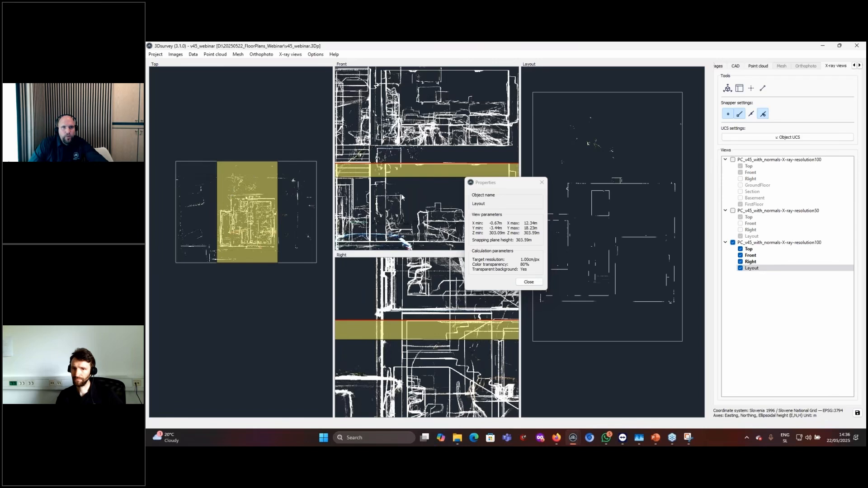
{"action": "scroll", "coordinate": [402, 197], "scroll_direction": "down", "scroll_amount": 1}
{"action": "scroll", "coordinate": [401, 197], "scroll_direction": "down", "scroll_amount": 3}
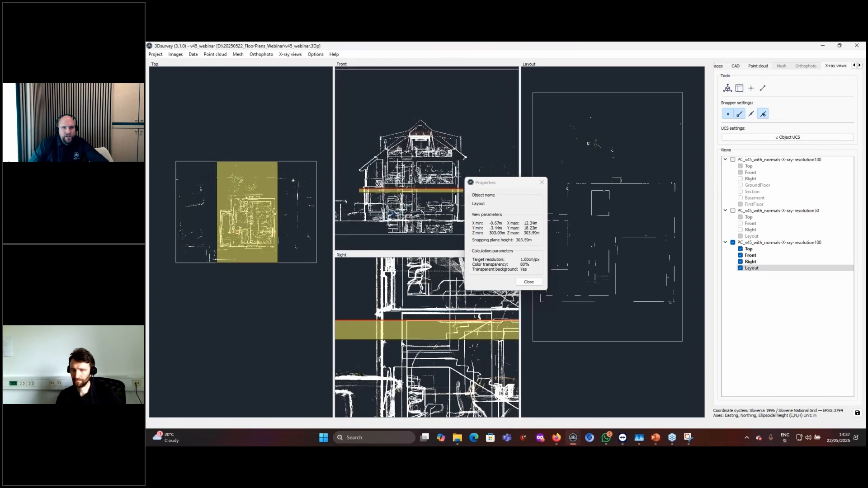
{"action": "scroll", "coordinate": [444, 385], "scroll_direction": "down", "scroll_amount": 5}
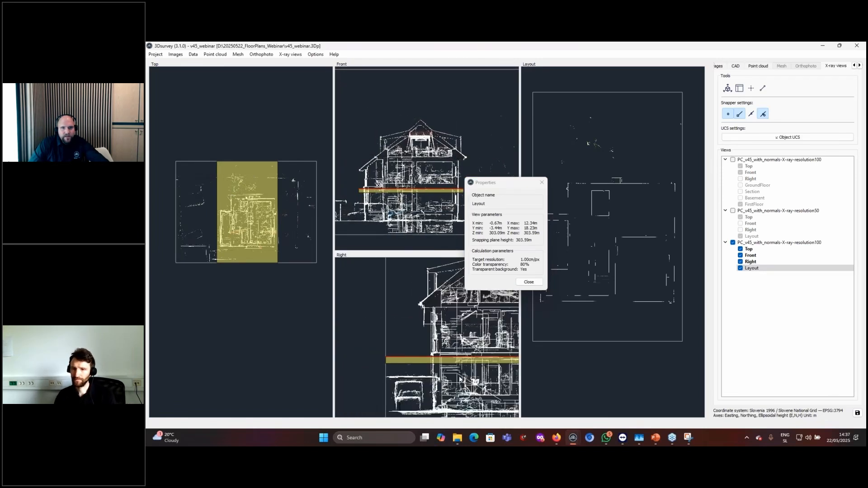
{"action": "middle_click_drag", "start_coordinate": [444, 385], "coordinate": [388, 386]}
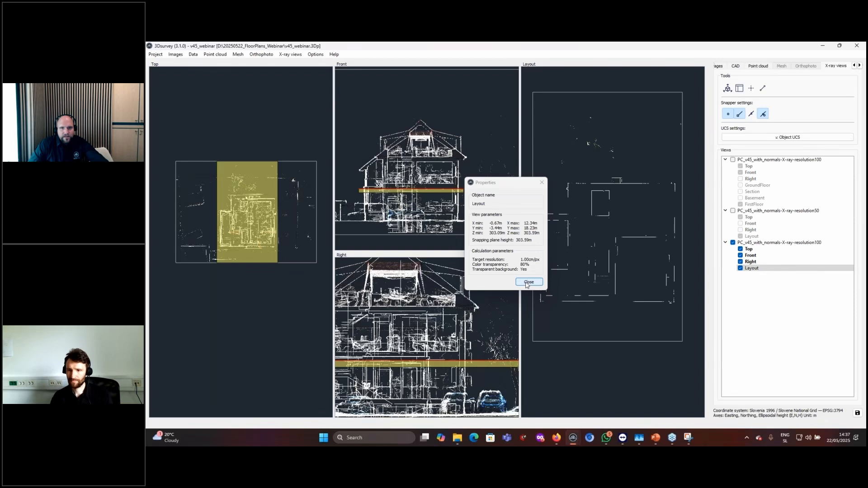
{"action": "left_click", "coordinate": [529, 282]}
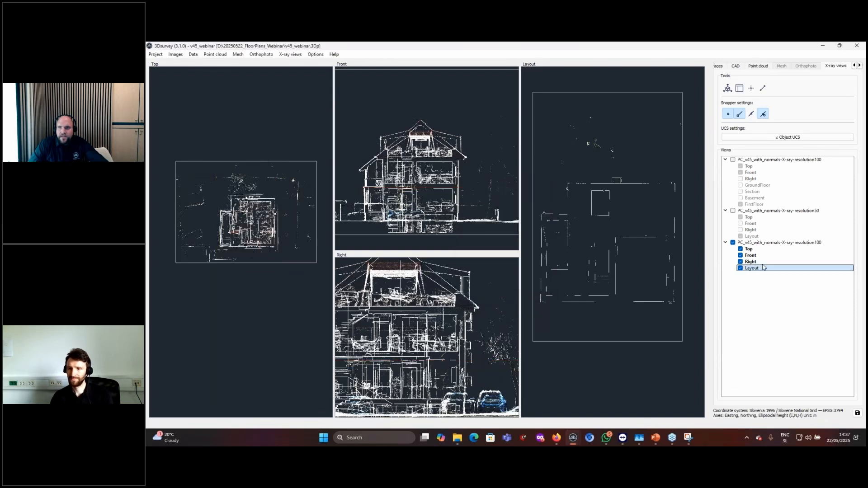
- Hide the Top, Front and Right views of the last X-ray set so only its Layout view is displayed
{"action": "left_click", "coordinate": [740, 250]}
{"action": "left_click", "coordinate": [741, 255]}
{"action": "left_click", "coordinate": [740, 261]}
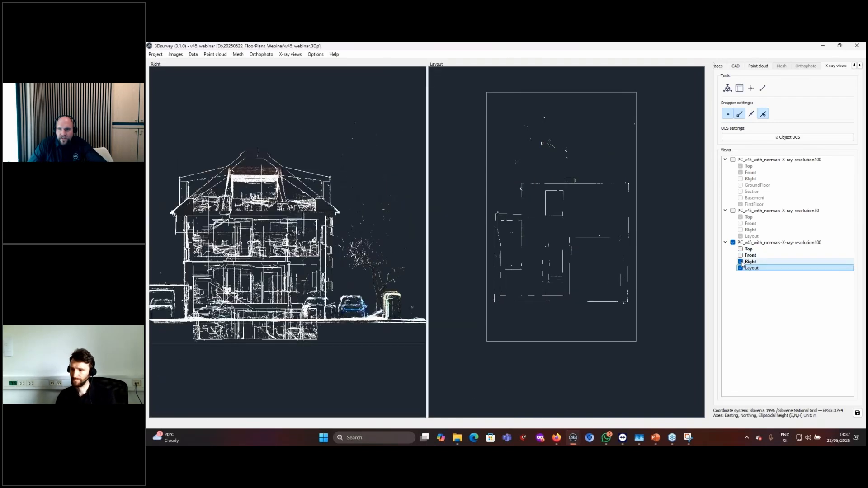
- Examine the layout's interior wall lines and room corners up close, from the lower outer wall up to the central rooms
{"action": "scroll", "coordinate": [411, 321], "scroll_direction": "up", "scroll_amount": 3}
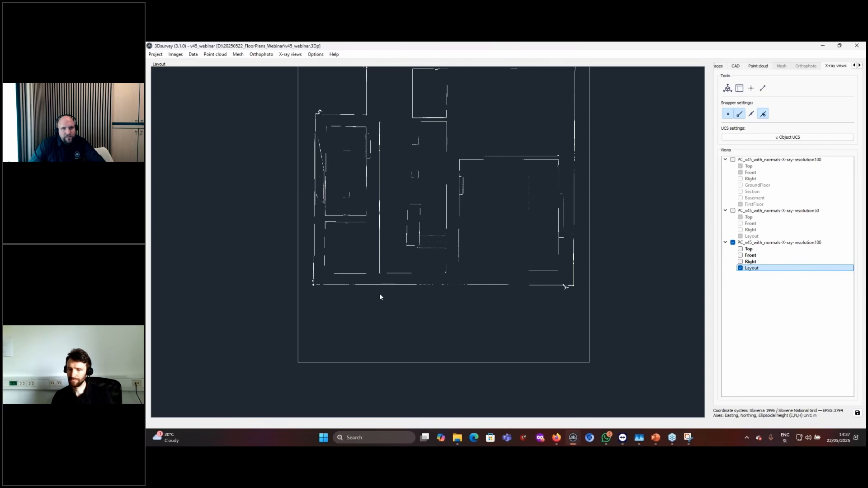
{"action": "scroll", "coordinate": [388, 278], "scroll_direction": "up", "scroll_amount": 5}
{"action": "scroll", "coordinate": [383, 270], "scroll_direction": "up", "scroll_amount": 3}
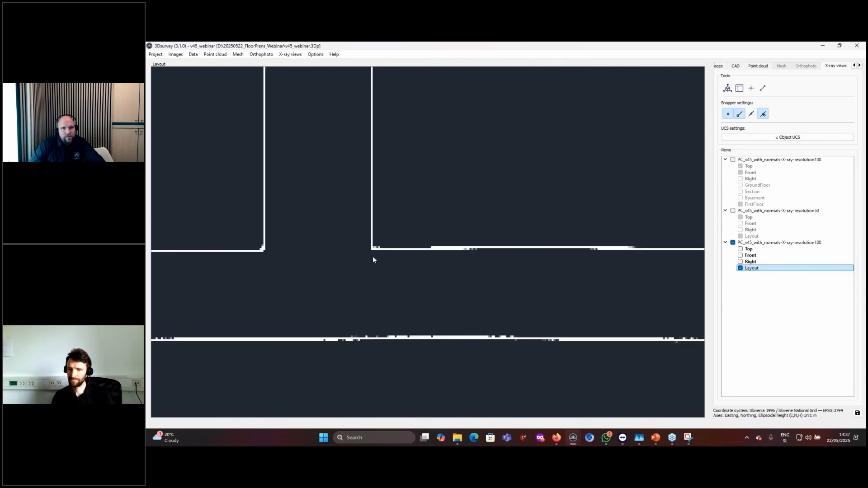
{"action": "scroll", "coordinate": [373, 255], "scroll_direction": "up", "scroll_amount": 3}
{"action": "middle_click_drag", "start_coordinate": [417, 301], "coordinate": [469, 446]}
{"action": "middle_click_drag", "start_coordinate": [456, 82], "coordinate": [435, 445]}
{"action": "scroll", "coordinate": [440, 121], "scroll_direction": "down", "scroll_amount": 3}
{"action": "middle_click_drag", "start_coordinate": [446, 232], "coordinate": [454, 445]}
{"action": "scroll", "coordinate": [465, 225], "scroll_direction": "up", "scroll_amount": 1}
{"action": "scroll", "coordinate": [442, 221], "scroll_direction": "down", "scroll_amount": 5}
{"action": "scroll", "coordinate": [448, 235], "scroll_direction": "up", "scroll_amount": 1}
{"action": "middle_click_drag", "start_coordinate": [447, 235], "coordinate": [463, 386]}
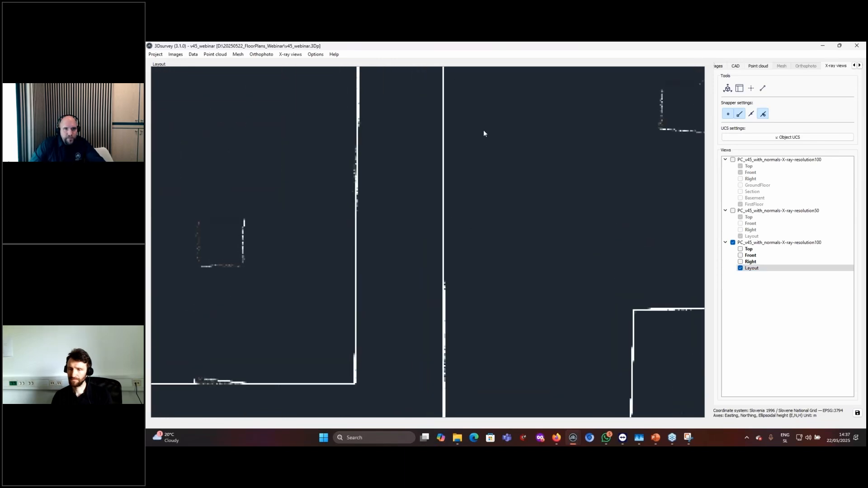
{"action": "middle_click_drag", "start_coordinate": [484, 130], "coordinate": [484, 397]}
{"action": "middle_click_drag", "start_coordinate": [496, 230], "coordinate": [496, 394]}
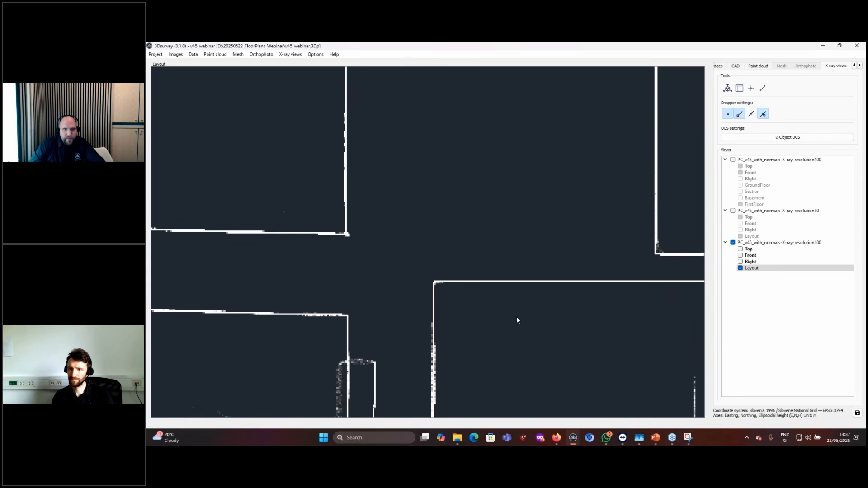
{"action": "middle_click_drag", "start_coordinate": [457, 314], "coordinate": [340, 304]}
{"action": "middle_click_drag", "start_coordinate": [485, 292], "coordinate": [398, 293]}
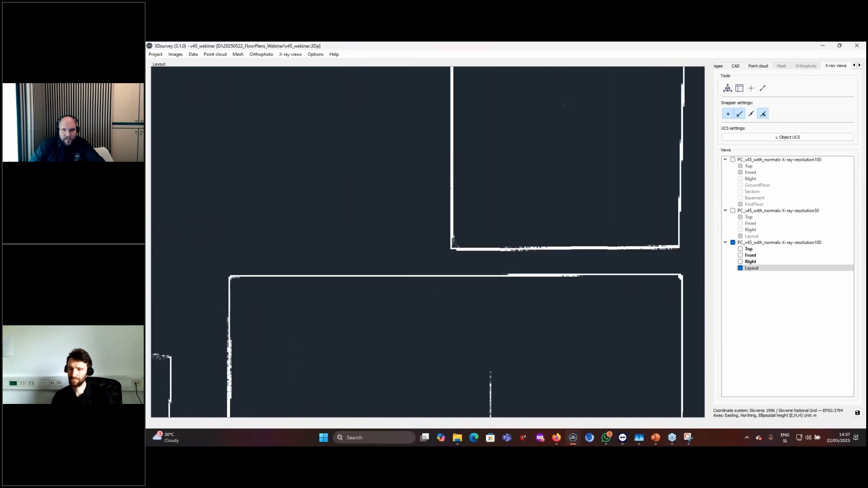
{"action": "middle_click_drag", "start_coordinate": [512, 284], "coordinate": [439, 281]}
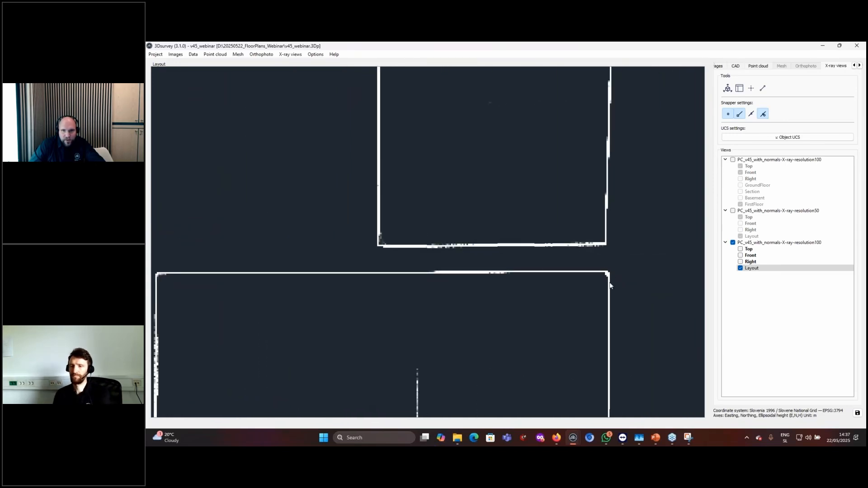
{"action": "middle_click_drag", "start_coordinate": [610, 315], "coordinate": [572, 271]}
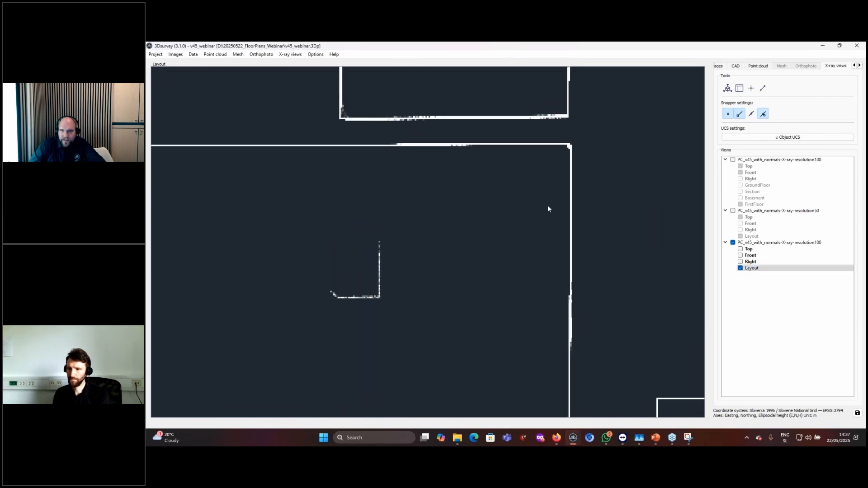
{"action": "scroll", "coordinate": [548, 209], "scroll_direction": "up", "scroll_amount": 3}
{"action": "middle_click_drag", "start_coordinate": [641, 193], "coordinate": [651, 233]}
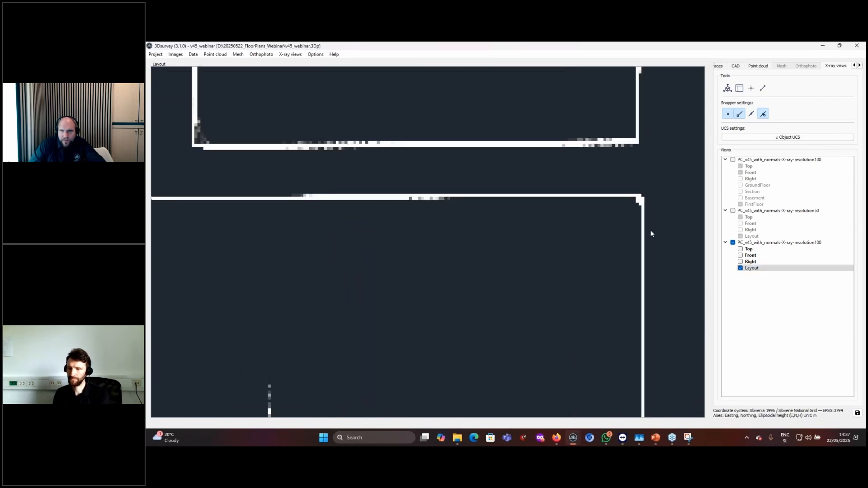
- Examine the floor plan's lower-right outer corner and follow the right outer wall up to the upper corner
{"action": "scroll", "coordinate": [633, 204], "scroll_direction": "down", "scroll_amount": 5}
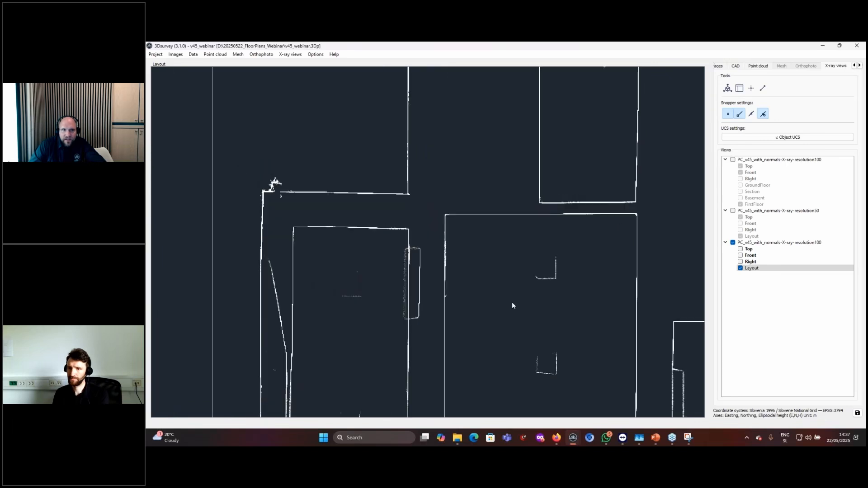
{"action": "scroll", "coordinate": [515, 289], "scroll_direction": "down", "scroll_amount": 3}
{"action": "scroll", "coordinate": [520, 271], "scroll_direction": "up", "scroll_amount": 8}
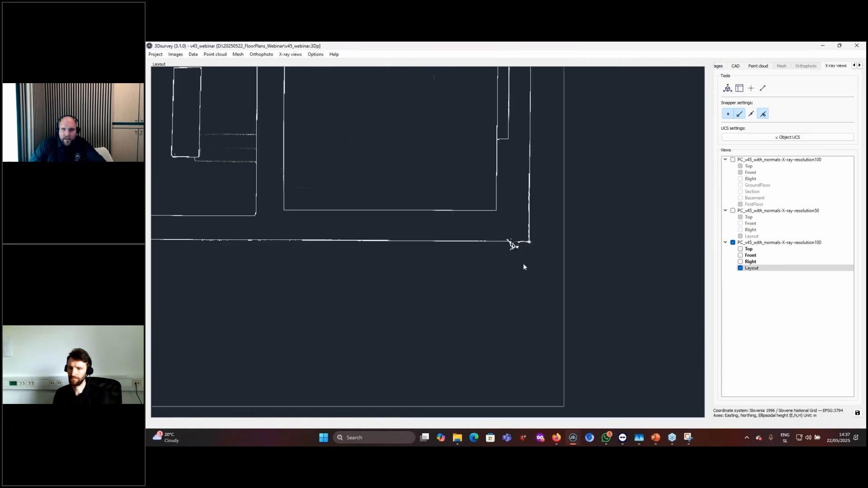
{"action": "scroll", "coordinate": [486, 231], "scroll_direction": "up", "scroll_amount": 2}
{"action": "middle_click_drag", "start_coordinate": [477, 246], "coordinate": [517, 318]}
{"action": "scroll", "coordinate": [472, 167], "scroll_direction": "up", "scroll_amount": 4}
{"action": "middle_click_drag", "start_coordinate": [472, 177], "coordinate": [471, 386]}
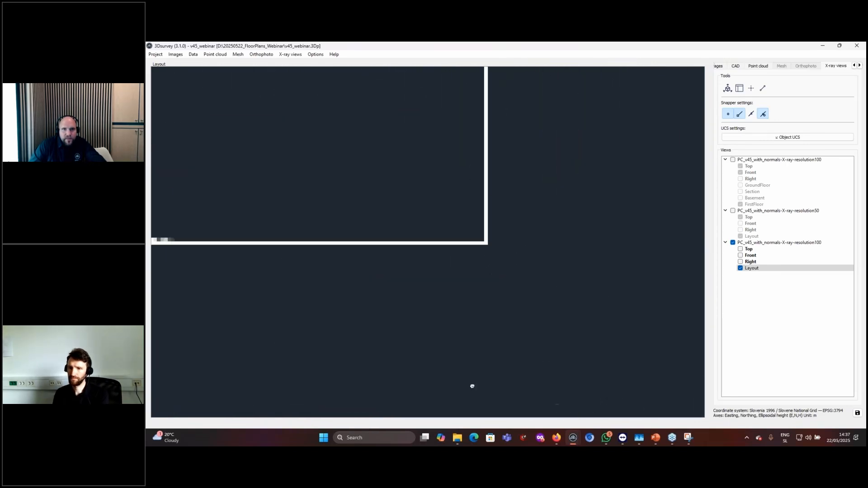
{"action": "scroll", "coordinate": [479, 167], "scroll_direction": "down", "scroll_amount": 4}
{"action": "scroll", "coordinate": [478, 161], "scroll_direction": "down", "scroll_amount": 1}
{"action": "middle_click_drag", "start_coordinate": [477, 160], "coordinate": [427, 407]}
{"action": "middle_click_drag", "start_coordinate": [454, 172], "coordinate": [469, 379]}
{"action": "middle_click_drag", "start_coordinate": [447, 140], "coordinate": [434, 352]}
{"action": "scroll", "coordinate": [483, 149], "scroll_direction": "down", "scroll_amount": 3}
{"action": "middle_click_drag", "start_coordinate": [468, 127], "coordinate": [426, 176]}
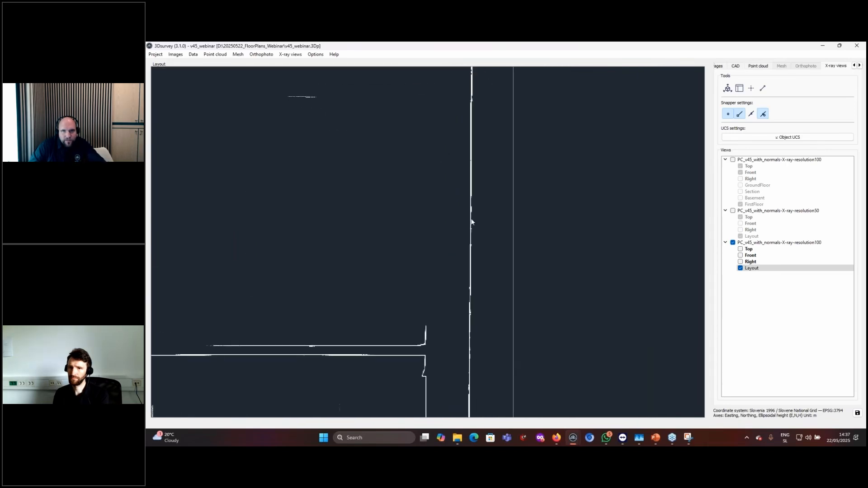
{"action": "scroll", "coordinate": [471, 212], "scroll_direction": "up", "scroll_amount": 5}
{"action": "scroll", "coordinate": [483, 155], "scroll_direction": "up", "scroll_amount": 3}
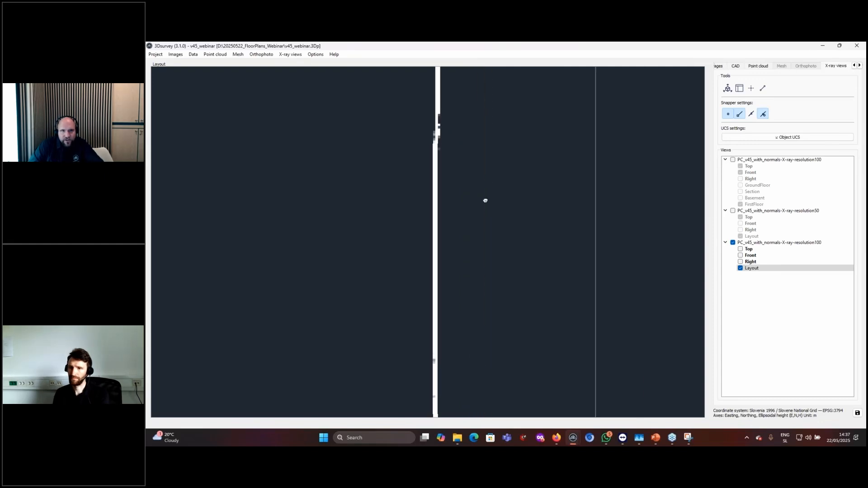
{"action": "scroll", "coordinate": [484, 199], "scroll_direction": "down", "scroll_amount": 3}
{"action": "scroll", "coordinate": [401, 255], "scroll_direction": "down", "scroll_amount": 5}
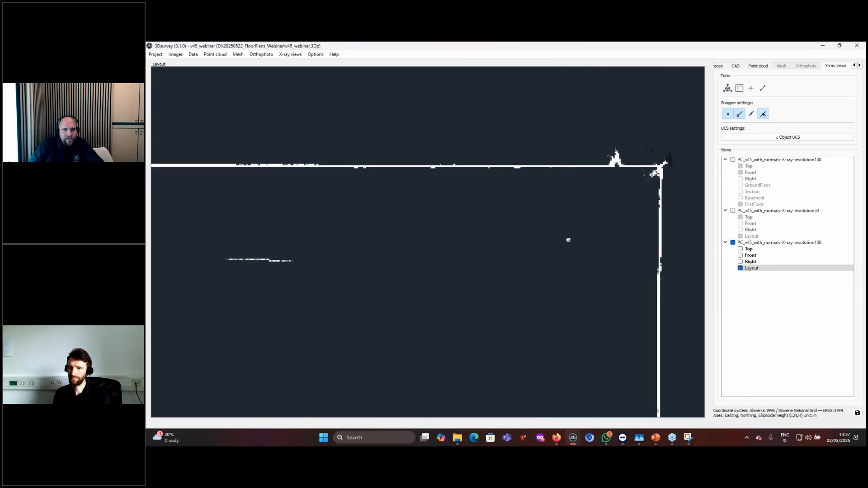
- Examine the small upper room's outline, the lower rooms and the faint stair lines beside the narrow central rectangle
{"action": "scroll", "coordinate": [459, 209], "scroll_direction": "up", "scroll_amount": 1}
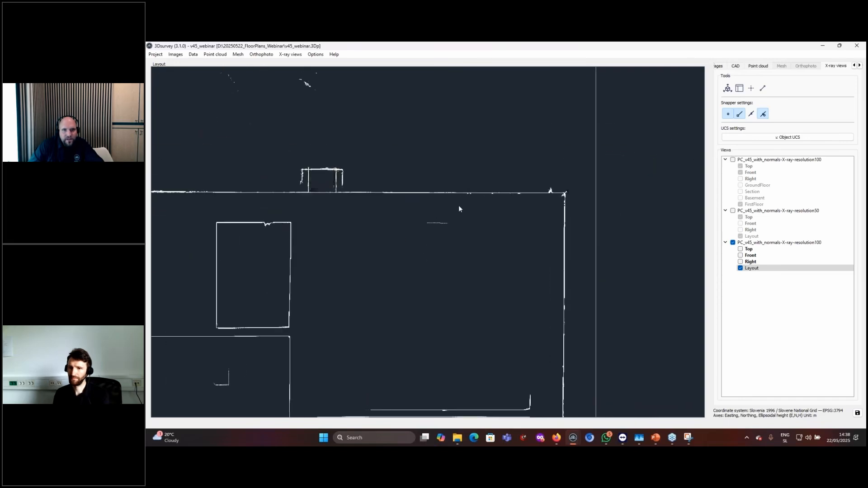
{"action": "middle_click_drag", "start_coordinate": [357, 264], "coordinate": [597, 222]}
{"action": "scroll", "coordinate": [473, 222], "scroll_direction": "up", "scroll_amount": 3}
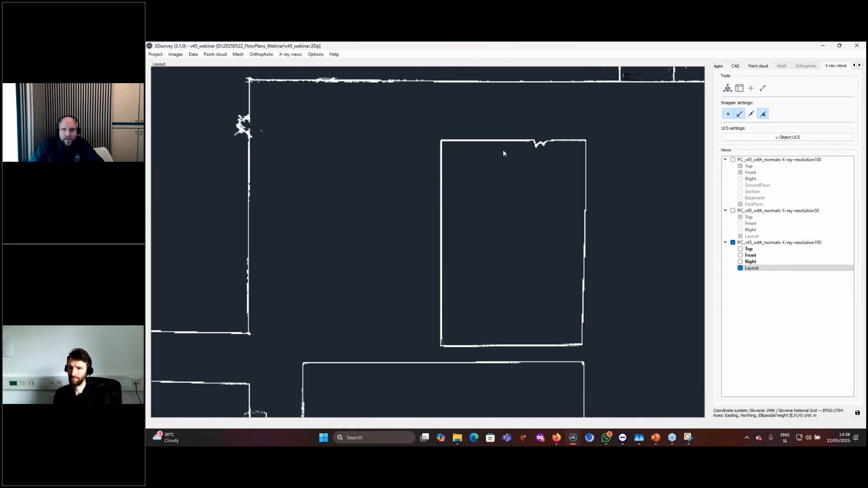
{"action": "scroll", "coordinate": [503, 153], "scroll_direction": "up", "scroll_amount": 2}
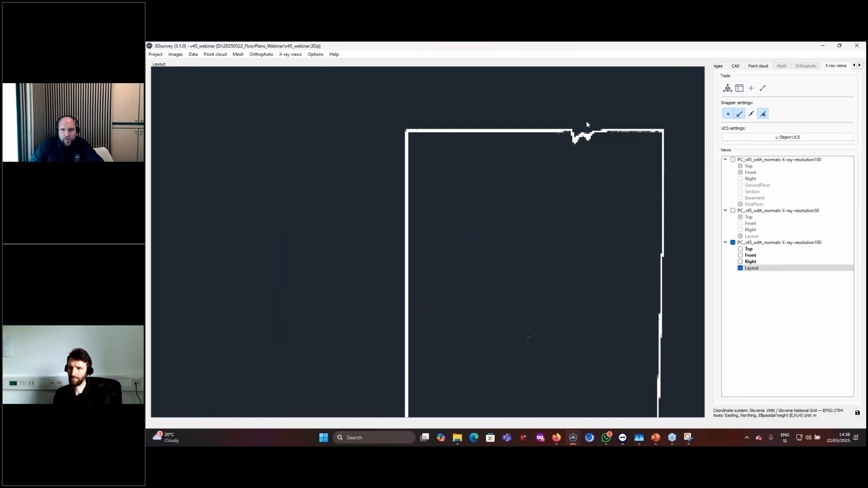
{"action": "scroll", "coordinate": [558, 148], "scroll_direction": "down", "scroll_amount": 10}
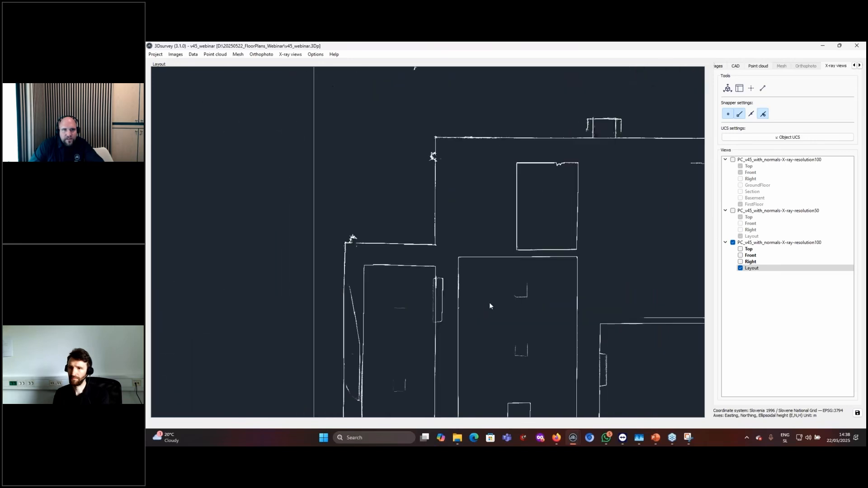
{"action": "middle_click_drag", "start_coordinate": [489, 296], "coordinate": [480, 135]}
{"action": "scroll", "coordinate": [508, 219], "scroll_direction": "up", "scroll_amount": 1}
{"action": "middle_click_drag", "start_coordinate": [508, 219], "coordinate": [384, 193]}
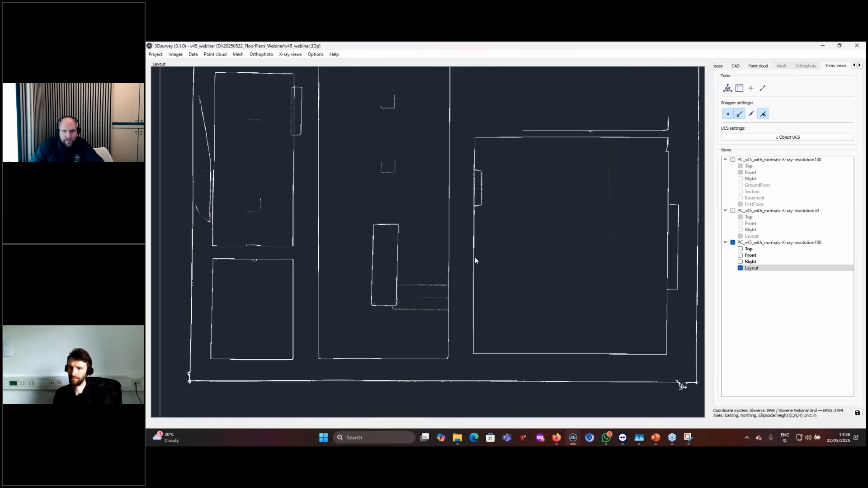
{"action": "middle_click_drag", "start_coordinate": [464, 217], "coordinate": [441, 232]}
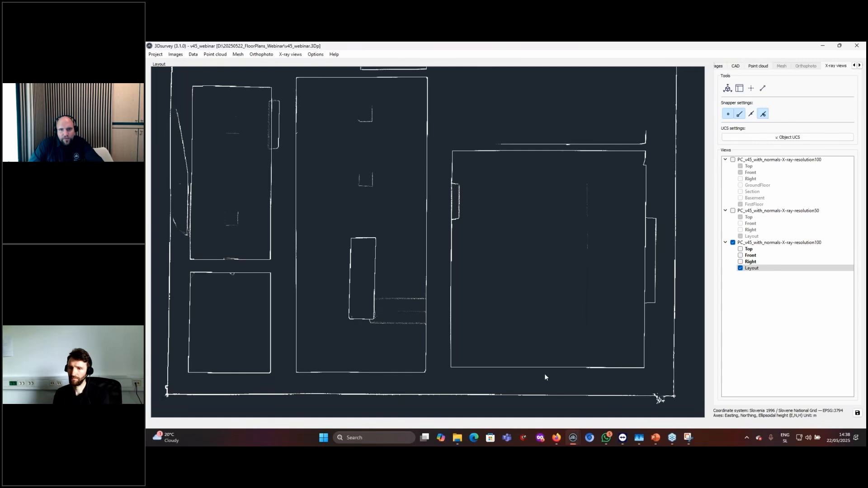
{"action": "scroll", "coordinate": [367, 310], "scroll_direction": "up", "scroll_amount": 5}
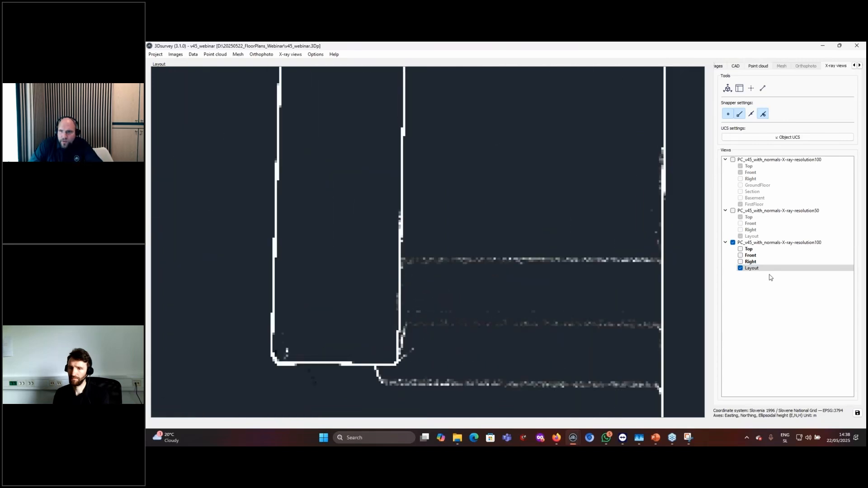
- Recalculate the Layout view with its color transparency set to 95%
{"action": "left_click", "coordinate": [755, 271]}
{"action": "right_click", "coordinate": [756, 272]}
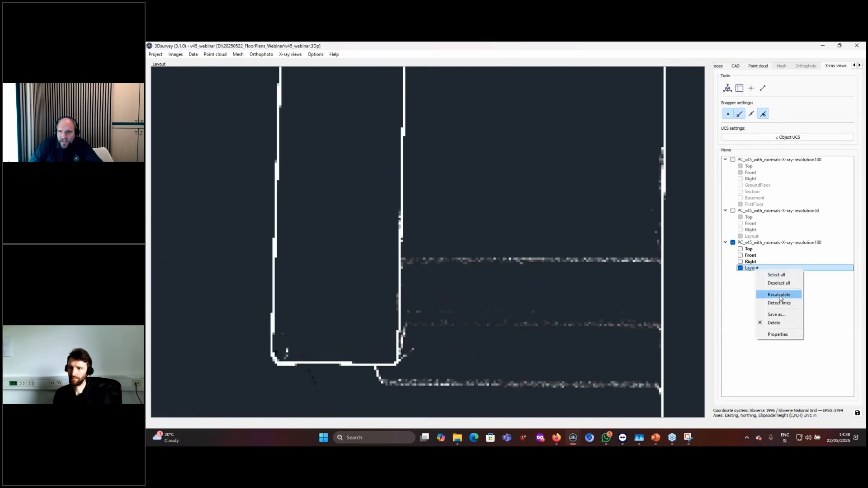
{"action": "left_click", "coordinate": [780, 295]}
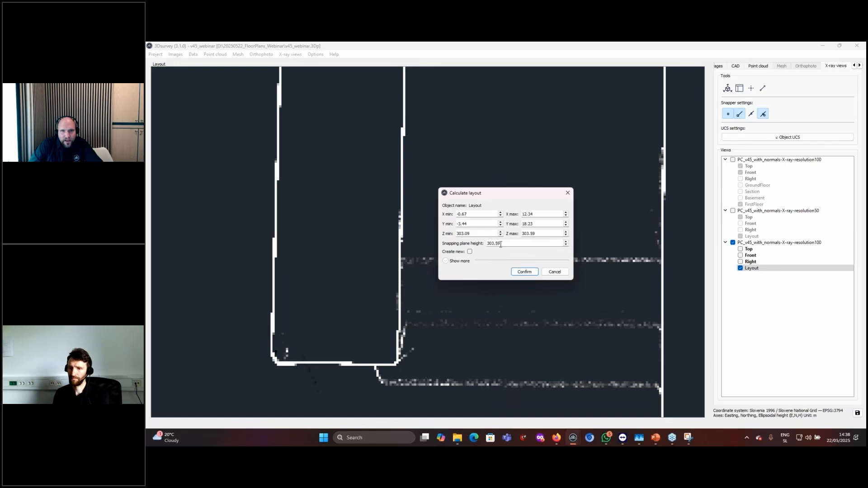
{"action": "left_click", "coordinate": [461, 265]}
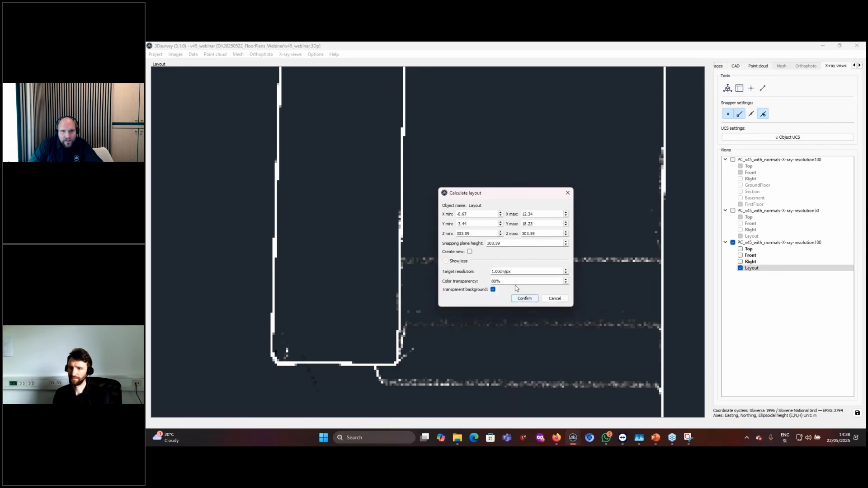
{"action": "type", "text": "95"}
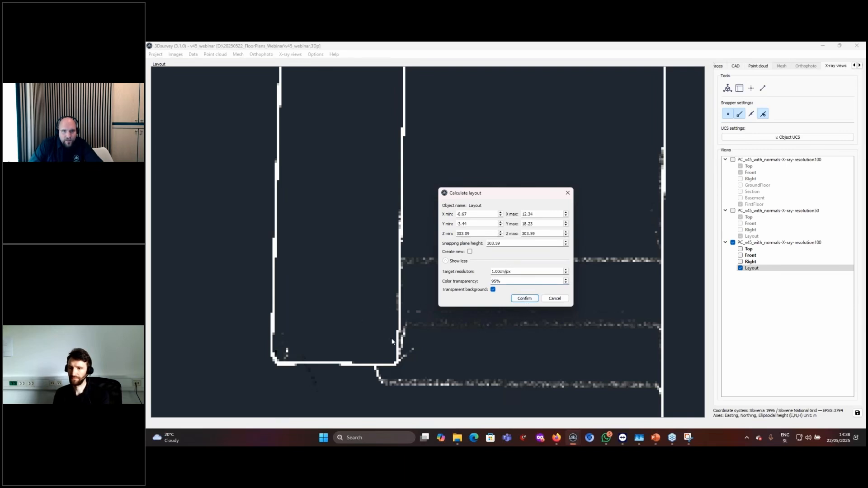
{"action": "left_click", "coordinate": [524, 299]}
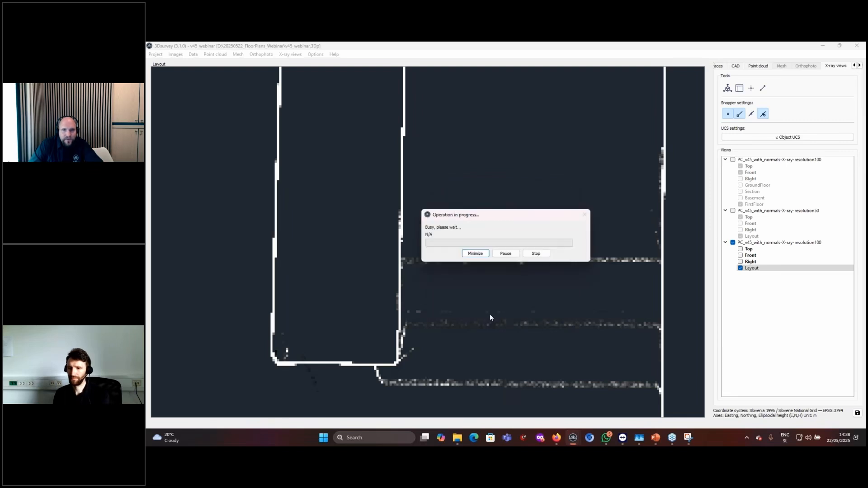
- Examine the recalculated layout's lower outer wall and the wall lines of the lower rooms up close
{"action": "scroll", "coordinate": [376, 357], "scroll_direction": "up", "scroll_amount": 6}
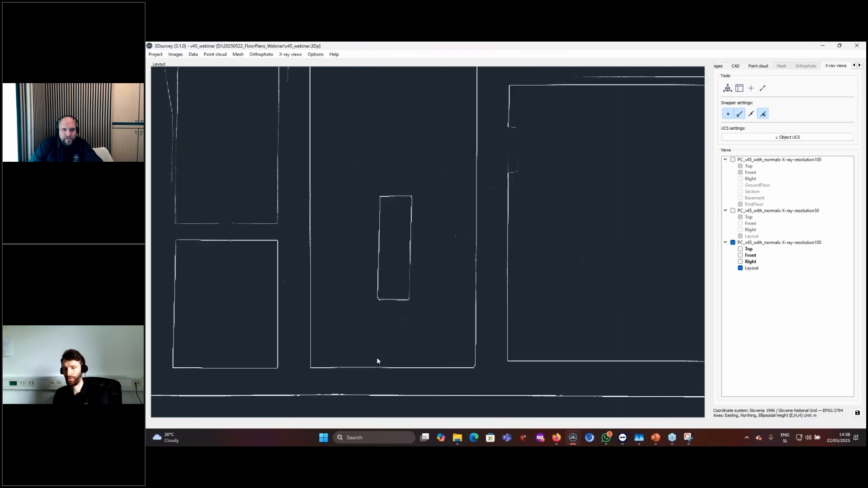
{"action": "scroll", "coordinate": [388, 361], "scroll_direction": "up", "scroll_amount": 6}
{"action": "middle_click_drag", "start_coordinate": [387, 358], "coordinate": [697, 352]}
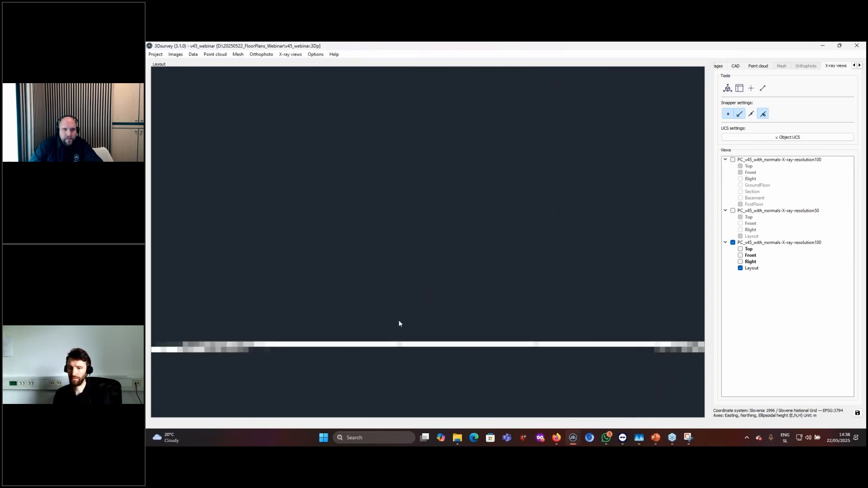
{"action": "scroll", "coordinate": [399, 323], "scroll_direction": "down", "scroll_amount": 4}
{"action": "middle_click_drag", "start_coordinate": [372, 335], "coordinate": [496, 377]}
{"action": "scroll", "coordinate": [388, 314], "scroll_direction": "down", "scroll_amount": 3}
{"action": "scroll", "coordinate": [373, 317], "scroll_direction": "up", "scroll_amount": 5}
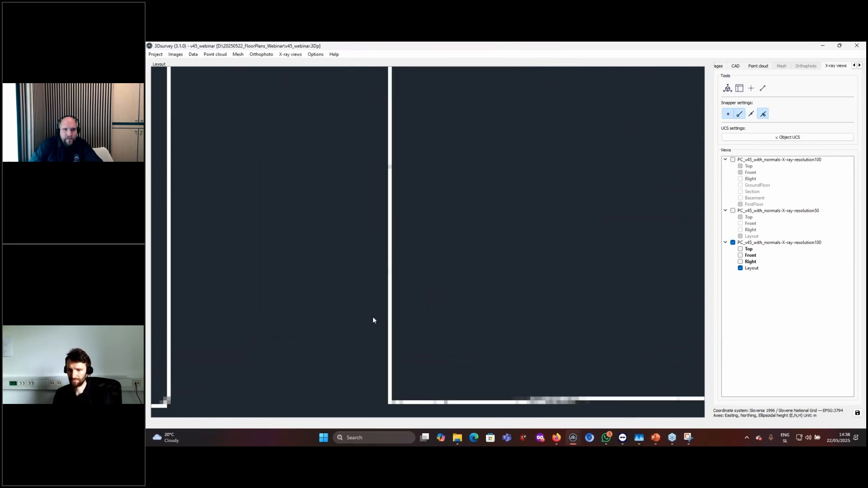
- Recalculate the Layout view as a new layout with Z min set to 302.59, extending the slice downward
{"action": "right_click", "coordinate": [756, 268]}
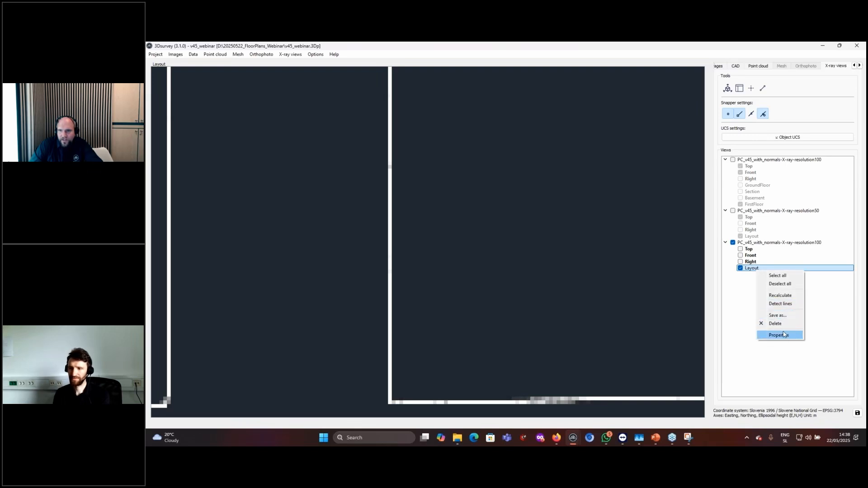
{"action": "left_click", "coordinate": [780, 295]}
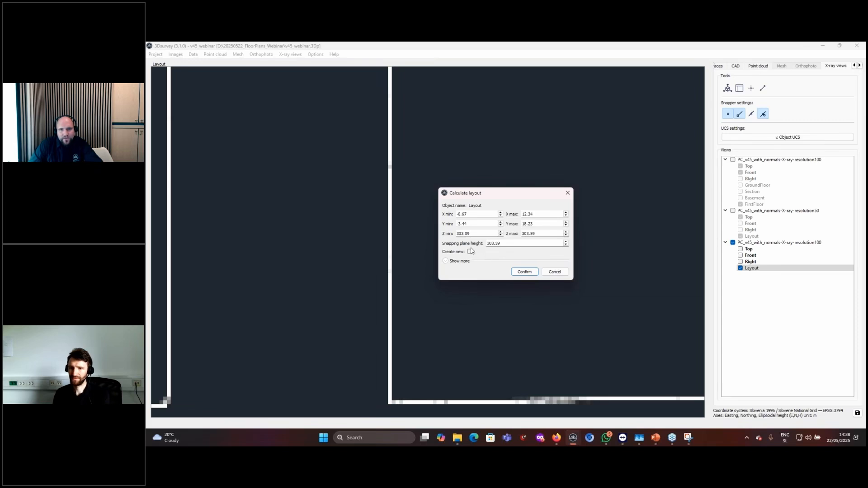
{"action": "scroll", "coordinate": [350, 268], "scroll_direction": "down", "scroll_amount": 8}
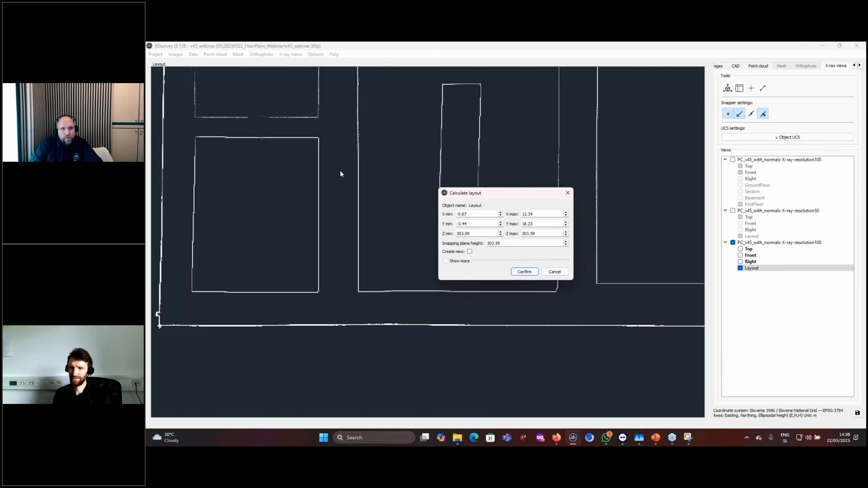
{"action": "middle_click_drag", "start_coordinate": [341, 174], "coordinate": [364, 372]}
{"action": "scroll", "coordinate": [320, 310], "scroll_direction": "up", "scroll_amount": 3}
{"action": "middle_click_drag", "start_coordinate": [319, 310], "coordinate": [339, 240]}
{"action": "scroll", "coordinate": [355, 252], "scroll_direction": "up", "scroll_amount": 5}
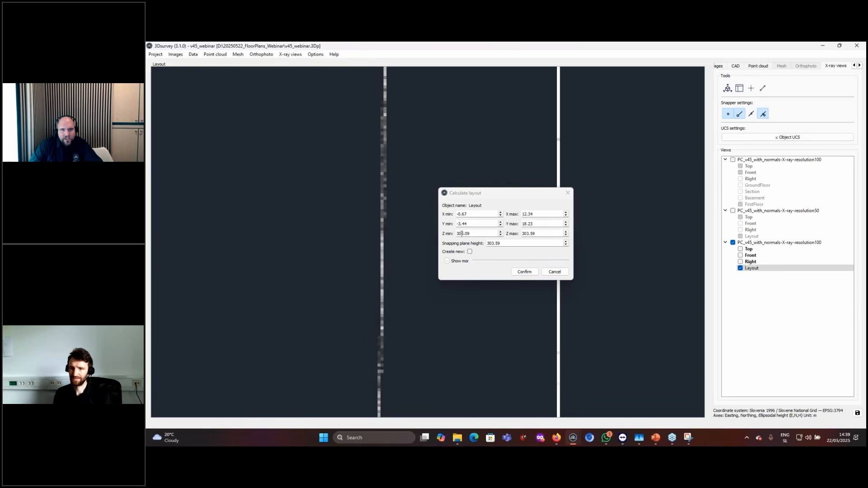
{"action": "left_click_drag", "start_coordinate": [462, 233], "coordinate": [463, 233]}
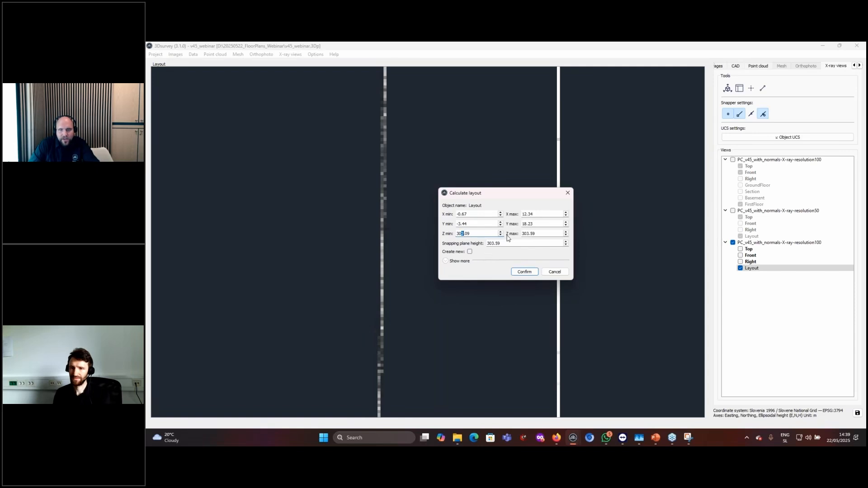
{"action": "type", "text": "2"}
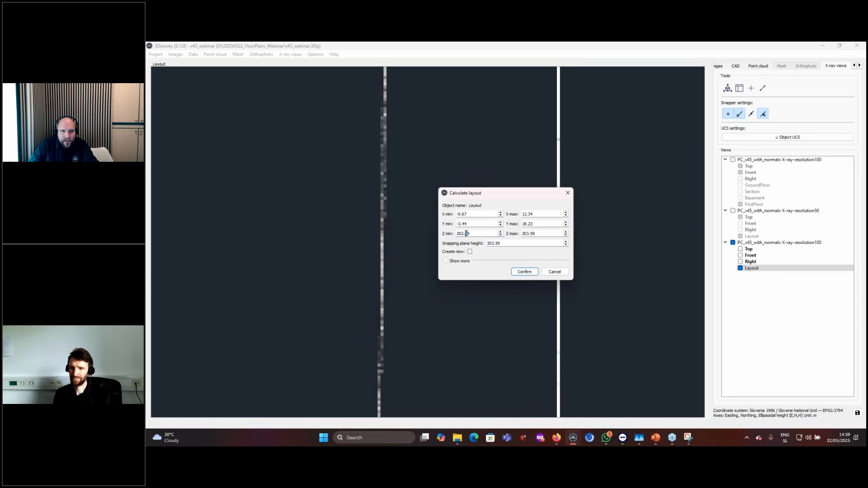
{"action": "type", "text": "5"}
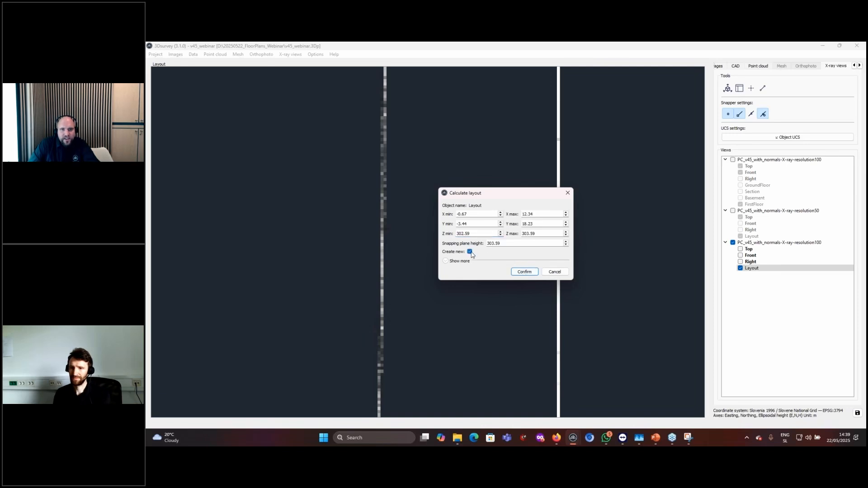
{"action": "left_click", "coordinate": [455, 261]}
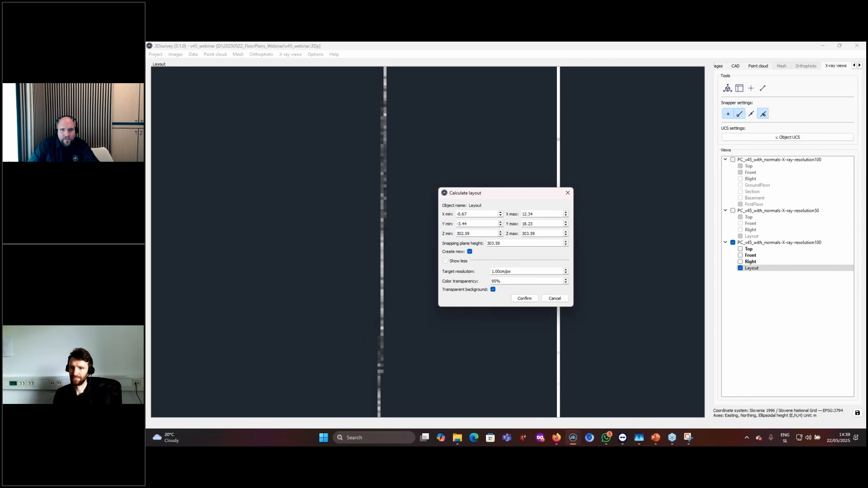
{"action": "left_click", "coordinate": [523, 298]}
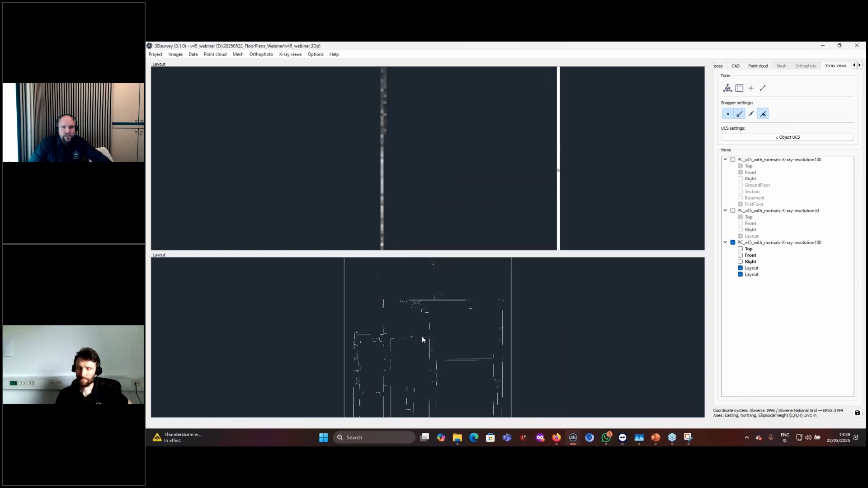
- Compare the wall lines between the left room and the central room in the original and new layouts
{"action": "scroll", "coordinate": [423, 337], "scroll_direction": "up", "scroll_amount": 5}
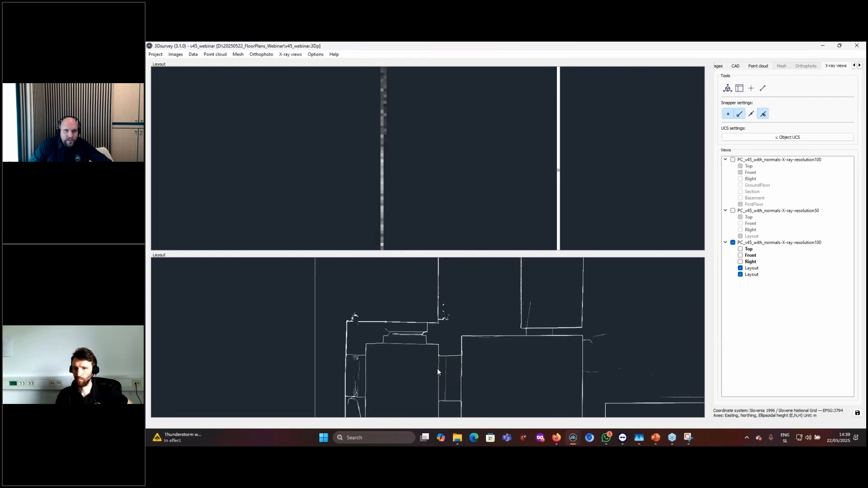
{"action": "scroll", "coordinate": [438, 368], "scroll_direction": "up", "scroll_amount": 6}
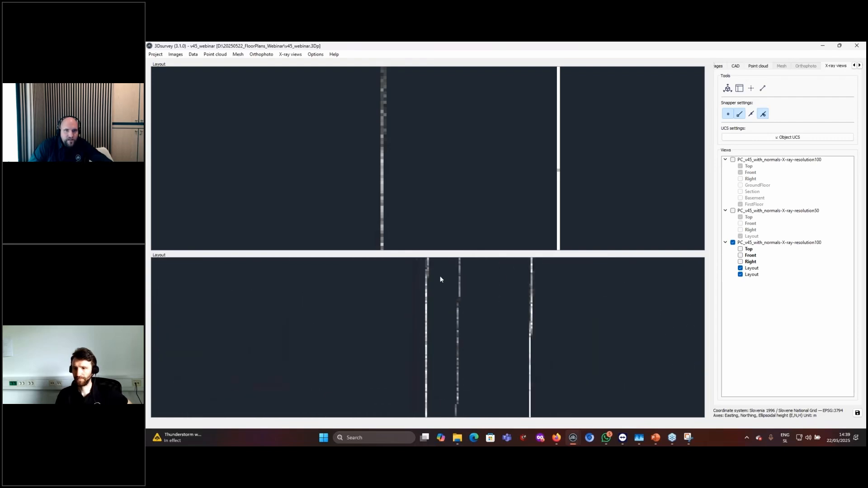
{"action": "scroll", "coordinate": [407, 188], "scroll_direction": "down", "scroll_amount": 4}
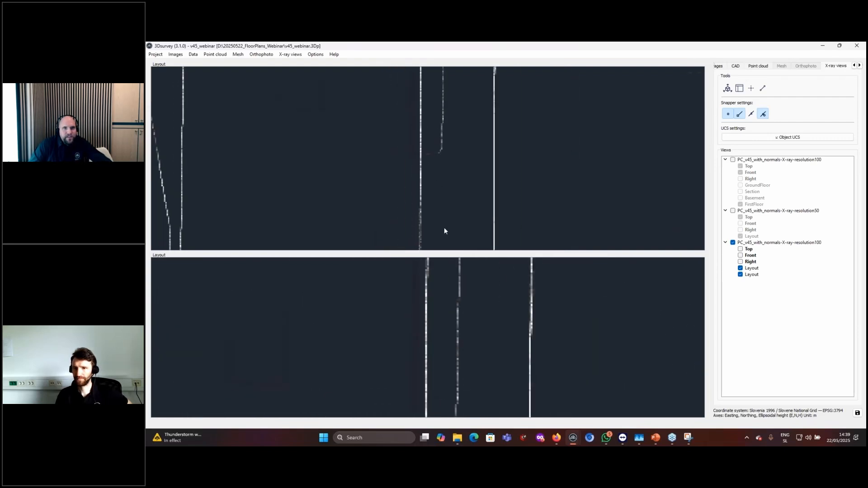
{"action": "scroll", "coordinate": [445, 213], "scroll_direction": "up", "scroll_amount": 5}
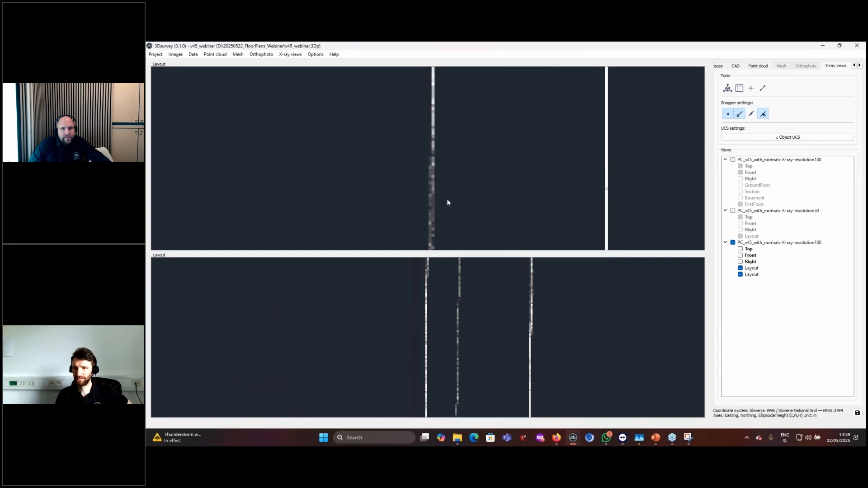
{"action": "scroll", "coordinate": [446, 166], "scroll_direction": "down", "scroll_amount": 6}
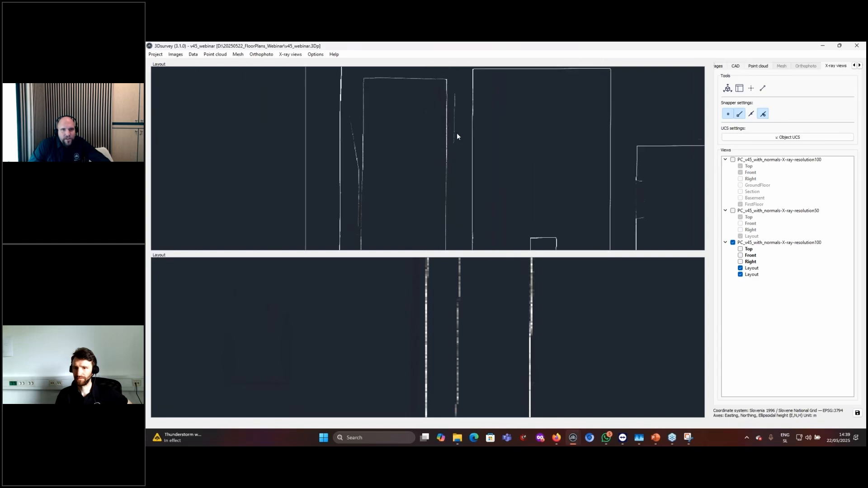
{"action": "scroll", "coordinate": [450, 131], "scroll_direction": "up", "scroll_amount": 5}
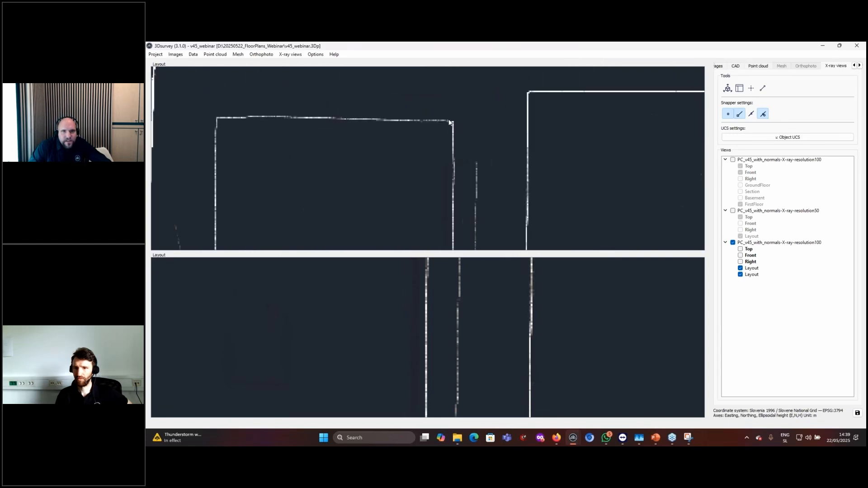
{"action": "scroll", "coordinate": [452, 126], "scroll_direction": "up", "scroll_amount": 2}
{"action": "scroll", "coordinate": [489, 343], "scroll_direction": "down", "scroll_amount": 5}
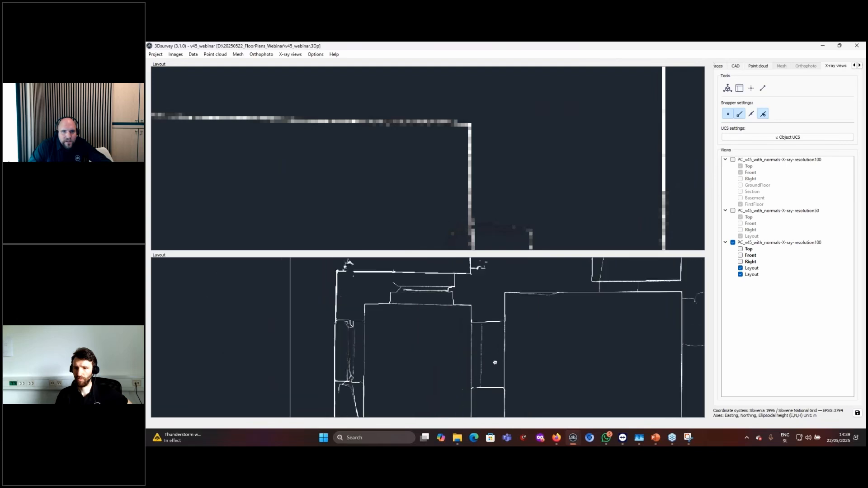
- Inspect the new layout's left rooms and the upper right corner of the left room up close
{"action": "middle_click_drag", "start_coordinate": [494, 362], "coordinate": [508, 302]}
{"action": "scroll", "coordinate": [515, 335], "scroll_direction": "down", "scroll_amount": 3}
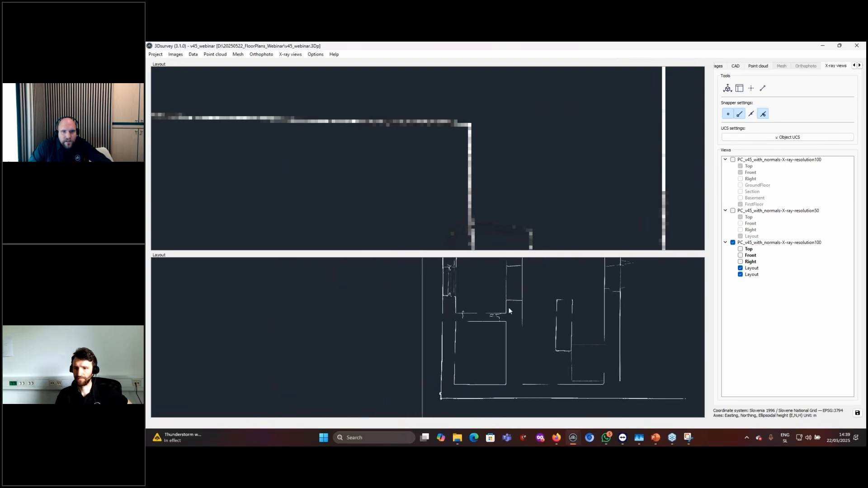
{"action": "scroll", "coordinate": [509, 310], "scroll_direction": "down", "scroll_amount": 3}
{"action": "scroll", "coordinate": [512, 298], "scroll_direction": "up", "scroll_amount": 5}
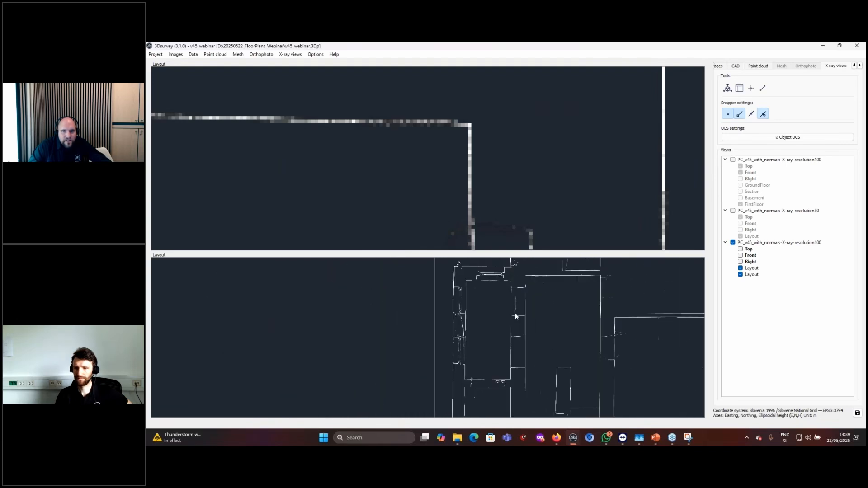
{"action": "scroll", "coordinate": [513, 312], "scroll_direction": "up", "scroll_amount": 2}
{"action": "scroll", "coordinate": [508, 297], "scroll_direction": "up", "scroll_amount": 10}
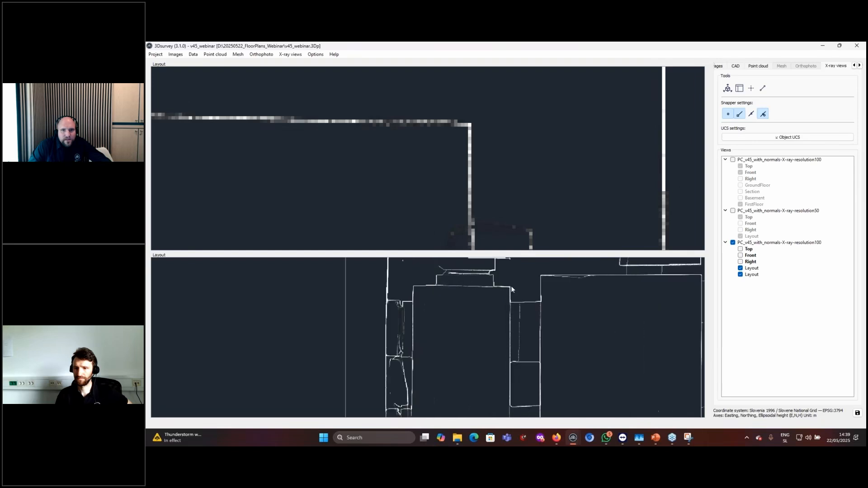
{"action": "scroll", "coordinate": [509, 296], "scroll_direction": "up", "scroll_amount": 1}
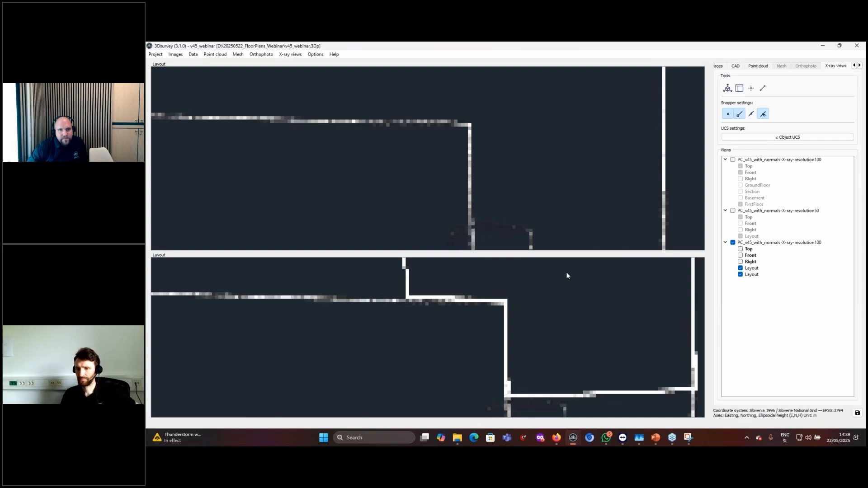
{"action": "scroll", "coordinate": [539, 292], "scroll_direction": "up", "scroll_amount": 2}
{"action": "middle_click_drag", "start_coordinate": [396, 305], "coordinate": [430, 334]}
- Compare the left room's window and door openings in both layouts, from the corner out to the whole floor plan
{"action": "scroll", "coordinate": [430, 335], "scroll_direction": "down", "scroll_amount": 6}
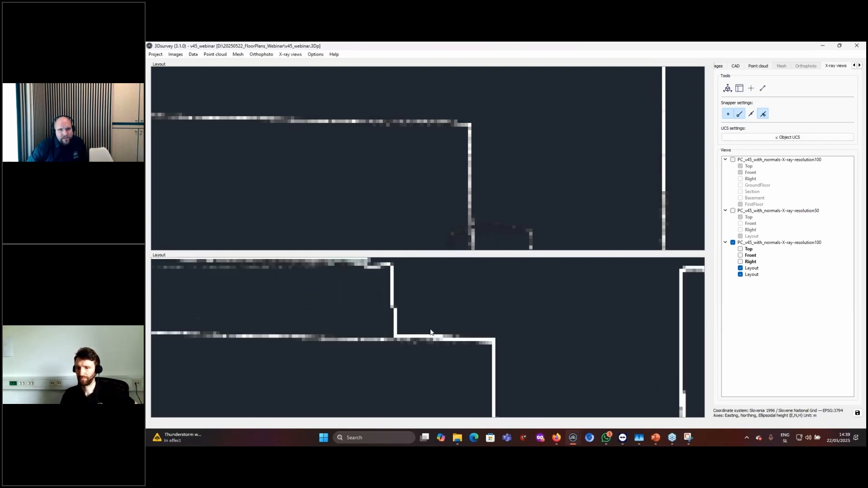
{"action": "scroll", "coordinate": [504, 193], "scroll_direction": "down", "scroll_amount": 1}
{"action": "middle_click_drag", "start_coordinate": [506, 193], "coordinate": [484, 112]}
{"action": "scroll", "coordinate": [501, 137], "scroll_direction": "down", "scroll_amount": 5}
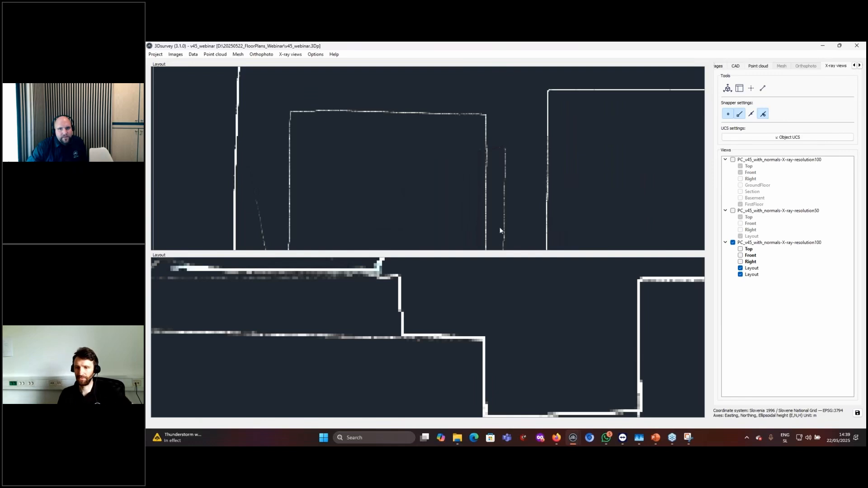
{"action": "scroll", "coordinate": [520, 298], "scroll_direction": "down", "scroll_amount": 3}
{"action": "scroll", "coordinate": [526, 310], "scroll_direction": "down", "scroll_amount": 1}
{"action": "scroll", "coordinate": [507, 180], "scroll_direction": "down", "scroll_amount": 4}
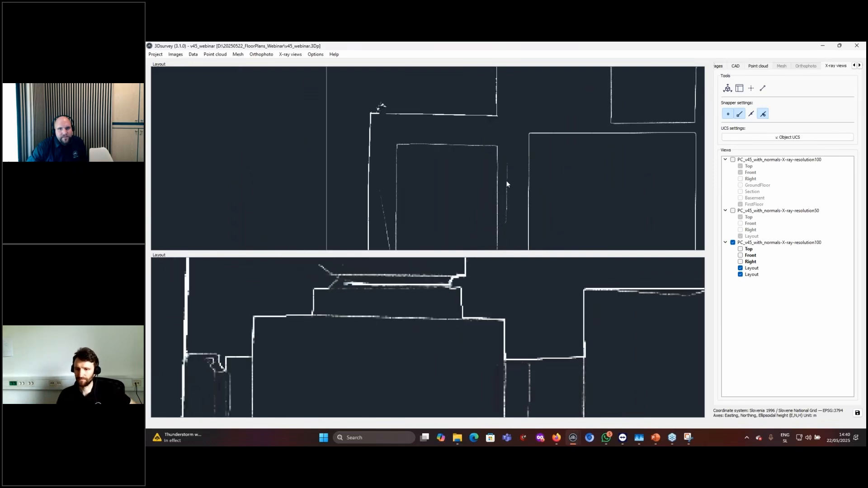
{"action": "scroll", "coordinate": [502, 137], "scroll_direction": "down", "scroll_amount": 2}
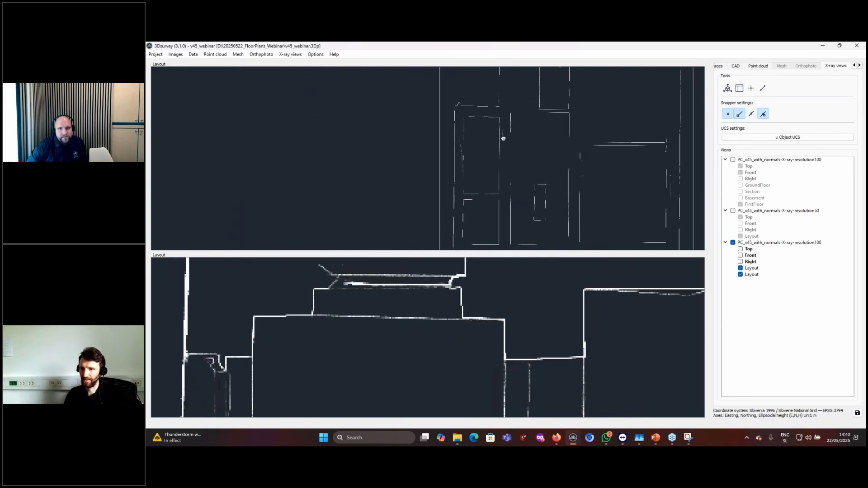
{"action": "scroll", "coordinate": [536, 328], "scroll_direction": "down", "scroll_amount": 3}
{"action": "scroll", "coordinate": [533, 319], "scroll_direction": "down", "scroll_amount": 3}
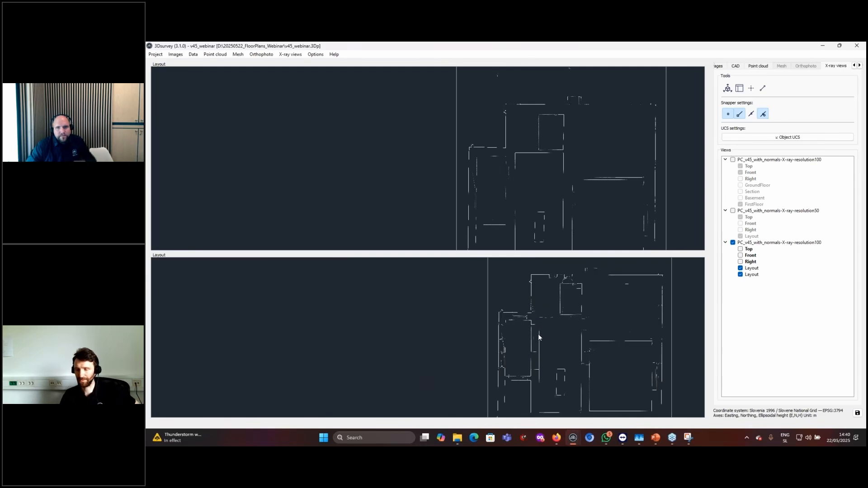
- Compare the upper-left outer corner of the house and its adjoining wall in both layouts
{"action": "scroll", "coordinate": [538, 344], "scroll_direction": "up", "scroll_amount": 10}
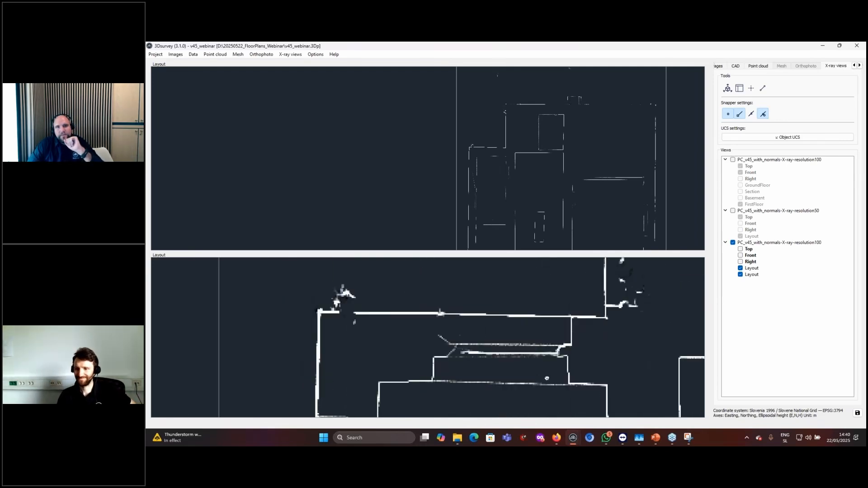
{"action": "scroll", "coordinate": [472, 164], "scroll_direction": "up", "scroll_amount": 6}
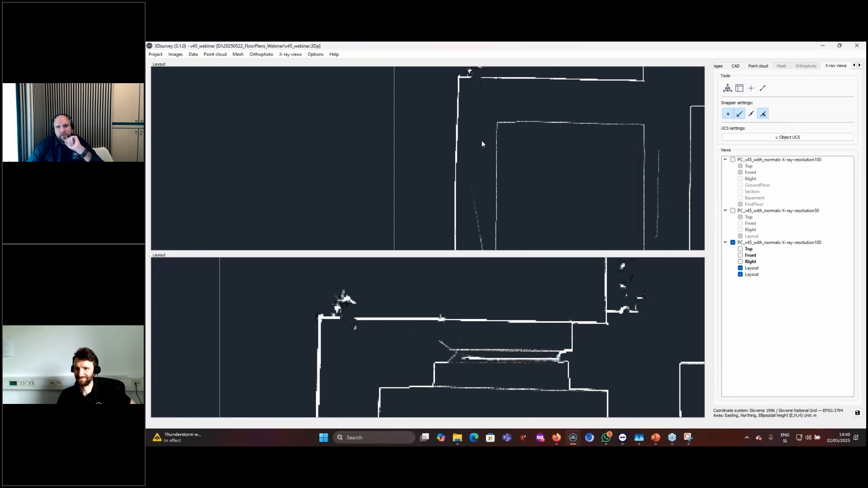
{"action": "middle_click_drag", "start_coordinate": [482, 140], "coordinate": [464, 229]}
{"action": "scroll", "coordinate": [512, 170], "scroll_direction": "down", "scroll_amount": 1}
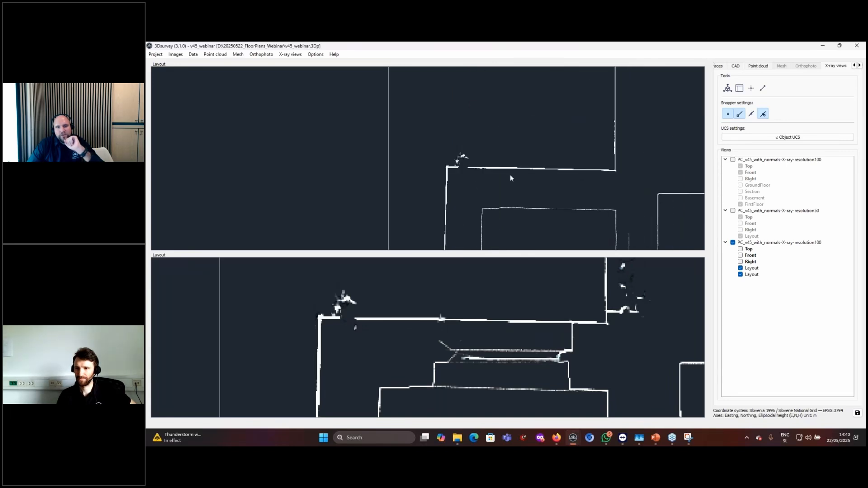
{"action": "scroll", "coordinate": [509, 172], "scroll_direction": "down", "scroll_amount": 6}
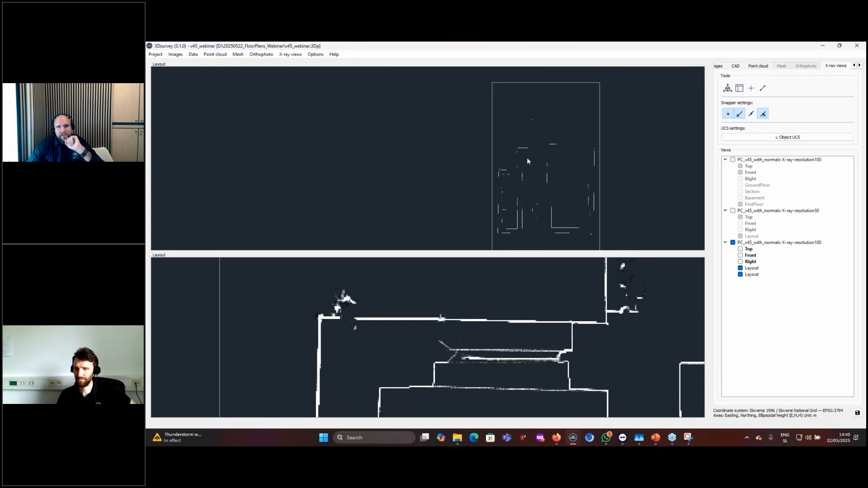
- Compare the lower-left outer corner of the house in both layouts, and leave only the first layout displayed
{"action": "scroll", "coordinate": [527, 160], "scroll_direction": "up", "scroll_amount": 3}
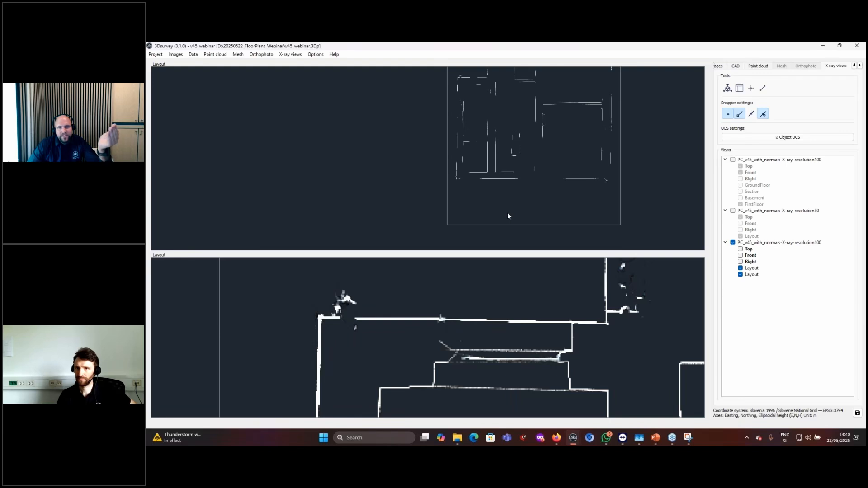
{"action": "scroll", "coordinate": [509, 196], "scroll_direction": "up", "scroll_amount": 5}
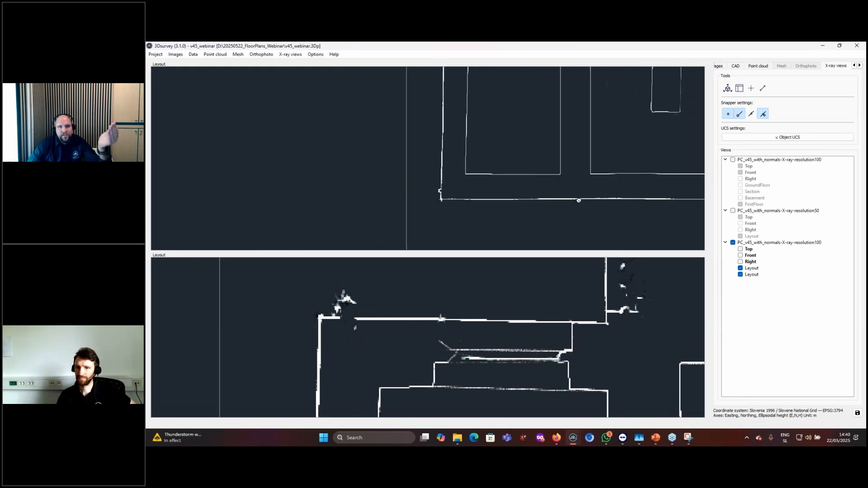
{"action": "scroll", "coordinate": [439, 179], "scroll_direction": "up", "scroll_amount": 2}
{"action": "scroll", "coordinate": [501, 330], "scroll_direction": "down", "scroll_amount": 8}
{"action": "middle_click_drag", "start_coordinate": [487, 347], "coordinate": [512, 218]}
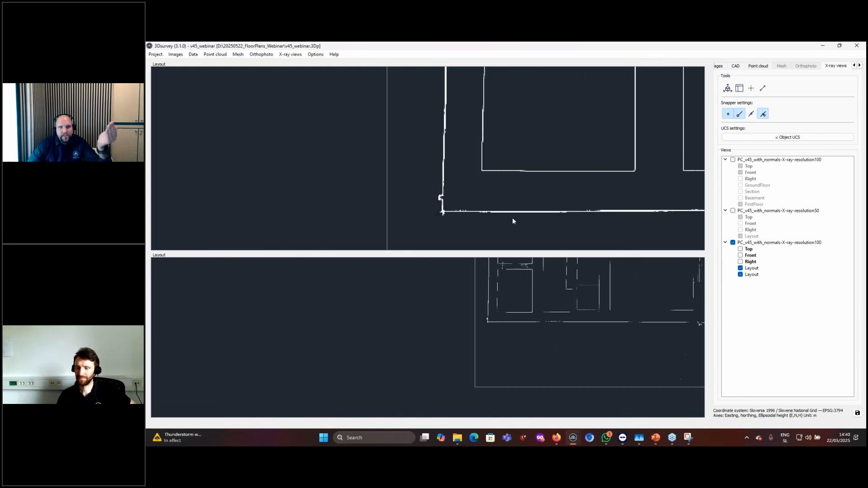
{"action": "scroll", "coordinate": [497, 316], "scroll_direction": "up", "scroll_amount": 4}
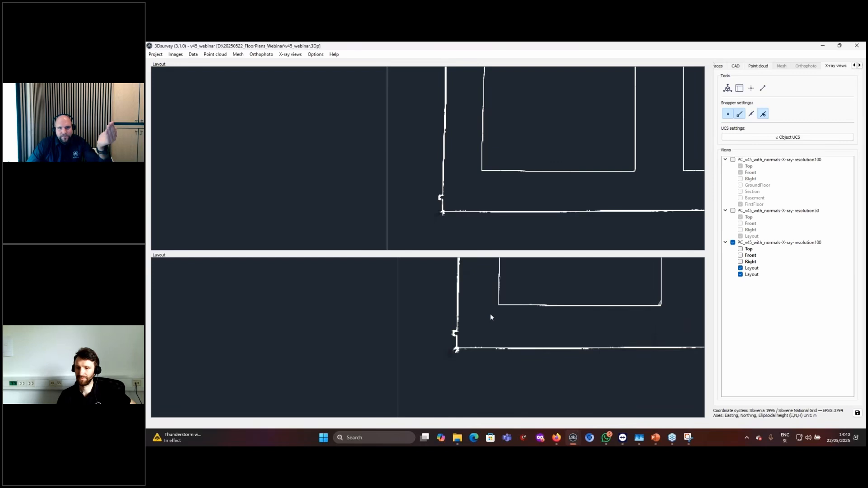
{"action": "scroll", "coordinate": [496, 310], "scroll_direction": "up", "scroll_amount": 2}
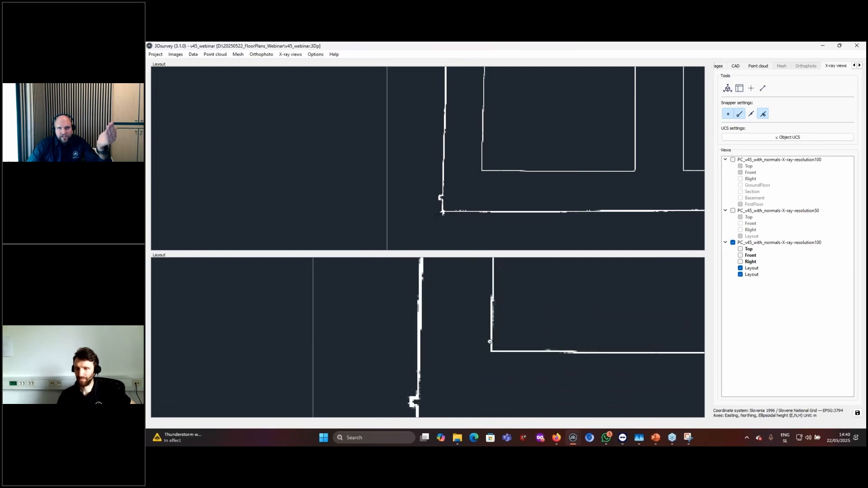
{"action": "left_click", "coordinate": [740, 275]}
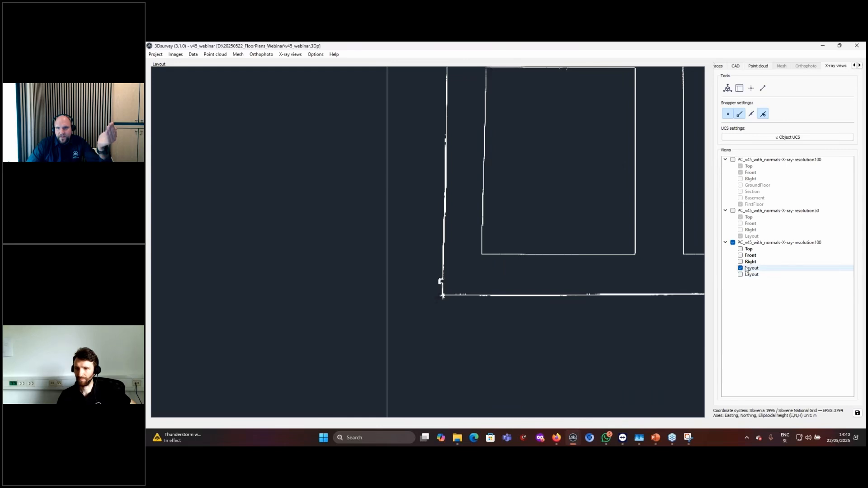
- Switch to PowerPoint, highlight "Properties and Recalculate" on the X-Ray Views slide, and return to 3Dsurvey
{"action": "mouse_move", "coordinate": [659, 442]}
{"action": "left_click", "coordinate": [663, 399]}
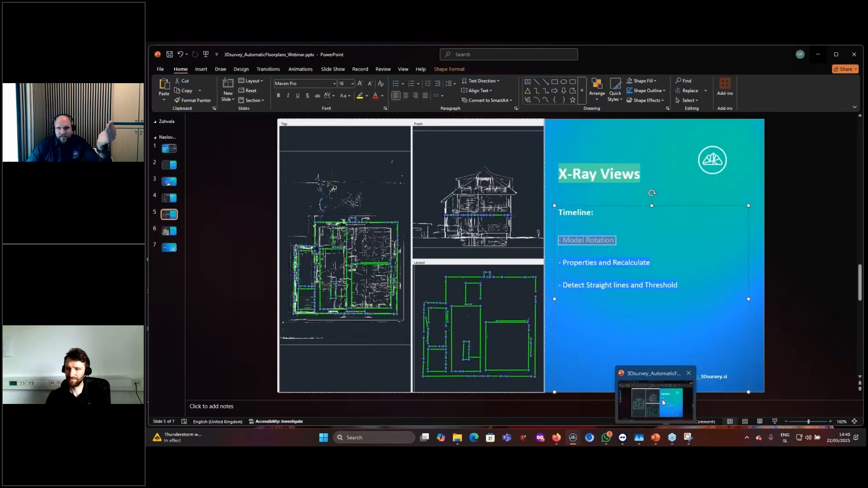
{"action": "triple_click", "coordinate": [574, 265]}
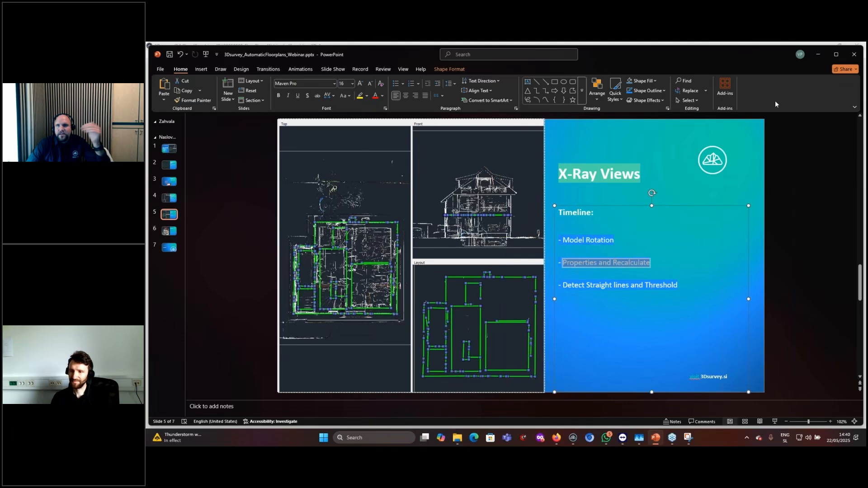
{"action": "left_click", "coordinate": [816, 56]}
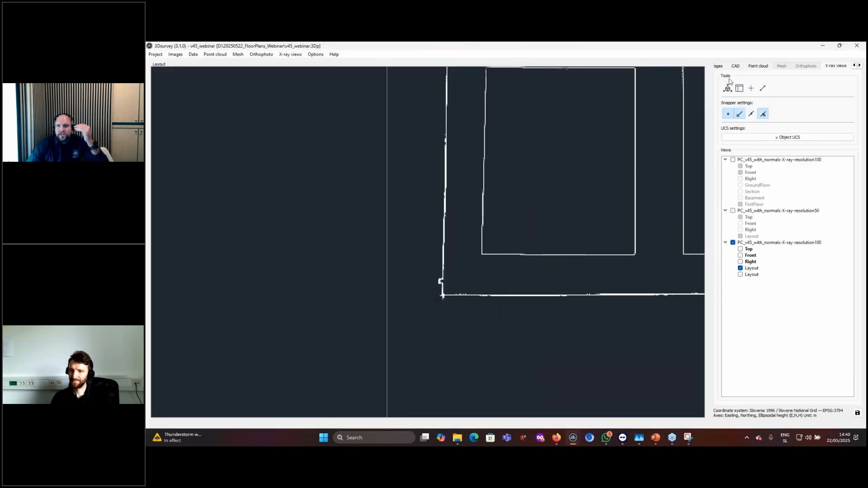
- Add a new CAD layer named secomnd_example
{"action": "left_click", "coordinate": [735, 67]}
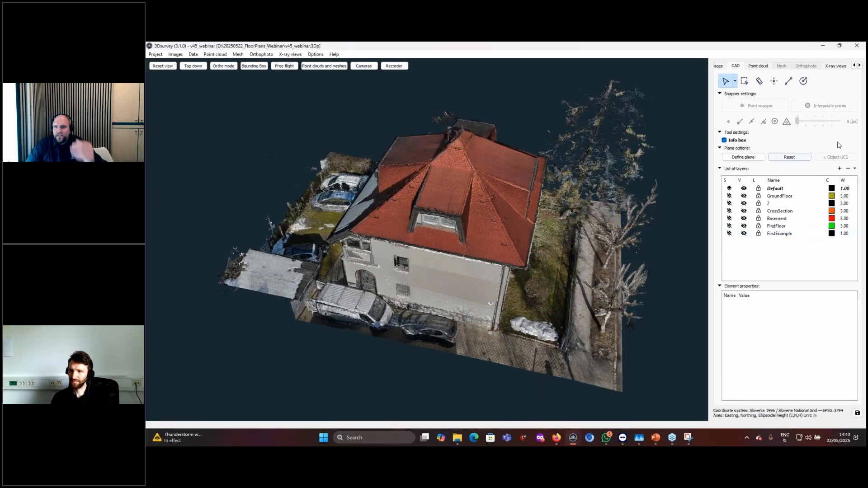
{"action": "left_click", "coordinate": [839, 168]}
{"action": "type", "text": "sec"}
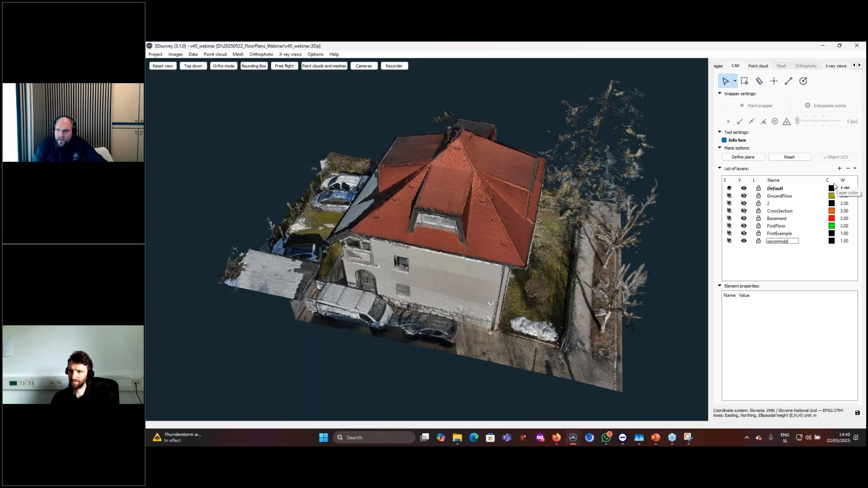
{"action": "type", "text": "omnd ex"}
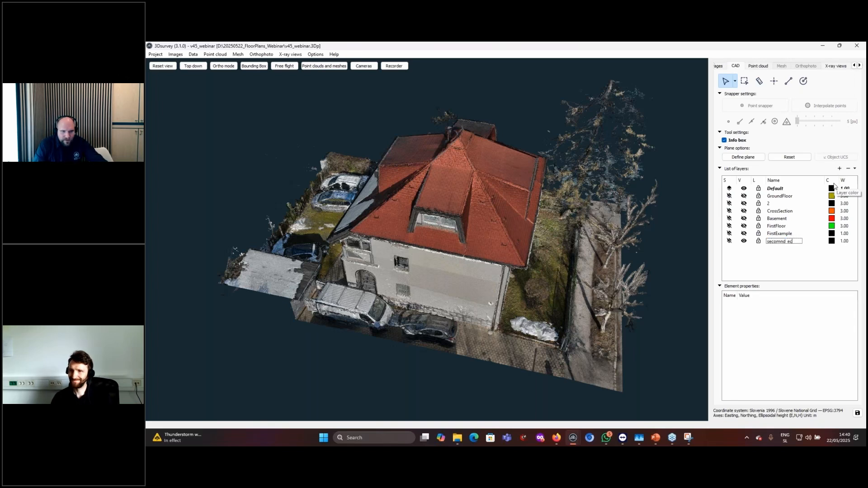
{"action": "type", "text": "ample"}
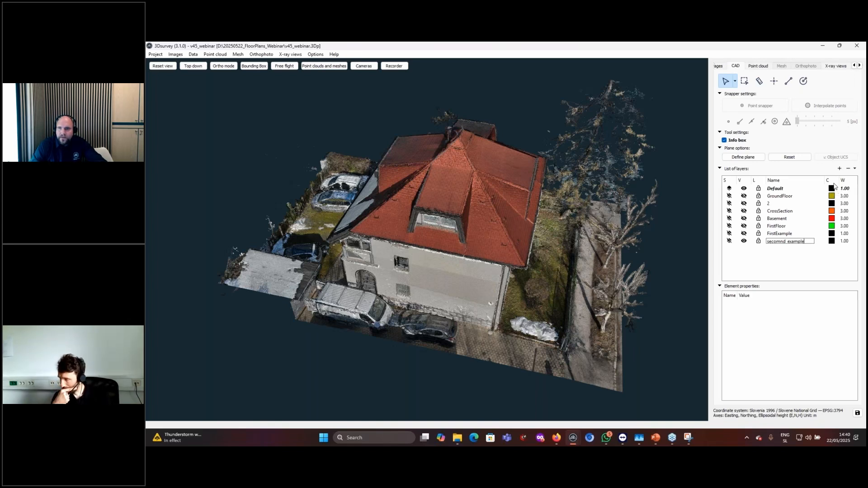
{"action": "key", "text": "Return"}
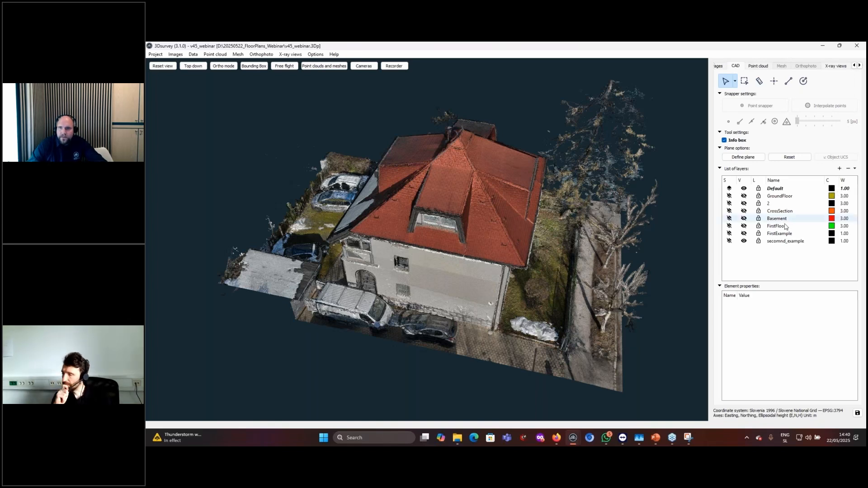
- View the resolution50 X-ray layout on its own, and return to the first layout of the last resolution100 group
{"action": "left_click", "coordinate": [832, 67]}
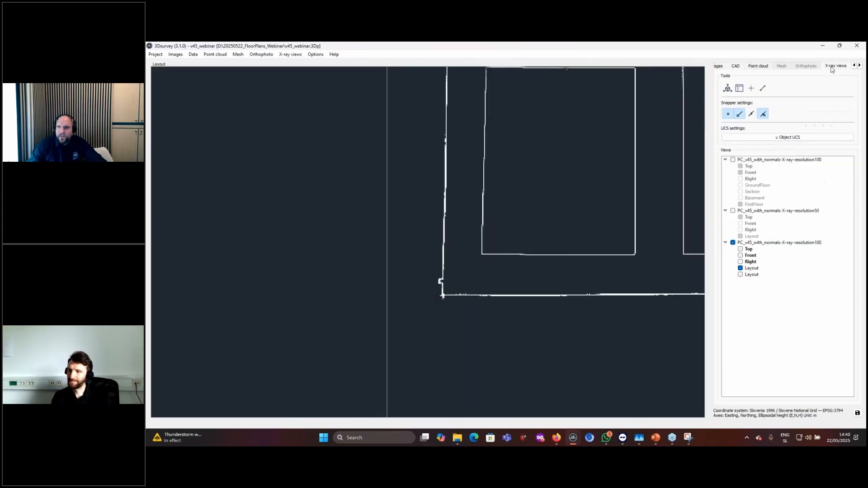
{"action": "left_click", "coordinate": [733, 243]}
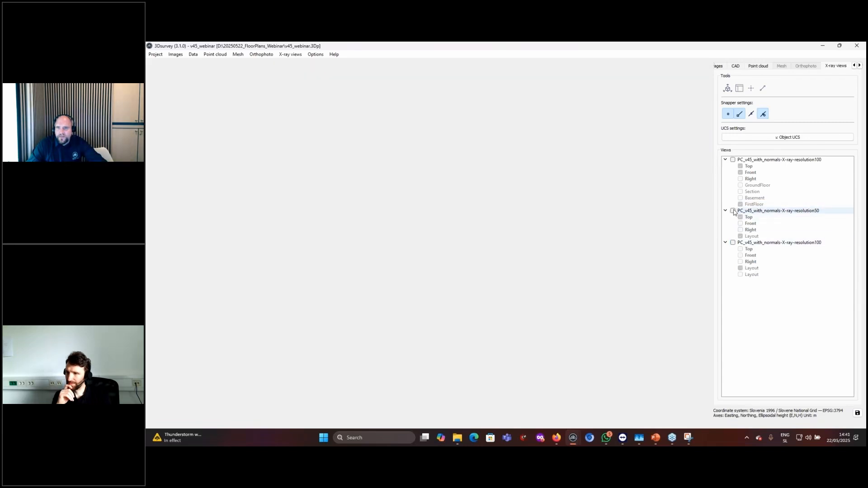
{"action": "left_click", "coordinate": [733, 211]}
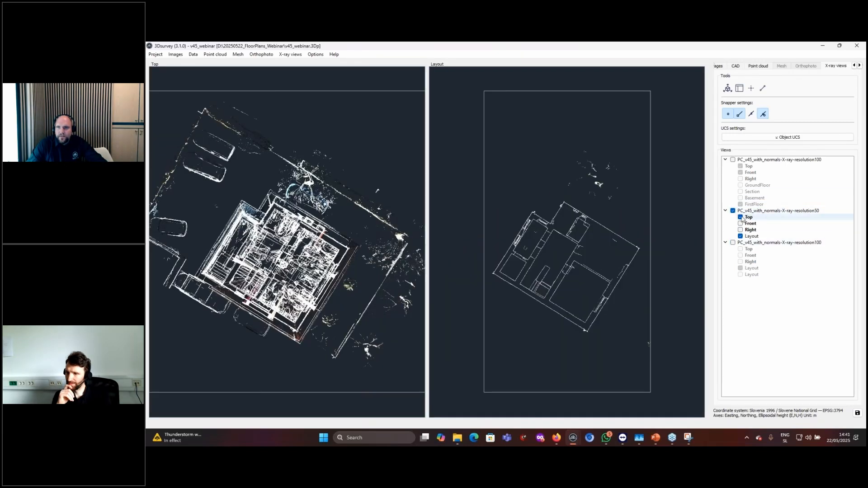
{"action": "left_click", "coordinate": [741, 217]}
{"action": "scroll", "coordinate": [407, 269], "scroll_direction": "up", "scroll_amount": 5}
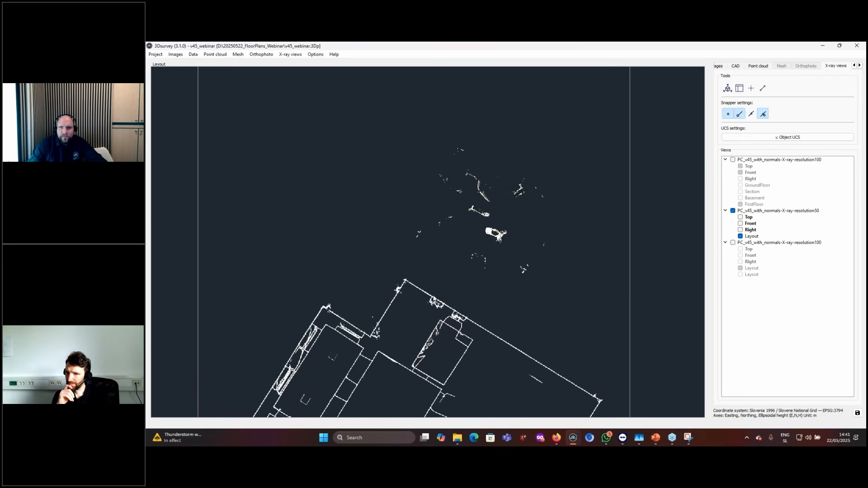
{"action": "left_click", "coordinate": [733, 210]}
{"action": "left_click", "coordinate": [732, 242]}
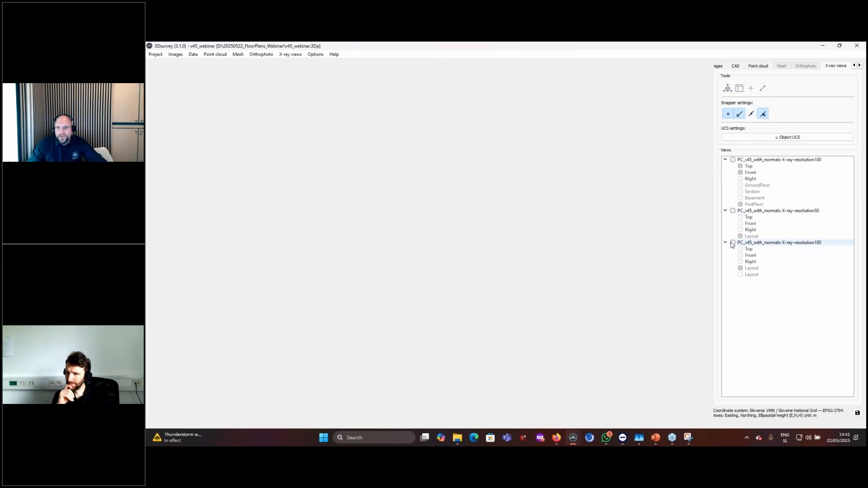
{"action": "scroll", "coordinate": [386, 270], "scroll_direction": "up", "scroll_amount": 5}
{"action": "scroll", "coordinate": [386, 270], "scroll_direction": "up", "scroll_amount": 4}
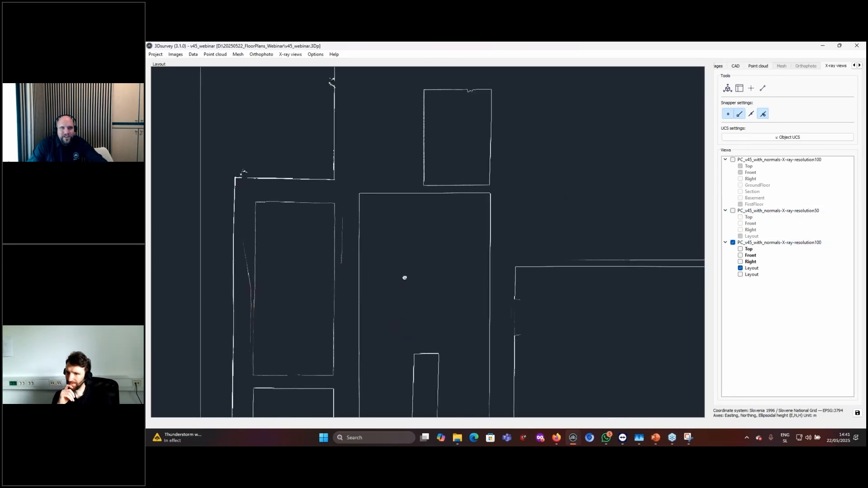
{"action": "right_click", "coordinate": [758, 271]}
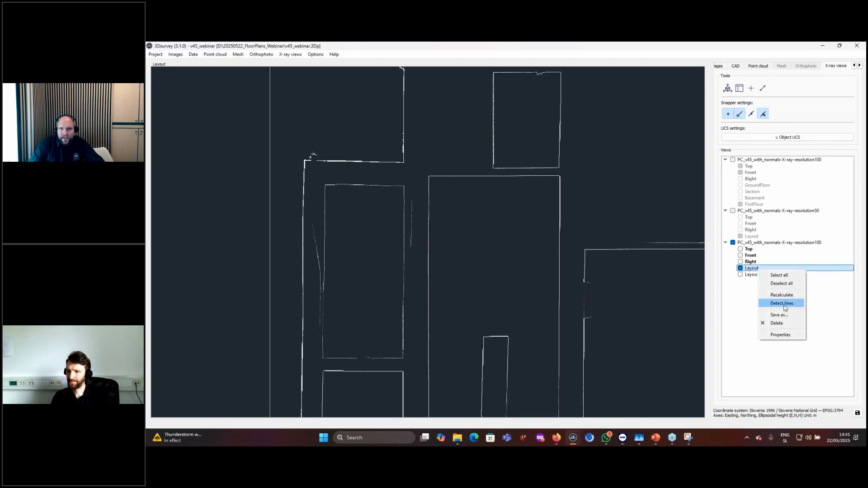
{"action": "left_click", "coordinate": [785, 307]}
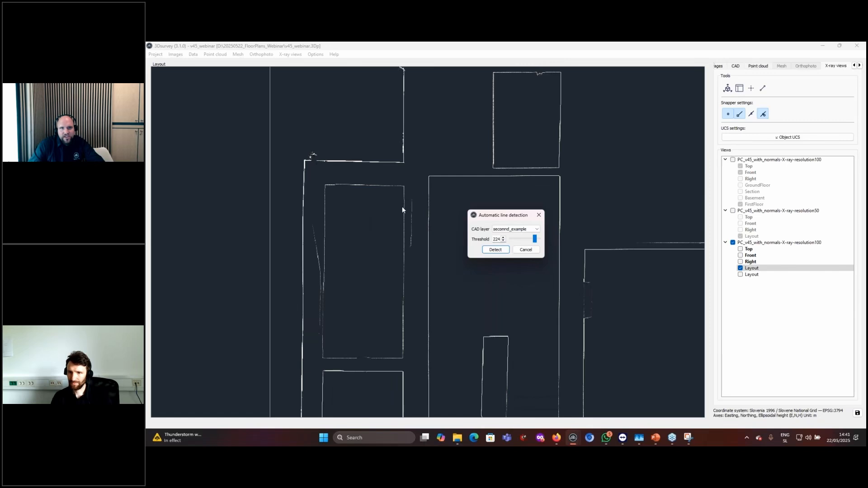
{"action": "left_click", "coordinate": [525, 250]}
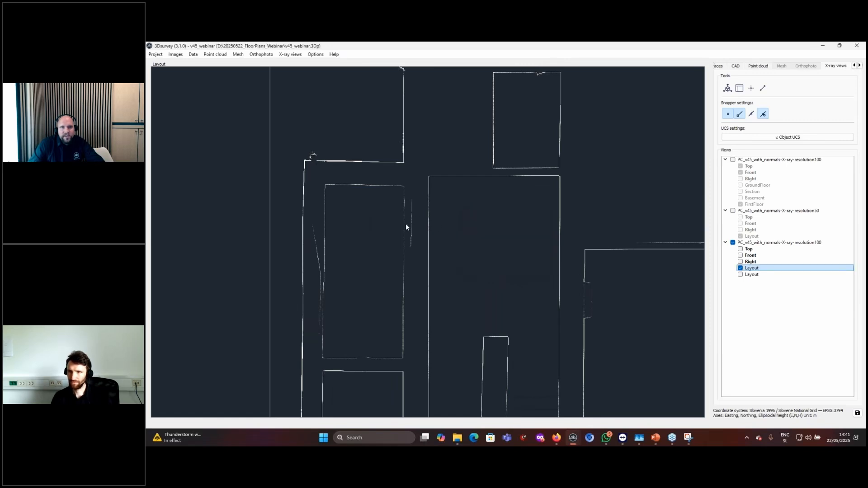
- Detect lines in the first layout of the last X-ray group on CAD layer secomnd_example with threshold 224, and review the whole floor plan
{"action": "scroll", "coordinate": [406, 223], "scroll_direction": "up", "scroll_amount": 5}
{"action": "scroll", "coordinate": [418, 177], "scroll_direction": "up", "scroll_amount": 3}
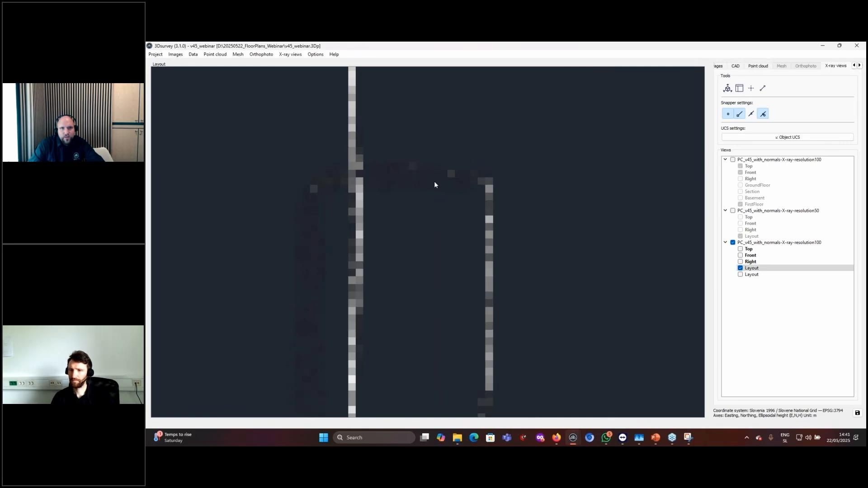
{"action": "scroll", "coordinate": [435, 184], "scroll_direction": "down", "scroll_amount": 2}
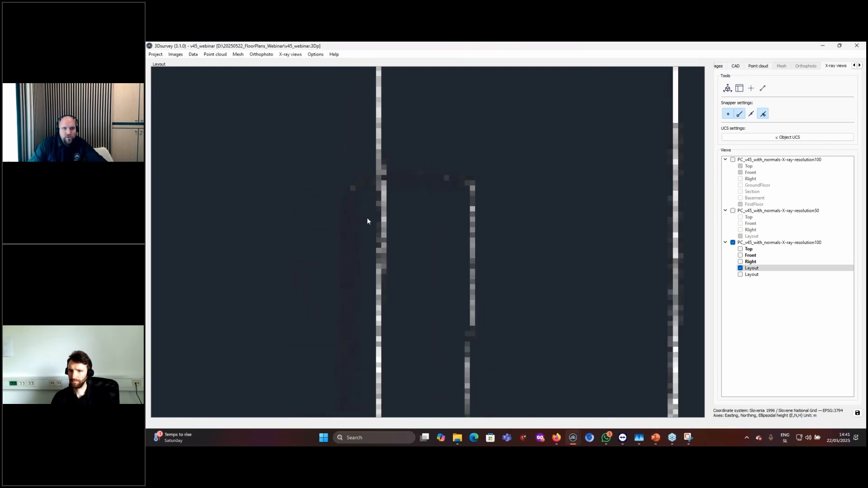
{"action": "left_click", "coordinate": [791, 269]}
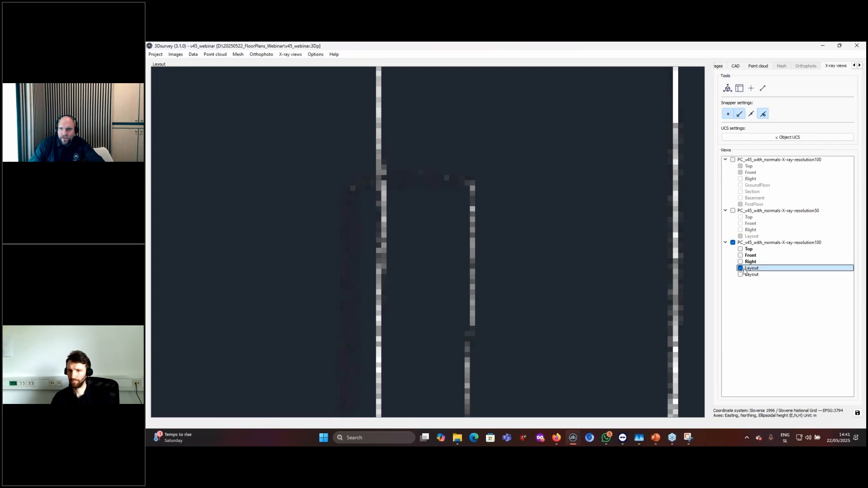
{"action": "right_click", "coordinate": [752, 270]}
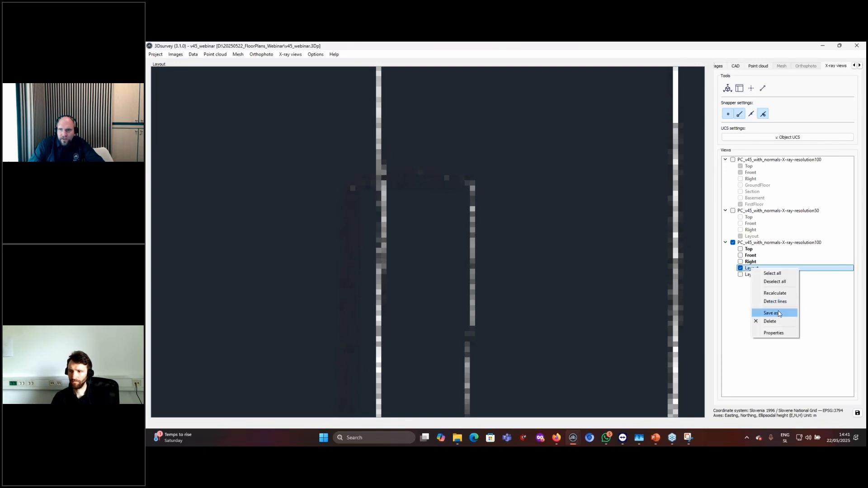
{"action": "left_click", "coordinate": [775, 300]}
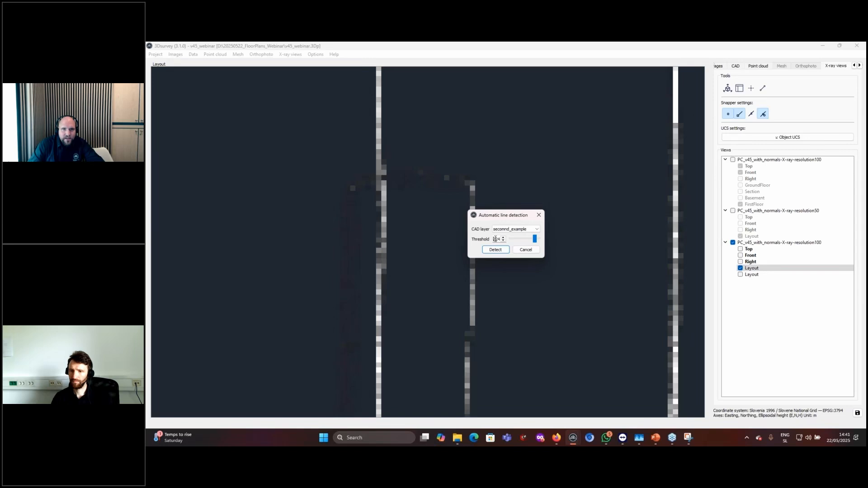
{"action": "double_click", "coordinate": [496, 239]}
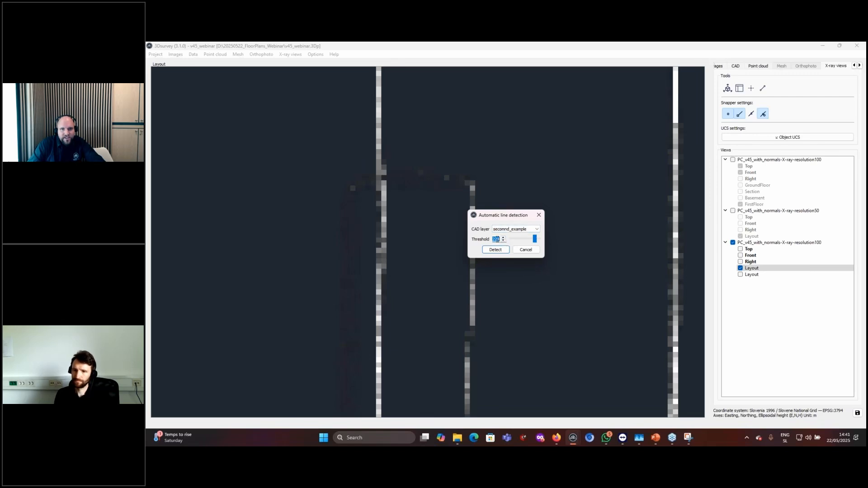
{"action": "left_click", "coordinate": [496, 249]}
{"action": "scroll", "coordinate": [425, 225], "scroll_direction": "down", "scroll_amount": 7}
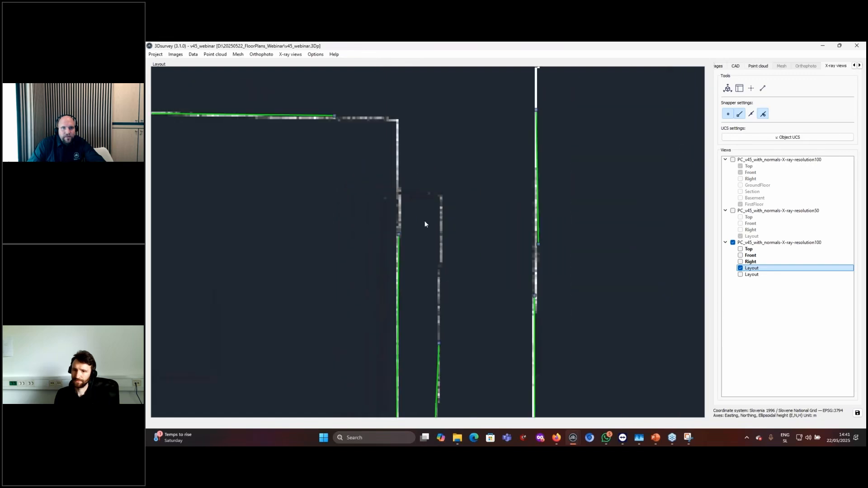
{"action": "scroll", "coordinate": [433, 239], "scroll_direction": "down", "scroll_amount": 3}
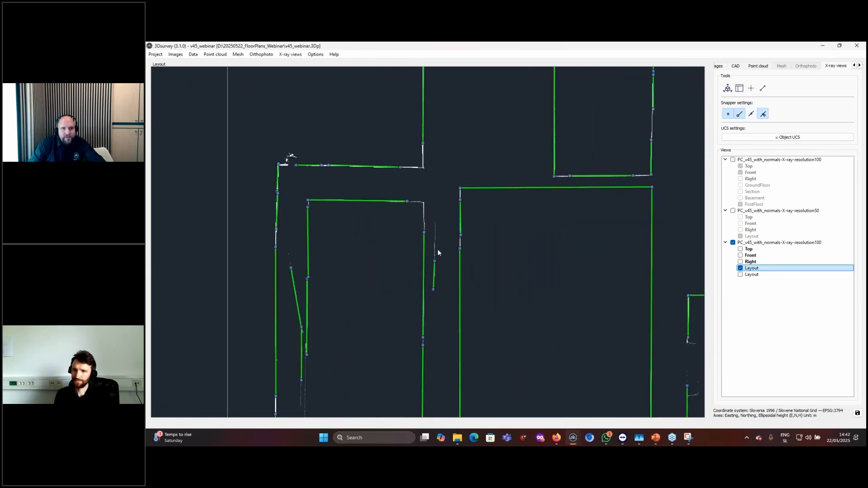
{"action": "scroll", "coordinate": [542, 223], "scroll_direction": "down", "scroll_amount": 5}
{"action": "middle_click_drag", "start_coordinate": [485, 344], "coordinate": [452, 258]}
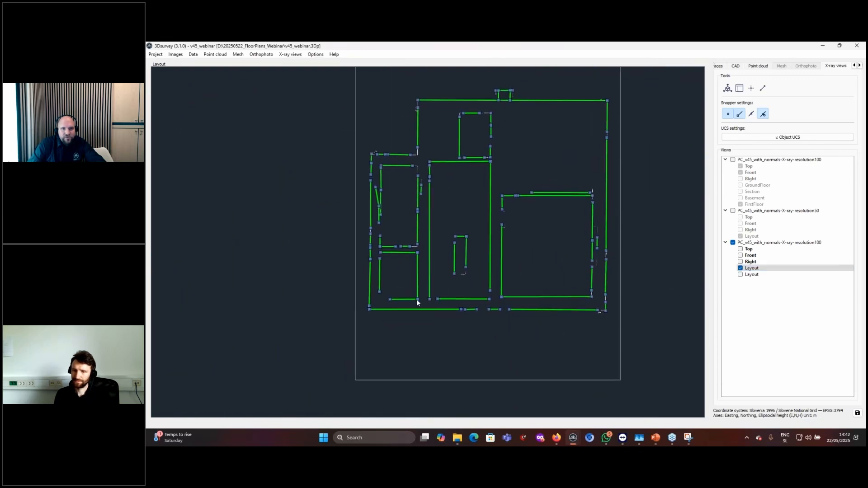
- Show only the second layout of the last resolution100 X-ray group
{"action": "left_click", "coordinate": [754, 268]}
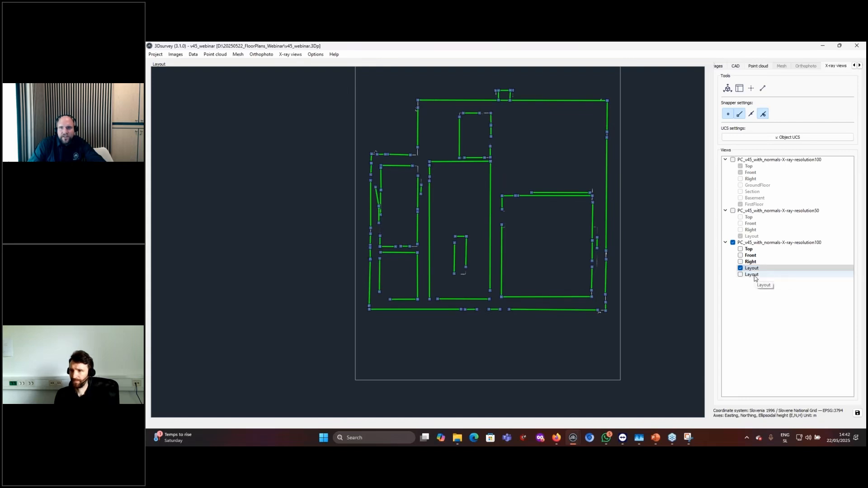
{"action": "left_click", "coordinate": [754, 276]}
{"action": "left_click", "coordinate": [740, 275]}
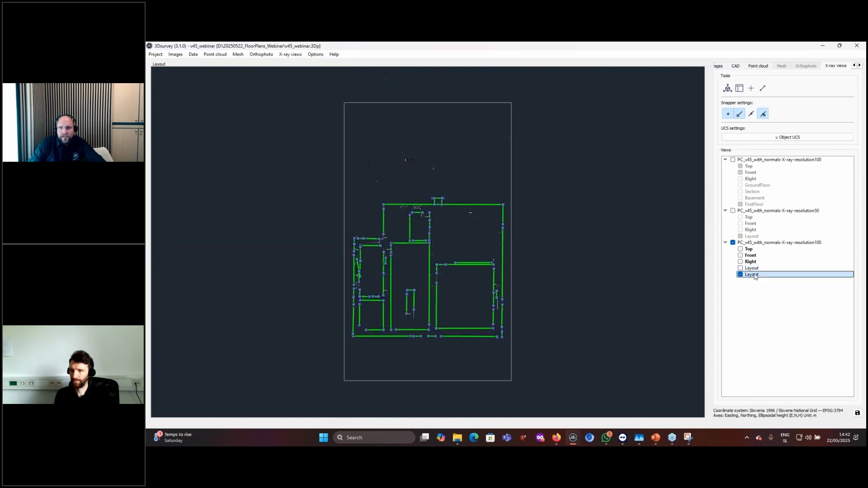
{"action": "right_click", "coordinate": [754, 275]}
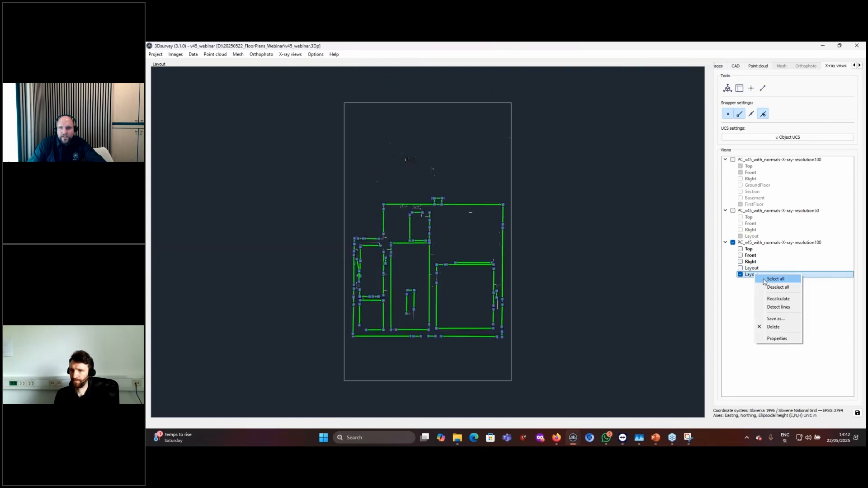
{"action": "left_click", "coordinate": [782, 308]}
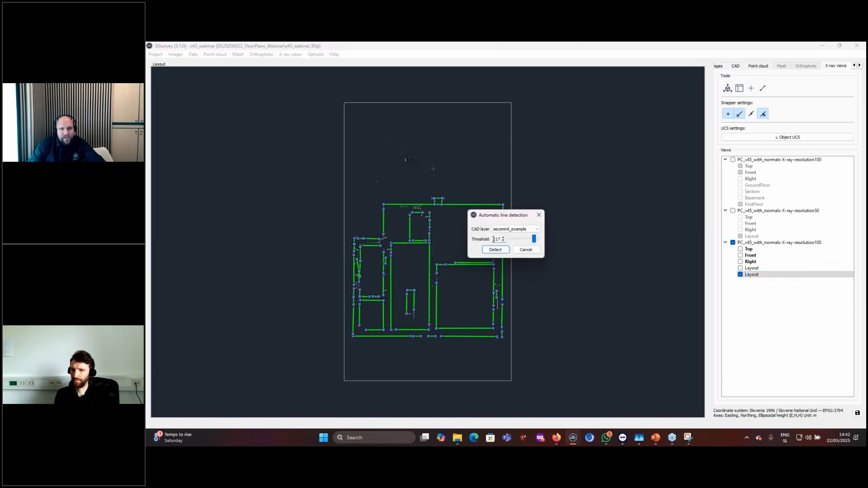
{"action": "double_click", "coordinate": [494, 239]}
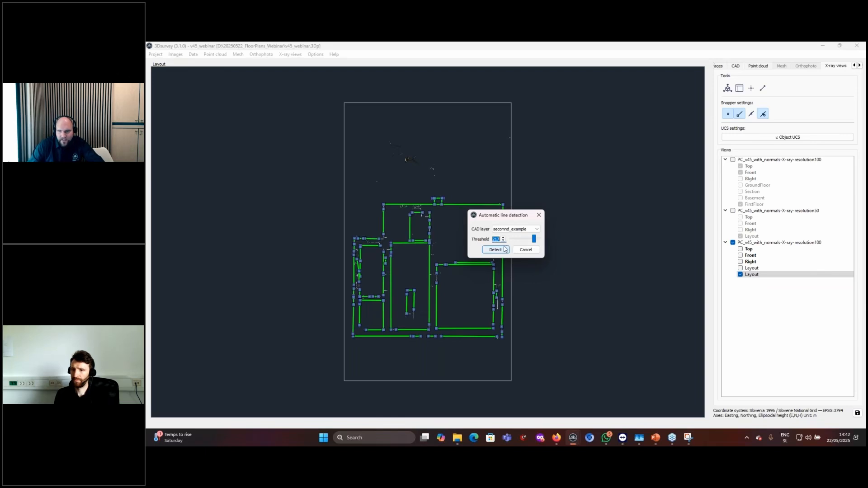
{"action": "type", "text": "190"}
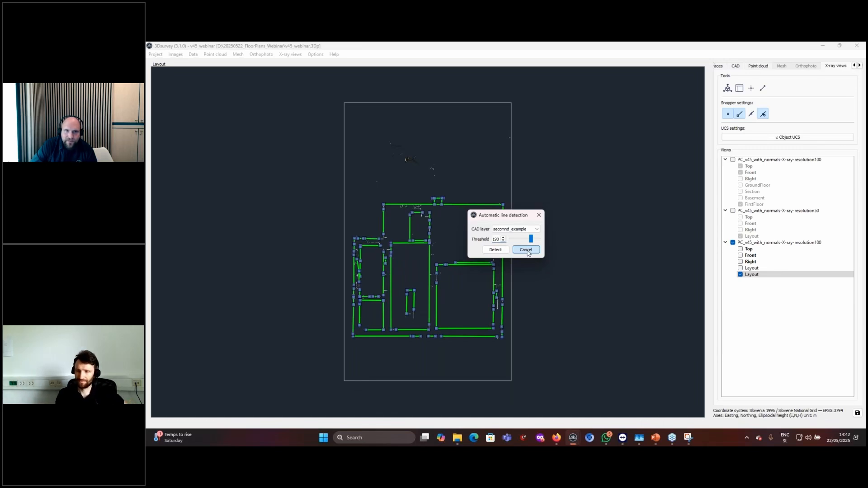
{"action": "left_click", "coordinate": [525, 250]}
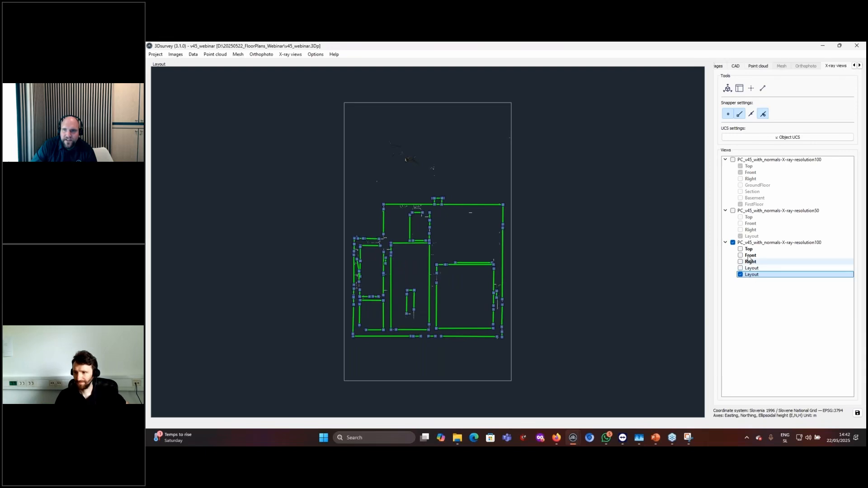
- Hide the last resolution100 X-ray group, and switch to the Sample Project slide in PowerPoint
{"action": "left_click", "coordinate": [733, 243]}
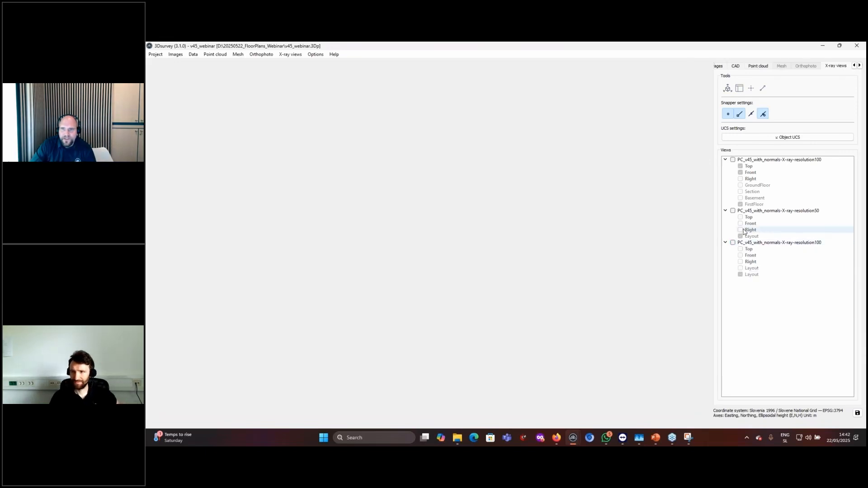
{"action": "left_click", "coordinate": [656, 438]}
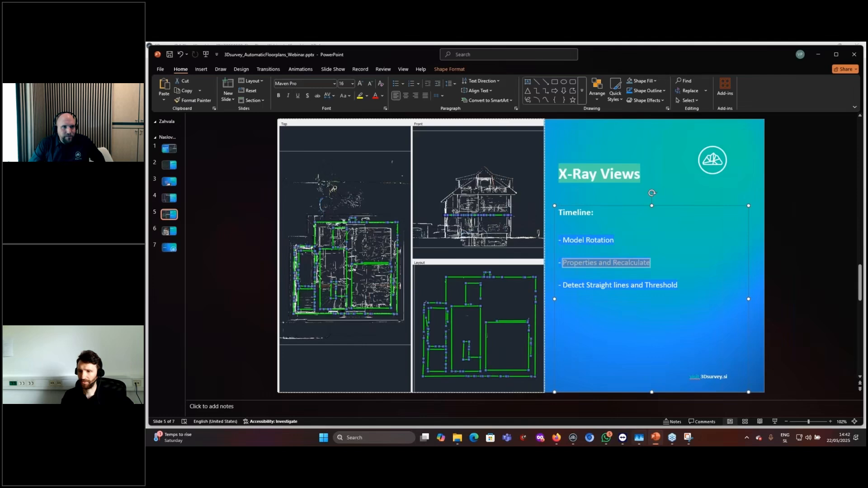
{"action": "left_click", "coordinate": [169, 231]}
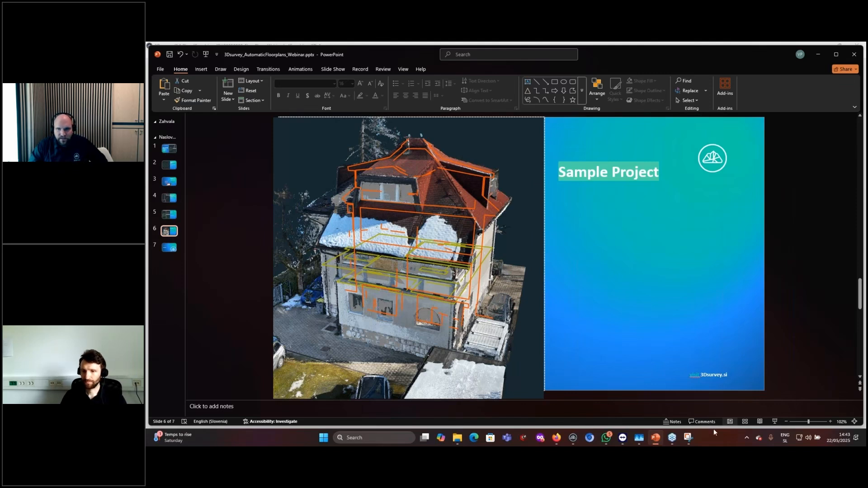
- Return to the v45_webinar project in 3Dsurvey and display only the FirstFloor view of the first resolution100 group
{"action": "mouse_move", "coordinate": [624, 445]}
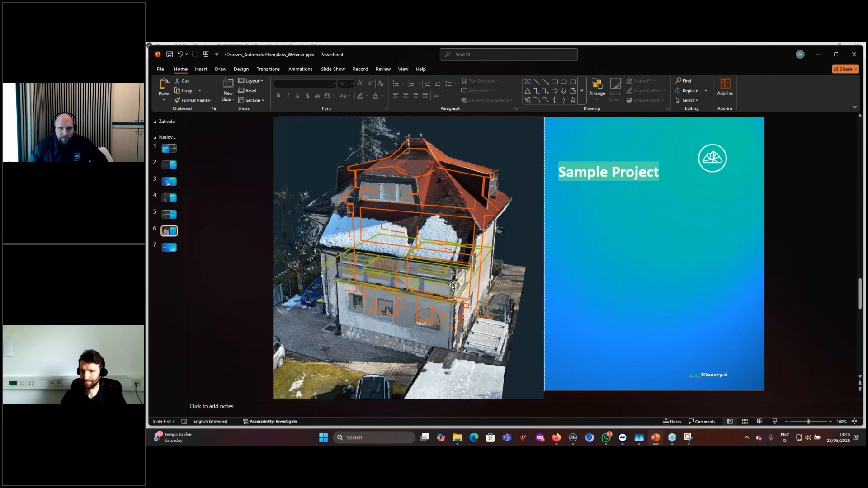
{"action": "mouse_move", "coordinate": [556, 442]}
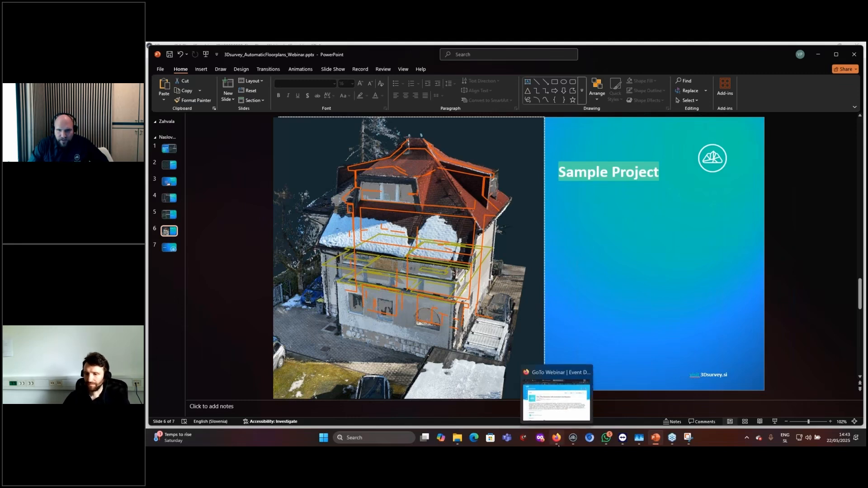
{"action": "mouse_move", "coordinate": [663, 445]}
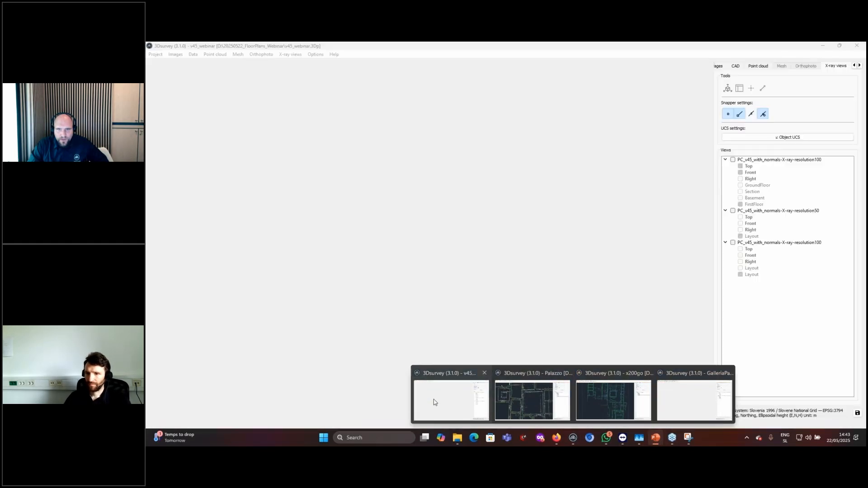
{"action": "left_click", "coordinate": [433, 400]}
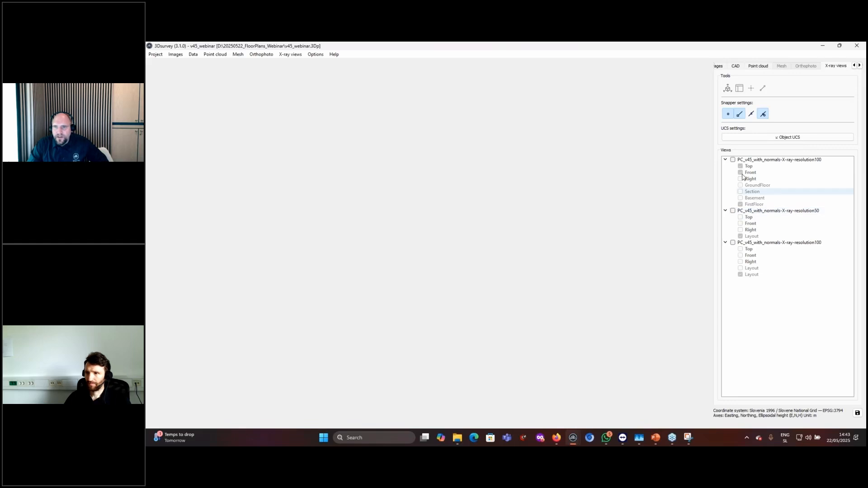
{"action": "left_click", "coordinate": [733, 161]}
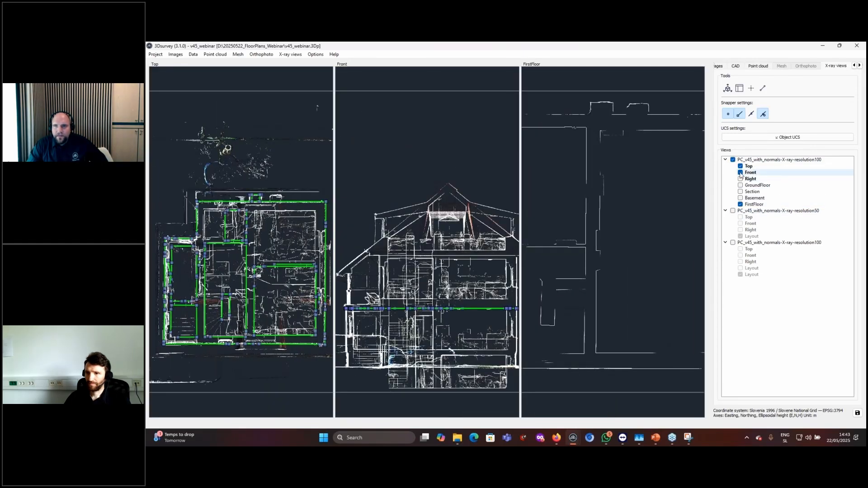
{"action": "left_click", "coordinate": [740, 173]}
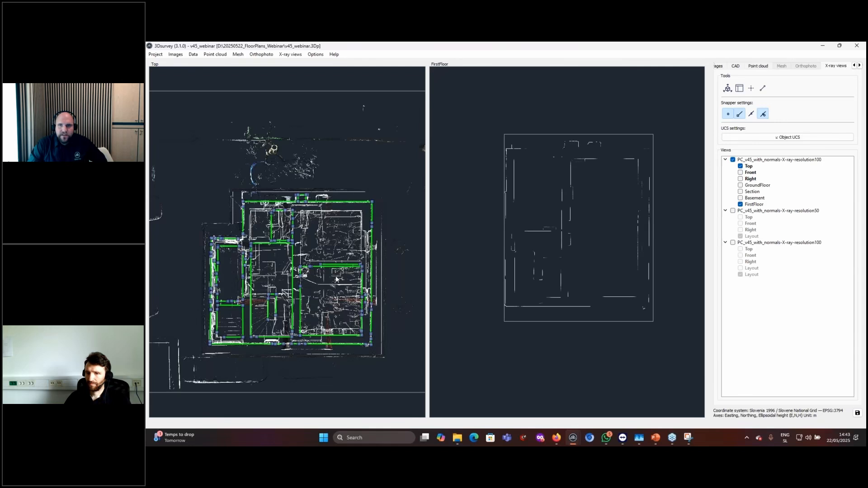
{"action": "left_click", "coordinate": [740, 167]}
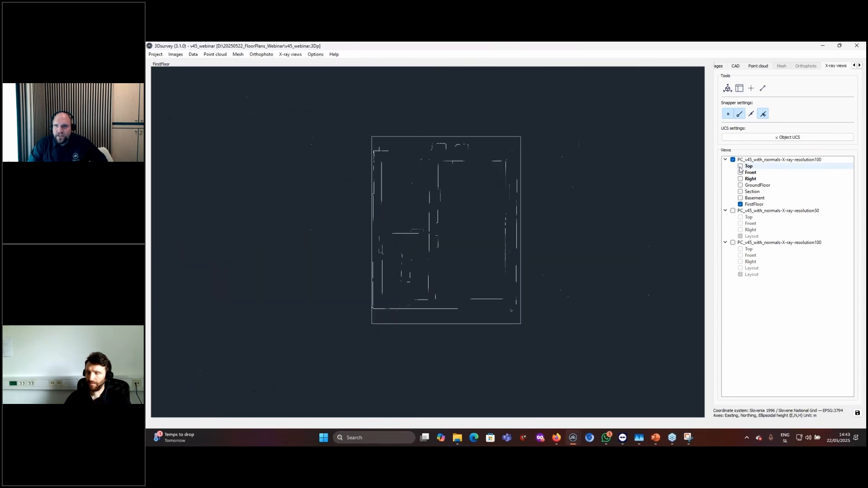
- Hide the CAD layer secomnd_example, show the GroundFloor layer, and inspect its lines on the house point cloud
{"action": "left_click", "coordinate": [736, 67]}
{"action": "left_click", "coordinate": [744, 240]}
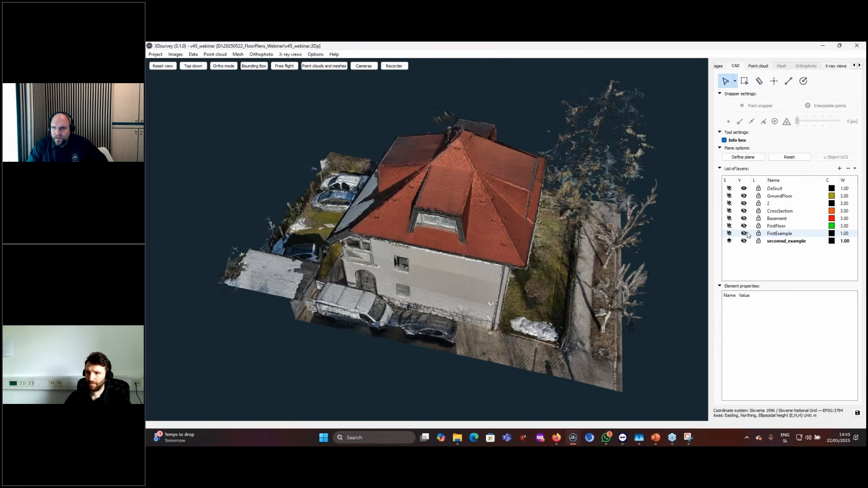
{"action": "left_click", "coordinate": [744, 196]}
{"action": "left_click_drag", "start_coordinate": [507, 306], "coordinate": [602, 361]}
{"action": "scroll", "coordinate": [468, 258], "scroll_direction": "up", "scroll_amount": 4}
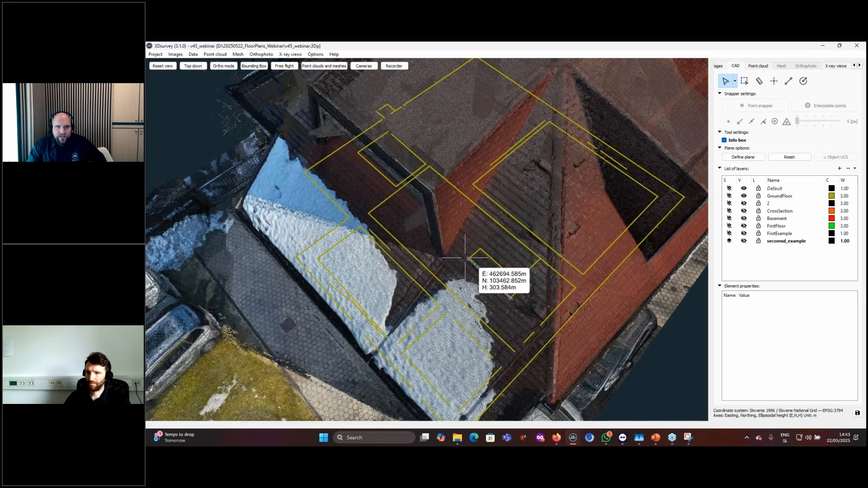
{"action": "left_click_drag", "start_coordinate": [465, 257], "coordinate": [633, 236]}
- Display only the GroundFloor X-ray view of the first resolution100 group in place of FirstFloor
{"action": "left_click", "coordinate": [833, 69]}
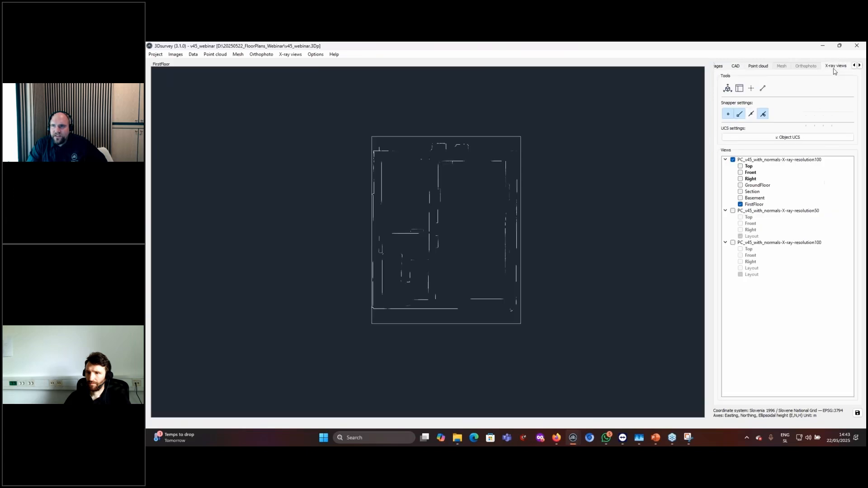
{"action": "left_click", "coordinate": [740, 185]}
{"action": "left_click", "coordinate": [741, 205]}
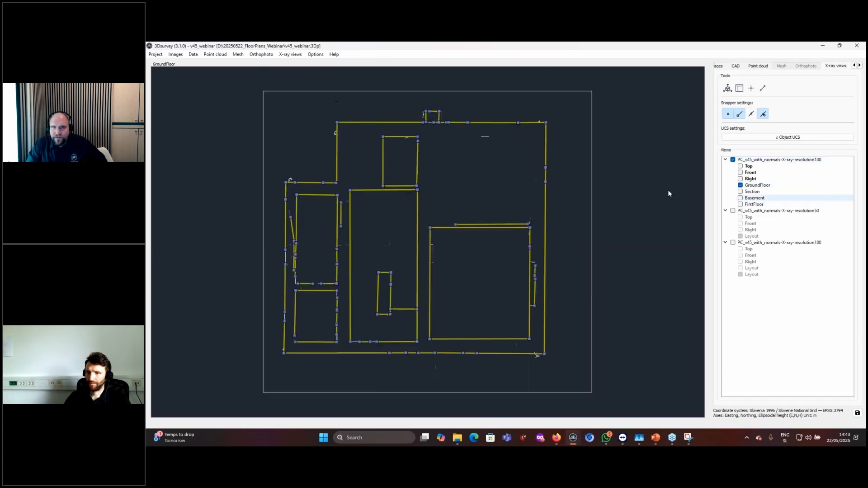
- Examine the detected GroundFloor wall lines against the X-ray image for gaps and unconnected corners
{"action": "scroll", "coordinate": [357, 273], "scroll_direction": "up", "scroll_amount": 1}
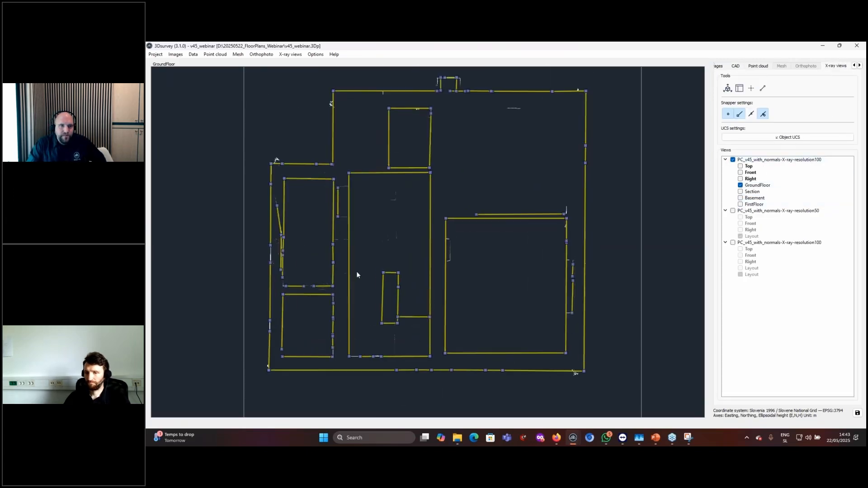
{"action": "scroll", "coordinate": [357, 271], "scroll_direction": "up", "scroll_amount": 2}
{"action": "middle_click_drag", "start_coordinate": [375, 232], "coordinate": [376, 379]}
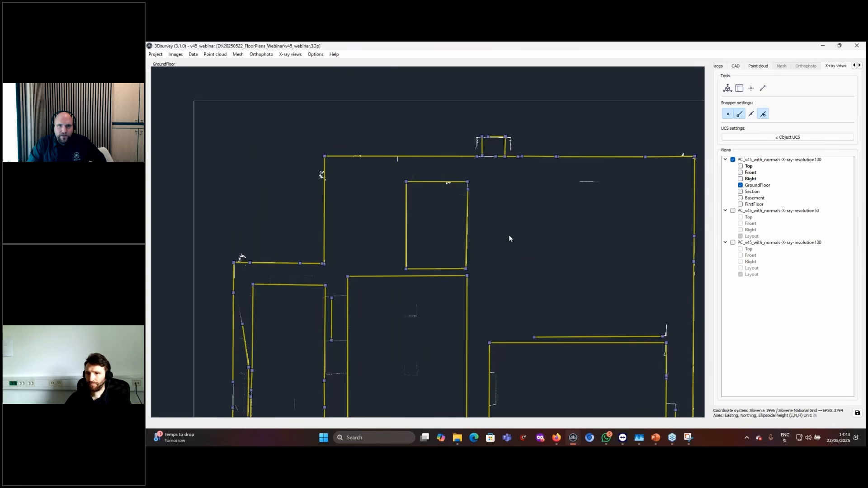
{"action": "scroll", "coordinate": [527, 204], "scroll_direction": "down", "scroll_amount": 3}
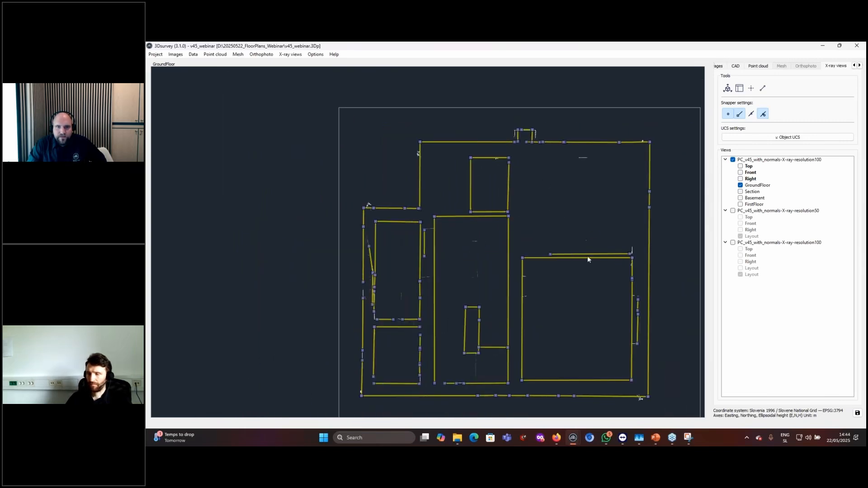
{"action": "scroll", "coordinate": [461, 380], "scroll_direction": "up", "scroll_amount": 6}
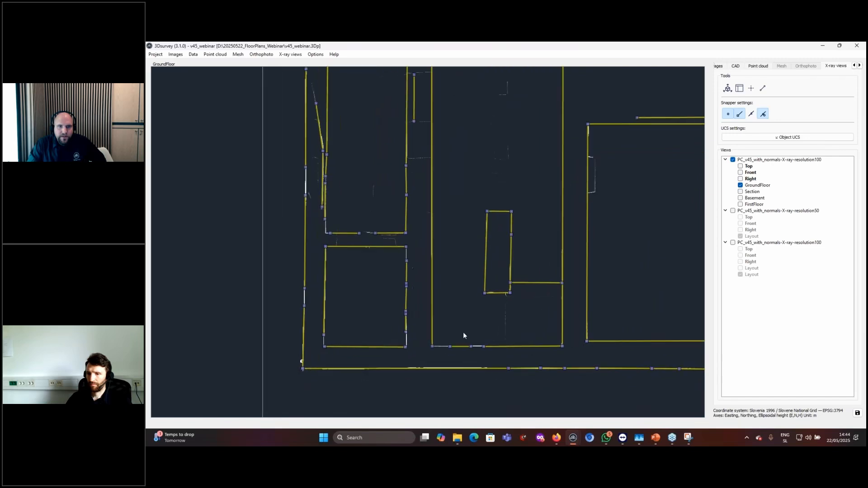
{"action": "scroll", "coordinate": [480, 272], "scroll_direction": "up", "scroll_amount": 5}
{"action": "scroll", "coordinate": [481, 309], "scroll_direction": "down", "scroll_amount": 2}
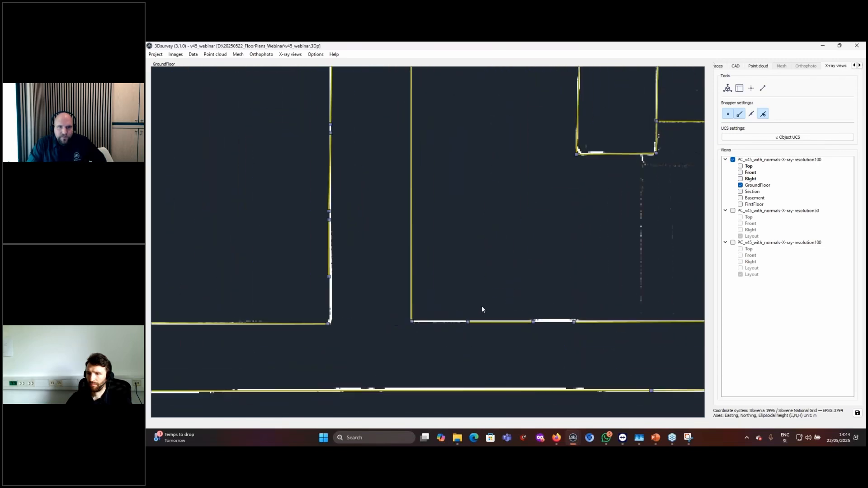
{"action": "scroll", "coordinate": [485, 314], "scroll_direction": "down", "scroll_amount": 3}
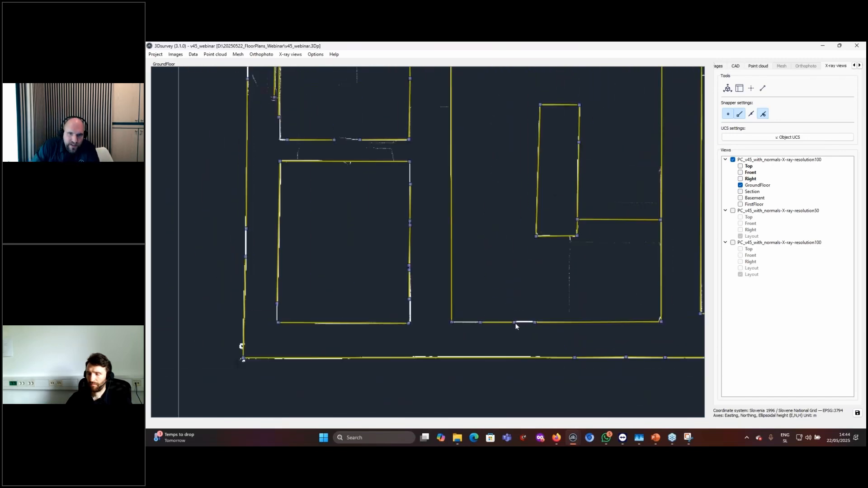
{"action": "scroll", "coordinate": [512, 324], "scroll_direction": "down", "scroll_amount": 1}
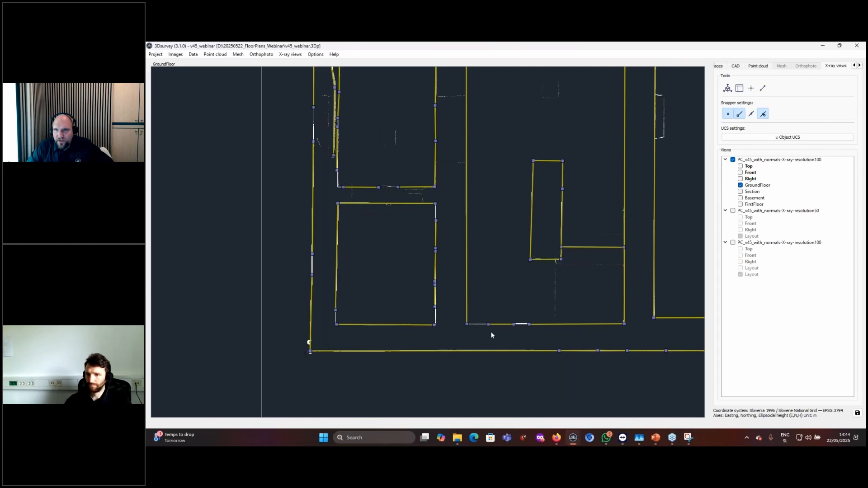
{"action": "scroll", "coordinate": [483, 335], "scroll_direction": "up", "scroll_amount": 5}
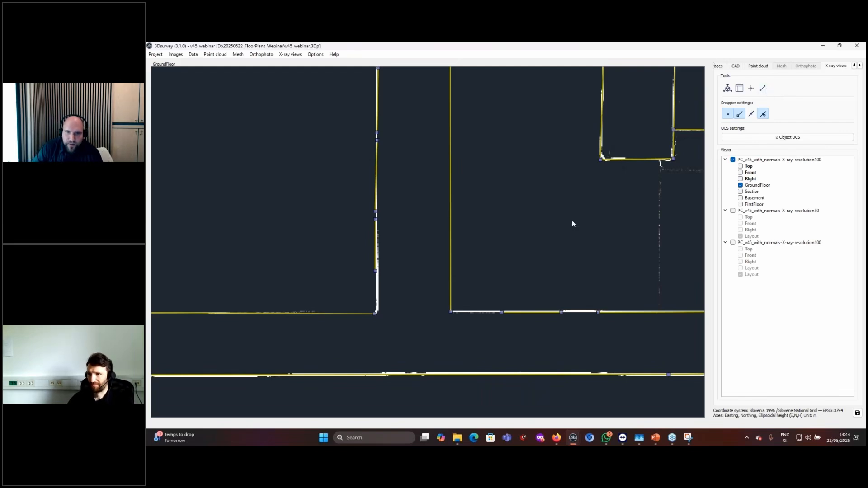
{"action": "scroll", "coordinate": [571, 222], "scroll_direction": "down", "scroll_amount": 3}
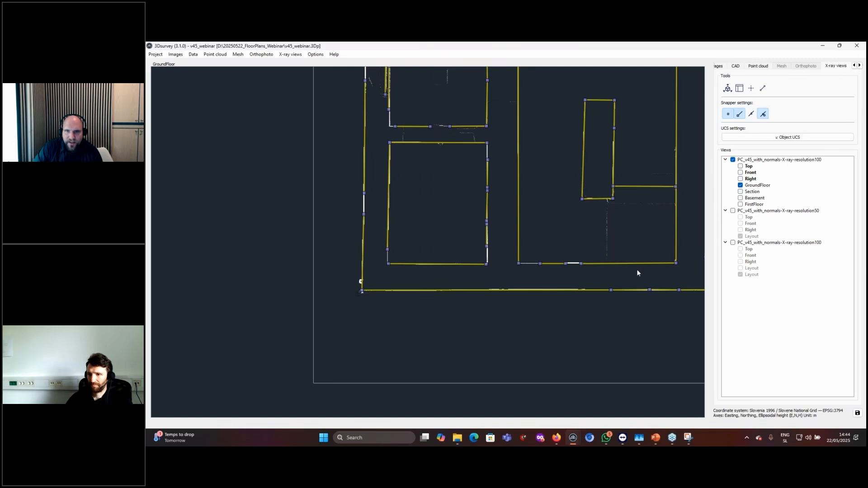
{"action": "scroll", "coordinate": [477, 275], "scroll_direction": "up", "scroll_amount": 3}
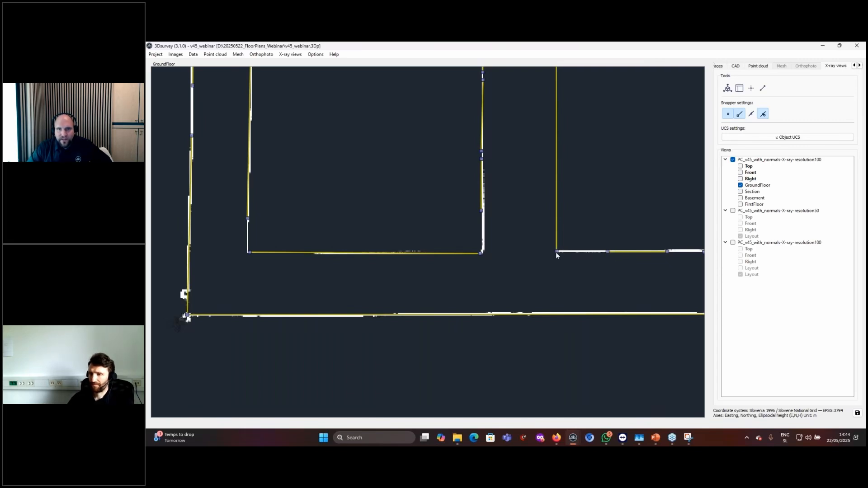
{"action": "scroll", "coordinate": [560, 253], "scroll_direction": "down", "scroll_amount": 2}
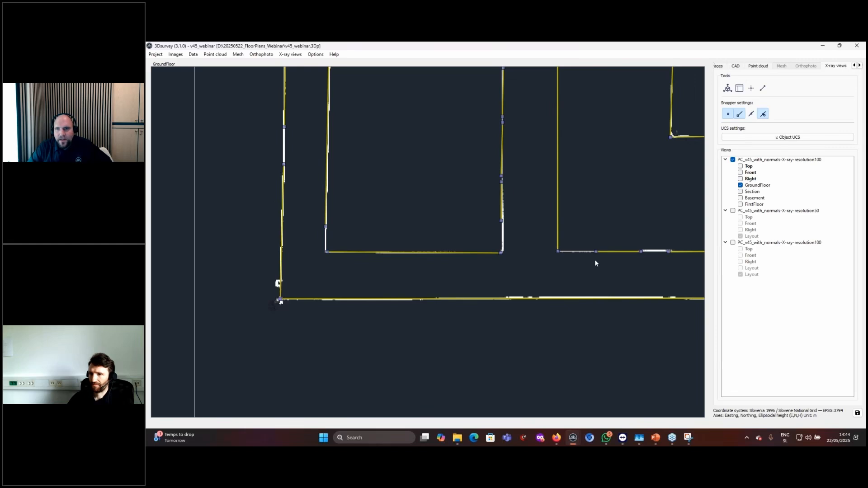
- Extend the bottom wall line of the central room to its lower-left corner by snapping its free endpoint there
{"action": "middle_click_drag", "start_coordinate": [595, 260], "coordinate": [514, 280]}
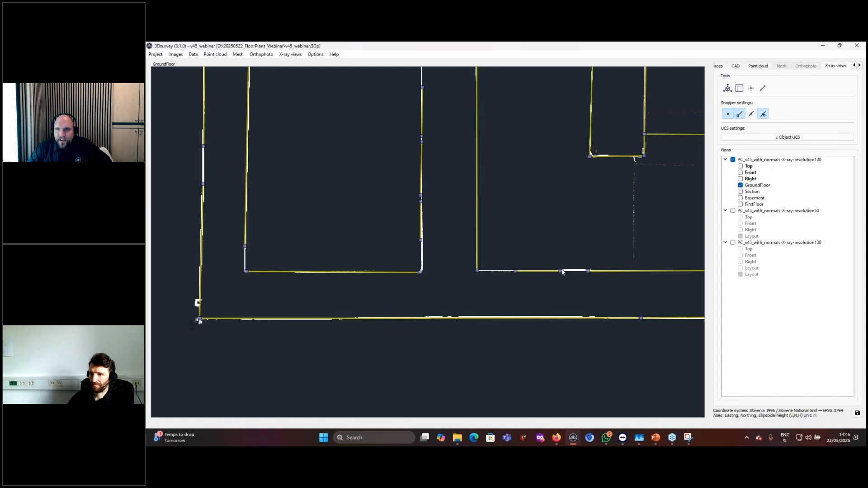
{"action": "scroll", "coordinate": [560, 272], "scroll_direction": "up", "scroll_amount": 3}
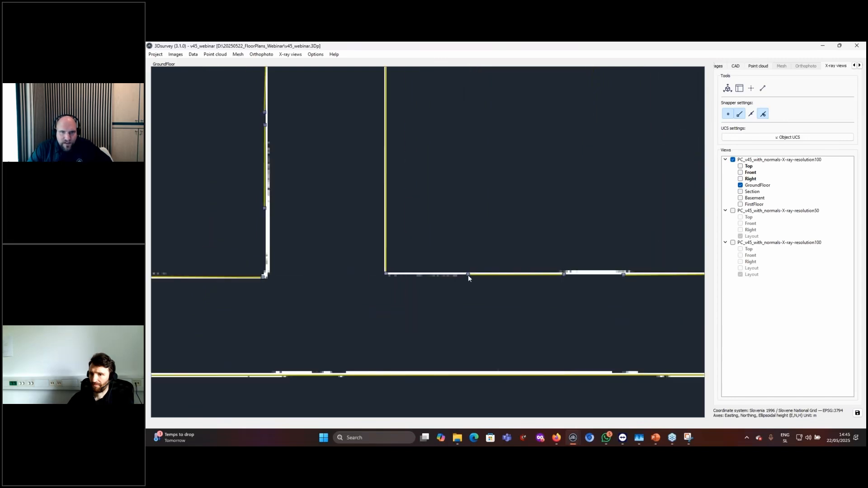
{"action": "left_click_drag", "start_coordinate": [468, 274], "coordinate": [386, 274]}
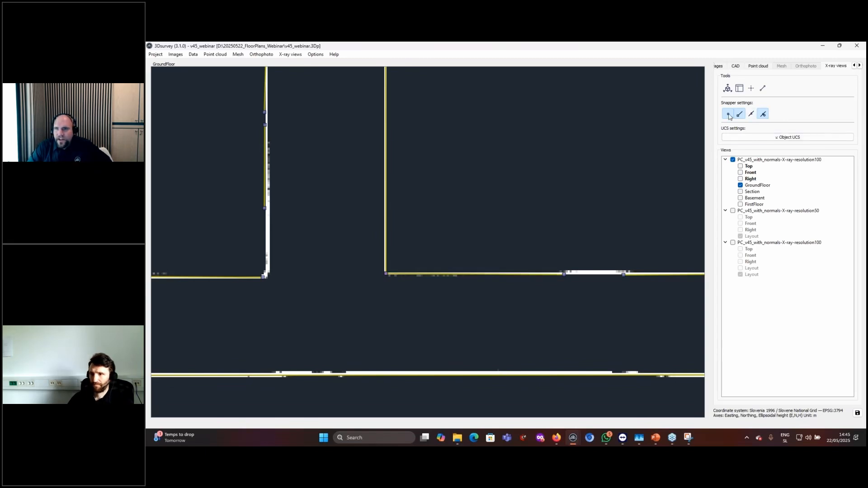
- Close the gap in the central room's bottom wall by snapping the left segment's endpoint to the neighbouring segment on the GroundFloor view
{"action": "left_click", "coordinate": [763, 115]}
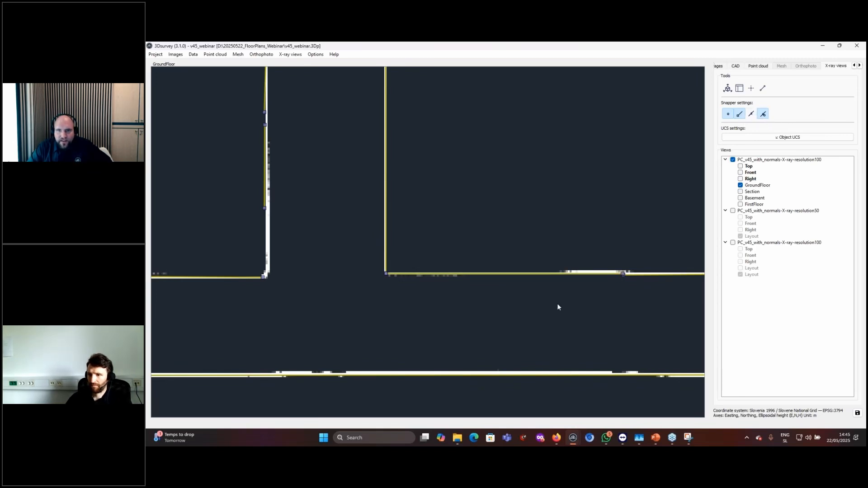
{"action": "scroll", "coordinate": [622, 278], "scroll_direction": "up", "scroll_amount": 1}
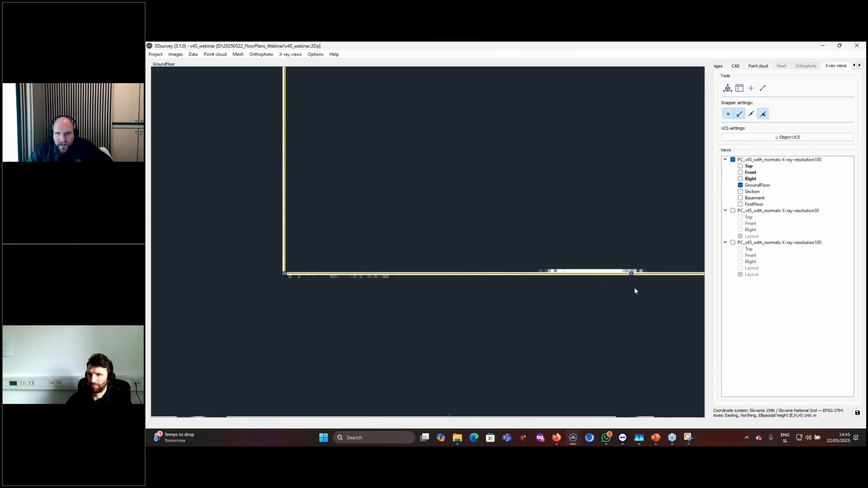
{"action": "scroll", "coordinate": [635, 290], "scroll_direction": "down", "scroll_amount": 3}
{"action": "scroll", "coordinate": [535, 292], "scroll_direction": "up", "scroll_amount": 4}
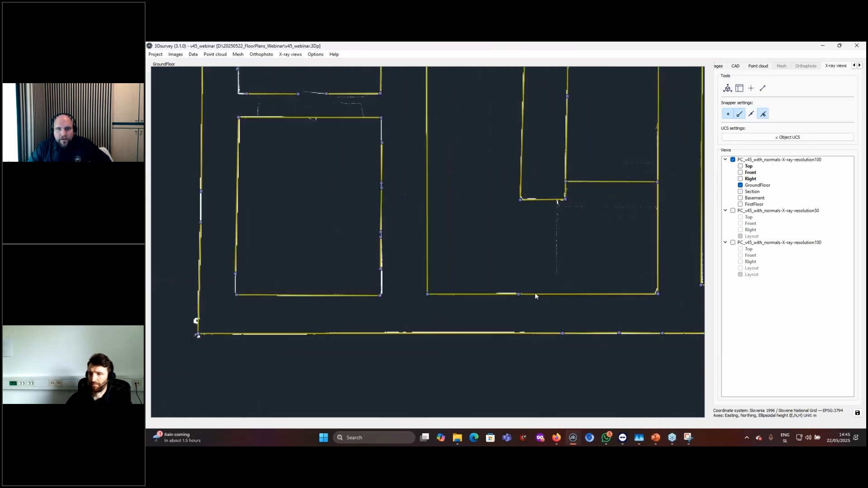
{"action": "scroll", "coordinate": [530, 327], "scroll_direction": "down", "scroll_amount": 2}
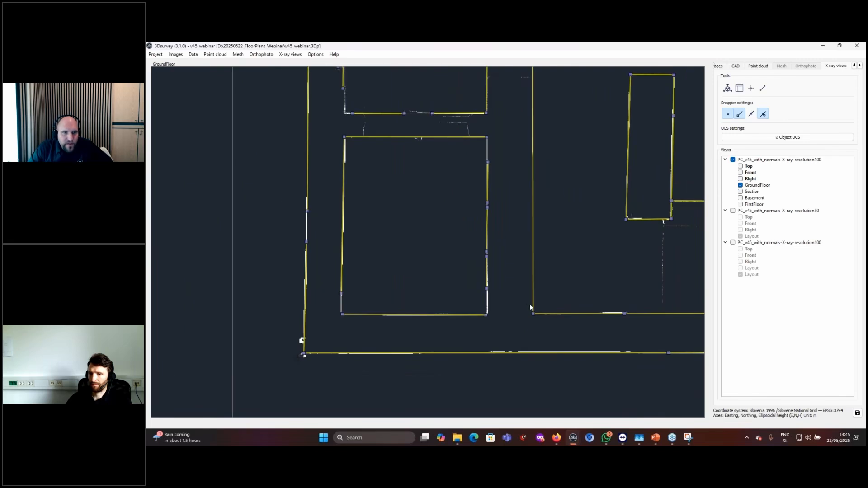
{"action": "scroll", "coordinate": [539, 304], "scroll_direction": "down", "scroll_amount": 3}
{"action": "middle_click_drag", "start_coordinate": [586, 111], "coordinate": [593, 326]}
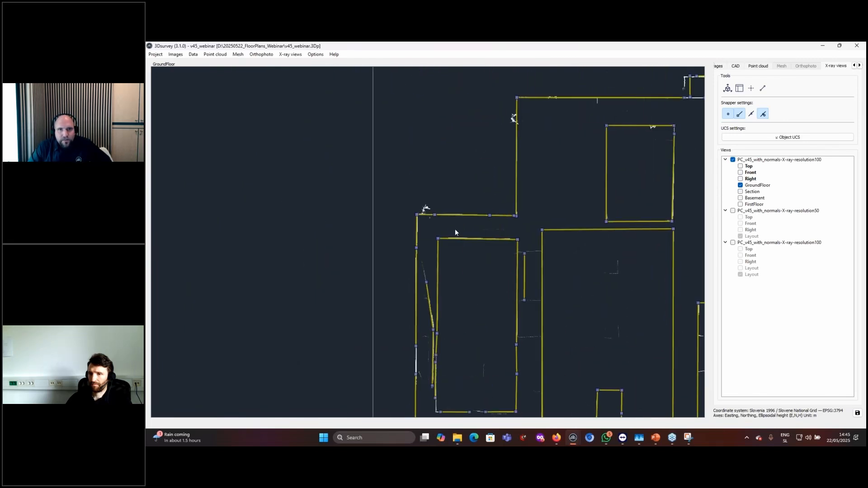
{"action": "scroll", "coordinate": [494, 229], "scroll_direction": "down", "scroll_amount": 3}
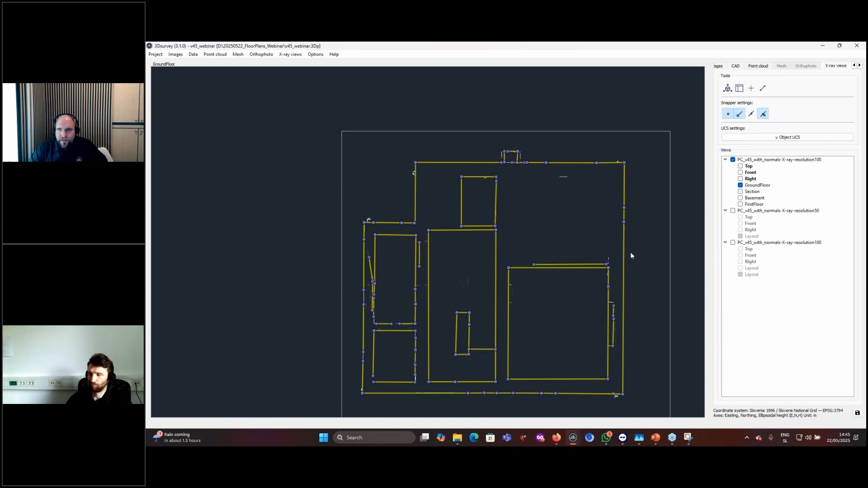
- Display the Section and Top X-ray views of the first resolution100 group in place of GroundFloor
{"action": "left_click", "coordinate": [741, 192]}
{"action": "left_click", "coordinate": [741, 185]}
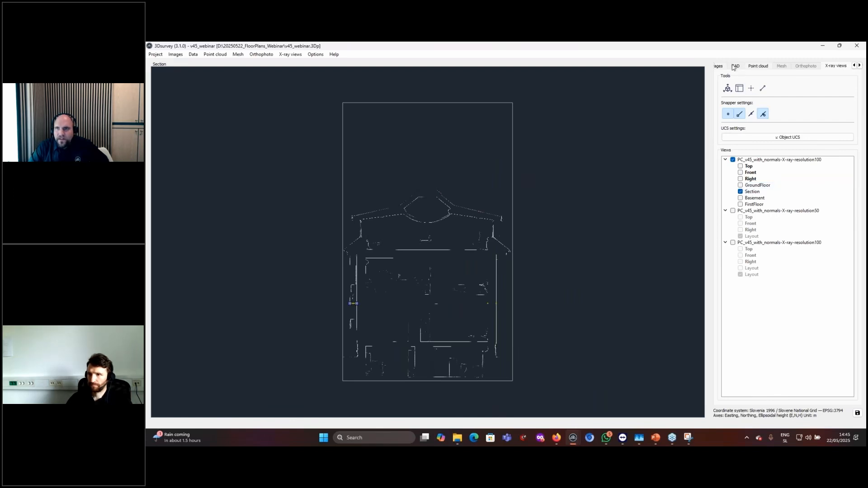
{"action": "left_click", "coordinate": [741, 165]}
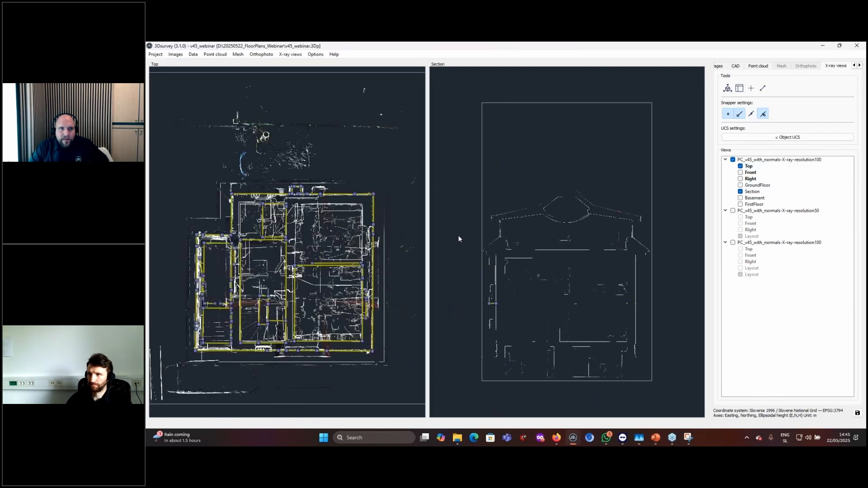
- Check the Section view's parameters and where its cut runs through the house on the Top view
{"action": "left_click", "coordinate": [753, 192]}
{"action": "right_click", "coordinate": [756, 192]}
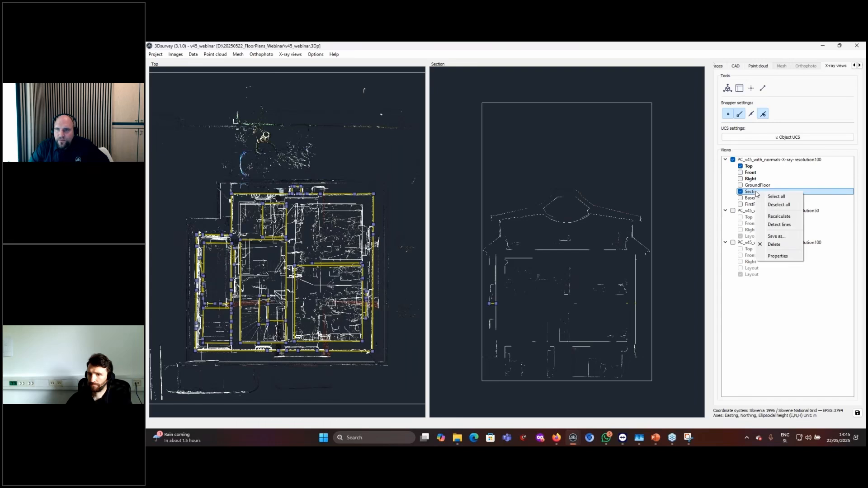
{"action": "left_click", "coordinate": [781, 256]}
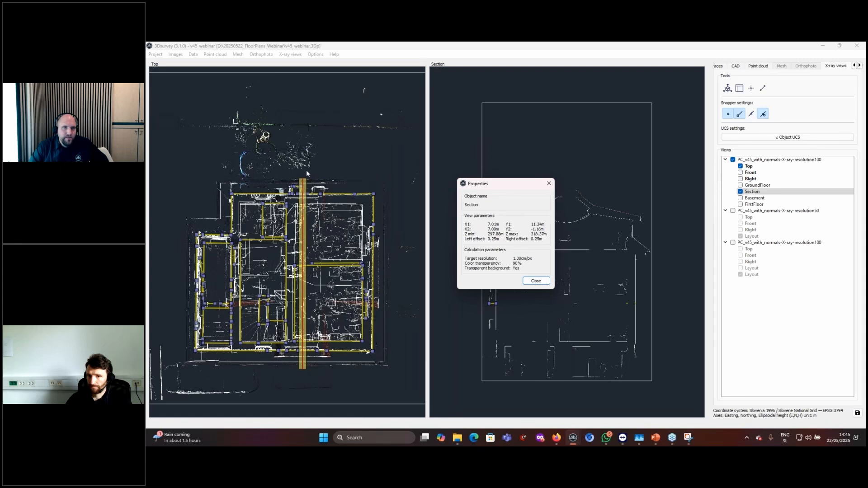
{"action": "left_click", "coordinate": [536, 281]}
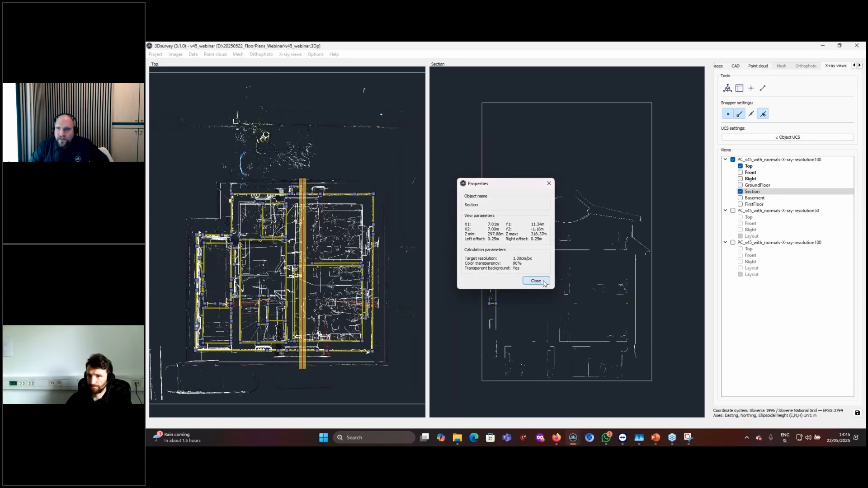
- Show the CrossSection CAD layer and inspect its vertical section lines on the house point cloud from an oblique angle
{"action": "left_click", "coordinate": [735, 66]}
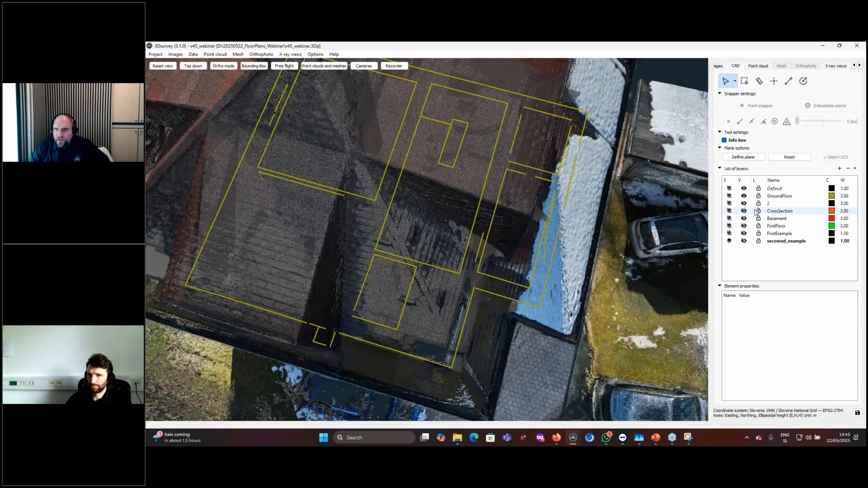
{"action": "left_click", "coordinate": [744, 211]}
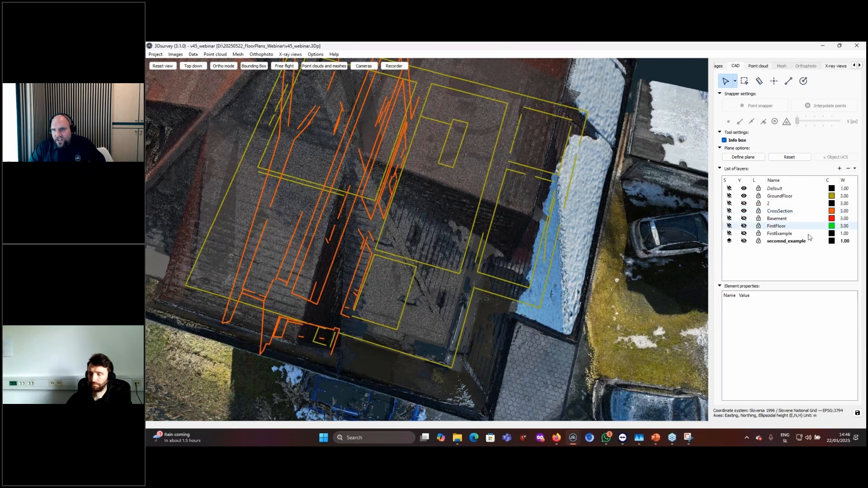
{"action": "left_click_drag", "start_coordinate": [609, 285], "coordinate": [597, 199]}
{"action": "left_click_drag", "start_coordinate": [442, 254], "coordinate": [457, 257]}
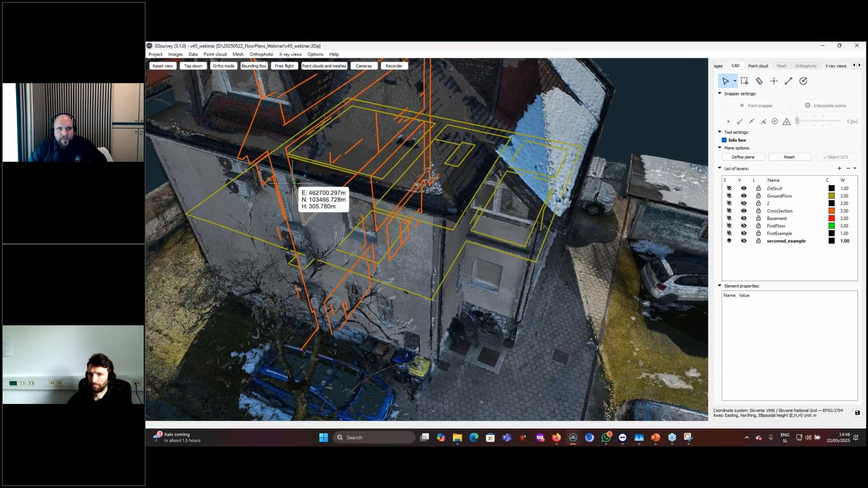
{"action": "scroll", "coordinate": [308, 197], "scroll_direction": "down", "scroll_amount": 3}
- Select all similar polylines on the CrossSection layer and set their color to By layer
{"action": "left_click", "coordinate": [331, 118]}
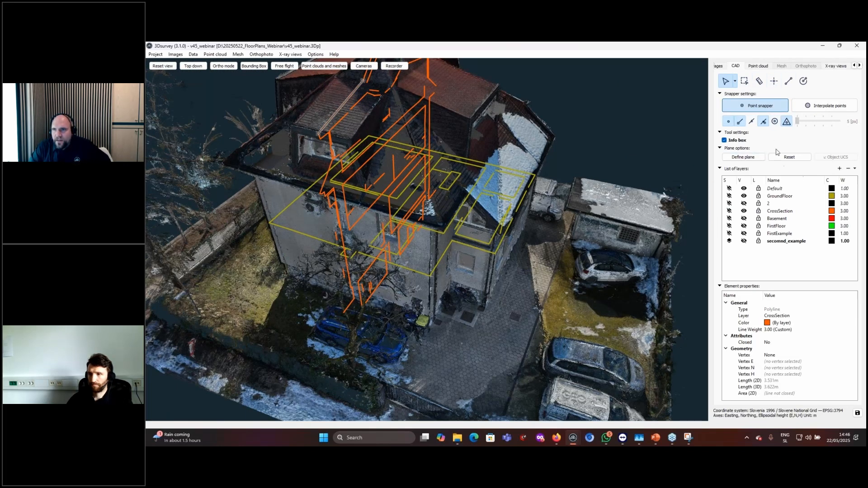
{"action": "left_click", "coordinate": [736, 82]}
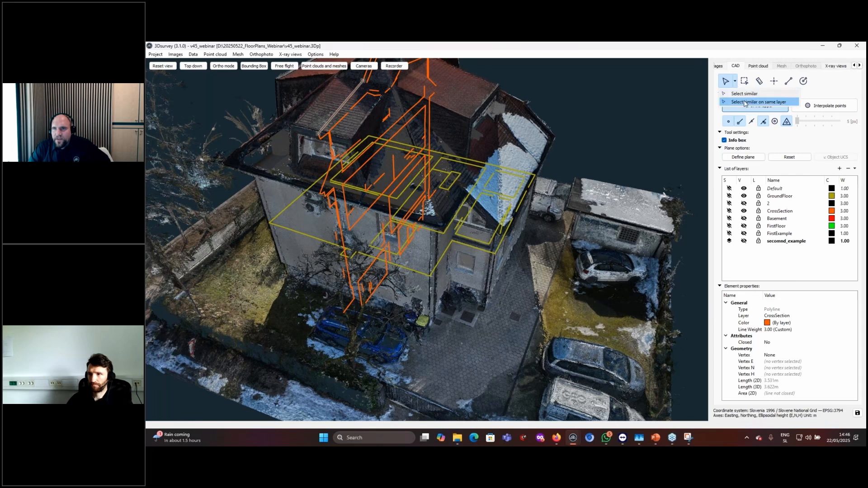
{"action": "left_click", "coordinate": [744, 100]}
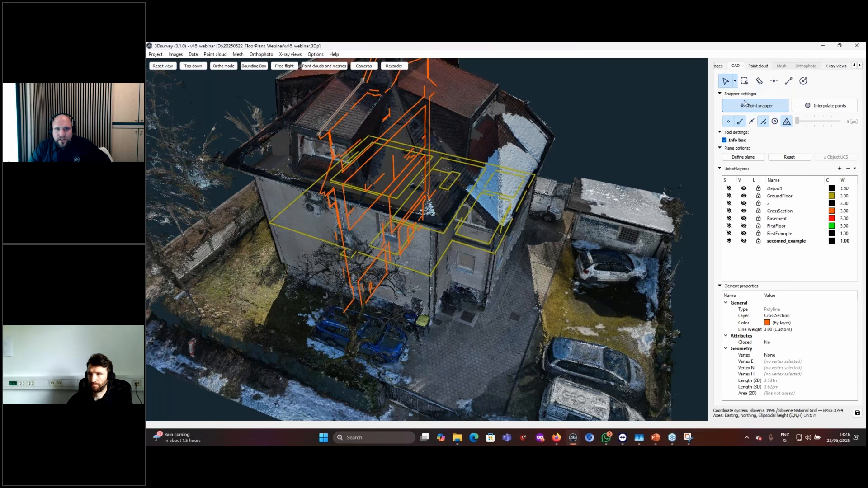
{"action": "left_click", "coordinate": [804, 317]}
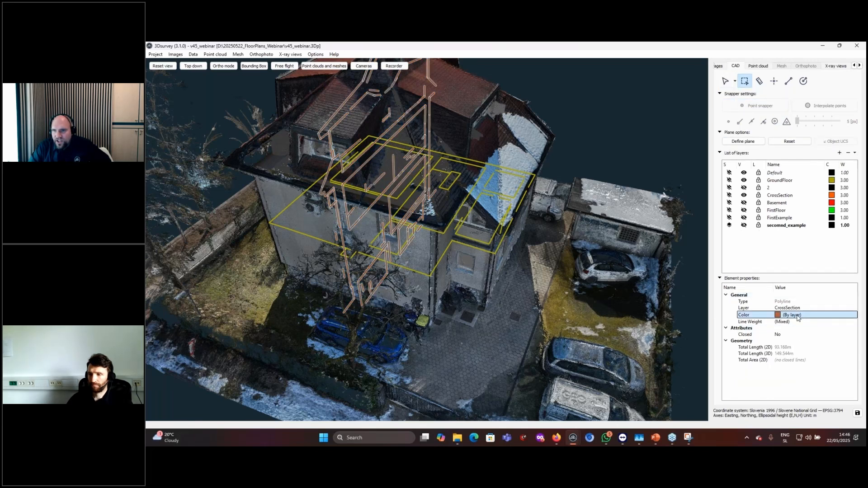
{"action": "left_click", "coordinate": [798, 315]}
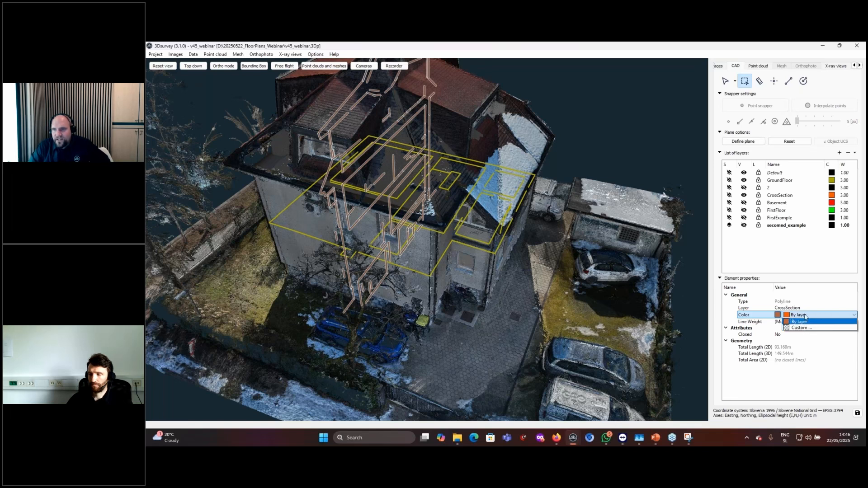
{"action": "left_click", "coordinate": [798, 322]}
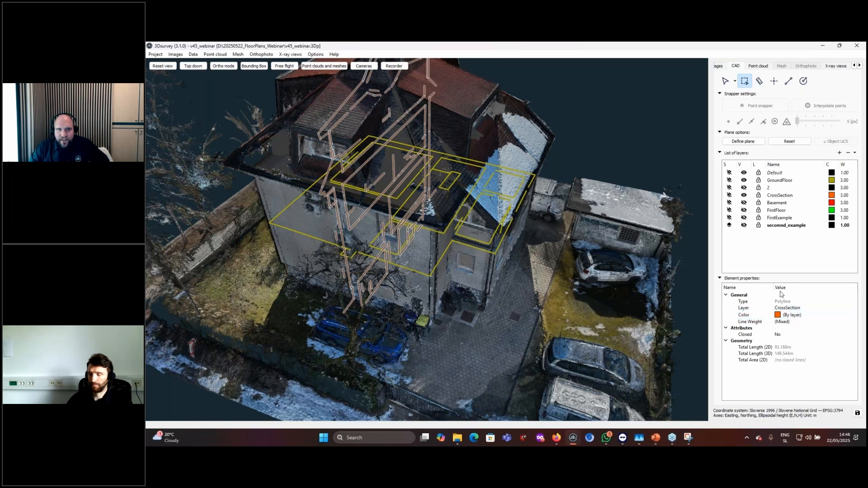
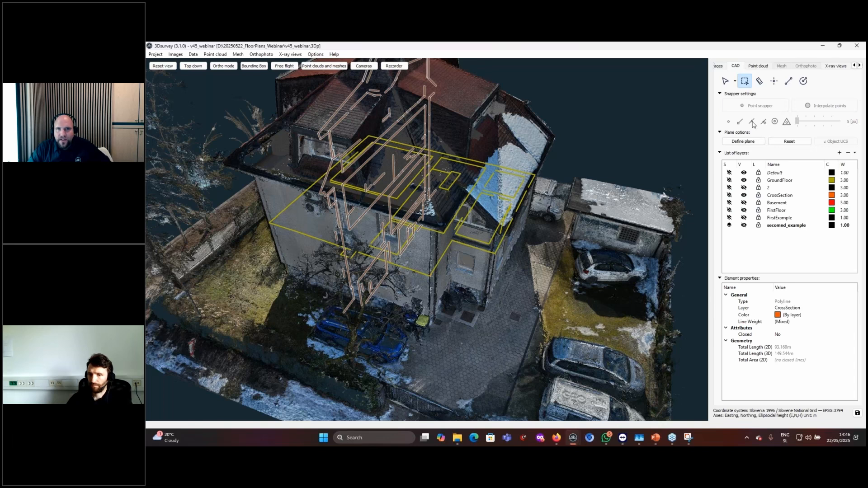
- Display the Section X-ray view alone and examine the detected lines along the floors, rooms and left outer wall
{"action": "left_click", "coordinate": [831, 67]}
{"action": "scroll", "coordinate": [436, 398], "scroll_direction": "up", "scroll_amount": 5}
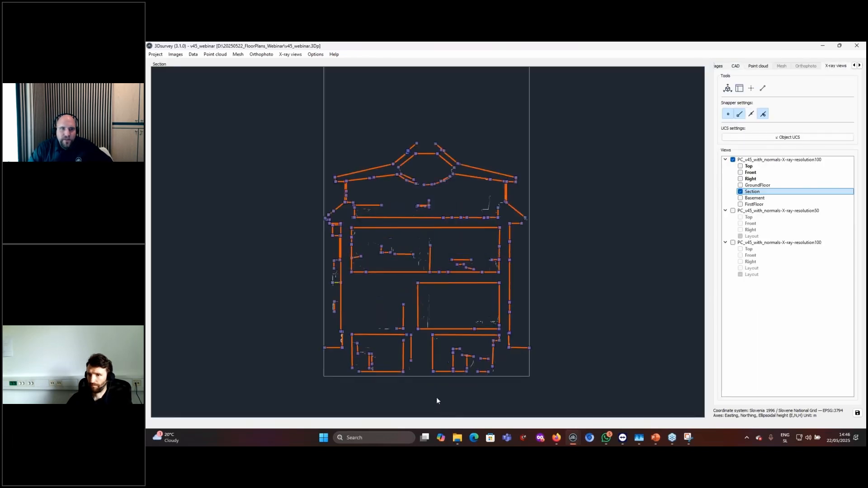
{"action": "middle_click_drag", "start_coordinate": [459, 273], "coordinate": [511, 290]}
{"action": "scroll", "coordinate": [511, 290], "scroll_direction": "up", "scroll_amount": 5}
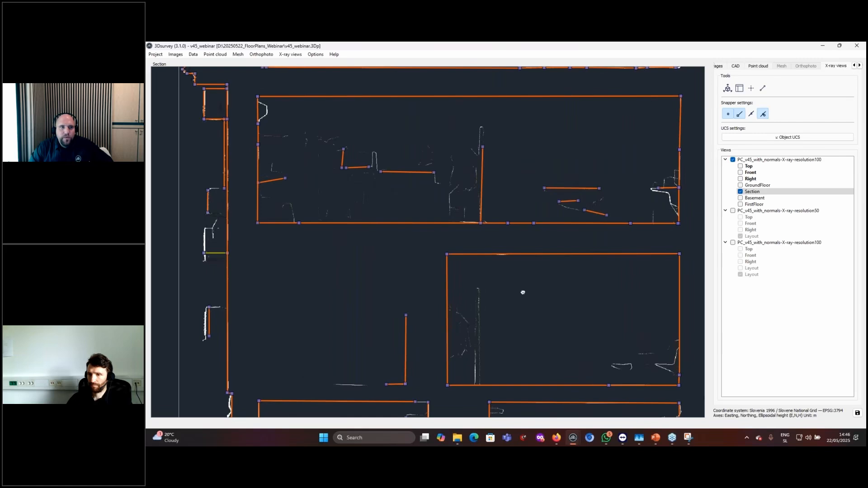
{"action": "middle_click_drag", "start_coordinate": [523, 293], "coordinate": [569, 306]}
{"action": "scroll", "coordinate": [337, 300], "scroll_direction": "up", "scroll_amount": 1}
{"action": "middle_click_drag", "start_coordinate": [352, 313], "coordinate": [469, 333]}
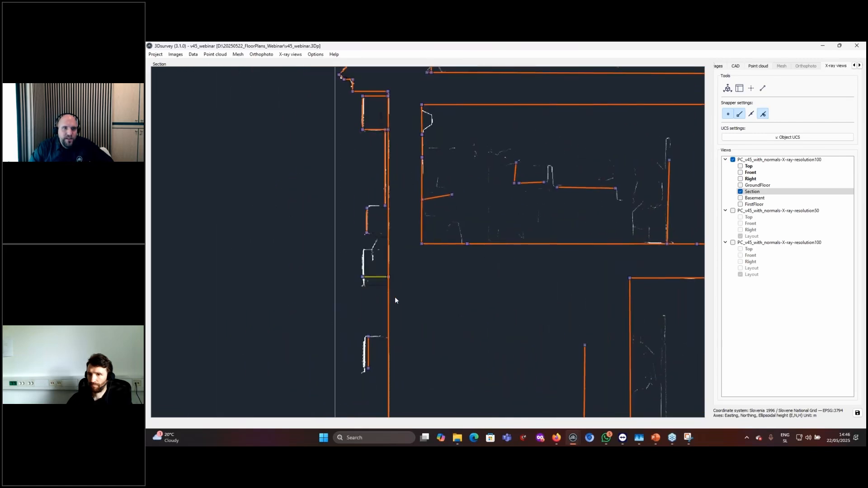
{"action": "middle_click_drag", "start_coordinate": [396, 298], "coordinate": [427, 267]}
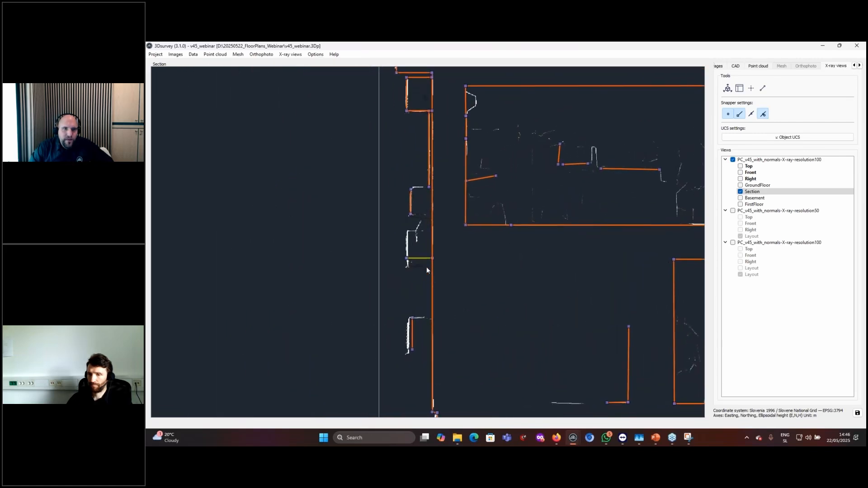
- Hide the GroundFloor layer so that only the cross-section lines overlay the Section X-ray view
{"action": "left_click", "coordinate": [735, 66]}
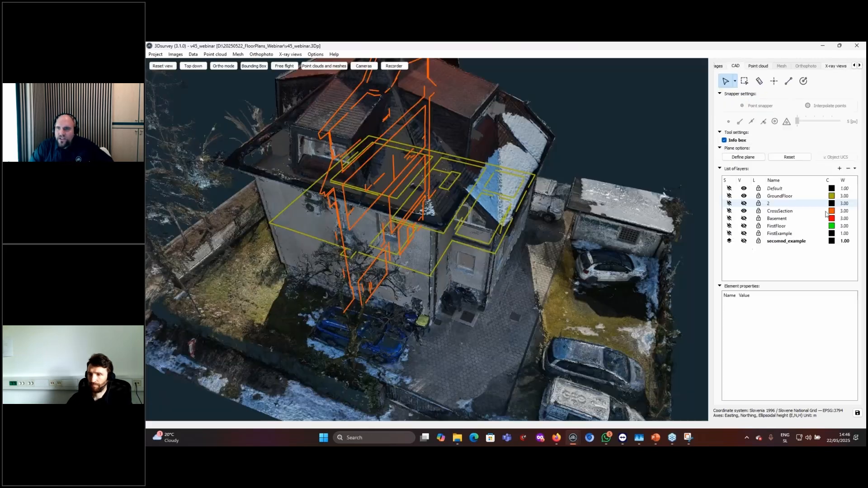
{"action": "left_click", "coordinate": [744, 196]}
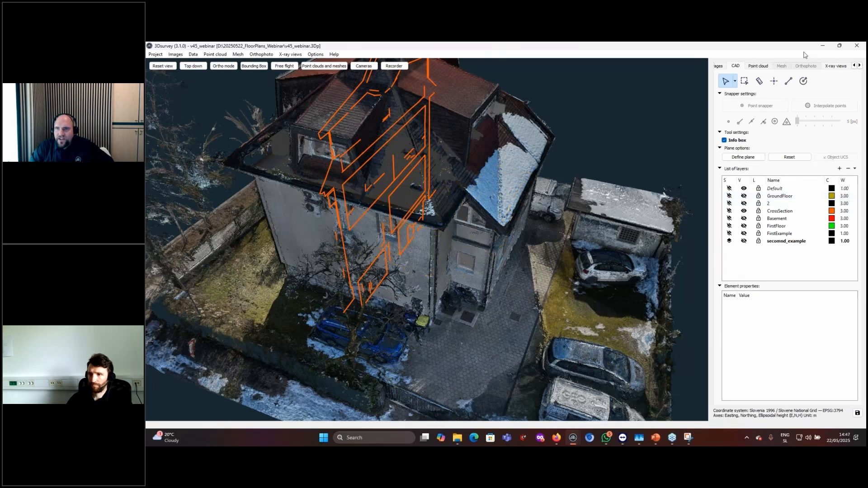
{"action": "left_click", "coordinate": [836, 66]}
{"action": "scroll", "coordinate": [452, 220], "scroll_direction": "up", "scroll_amount": 4}
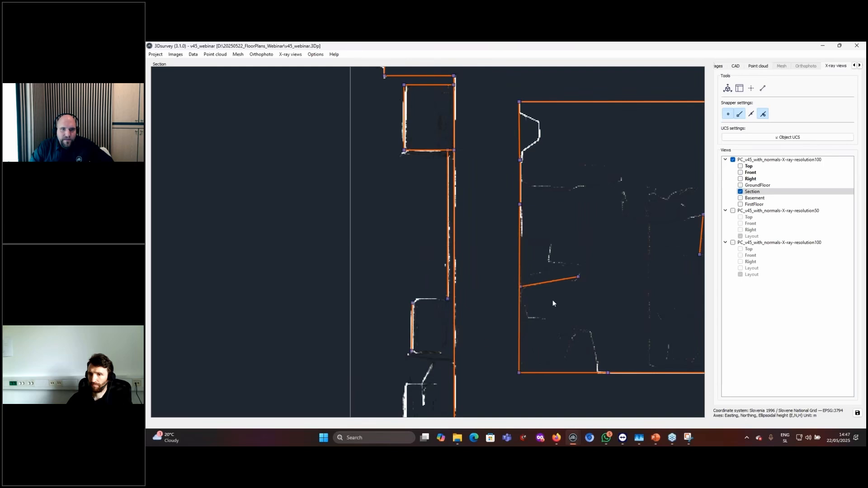
{"action": "middle_click_drag", "start_coordinate": [516, 308], "coordinate": [535, 232]}
- Make CrossSection the active CAD layer for drawing polylines in the Section X-ray view
{"action": "left_click", "coordinate": [762, 88]}
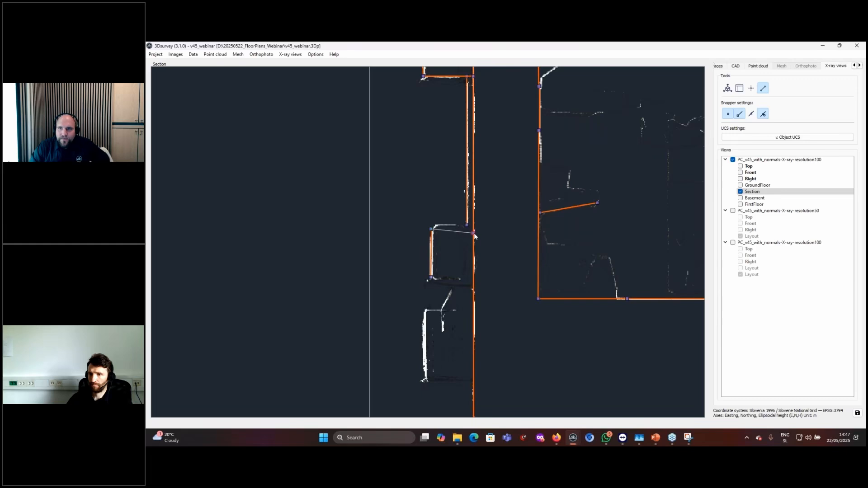
{"action": "left_click", "coordinate": [734, 66]}
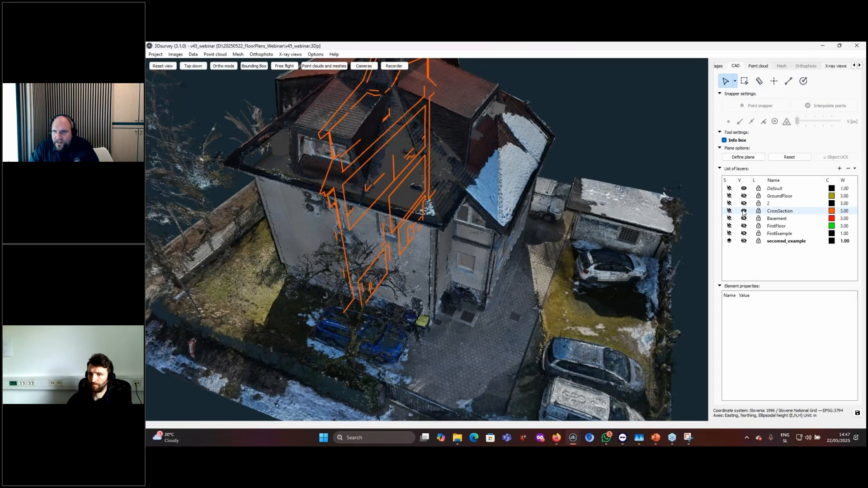
{"action": "left_click", "coordinate": [744, 211]}
{"action": "left_click", "coordinate": [744, 212]}
{"action": "left_click", "coordinate": [729, 210]}
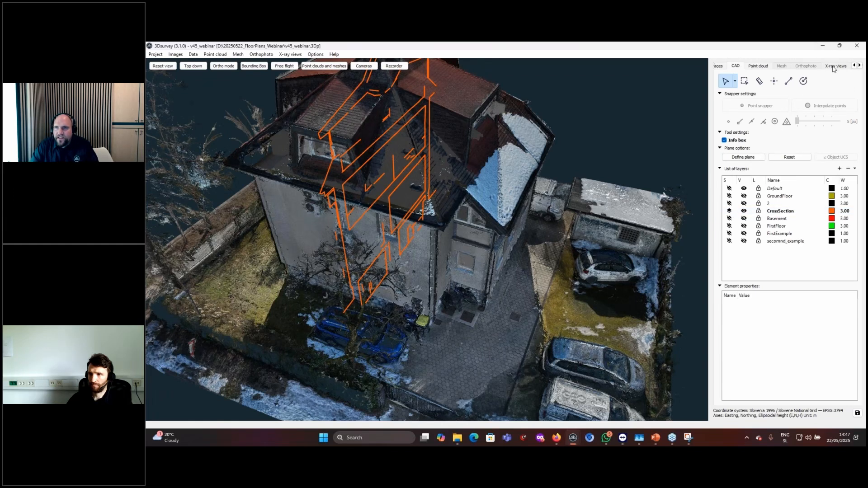
{"action": "left_click", "coordinate": [835, 67]}
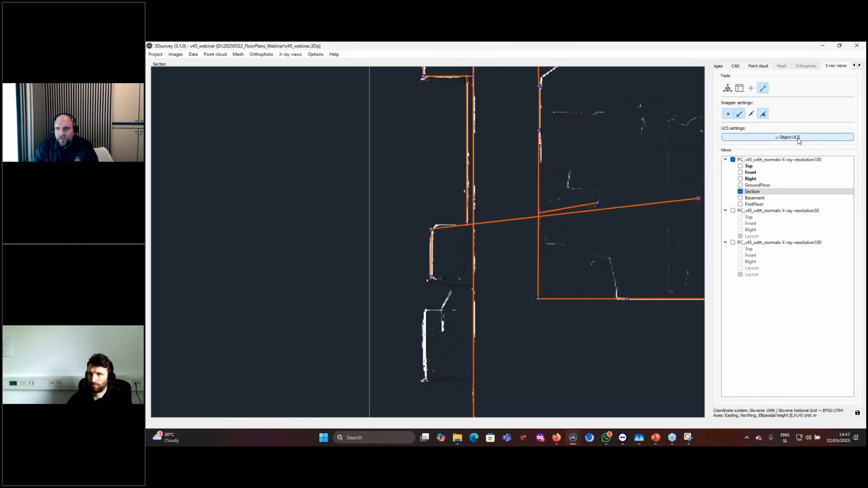
- With Object UCS enabled, draw two horizontal lines joining the short vertical segment's ends to the left outer wall in the Section view
{"action": "left_click", "coordinate": [474, 231]}
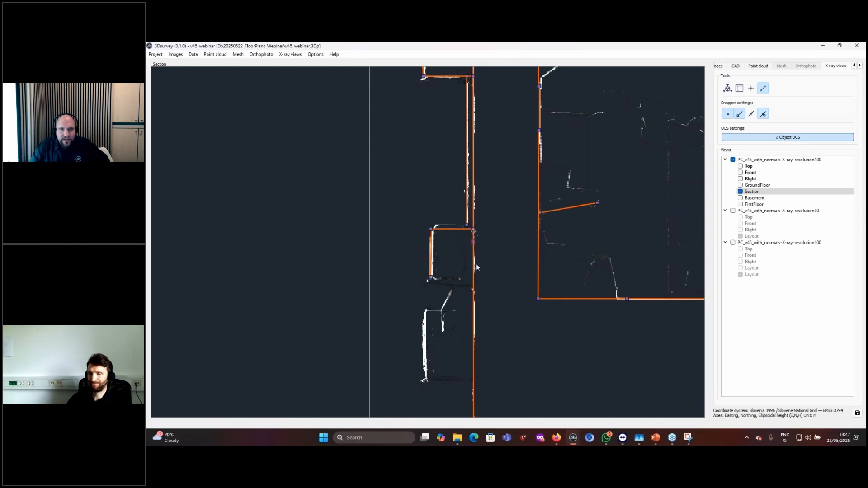
{"action": "left_click", "coordinate": [431, 277]}
{"action": "left_click", "coordinate": [473, 278]}
{"action": "scroll", "coordinate": [479, 294], "scroll_direction": "down", "scroll_amount": 2}
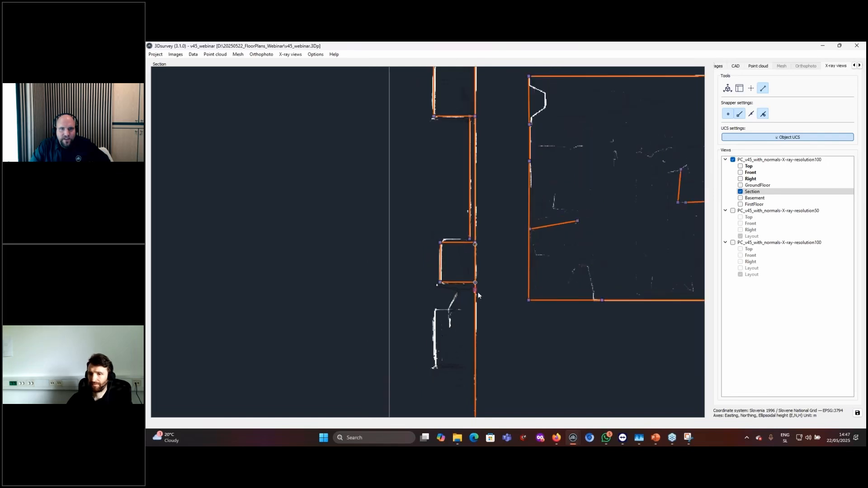
{"action": "middle_click_drag", "start_coordinate": [494, 271], "coordinate": [449, 415]}
{"action": "middle_click_drag", "start_coordinate": [596, 127], "coordinate": [331, 402]}
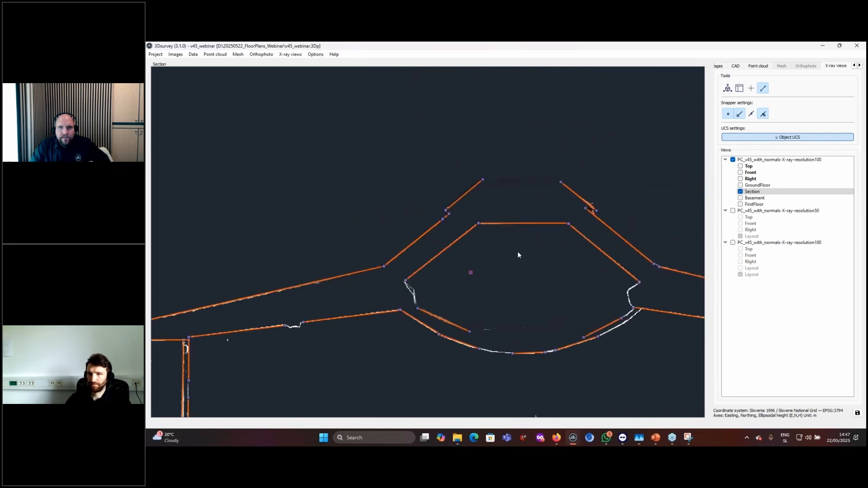
- Draw a horizontal line across the open roof top from the left slope's upper end and join the right slope's upper end to it
{"action": "left_click", "coordinate": [482, 179]}
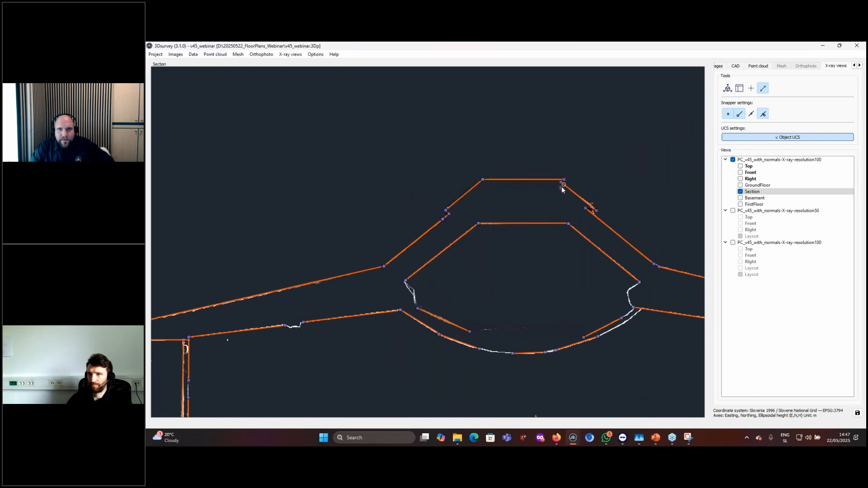
{"action": "scroll", "coordinate": [560, 184], "scroll_direction": "up", "scroll_amount": 3}
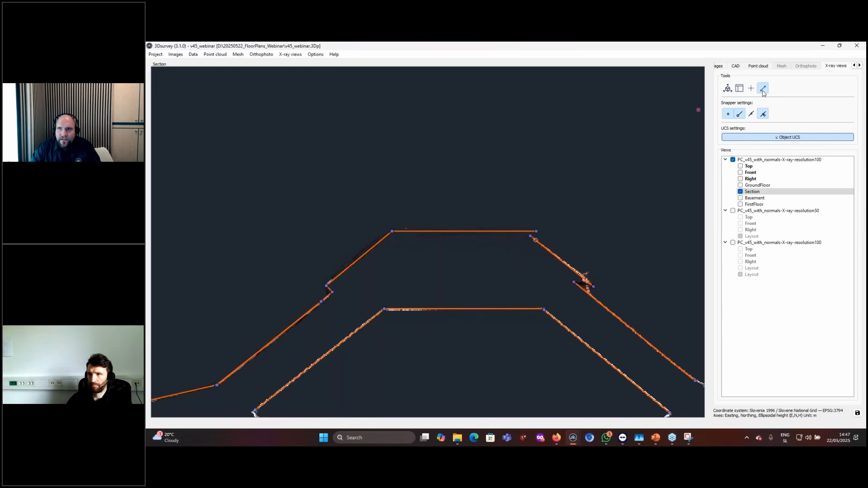
{"action": "scroll", "coordinate": [533, 238], "scroll_direction": "up", "scroll_amount": 2}
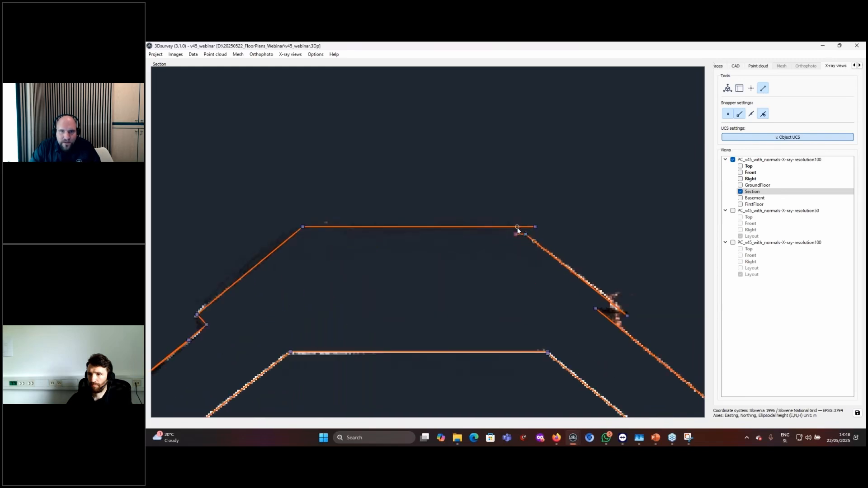
{"action": "left_click", "coordinate": [526, 234]}
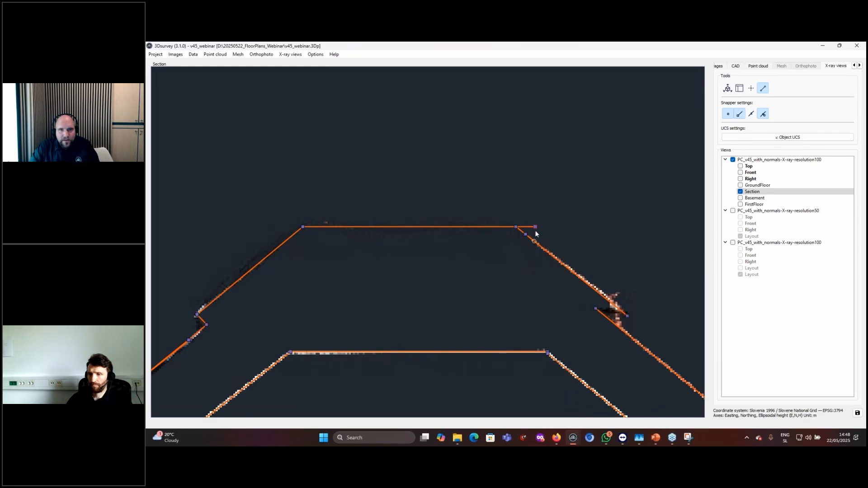
- Finish the polyline and snap the roof-top line's overshooting right endpoint back to its corner with the right slope
{"action": "key", "text": "Escape"}
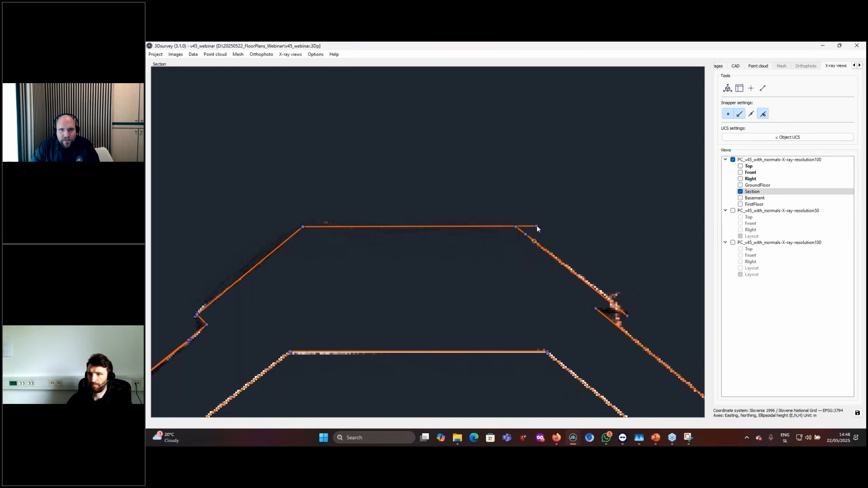
{"action": "left_click_drag", "start_coordinate": [536, 226], "coordinate": [515, 227]}
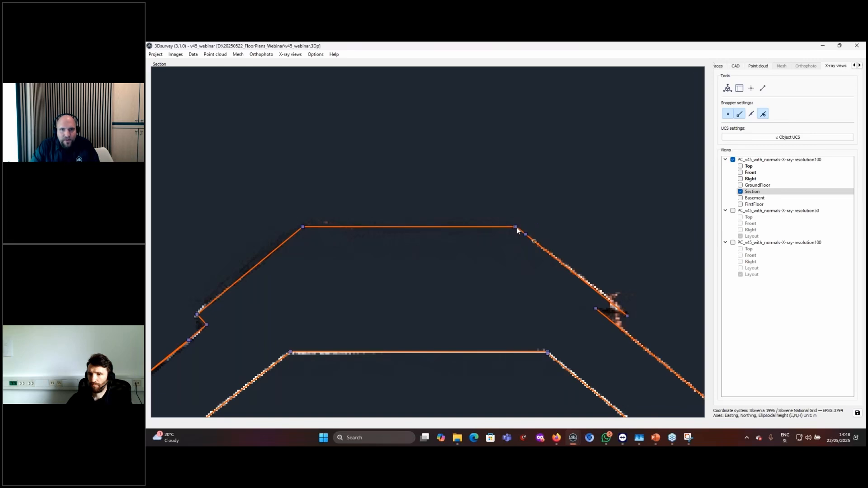
- Examine the Section X-ray view from the roof outline down to the lower floors and the facade base
{"action": "scroll", "coordinate": [520, 246], "scroll_direction": "down", "scroll_amount": 4}
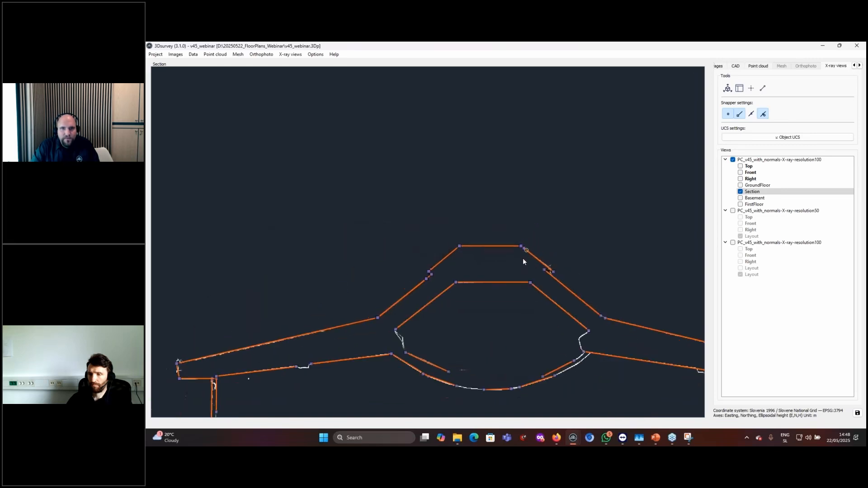
{"action": "scroll", "coordinate": [533, 270], "scroll_direction": "up", "scroll_amount": 2}
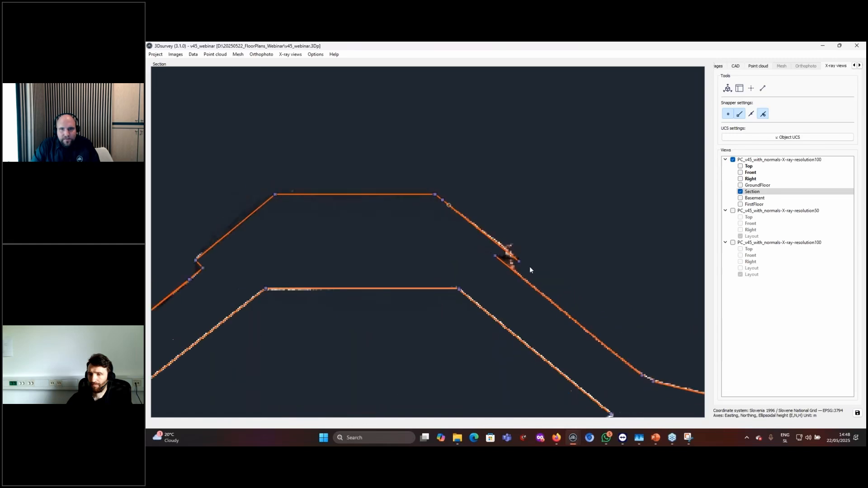
{"action": "scroll", "coordinate": [530, 267], "scroll_direction": "down", "scroll_amount": 5}
{"action": "scroll", "coordinate": [533, 306], "scroll_direction": "down", "scroll_amount": 3}
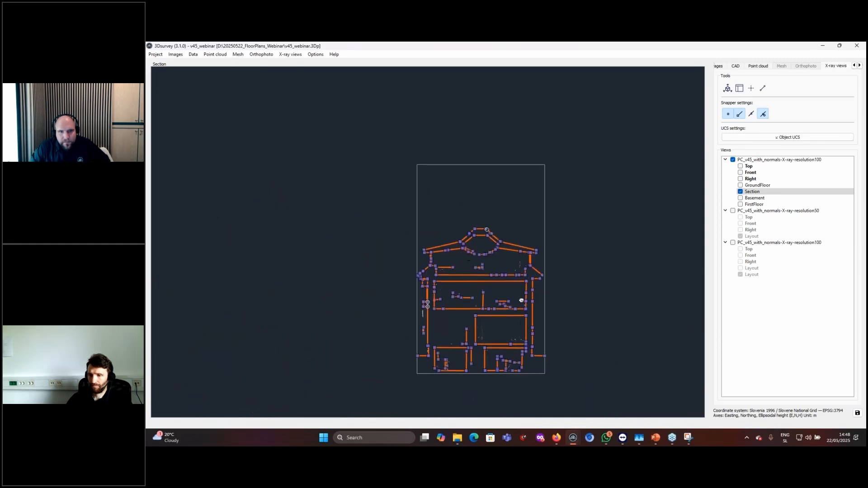
{"action": "scroll", "coordinate": [500, 298], "scroll_direction": "up", "scroll_amount": 3}
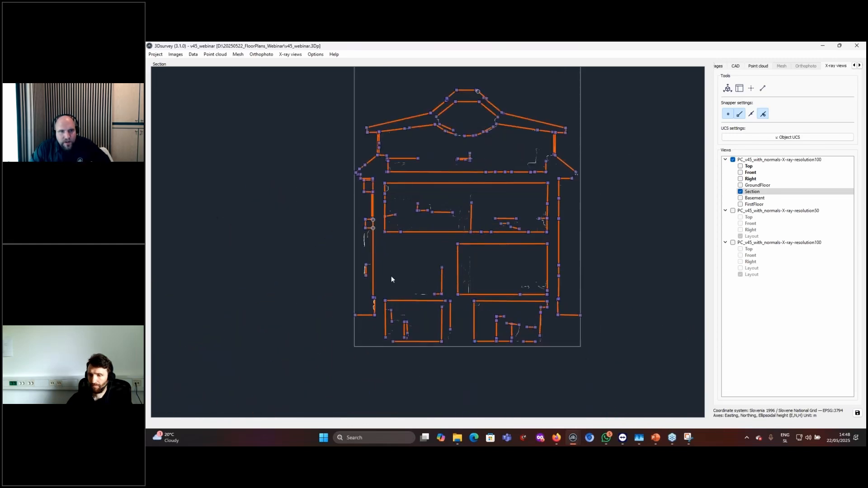
{"action": "scroll", "coordinate": [391, 277], "scroll_direction": "up", "scroll_amount": 2}
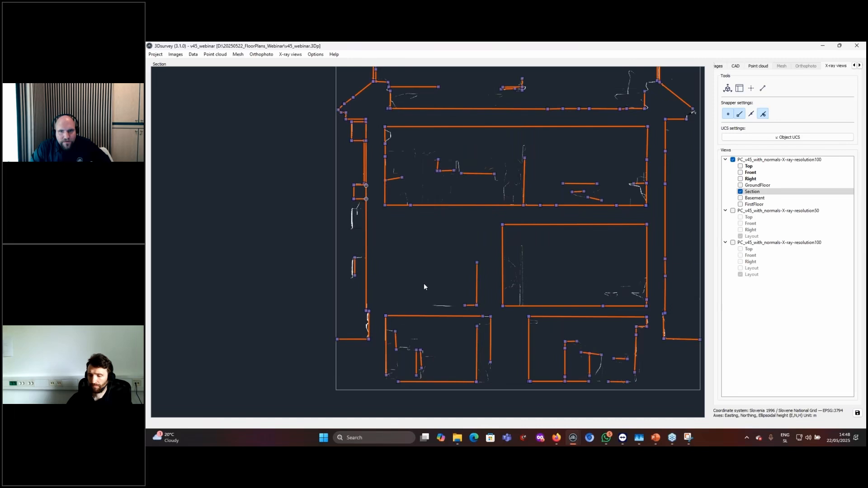
{"action": "scroll", "coordinate": [424, 284], "scroll_direction": "down", "scroll_amount": 1}
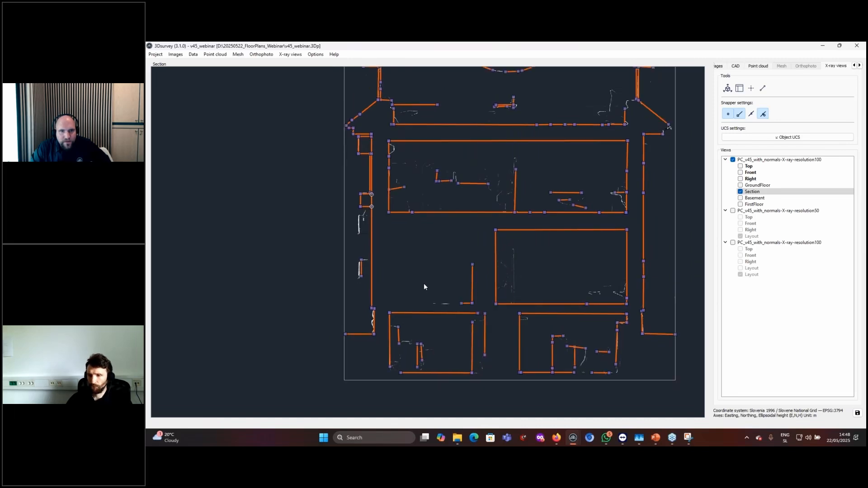
{"action": "scroll", "coordinate": [354, 339], "scroll_direction": "up", "scroll_amount": 3}
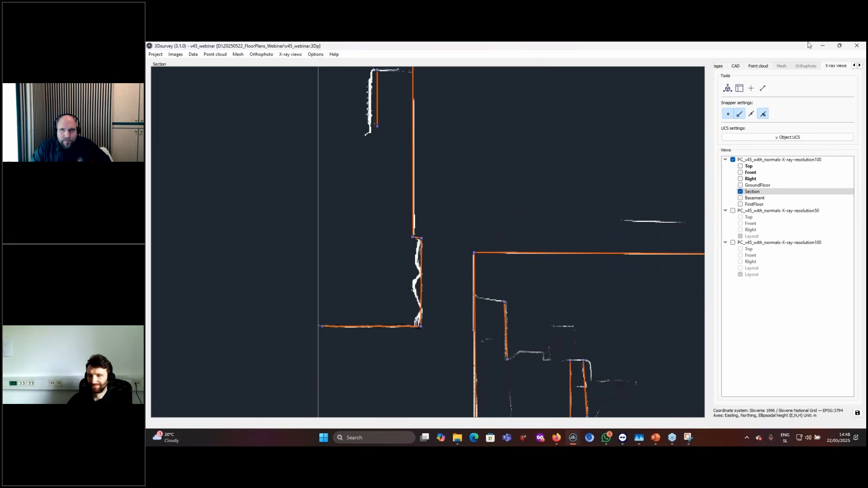
- Show the CAD data in 3D and examine the CrossSection lines against the house point cloud at the facade base
{"action": "left_click", "coordinate": [736, 67]}
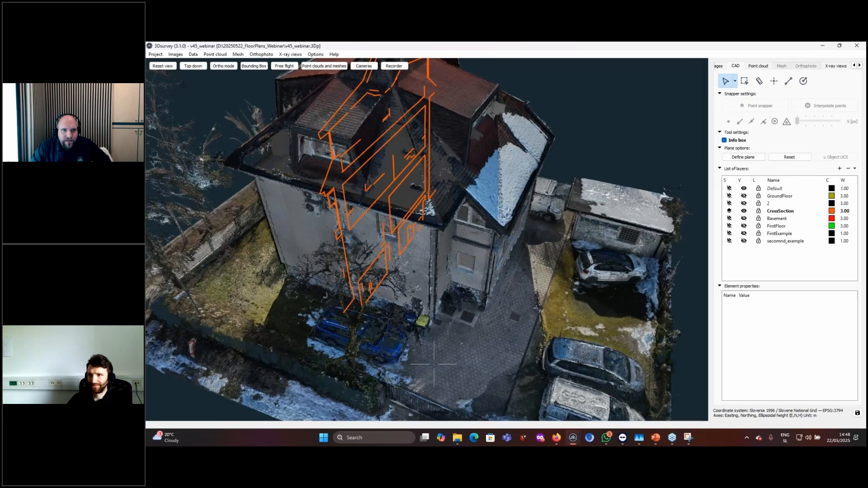
{"action": "scroll", "coordinate": [369, 301], "scroll_direction": "up", "scroll_amount": 5}
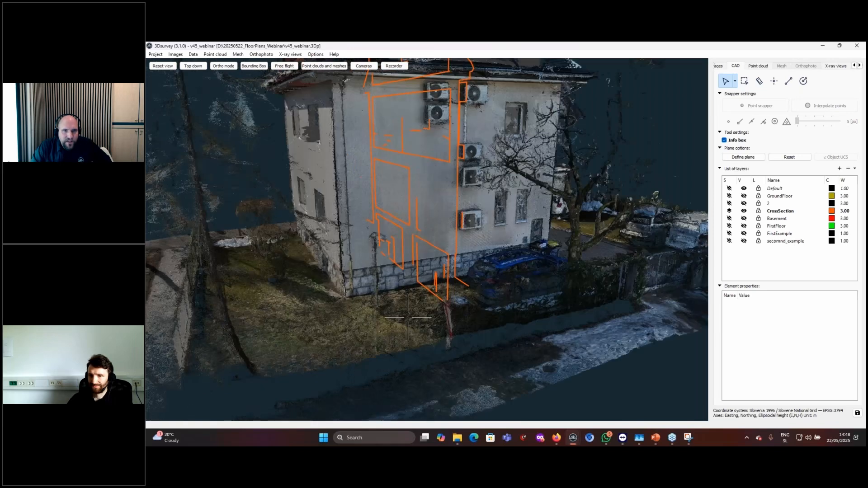
{"action": "left_click_drag", "start_coordinate": [369, 301], "coordinate": [305, 259]}
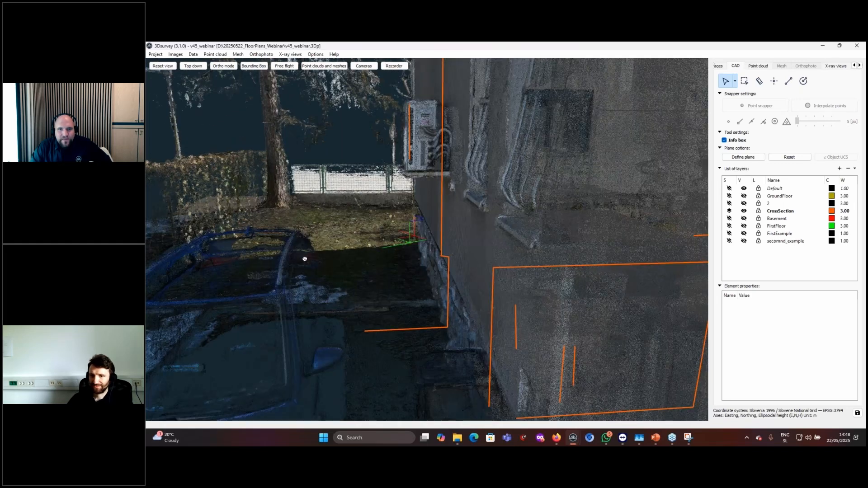
{"action": "scroll", "coordinate": [453, 298], "scroll_direction": "down", "scroll_amount": 5}
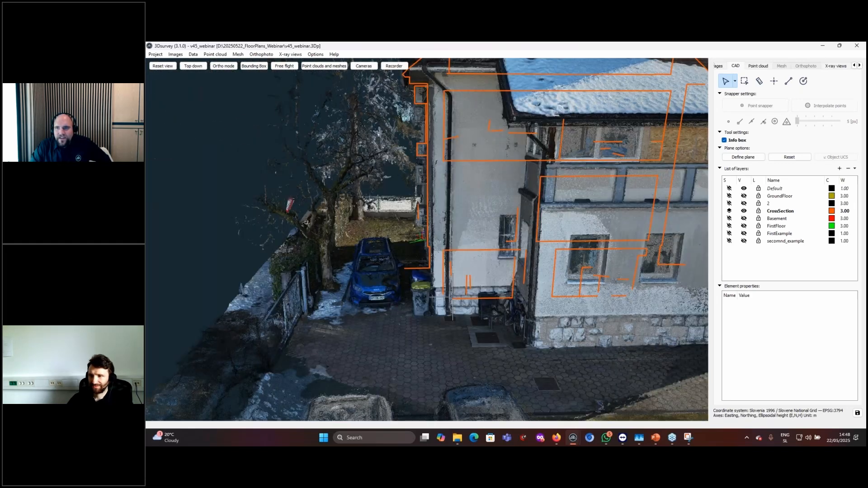
- Make the Basement, FirstFloor and GroundFloor layers visible together with the cross-section lines
{"action": "left_click_drag", "start_coordinate": [452, 297], "coordinate": [493, 348]}
{"action": "left_click", "coordinate": [744, 218]}
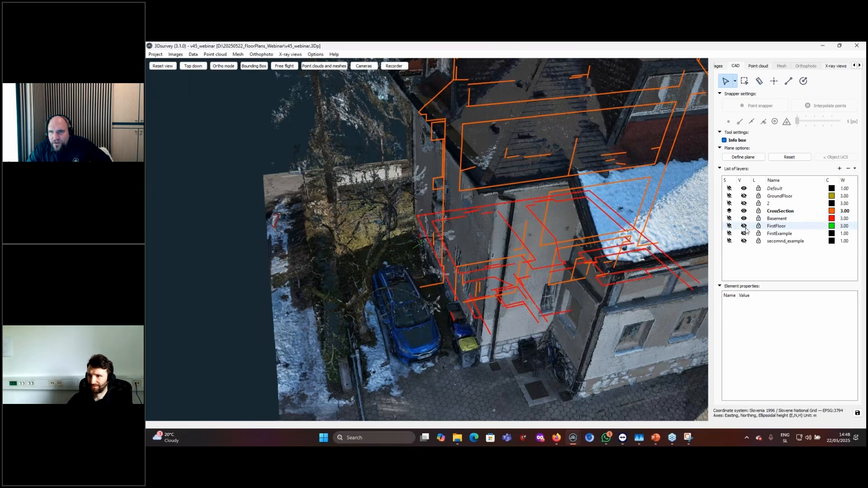
{"action": "left_click", "coordinate": [744, 226]}
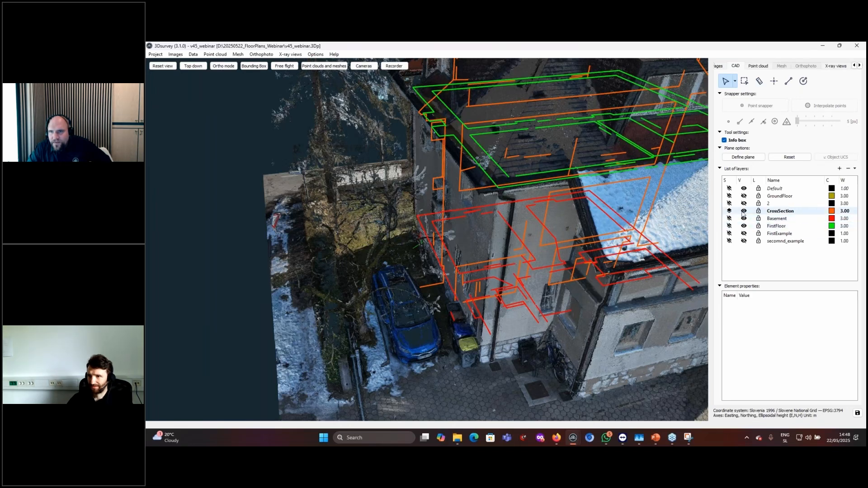
{"action": "left_click", "coordinate": [744, 197]}
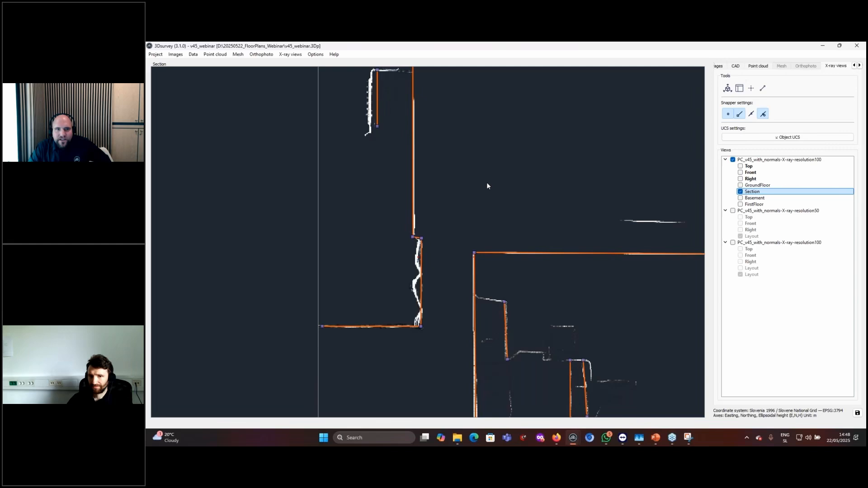
- Return to the X-ray views, replace the Section view with the Top view, and inspect its overlaid floor plan lines
{"action": "scroll", "coordinate": [487, 183], "scroll_direction": "down", "scroll_amount": 5}
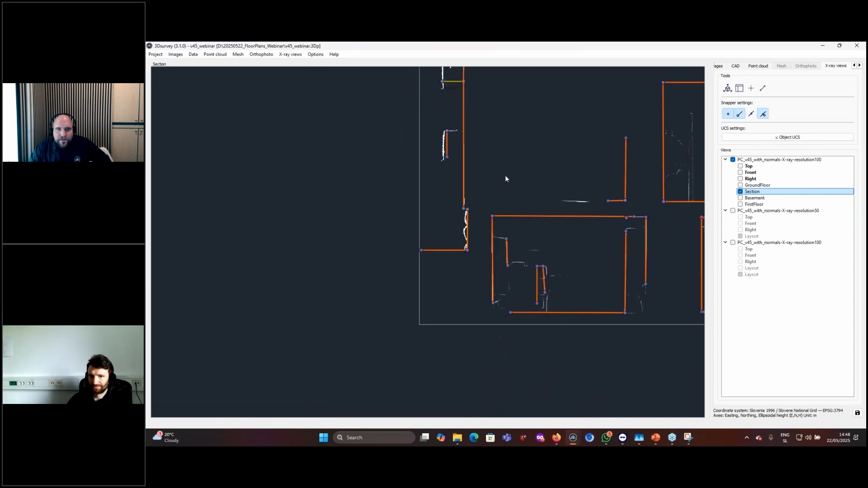
{"action": "scroll", "coordinate": [519, 181], "scroll_direction": "down", "scroll_amount": 3}
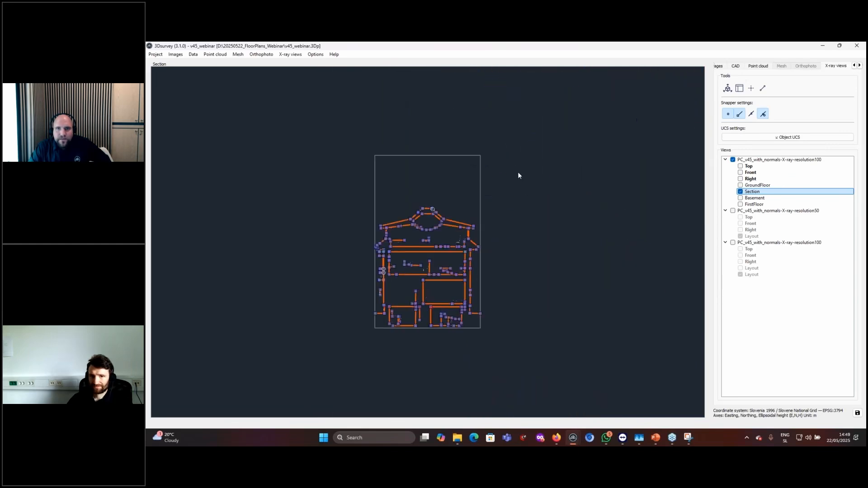
{"action": "left_click", "coordinate": [740, 192]}
{"action": "left_click", "coordinate": [740, 166]}
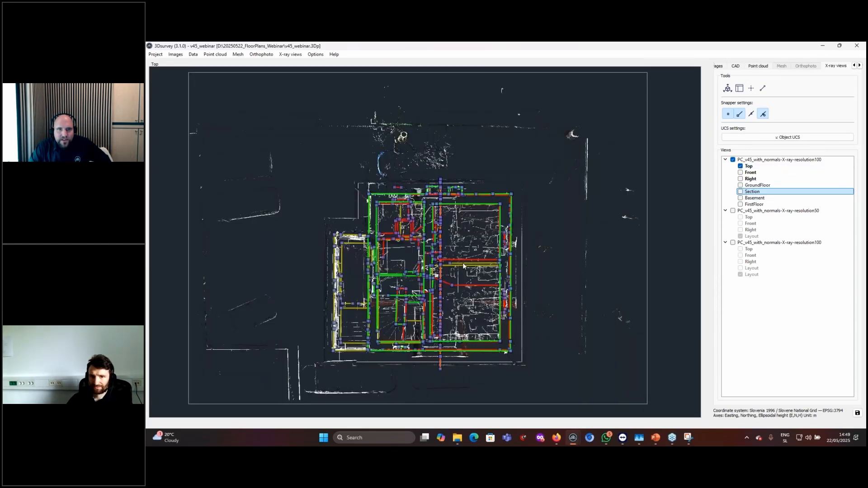
{"action": "scroll", "coordinate": [458, 259], "scroll_direction": "up", "scroll_amount": 3}
{"action": "middle_click_drag", "start_coordinate": [423, 298], "coordinate": [525, 240]}
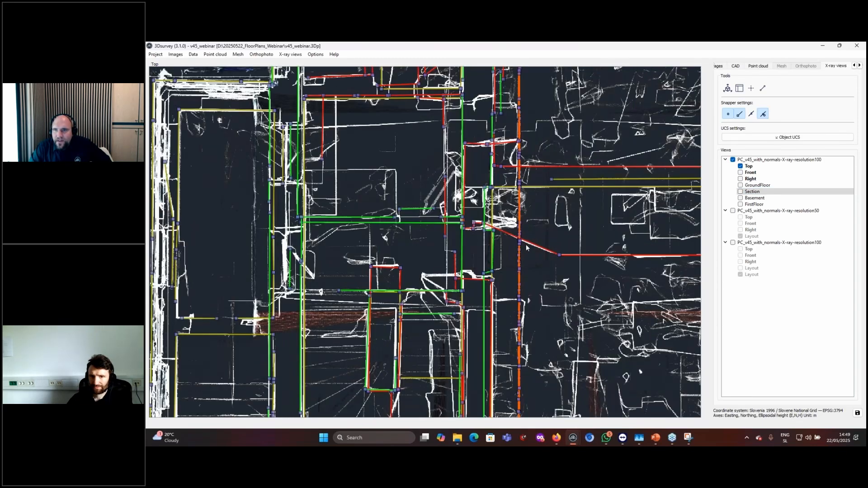
- Display the GroundFloor X-ray view alone and inspect the complete ground floor plan
{"action": "left_click", "coordinate": [740, 185]}
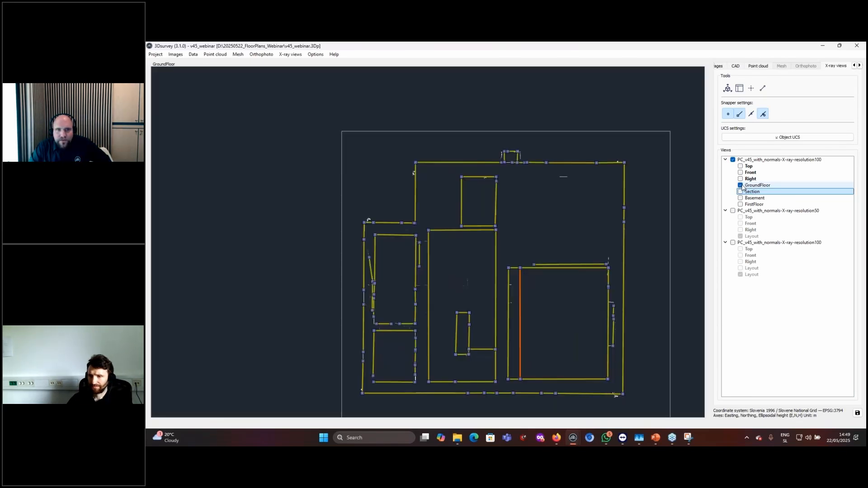
{"action": "scroll", "coordinate": [557, 337], "scroll_direction": "down", "scroll_amount": 1}
{"action": "middle_click_drag", "start_coordinate": [557, 338], "coordinate": [553, 271]}
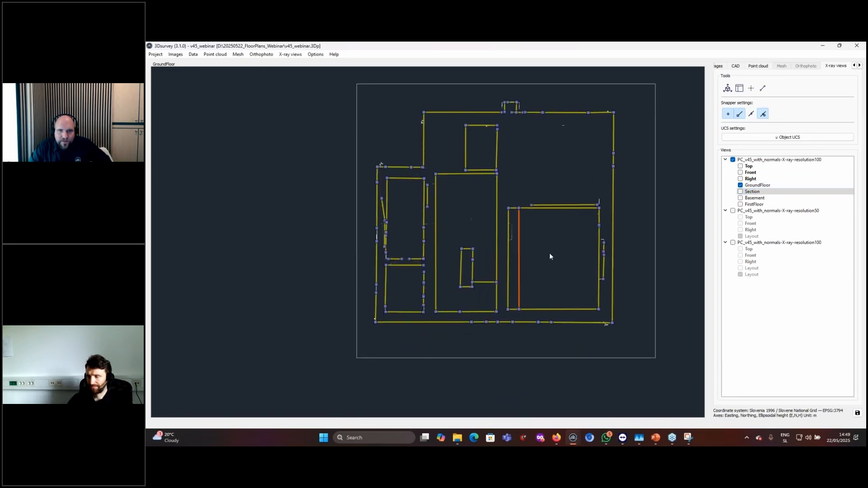
- Inspect the Basement and FirstFloor X-ray views in place of the ground floor, and hide both
{"action": "left_click", "coordinate": [741, 191]}
{"action": "left_click", "coordinate": [741, 199]}
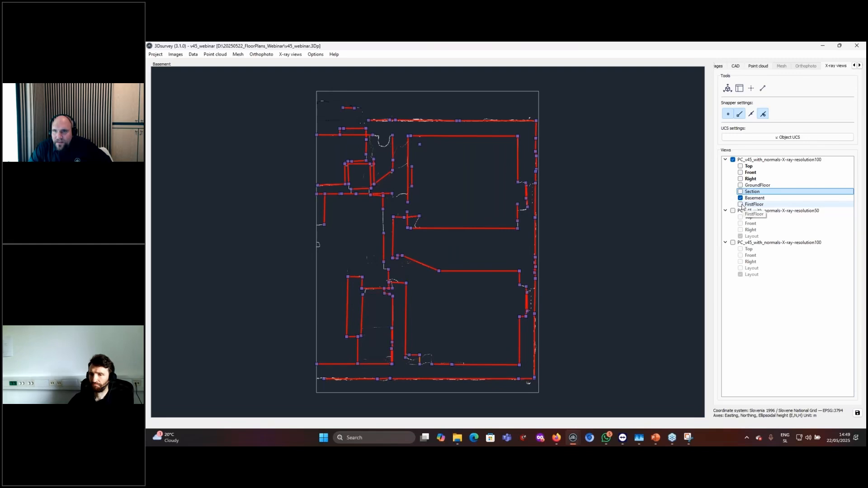
{"action": "left_click", "coordinate": [740, 205]}
{"action": "scroll", "coordinate": [473, 344], "scroll_direction": "up", "scroll_amount": 4}
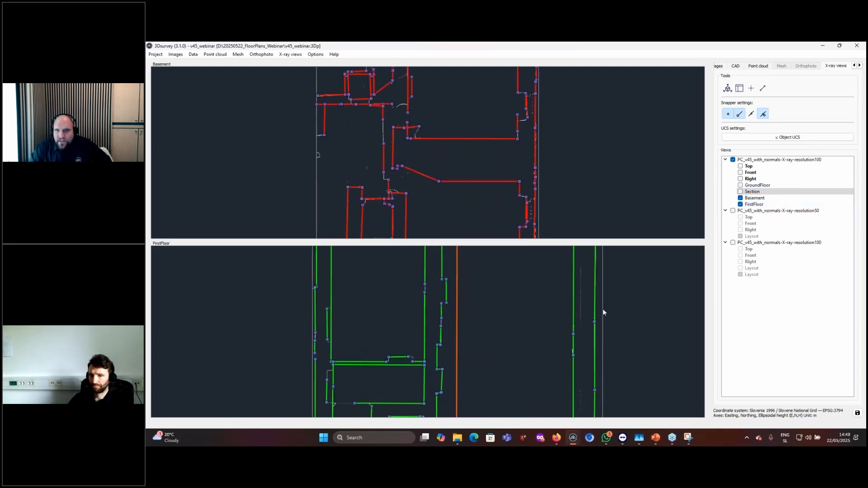
{"action": "scroll", "coordinate": [603, 312], "scroll_direction": "down", "scroll_amount": 4}
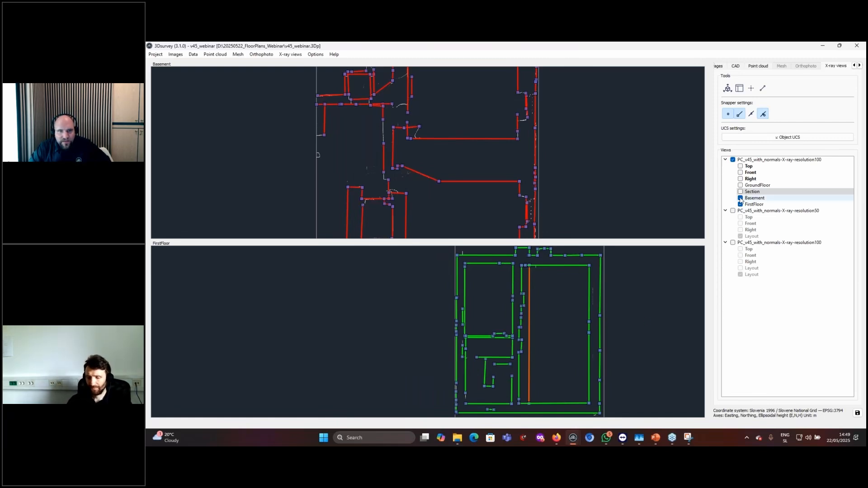
{"action": "left_click", "coordinate": [741, 198]}
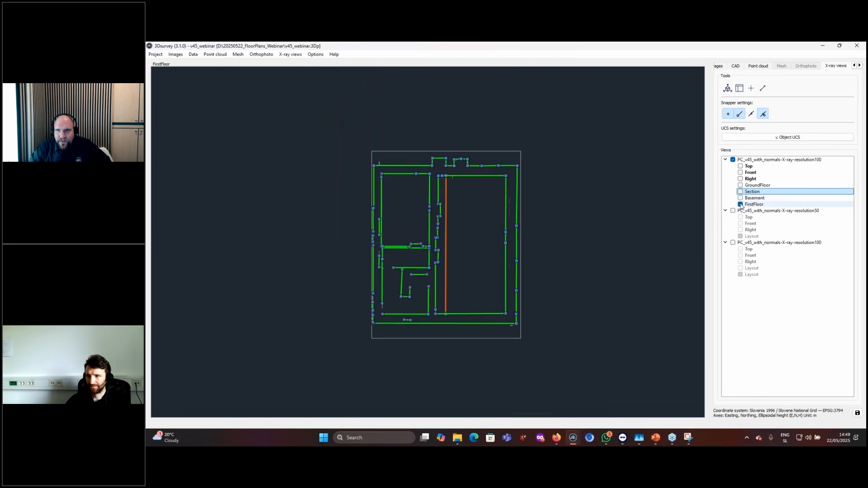
{"action": "left_click", "coordinate": [740, 204]}
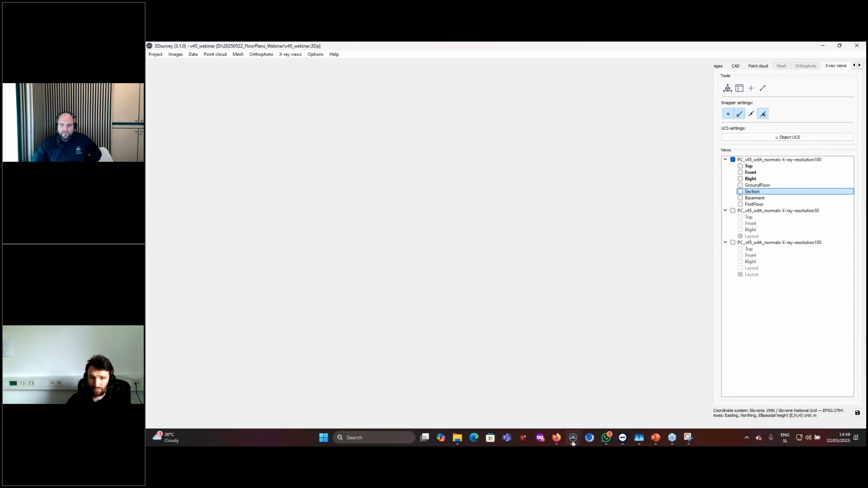
- Show the v45_webinar point cloud in 3D with its CAD lines and view it from another angle
{"action": "mouse_move", "coordinate": [573, 439]}
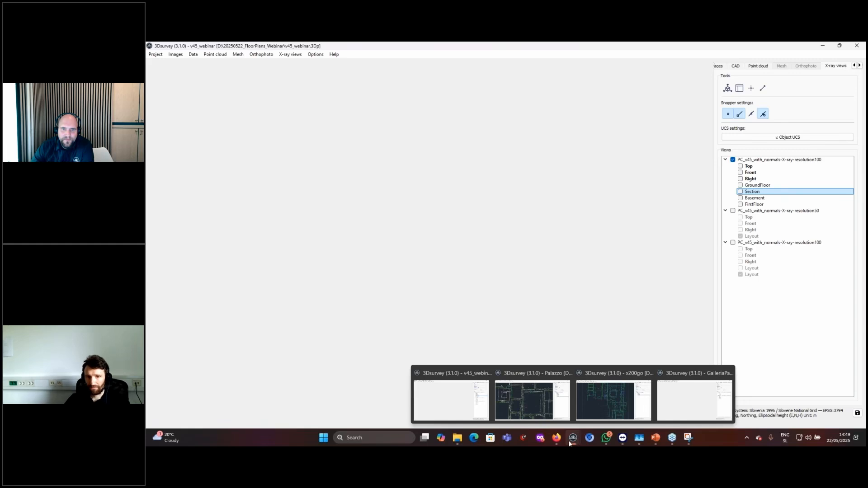
{"action": "mouse_move", "coordinate": [527, 401]}
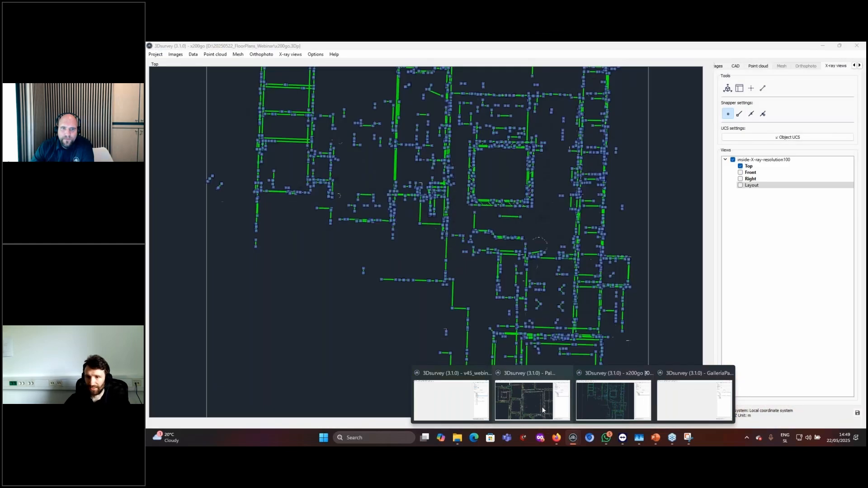
{"action": "mouse_move", "coordinate": [474, 410]}
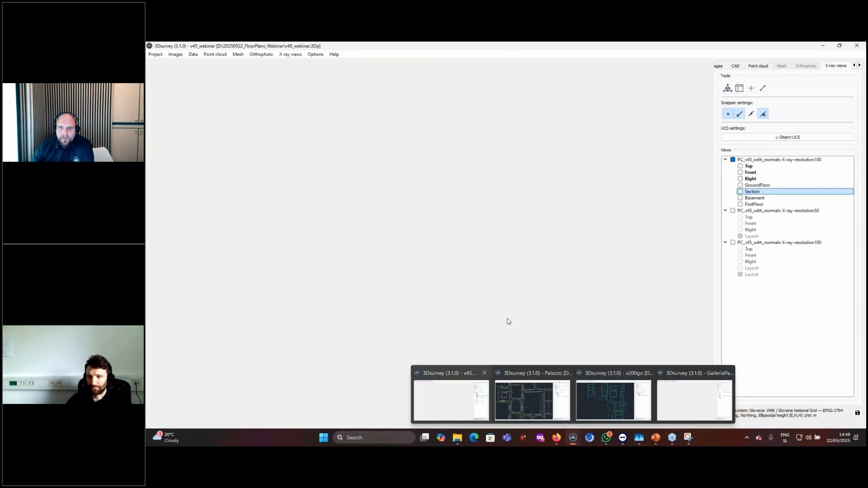
{"action": "left_click", "coordinate": [757, 67]}
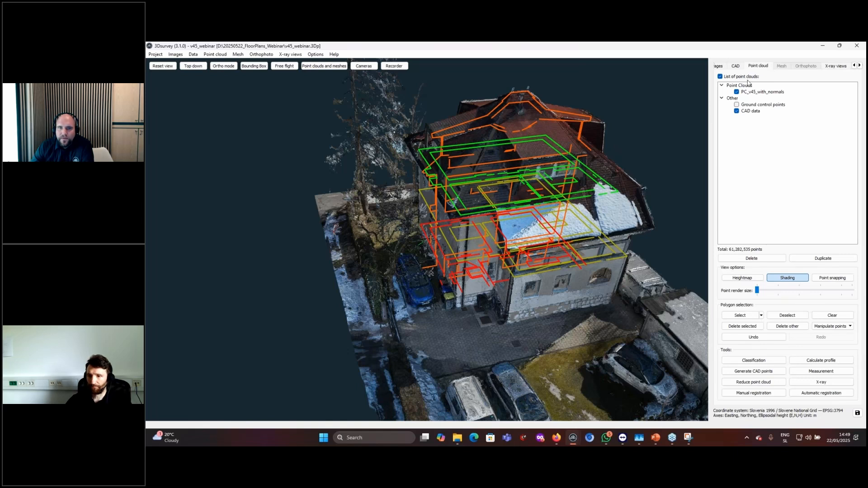
{"action": "left_click_drag", "start_coordinate": [594, 306], "coordinate": [633, 344]}
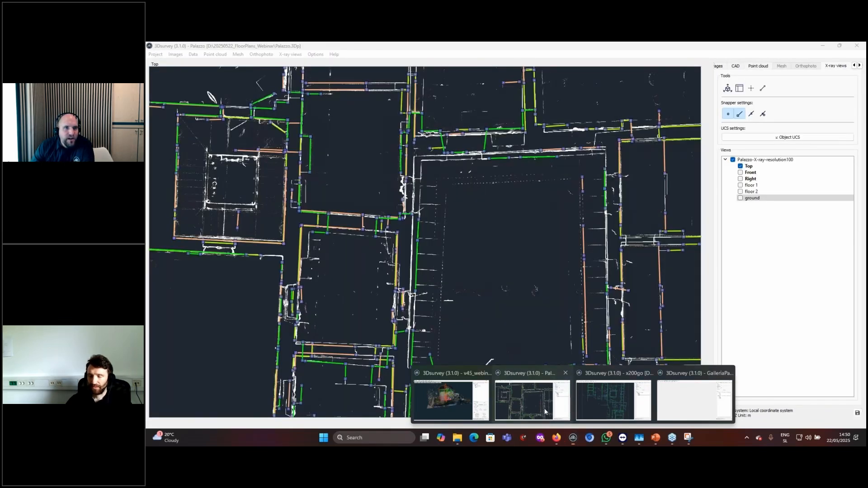
- Switch to the Palazzo project and inspect its point cloud with the CAD floor lines in 3D
{"action": "left_click", "coordinate": [545, 412]}
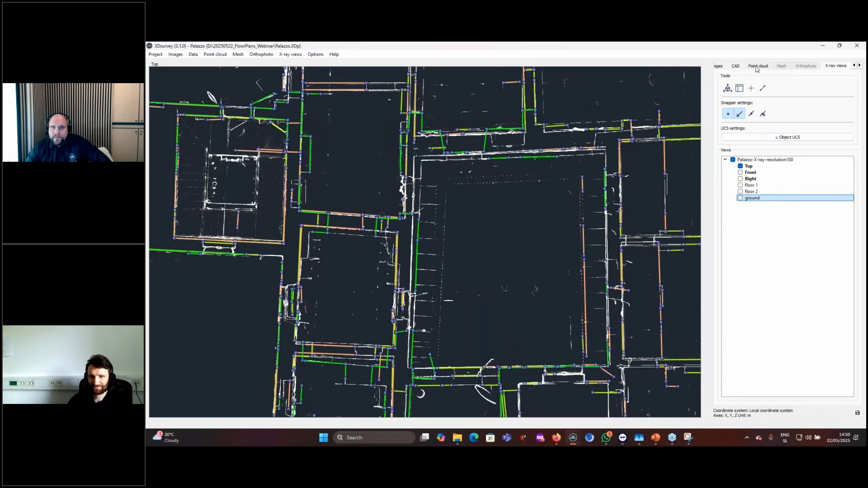
{"action": "left_click", "coordinate": [758, 66]}
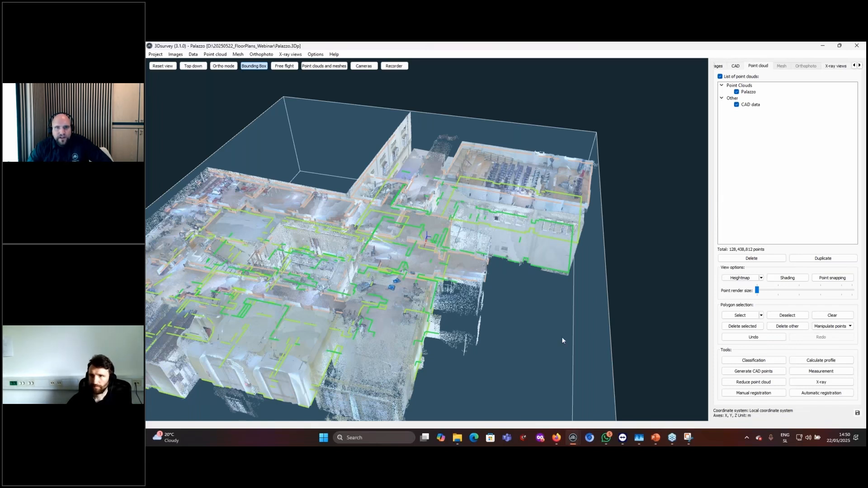
{"action": "left_click_drag", "start_coordinate": [507, 318], "coordinate": [502, 334]}
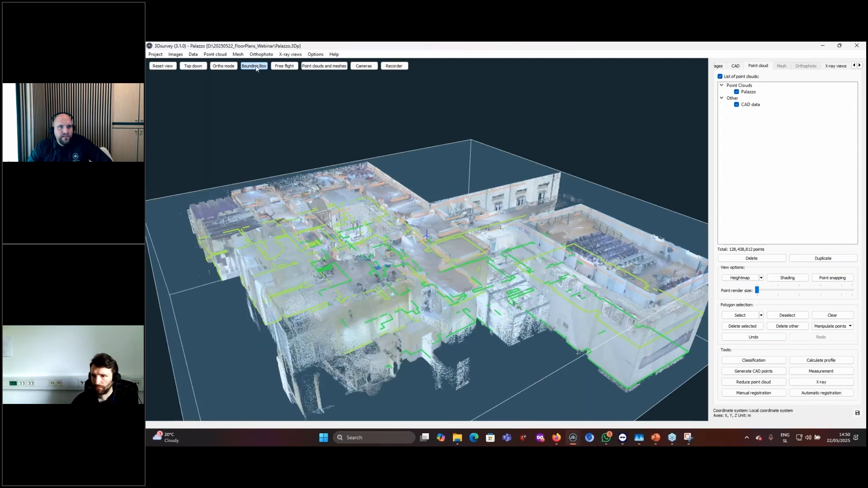
- Turn the bounding box off, view the Palazzo model from another side, and turn the box back on around the full point cloud
{"action": "left_click", "coordinate": [254, 66]}
{"action": "left_click_drag", "start_coordinate": [418, 244], "coordinate": [703, 253]}
{"action": "scroll", "coordinate": [237, 82], "scroll_direction": "down", "scroll_amount": 4}
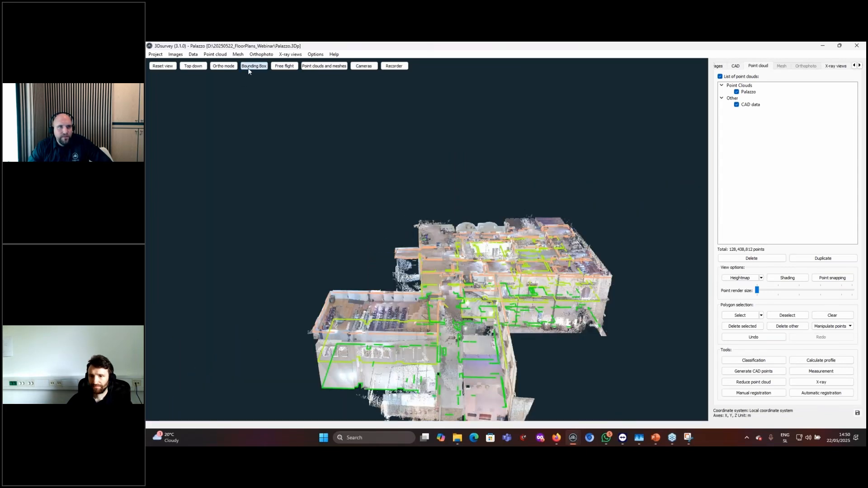
{"action": "left_click", "coordinate": [252, 66]}
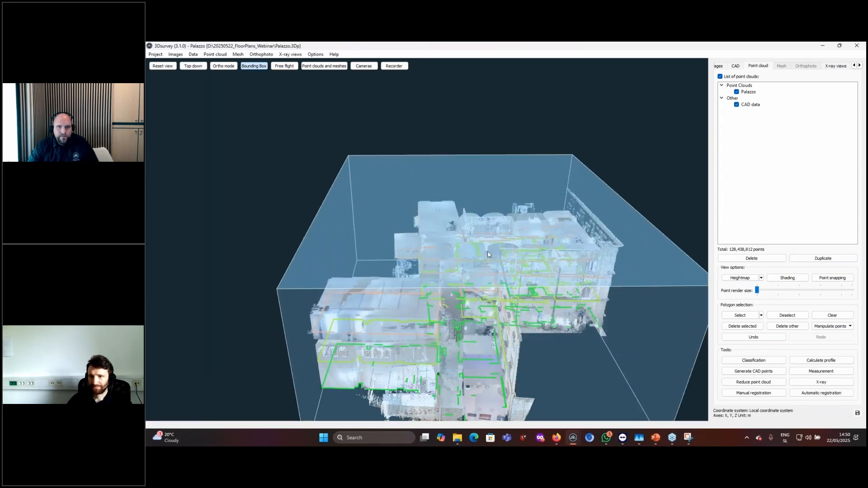
- Reduce the bounding box to a thin horizontal slice of the Palazzo point cloud and align it with the yellow-green CAD floor lines
{"action": "left_click_drag", "start_coordinate": [487, 251], "coordinate": [611, 143]}
{"action": "scroll", "coordinate": [415, 230], "scroll_direction": "up", "scroll_amount": 4}
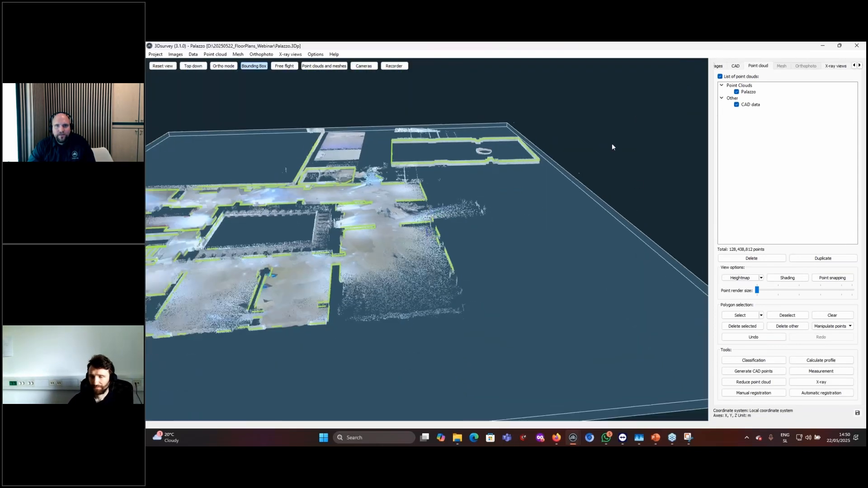
{"action": "scroll", "coordinate": [612, 143], "scroll_direction": "down", "scroll_amount": 4}
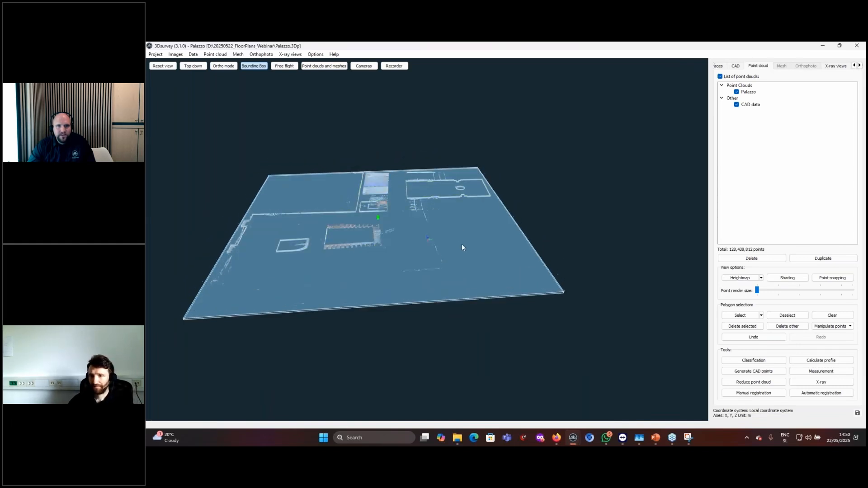
{"action": "mouse_move", "coordinate": [461, 245]}
{"action": "left_mouse_down"}
{"action": "mouse_move", "coordinate": [442, 325]}
{"action": "mouse_move", "coordinate": [425, 345]}
{"action": "mouse_move", "coordinate": [472, 248]}
{"action": "left_mouse_up"}
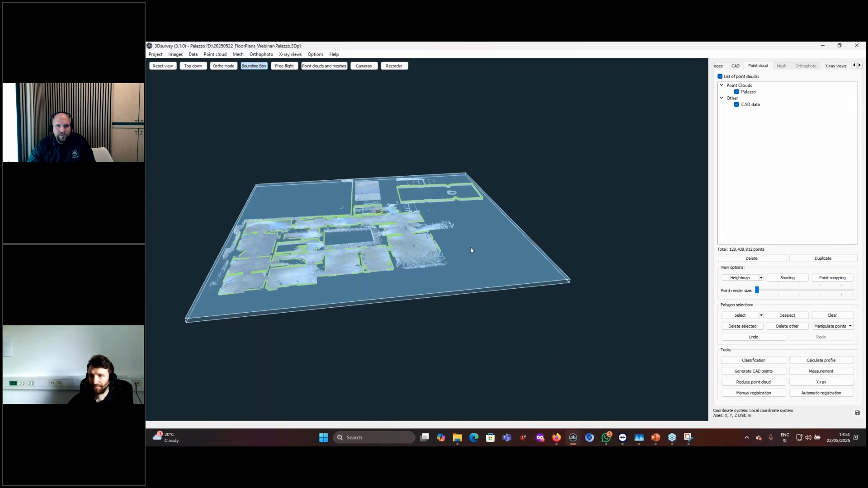
{"action": "mouse_move", "coordinate": [470, 247]}
{"action": "left_mouse_down"}
{"action": "mouse_move", "coordinate": [473, 179]}
{"action": "mouse_move", "coordinate": [478, 289]}
{"action": "mouse_move", "coordinate": [481, 248]}
{"action": "left_mouse_up"}
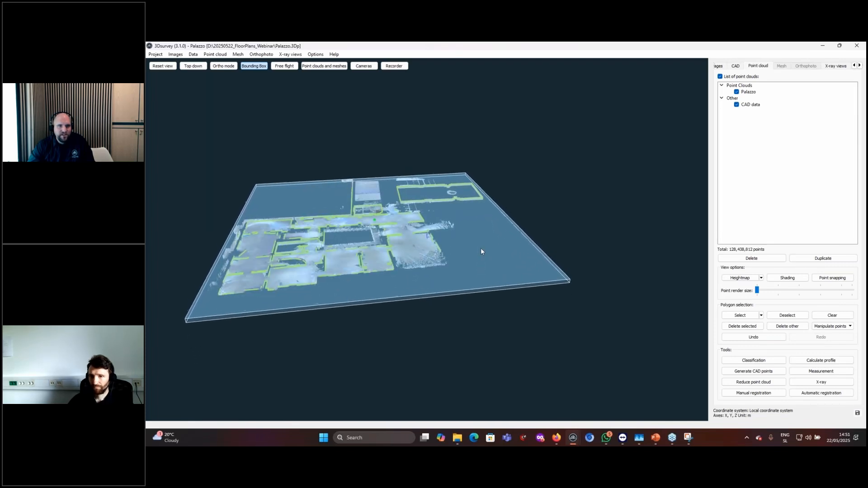
- Inspect the CAD wall lines against the sliced points up close around the scattered rooms beside the courtyard
{"action": "scroll", "coordinate": [362, 269], "scroll_direction": "up", "scroll_amount": 5}
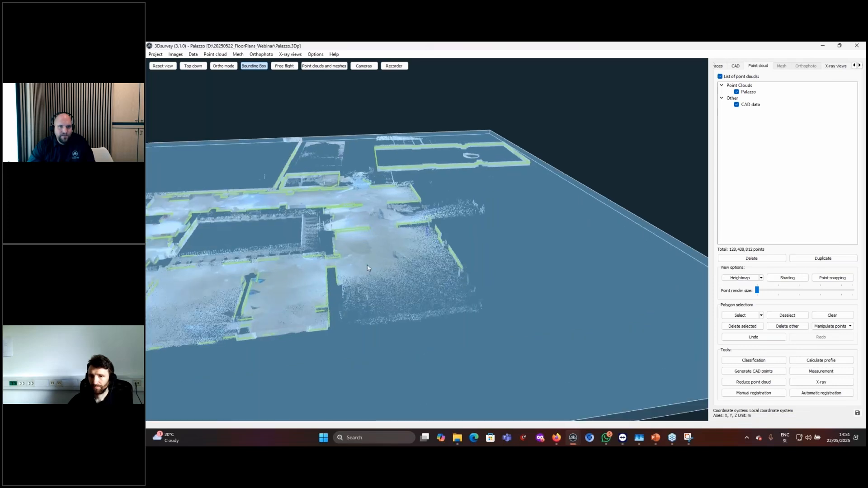
{"action": "left_click_drag", "start_coordinate": [367, 267], "coordinate": [535, 288]}
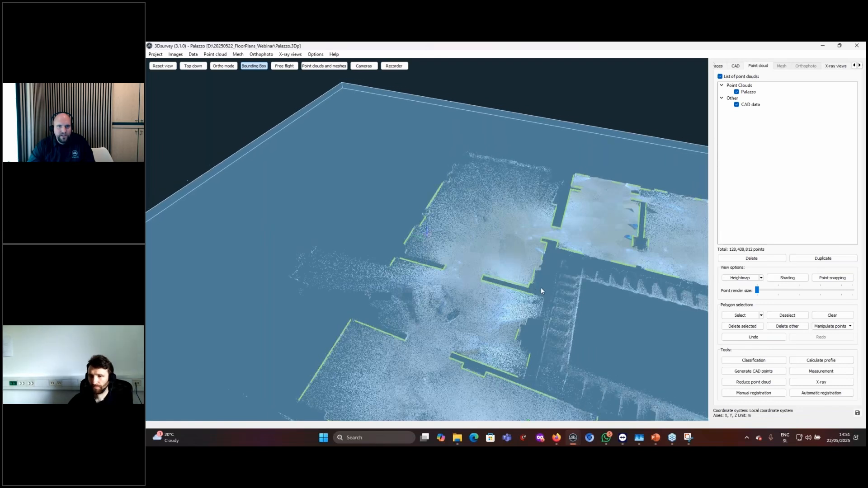
{"action": "scroll", "coordinate": [542, 287], "scroll_direction": "up", "scroll_amount": 1}
{"action": "scroll", "coordinate": [457, 379], "scroll_direction": "up", "scroll_amount": 3}
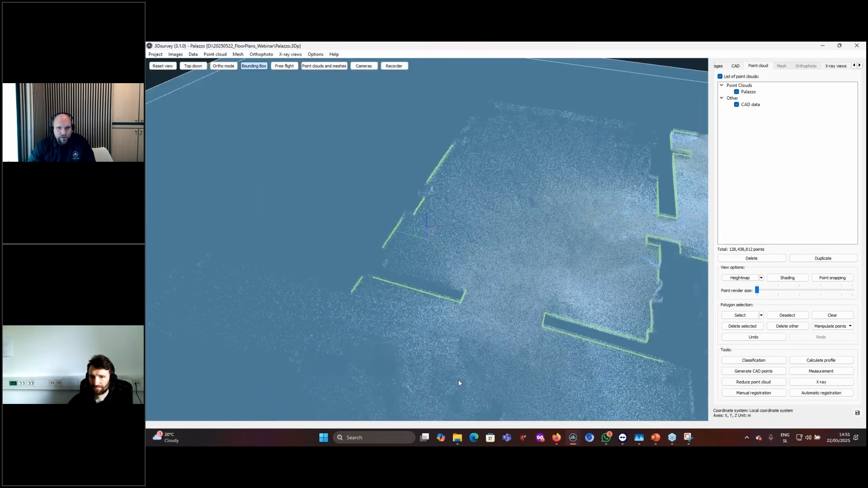
{"action": "scroll", "coordinate": [463, 174], "scroll_direction": "up", "scroll_amount": 2}
{"action": "left_click_drag", "start_coordinate": [462, 174], "coordinate": [354, 280]}
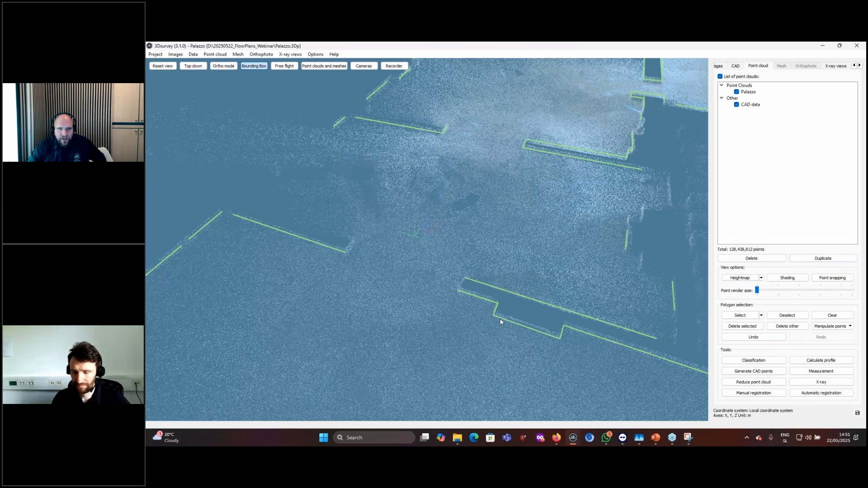
- Inspect the whole sliced floor of the Palazzo with its courtyard and detached hall from several angles
{"action": "scroll", "coordinate": [500, 319], "scroll_direction": "down", "scroll_amount": 5}
{"action": "scroll", "coordinate": [496, 346], "scroll_direction": "down", "scroll_amount": 4}
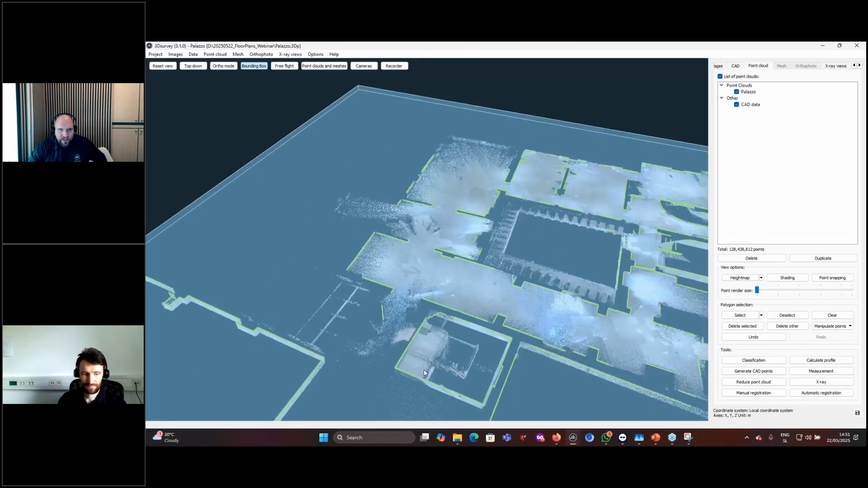
{"action": "left_click_drag", "start_coordinate": [424, 370], "coordinate": [555, 391]}
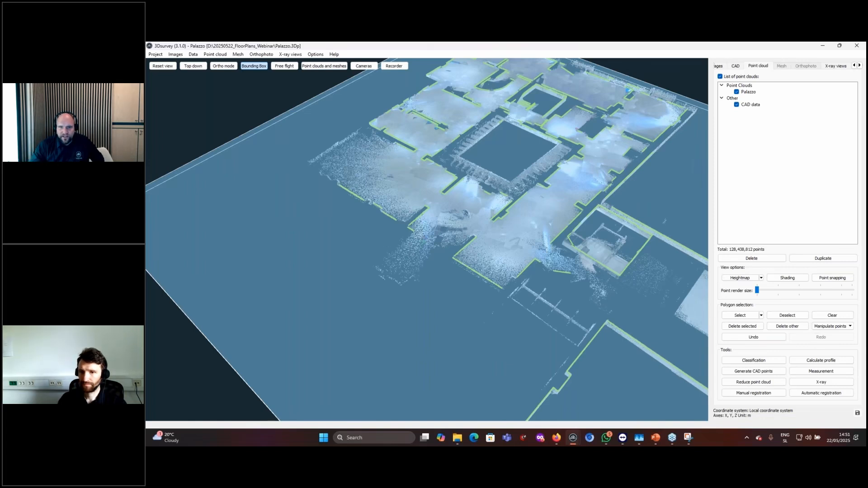
{"action": "scroll", "coordinate": [631, 212], "scroll_direction": "down", "scroll_amount": 5}
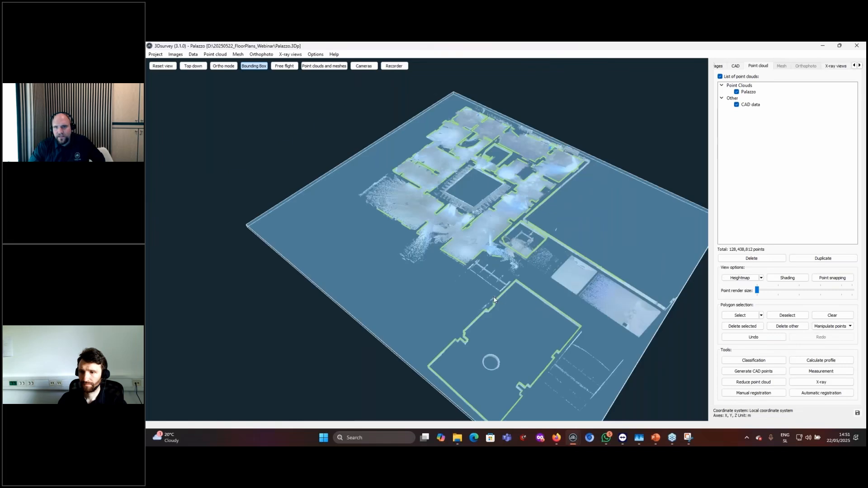
{"action": "left_click_drag", "start_coordinate": [493, 296], "coordinate": [529, 302]}
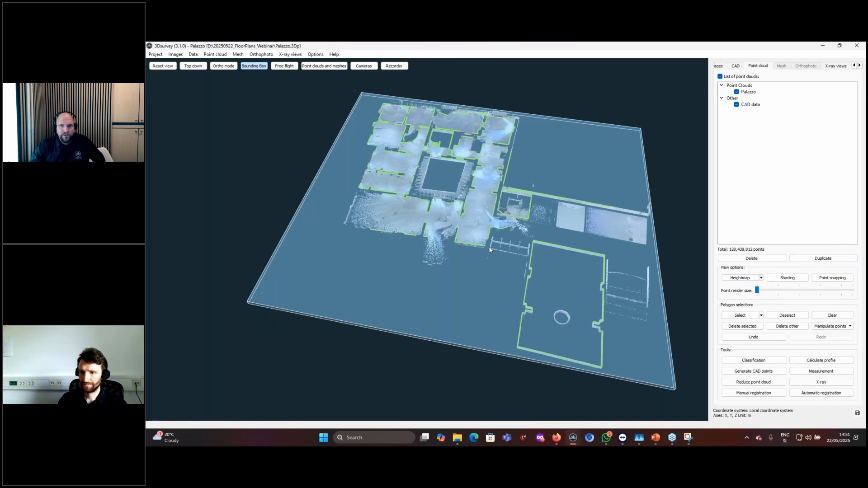
{"action": "left_click_drag", "start_coordinate": [447, 288], "coordinate": [495, 152]}
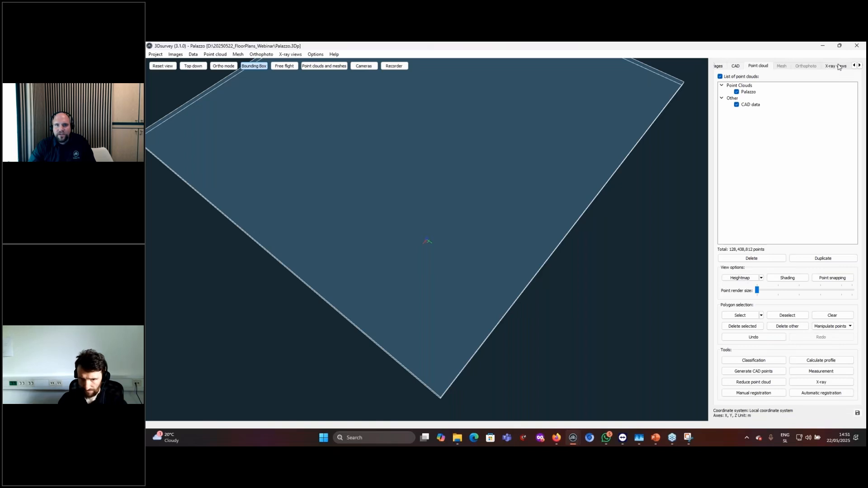
- Open the Palazzo X-ray views and inspect the Top view with the lines of all floors
{"action": "left_click", "coordinate": [837, 66]}
{"action": "scroll", "coordinate": [618, 212], "scroll_direction": "down", "scroll_amount": 7}
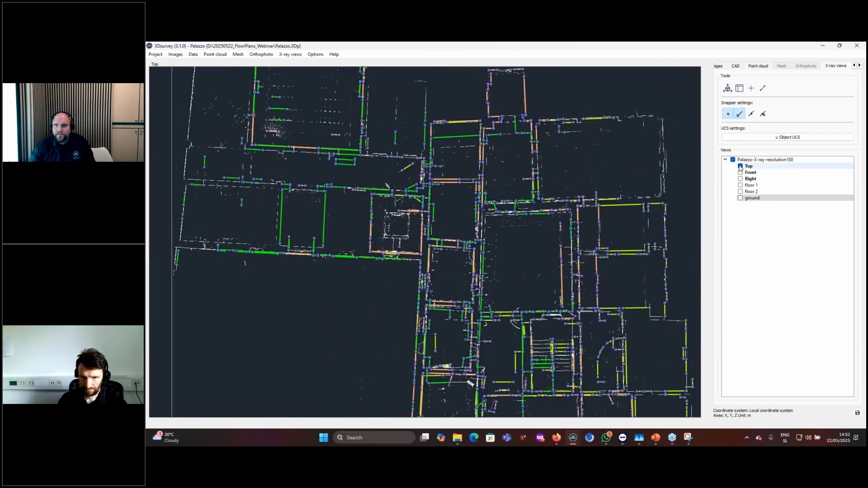
{"action": "scroll", "coordinate": [436, 245], "scroll_direction": "down", "scroll_amount": 1}
{"action": "scroll", "coordinate": [435, 245], "scroll_direction": "down", "scroll_amount": 2}
{"action": "scroll", "coordinate": [373, 215], "scroll_direction": "up", "scroll_amount": 3}
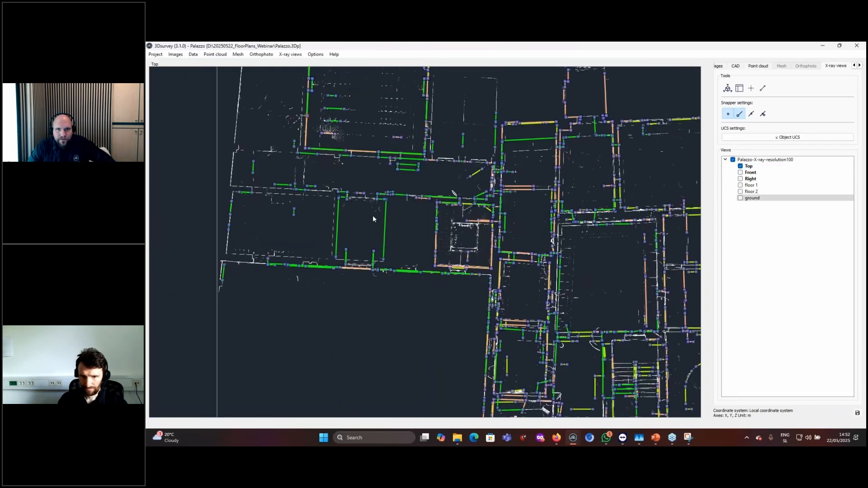
{"action": "scroll", "coordinate": [508, 265], "scroll_direction": "down", "scroll_amount": 3}
{"action": "scroll", "coordinate": [532, 266], "scroll_direction": "up", "scroll_amount": 3}
{"action": "scroll", "coordinate": [532, 266], "scroll_direction": "up", "scroll_amount": 2}
- Show the floor 1 X-ray view in place of Top, replace it with floor 2, and inspect both plans
{"action": "left_click", "coordinate": [740, 184]}
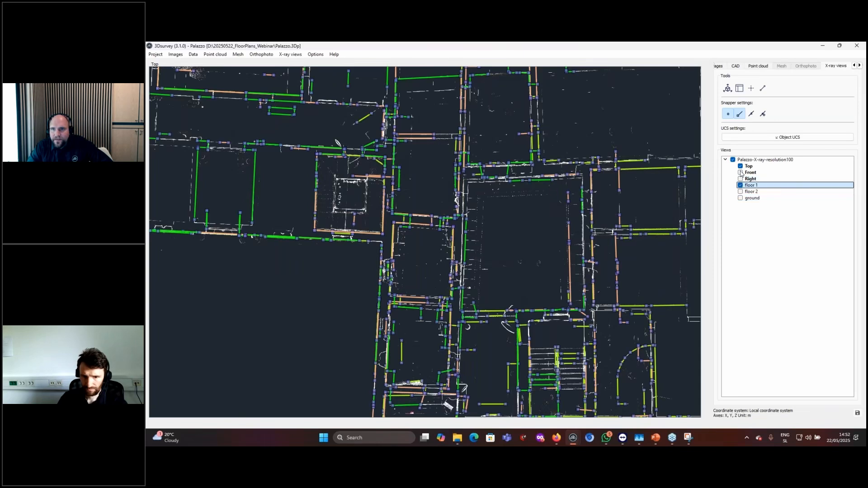
{"action": "left_click", "coordinate": [740, 166]}
{"action": "scroll", "coordinate": [633, 226], "scroll_direction": "down", "scroll_amount": 6}
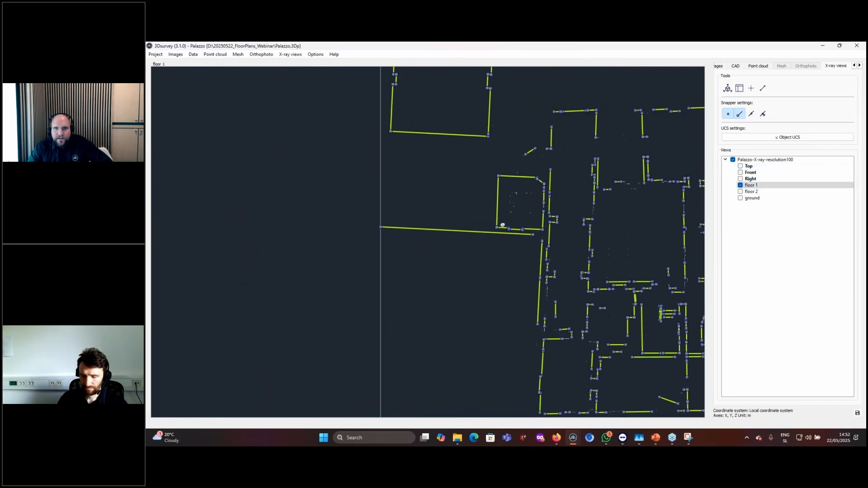
{"action": "left_click", "coordinate": [740, 185]}
{"action": "left_click", "coordinate": [740, 192]}
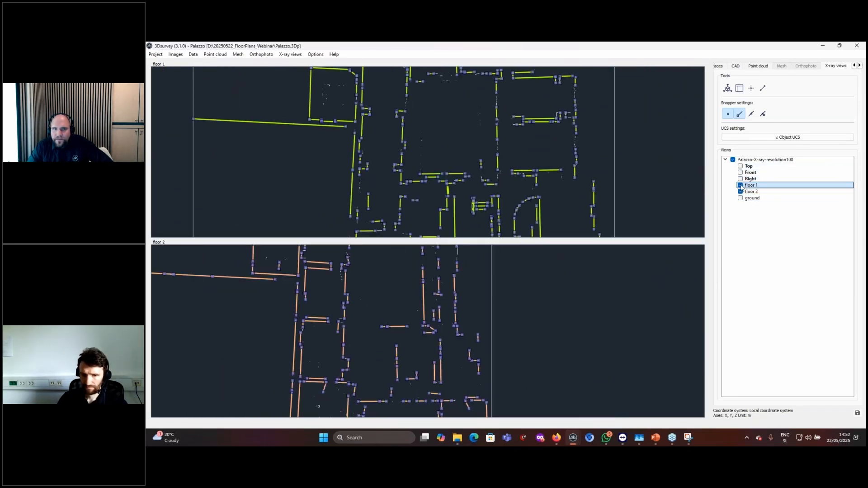
{"action": "scroll", "coordinate": [444, 202], "scroll_direction": "up", "scroll_amount": 5}
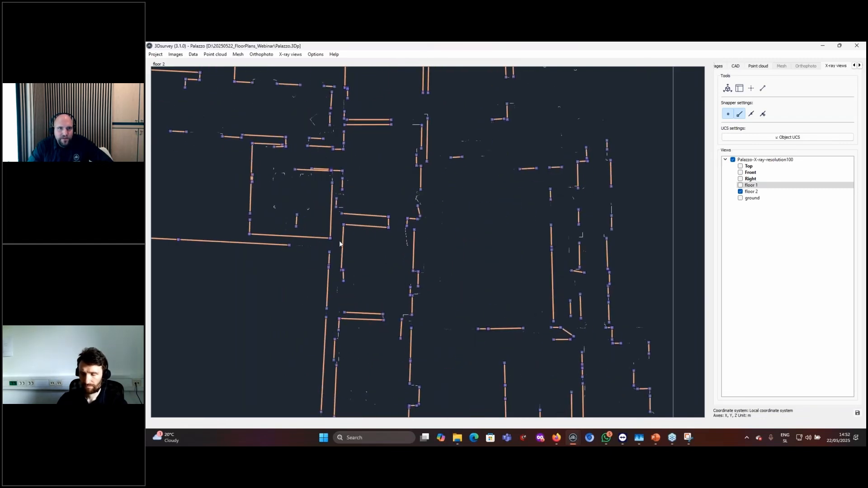
- Show the ground X-ray view in place of floor 2 and inspect the large hall's outline and wall recesses
{"action": "left_click", "coordinate": [741, 197]}
{"action": "left_click", "coordinate": [740, 192]}
{"action": "scroll", "coordinate": [593, 253], "scroll_direction": "down", "scroll_amount": 6}
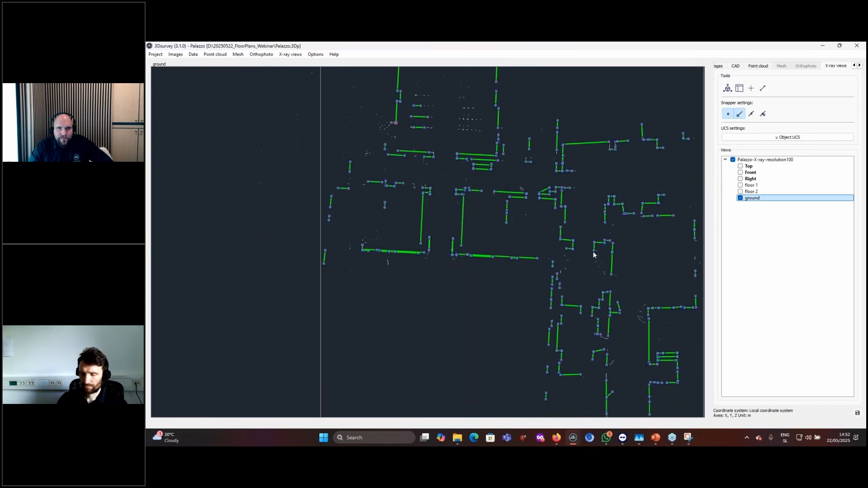
{"action": "scroll", "coordinate": [538, 240], "scroll_direction": "up", "scroll_amount": 8}
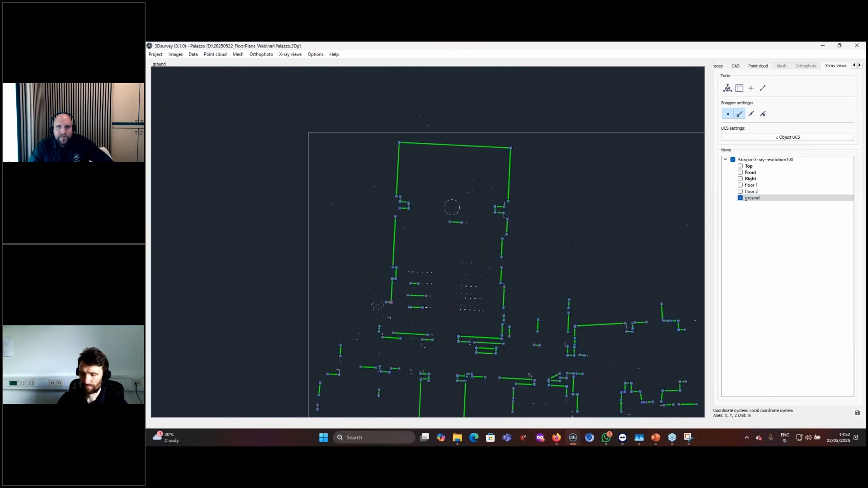
{"action": "scroll", "coordinate": [535, 216], "scroll_direction": "up", "scroll_amount": 3}
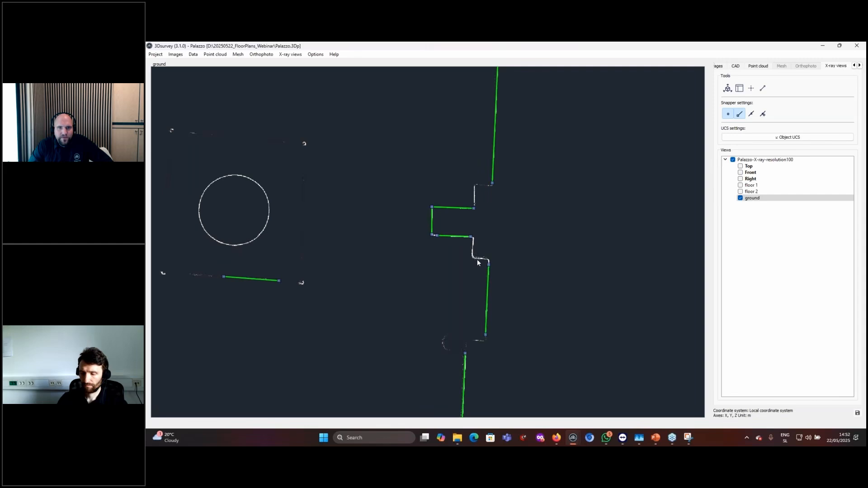
{"action": "scroll", "coordinate": [493, 267], "scroll_direction": "down", "scroll_amount": 3}
{"action": "middle_click_drag", "start_coordinate": [538, 321], "coordinate": [591, 333]}
{"action": "scroll", "coordinate": [597, 295], "scroll_direction": "down", "scroll_amount": 2}
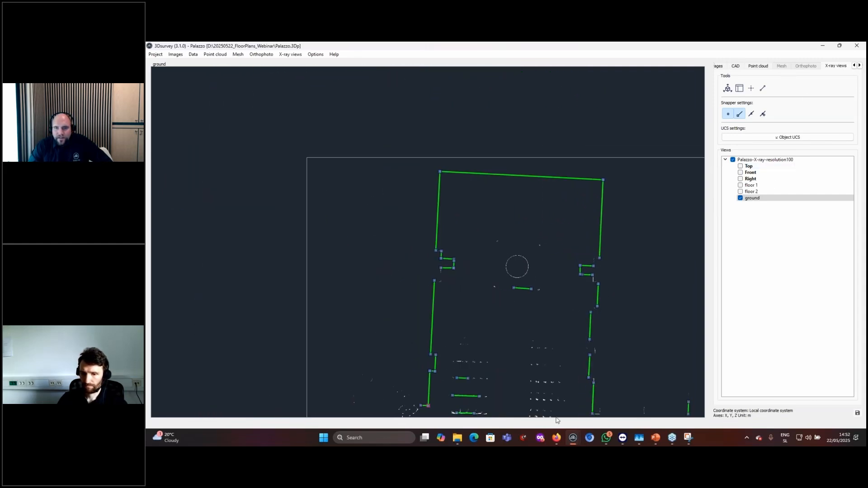
- Switch to the x200go project and inspect the green CAD lines in its Top X-ray view
{"action": "left_click", "coordinate": [573, 437]}
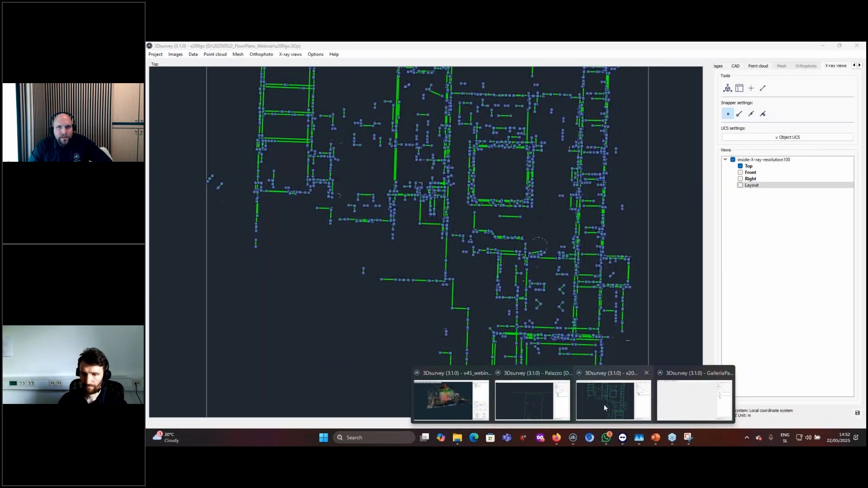
{"action": "left_click", "coordinate": [603, 404]}
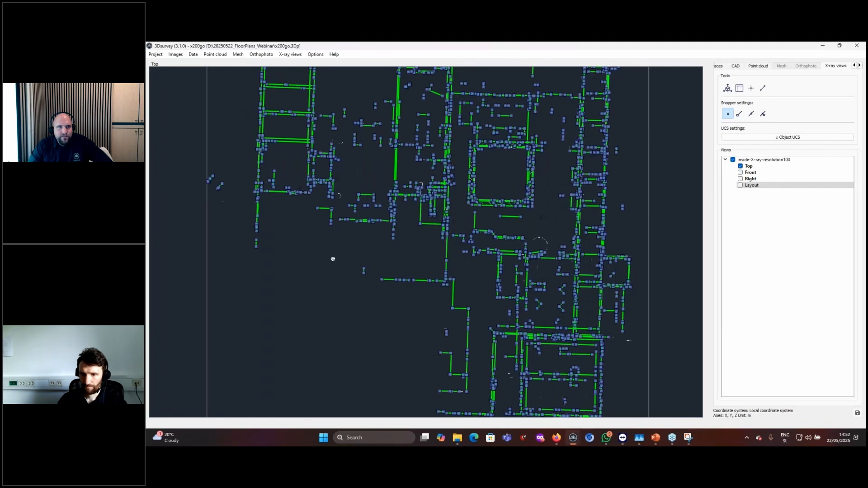
{"action": "middle_click_drag", "start_coordinate": [332, 259], "coordinate": [413, 364]}
{"action": "scroll", "coordinate": [387, 296], "scroll_direction": "up", "scroll_amount": 6}
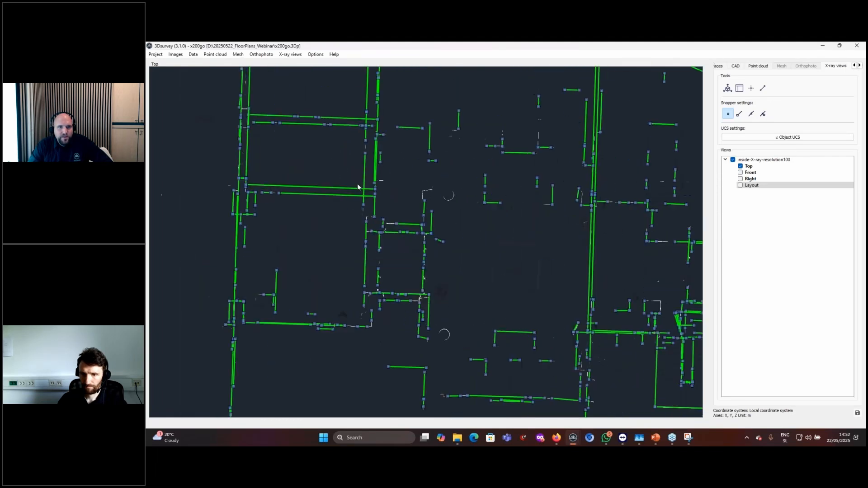
{"action": "scroll", "coordinate": [374, 228], "scroll_direction": "up", "scroll_amount": 10}
{"action": "scroll", "coordinate": [380, 253], "scroll_direction": "down", "scroll_amount": 5}
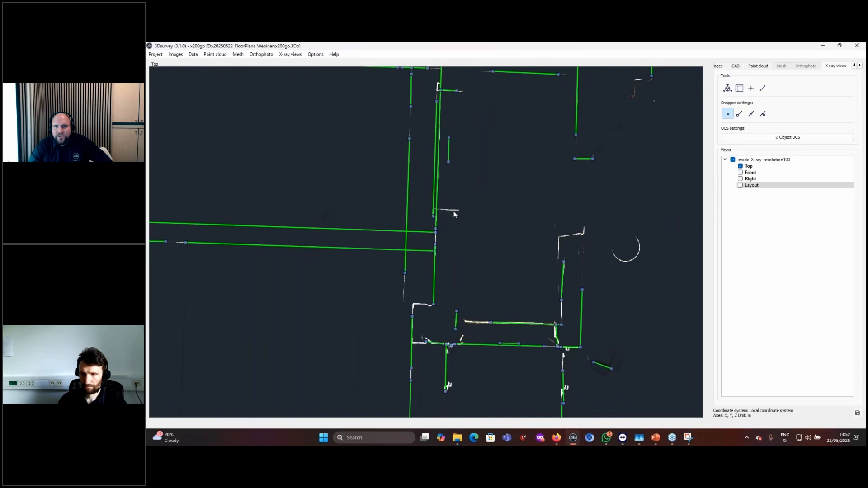
- Examine the junction of the outer wall and the cross wall with the peaked line in the Top view
{"action": "middle_click_drag", "start_coordinate": [454, 214], "coordinate": [649, 372]}
{"action": "scroll", "coordinate": [335, 258], "scroll_direction": "up", "scroll_amount": 8}
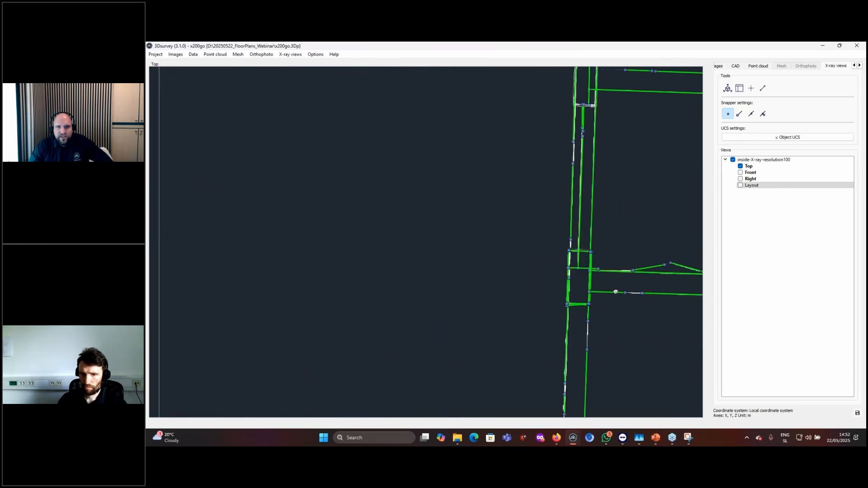
{"action": "middle_click_drag", "start_coordinate": [616, 292], "coordinate": [444, 298]}
{"action": "scroll", "coordinate": [582, 319], "scroll_direction": "up", "scroll_amount": 5}
{"action": "middle_click_drag", "start_coordinate": [532, 307], "coordinate": [467, 321]}
{"action": "scroll", "coordinate": [468, 321], "scroll_direction": "up", "scroll_amount": 1}
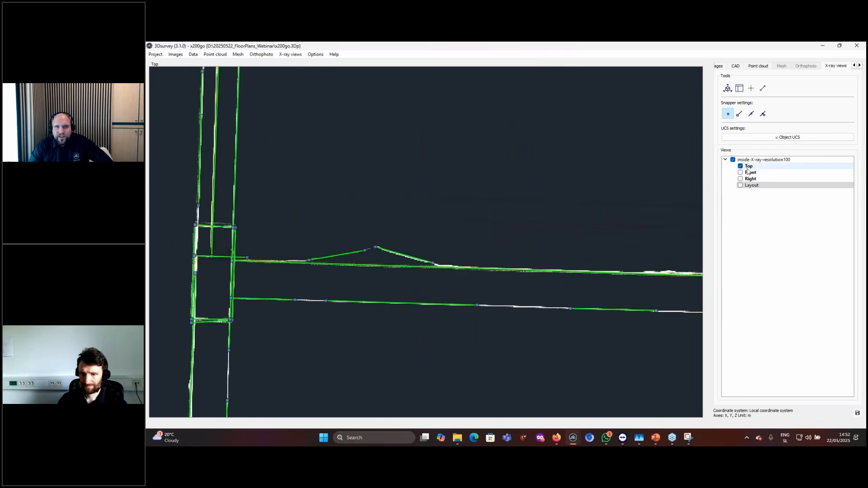
- Examine the outer wall's upper end, and compare the lines with the X-ray pixels at the pier below it
{"action": "scroll", "coordinate": [539, 193], "scroll_direction": "down", "scroll_amount": 5}
{"action": "middle_click_drag", "start_coordinate": [494, 173], "coordinate": [318, 172]}
{"action": "middle_click_drag", "start_coordinate": [557, 275], "coordinate": [561, 417]}
{"action": "middle_click_drag", "start_coordinate": [606, 255], "coordinate": [683, 233]}
{"action": "scroll", "coordinate": [362, 278], "scroll_direction": "up", "scroll_amount": 2}
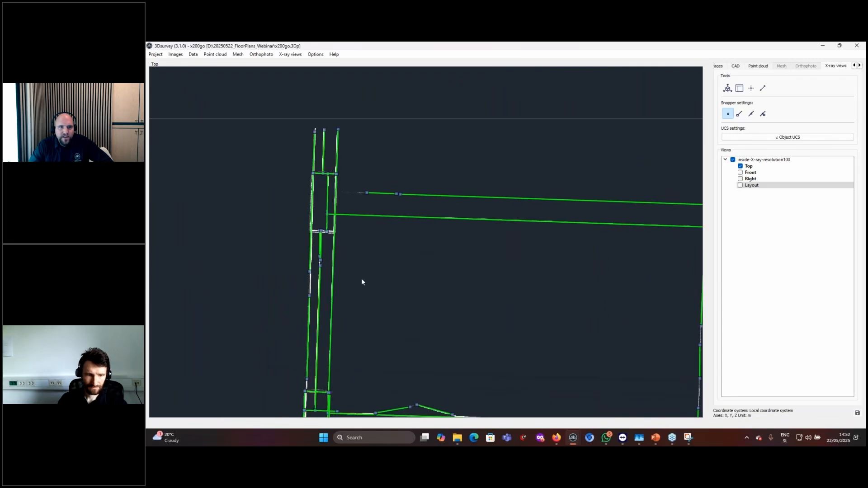
{"action": "scroll", "coordinate": [362, 278], "scroll_direction": "up", "scroll_amount": 5}
{"action": "scroll", "coordinate": [325, 237], "scroll_direction": "up", "scroll_amount": 1}
{"action": "middle_click_drag", "start_coordinate": [383, 313], "coordinate": [401, 161]}
{"action": "scroll", "coordinate": [401, 161], "scroll_direction": "down", "scroll_amount": 4}
{"action": "middle_click_drag", "start_coordinate": [423, 286], "coordinate": [459, 204]}
{"action": "scroll", "coordinate": [392, 223], "scroll_direction": "up", "scroll_amount": 6}
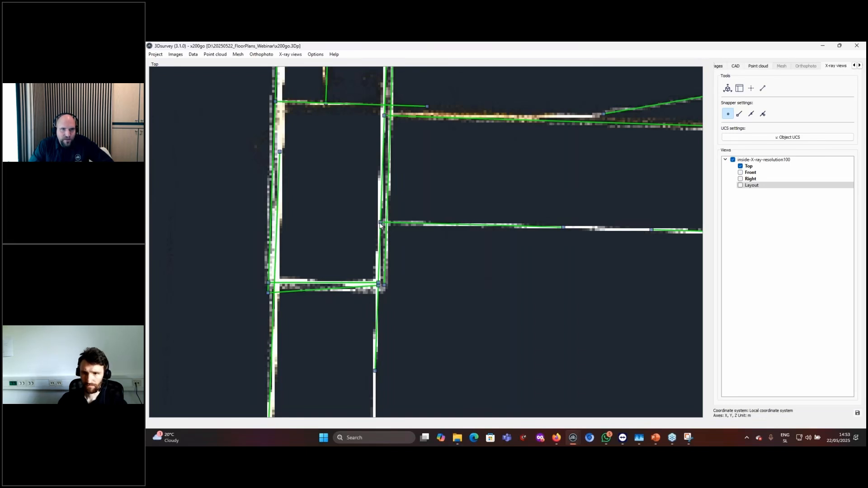
- Examine where the parallel cross-wall lines meet the long wall on the opposite side of the rooms
{"action": "scroll", "coordinate": [384, 223], "scroll_direction": "down", "scroll_amount": 10}
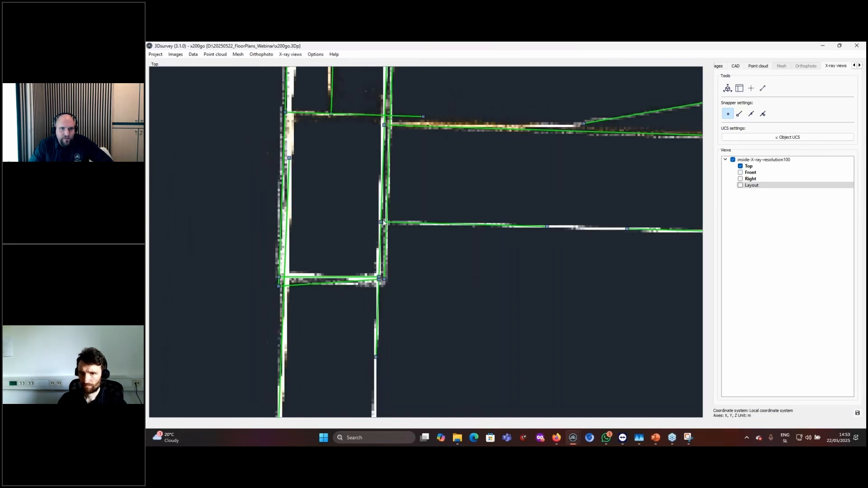
{"action": "middle_click_drag", "start_coordinate": [440, 371], "coordinate": [425, 306]}
{"action": "scroll", "coordinate": [587, 241], "scroll_direction": "up", "scroll_amount": 5}
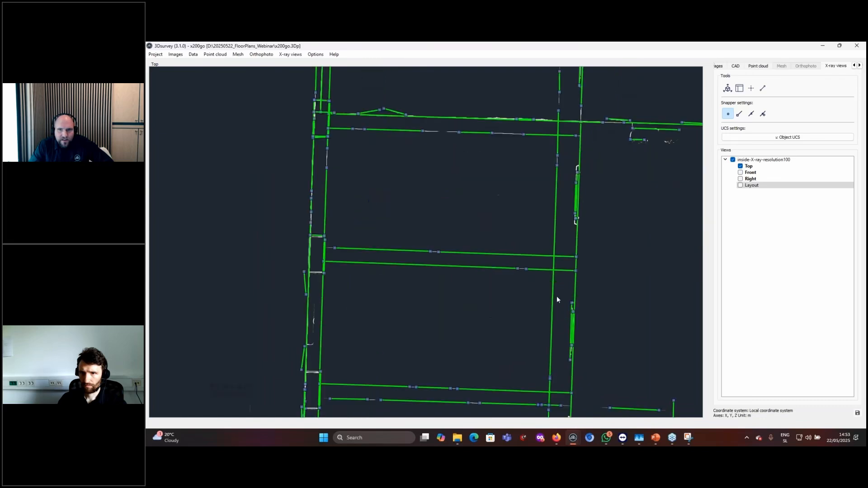
{"action": "scroll", "coordinate": [586, 242], "scroll_direction": "up", "scroll_amount": 3}
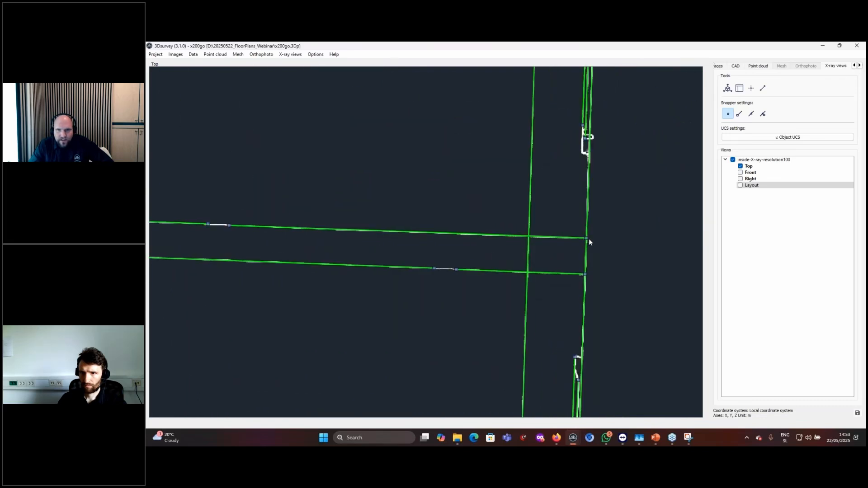
{"action": "scroll", "coordinate": [588, 240], "scroll_direction": "down", "scroll_amount": 2}
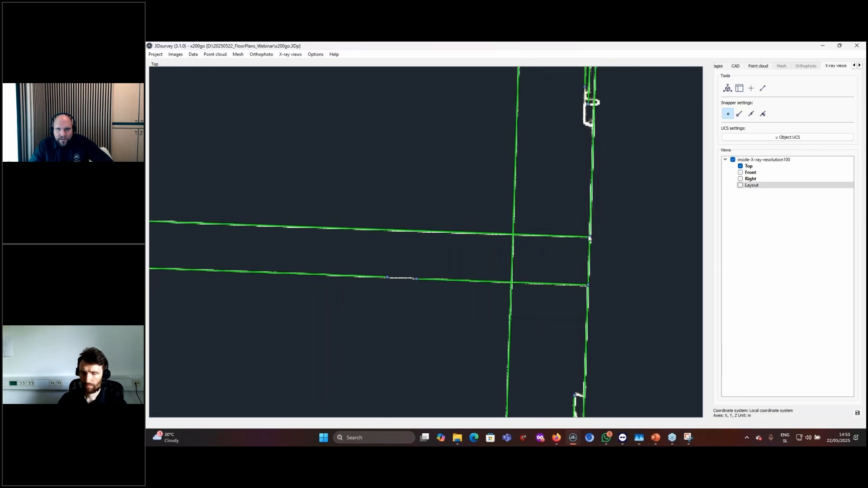
- Examine the overall x200go plan and the double-walled square structure with diagonal hatching in the Top view
{"action": "scroll", "coordinate": [587, 290], "scroll_direction": "down", "scroll_amount": 10}
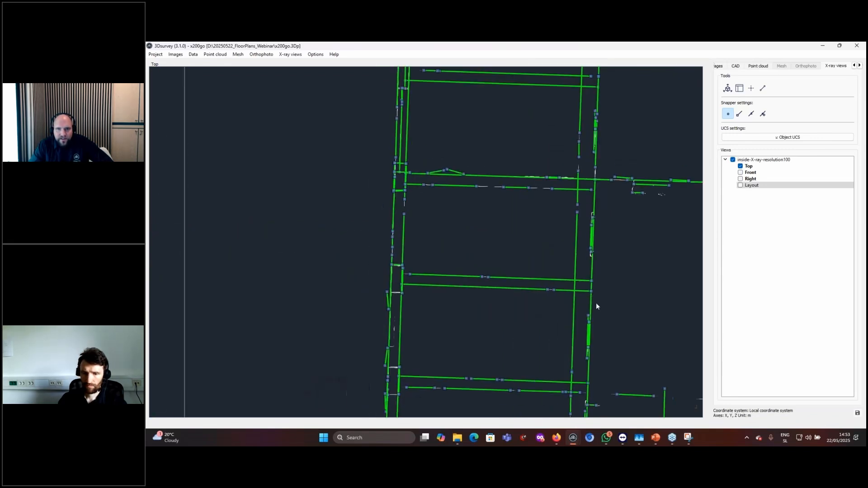
{"action": "scroll", "coordinate": [523, 258], "scroll_direction": "down", "scroll_amount": 3}
{"action": "scroll", "coordinate": [450, 204], "scroll_direction": "up", "scroll_amount": 8}
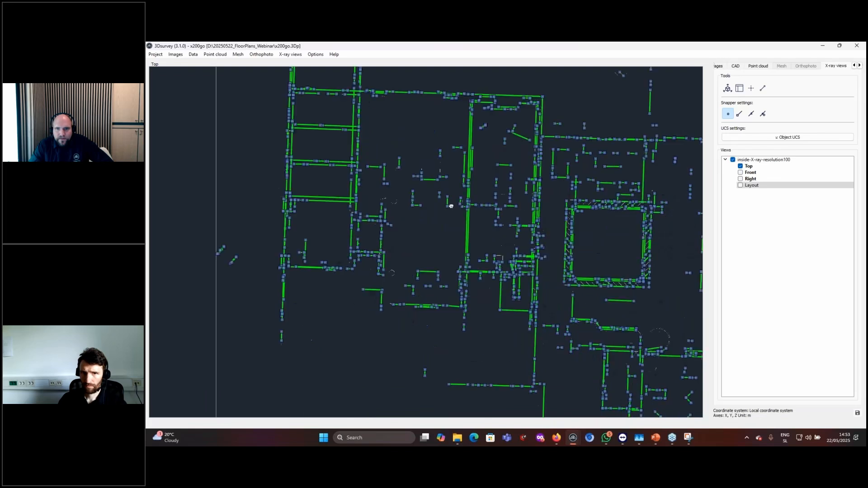
{"action": "scroll", "coordinate": [543, 215], "scroll_direction": "up", "scroll_amount": 2}
{"action": "middle_click_drag", "start_coordinate": [543, 215], "coordinate": [500, 255]}
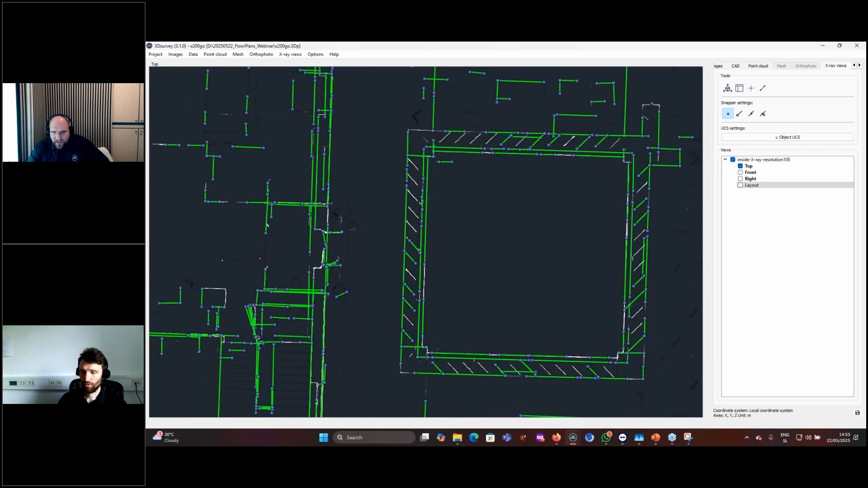
- Switch to the GalleriaPartnerMeeting project, show its second X-ray set's Top view, and inspect the central circular hall
{"action": "mouse_move", "coordinate": [573, 438]}
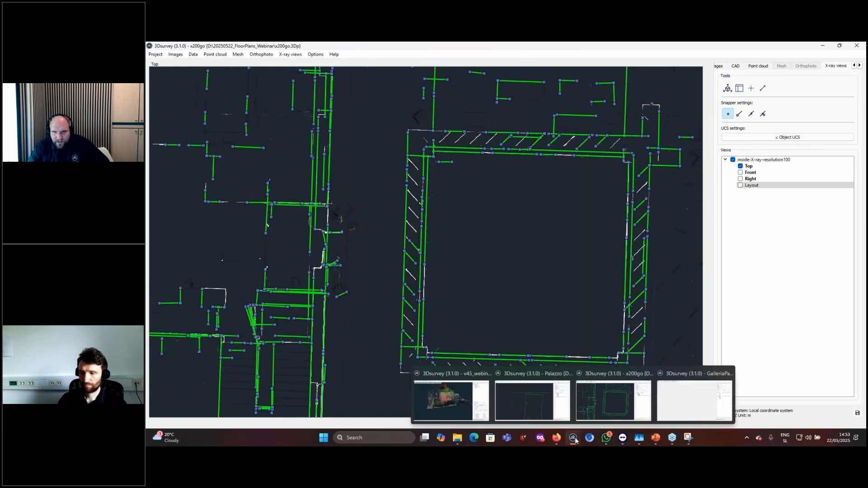
{"action": "left_click", "coordinate": [661, 407]}
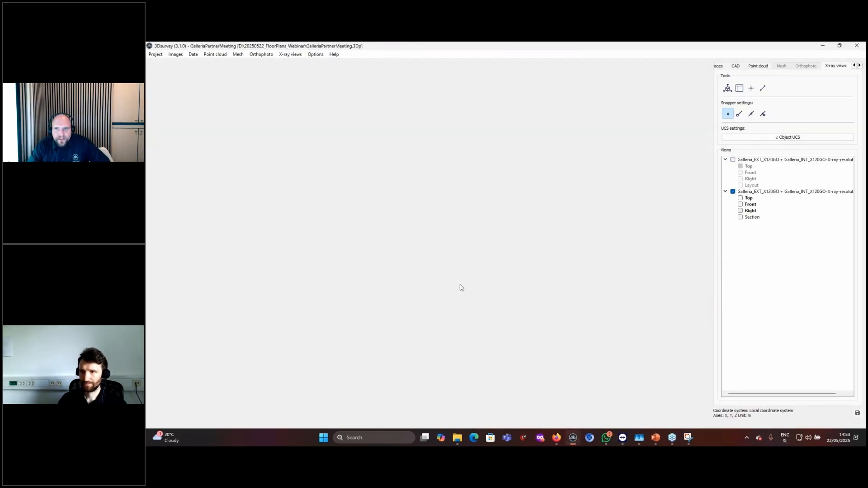
{"action": "left_click", "coordinate": [741, 199]}
{"action": "scroll", "coordinate": [346, 223], "scroll_direction": "up", "scroll_amount": 6}
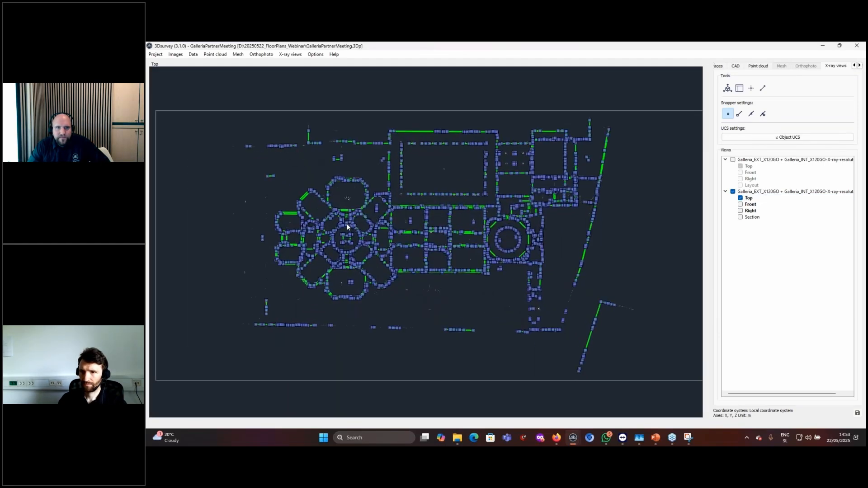
{"action": "scroll", "coordinate": [351, 244], "scroll_direction": "up", "scroll_amount": 3}
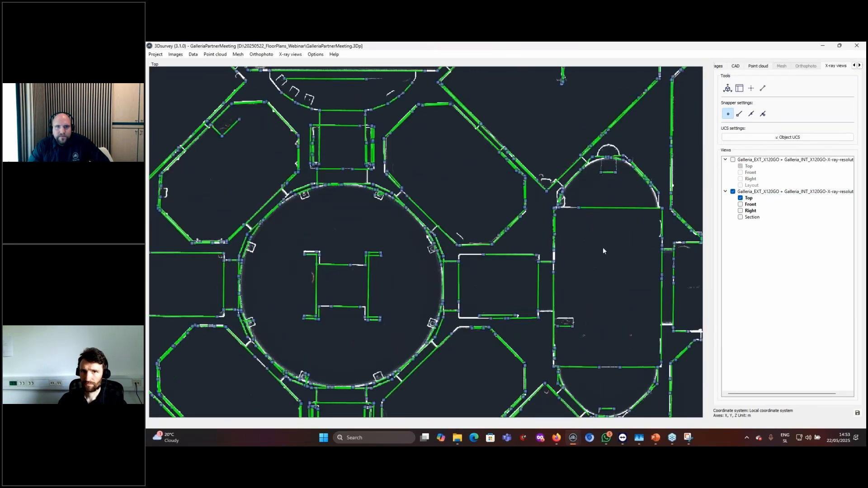
{"action": "middle_click_drag", "start_coordinate": [597, 263], "coordinate": [647, 407]}
{"action": "scroll", "coordinate": [529, 242], "scroll_direction": "down", "scroll_amount": 3}
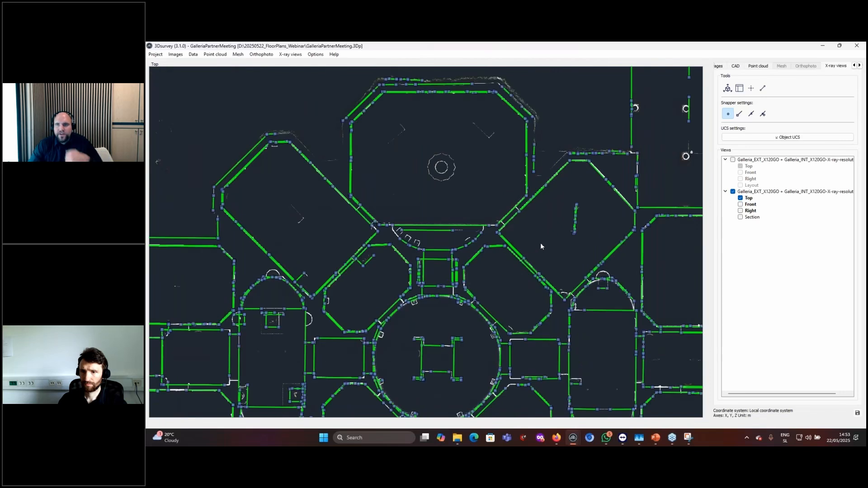
- Examine the green outlines of the polygonal rooms arranged around the circular hall in the Top view
{"action": "middle_click_drag", "start_coordinate": [466, 202], "coordinate": [601, 162]}
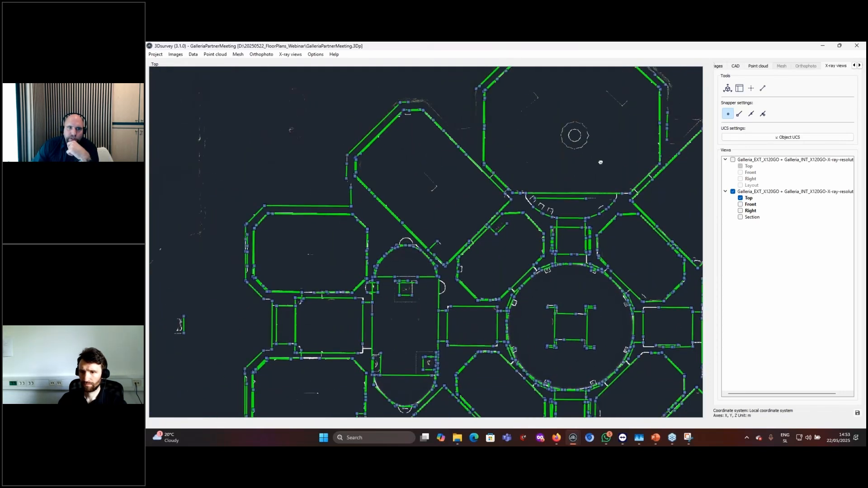
{"action": "scroll", "coordinate": [468, 358], "scroll_direction": "down", "scroll_amount": 1}
{"action": "middle_click_drag", "start_coordinate": [468, 358], "coordinate": [493, 234]}
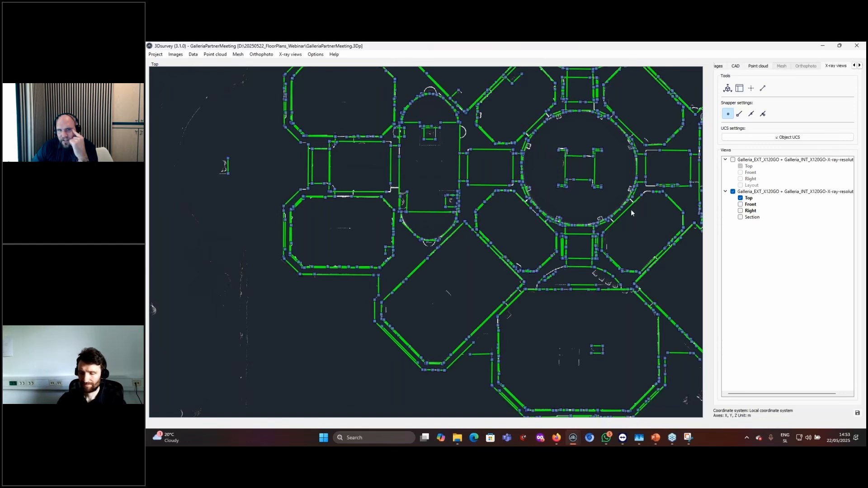
{"action": "middle_click_drag", "start_coordinate": [622, 218], "coordinate": [490, 330]}
{"action": "middle_click_drag", "start_coordinate": [600, 238], "coordinate": [584, 313]}
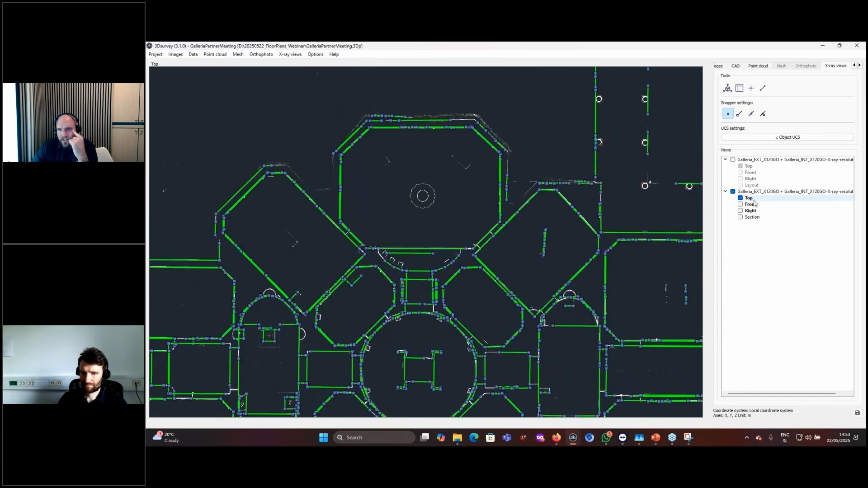
- Briefly toggle the Section view on and off, and examine the wall lines of the rectangular gallery rooms
{"action": "left_click", "coordinate": [740, 217]}
{"action": "left_click", "coordinate": [741, 217]}
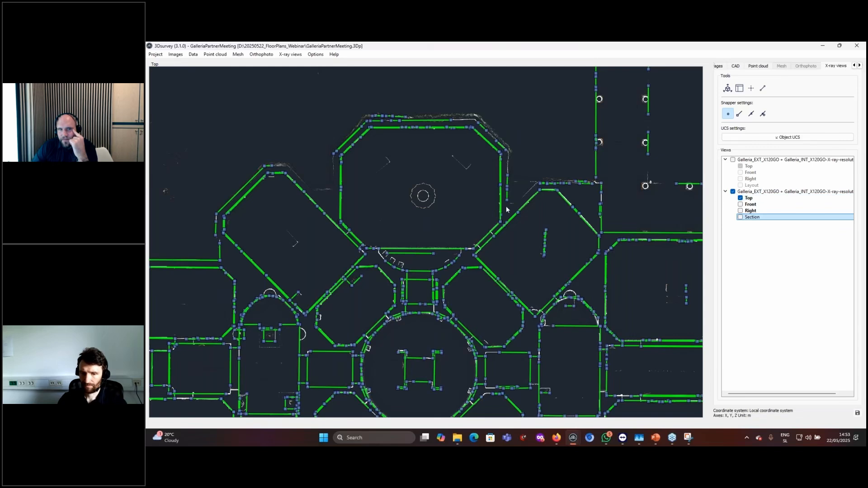
{"action": "scroll", "coordinate": [509, 208], "scroll_direction": "down", "scroll_amount": 5}
{"action": "middle_click_drag", "start_coordinate": [533, 298], "coordinate": [416, 345]}
{"action": "scroll", "coordinate": [576, 346], "scroll_direction": "up", "scroll_amount": 6}
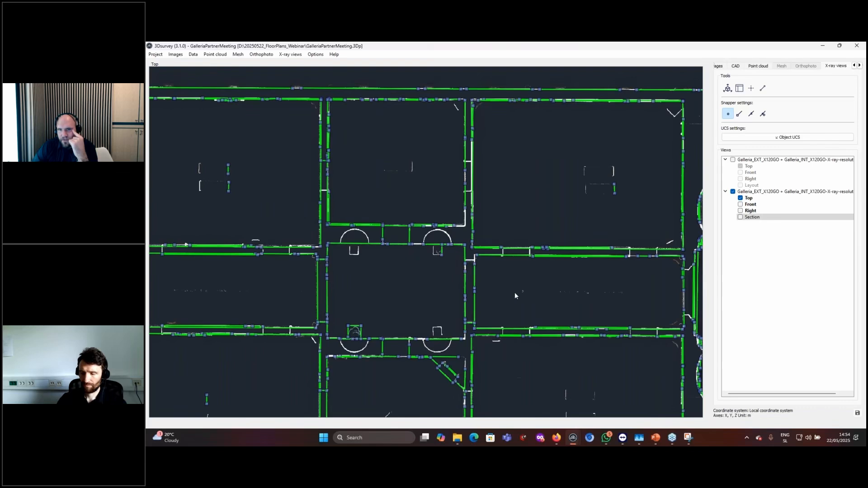
- Examine the areas adjoining the rectangular rooms, and view the overall Galleria floor plan
{"action": "scroll", "coordinate": [515, 293], "scroll_direction": "down", "scroll_amount": 3}
{"action": "middle_click_drag", "start_coordinate": [506, 322], "coordinate": [335, 299]}
{"action": "middle_click_drag", "start_coordinate": [457, 84], "coordinate": [448, 218]}
{"action": "middle_click_drag", "start_coordinate": [459, 152], "coordinate": [638, 253]}
{"action": "scroll", "coordinate": [573, 259], "scroll_direction": "down", "scroll_amount": 1}
{"action": "scroll", "coordinate": [552, 261], "scroll_direction": "down", "scroll_amount": 6}
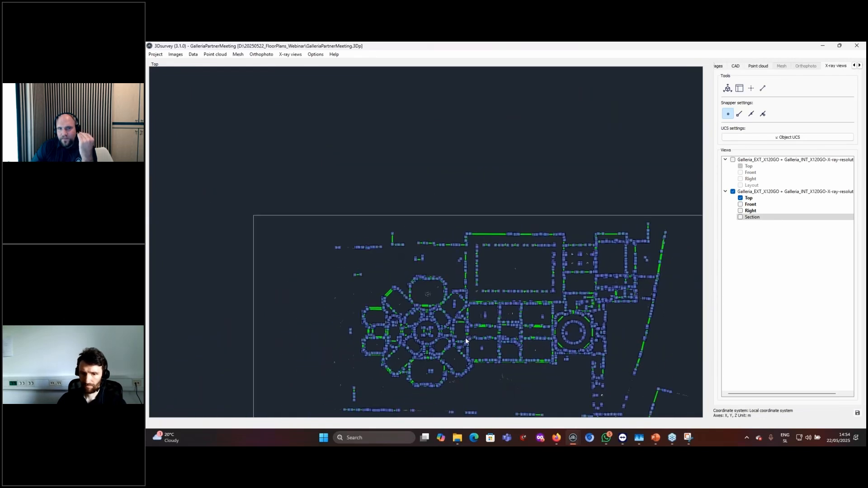
{"action": "middle_click_drag", "start_coordinate": [457, 332], "coordinate": [474, 301]}
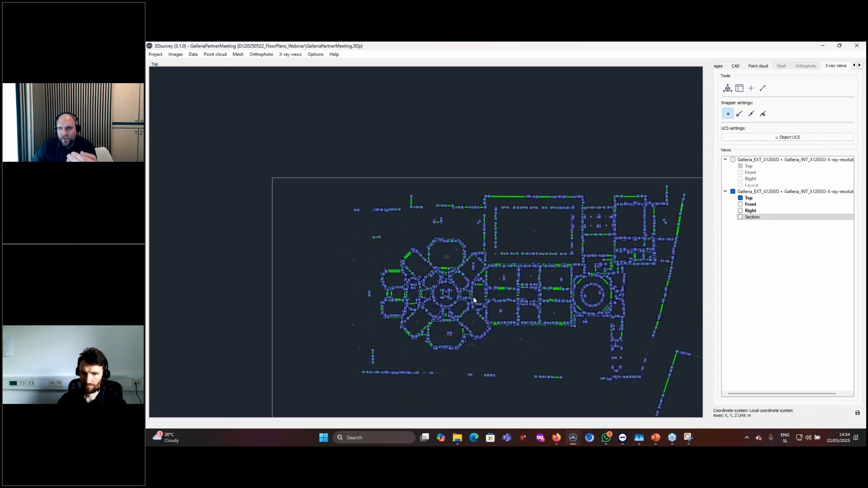
- Review the Galleria plan from the outer polygonal rooms across the rectangular rooms to the circular room at the far end
{"action": "scroll", "coordinate": [419, 291], "scroll_direction": "up", "scroll_amount": 8}
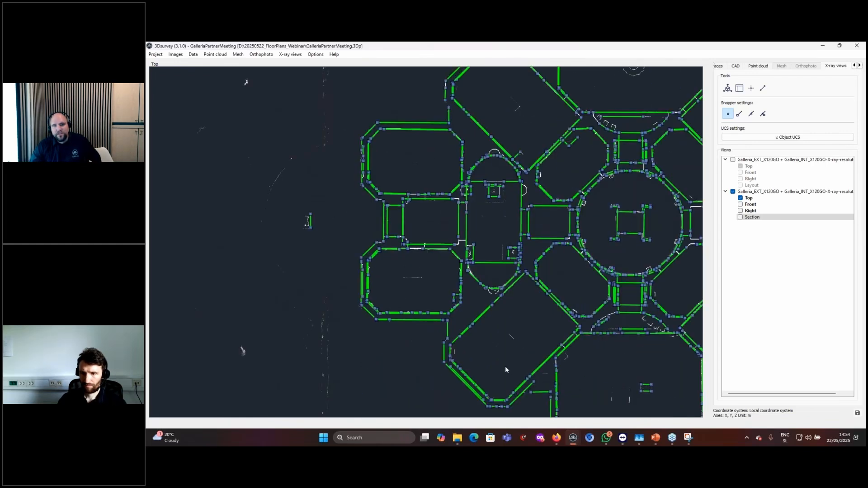
{"action": "middle_click_drag", "start_coordinate": [505, 365], "coordinate": [364, 347]}
{"action": "scroll", "coordinate": [478, 371], "scroll_direction": "down", "scroll_amount": 2}
{"action": "middle_click_drag", "start_coordinate": [671, 324], "coordinate": [424, 324]}
{"action": "middle_click_drag", "start_coordinate": [605, 309], "coordinate": [597, 271]}
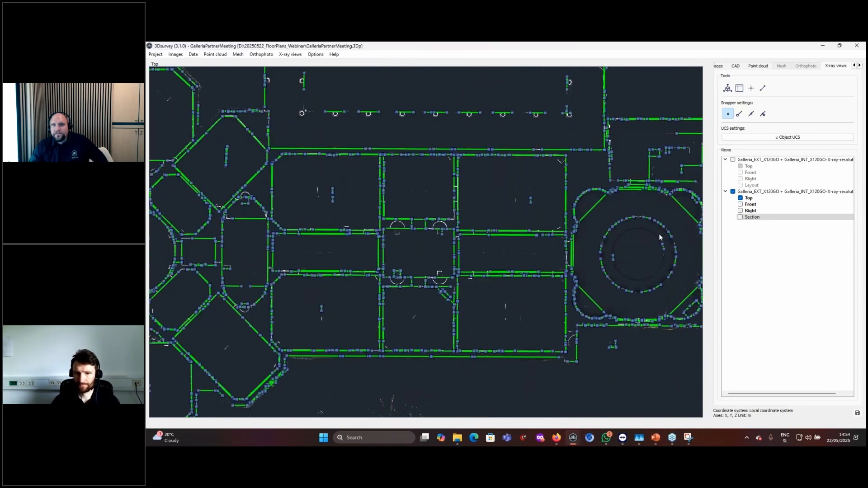
{"action": "scroll", "coordinate": [658, 234], "scroll_direction": "down", "scroll_amount": 3}
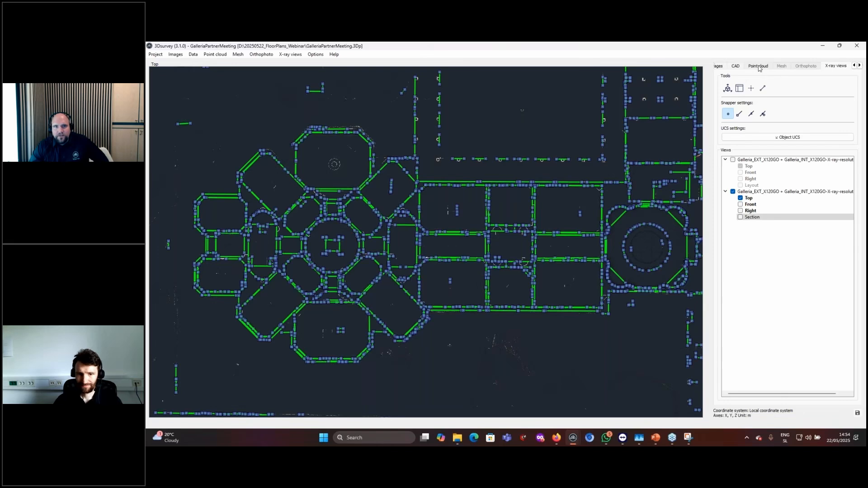
- Show the Galleria point cloud with the Bounding Box enabled, and lower its upper face to cut through the building horizontally
{"action": "left_click", "coordinate": [758, 66]}
{"action": "left_click_drag", "start_coordinate": [406, 251], "coordinate": [418, 281]}
{"action": "left_click", "coordinate": [253, 67]}
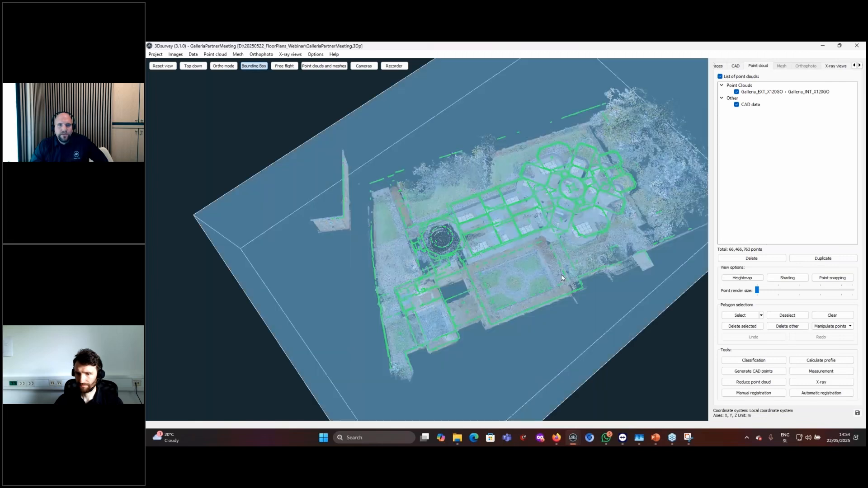
{"action": "left_click_drag", "start_coordinate": [561, 274], "coordinate": [530, 248]}
{"action": "left_click_drag", "start_coordinate": [534, 370], "coordinate": [541, 386]}
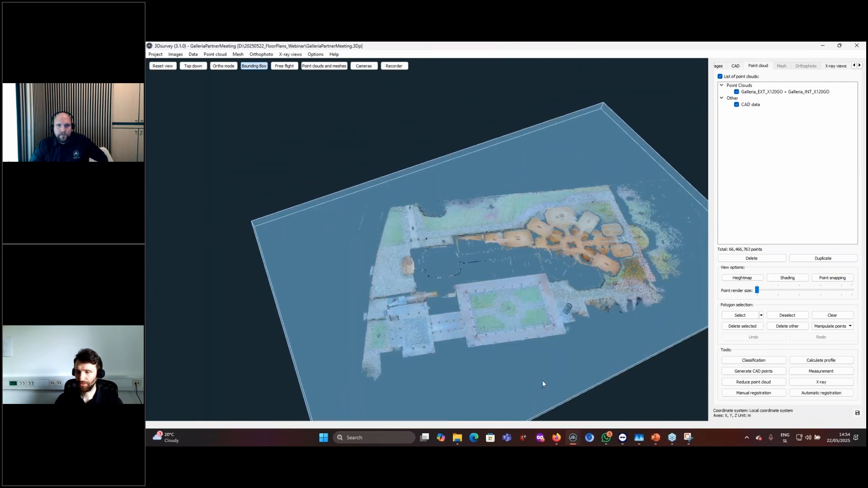
{"action": "left_click_drag", "start_coordinate": [545, 378], "coordinate": [544, 362]}
- Examine the rectangular rooms and their walls from above in the clipped Galleria point cloud
{"action": "left_click_drag", "start_coordinate": [547, 310], "coordinate": [476, 220]}
{"action": "scroll", "coordinate": [475, 219], "scroll_direction": "up", "scroll_amount": 4}
{"action": "scroll", "coordinate": [489, 290], "scroll_direction": "up", "scroll_amount": 3}
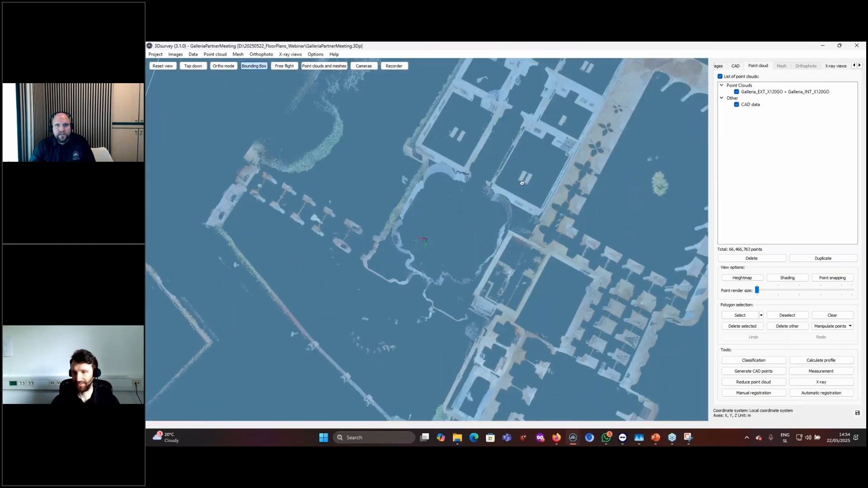
{"action": "middle_click_drag", "start_coordinate": [491, 292], "coordinate": [502, 409]}
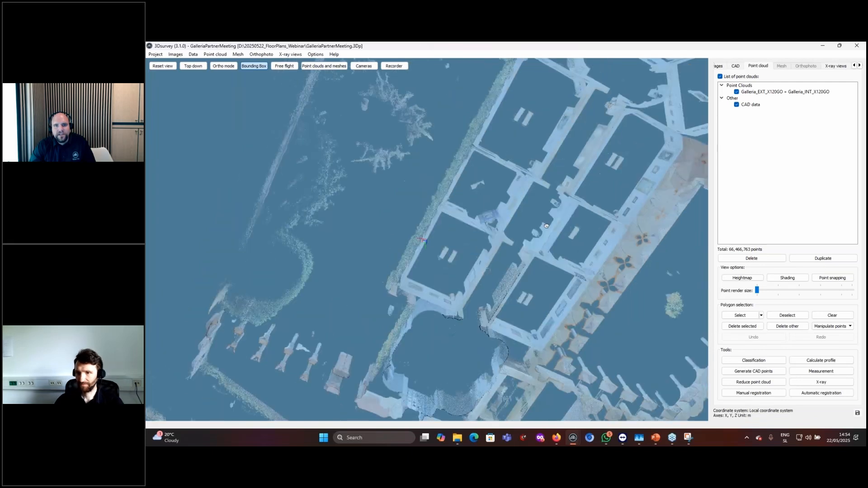
{"action": "middle_click_drag", "start_coordinate": [587, 136], "coordinate": [559, 257]}
{"action": "left_click_drag", "start_coordinate": [560, 257], "coordinate": [545, 234]}
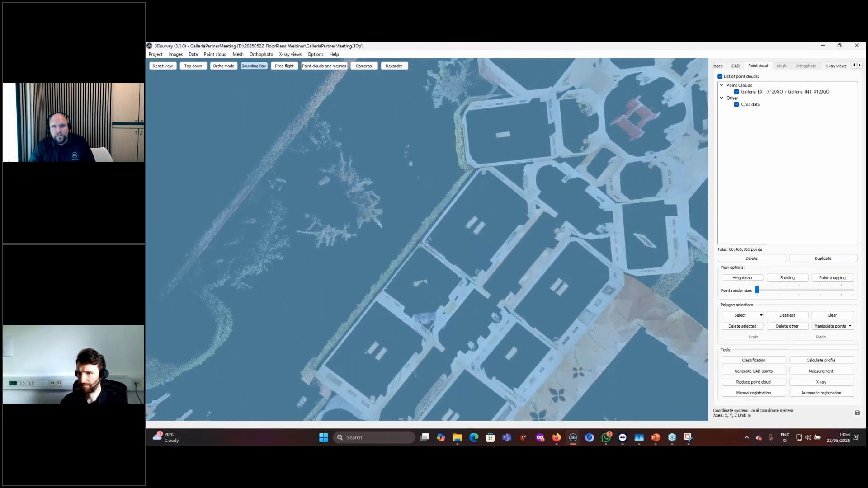
{"action": "middle_click_drag", "start_coordinate": [545, 234], "coordinate": [496, 275]}
- Examine the interior walls of an octagonal room and its neighbouring polygonal rooms in the clipped point cloud
{"action": "left_click_drag", "start_coordinate": [496, 275], "coordinate": [317, 229]}
{"action": "double_click", "coordinate": [317, 229]}
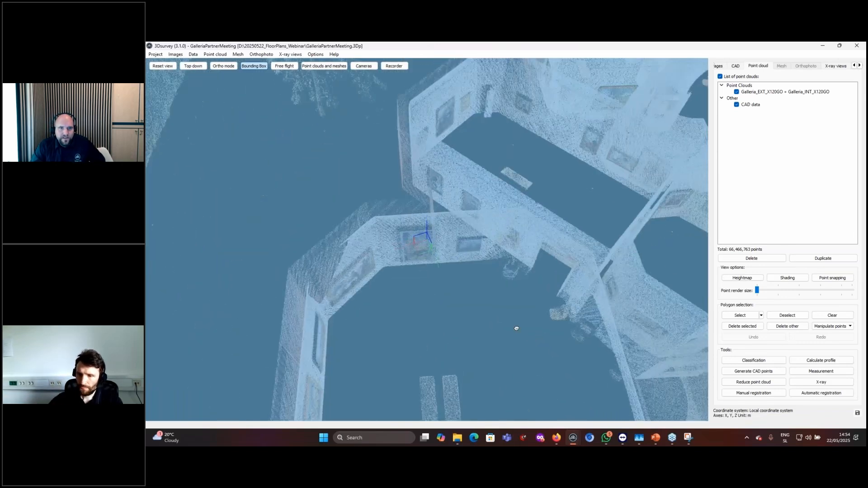
{"action": "mouse_move", "coordinate": [517, 327]}
{"action": "left_mouse_down"}
{"action": "mouse_move", "coordinate": [502, 332]}
{"action": "mouse_move", "coordinate": [450, 297]}
{"action": "mouse_move", "coordinate": [499, 365]}
{"action": "mouse_move", "coordinate": [573, 321]}
{"action": "mouse_move", "coordinate": [633, 342]}
{"action": "left_mouse_up"}
{"action": "scroll", "coordinate": [524, 217], "scroll_direction": "down", "scroll_amount": 4}
{"action": "left_click_drag", "start_coordinate": [493, 221], "coordinate": [487, 240]}
{"action": "right_click_drag", "start_coordinate": [487, 240], "coordinate": [506, 294]}
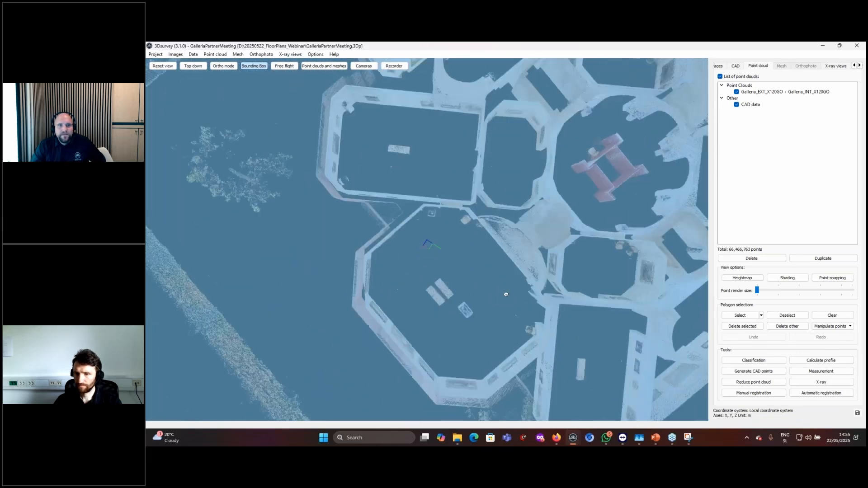
{"action": "right_click_drag", "start_coordinate": [452, 151], "coordinate": [504, 221]}
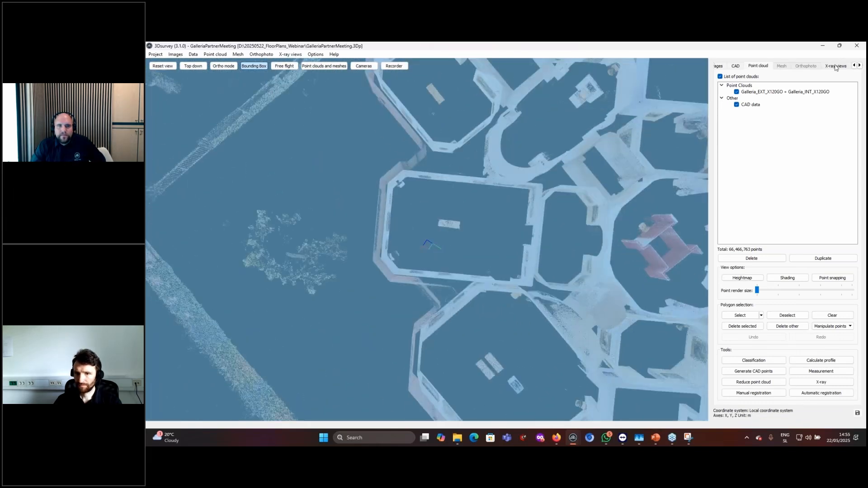
- Return to the Top X-ray view and compare the lines with the X-ray pixels along the octagonal room's outer walls
{"action": "left_click", "coordinate": [835, 66]}
{"action": "scroll", "coordinate": [301, 370], "scroll_direction": "up", "scroll_amount": 10}
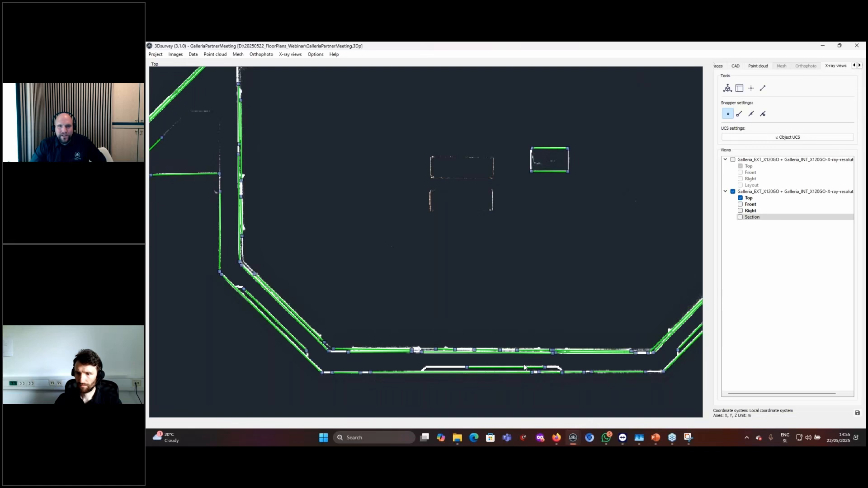
{"action": "scroll", "coordinate": [524, 368], "scroll_direction": "down", "scroll_amount": 6}
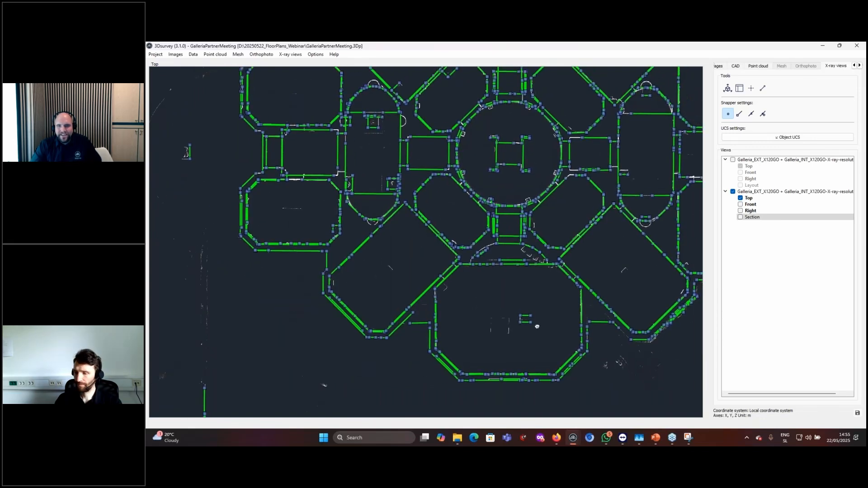
{"action": "middle_click_drag", "start_coordinate": [537, 326], "coordinate": [430, 399]}
{"action": "mouse_move", "coordinate": [608, 439]}
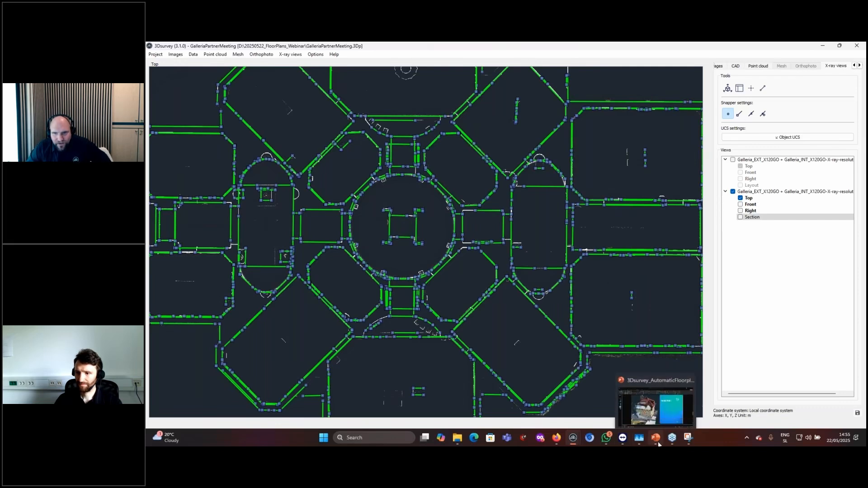
- Return to the Galleria point cloud, raise the bounding box's upper face above the roofs, and view the complex from outside
{"action": "left_click", "coordinate": [758, 67]}
{"action": "left_click_drag", "start_coordinate": [586, 273], "coordinate": [692, 224]}
{"action": "scroll", "coordinate": [617, 226], "scroll_direction": "down", "scroll_amount": 2}
{"action": "scroll", "coordinate": [552, 281], "scroll_direction": "down", "scroll_amount": 3}
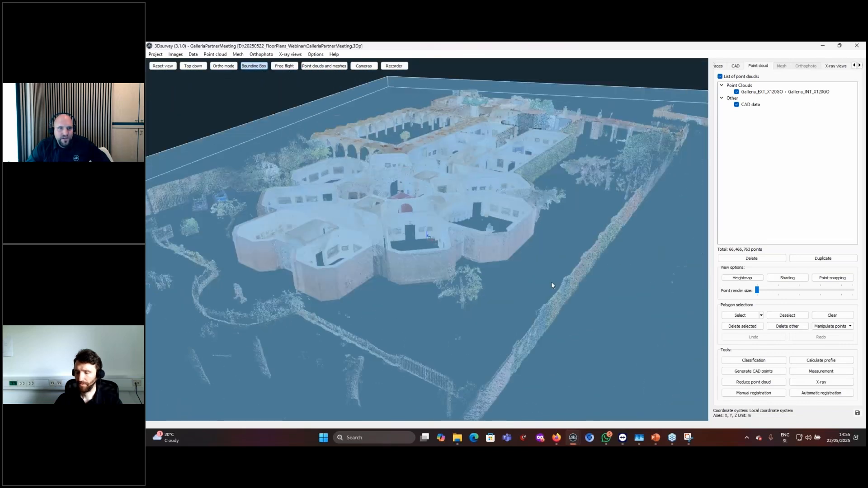
{"action": "left_click_drag", "start_coordinate": [551, 282], "coordinate": [748, 390]}
{"action": "left_click_drag", "start_coordinate": [490, 350], "coordinate": [565, 268]}
{"action": "scroll", "coordinate": [354, 263], "scroll_direction": "down", "scroll_amount": 2}
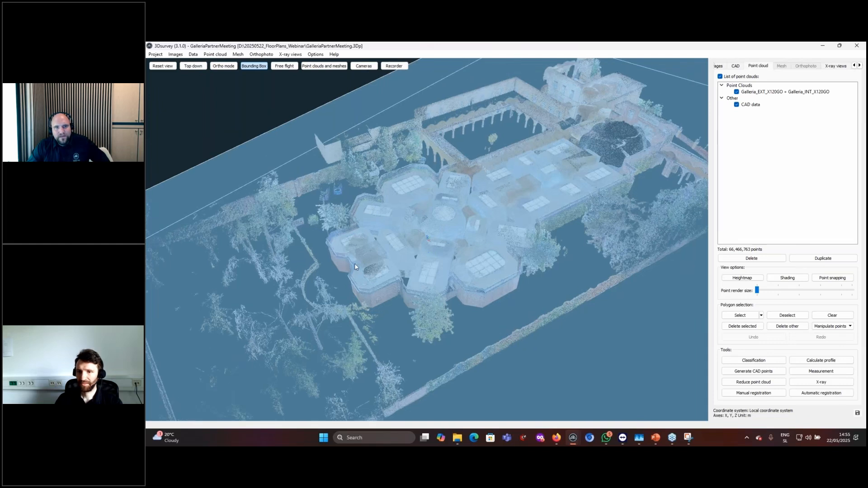
{"action": "scroll", "coordinate": [387, 318], "scroll_direction": "up", "scroll_amount": 2}
- Switch to the v45_webinar project, view the house's coloured CAD lines in 3D, and open the list of X-ray views
{"action": "mouse_move", "coordinate": [573, 437]}
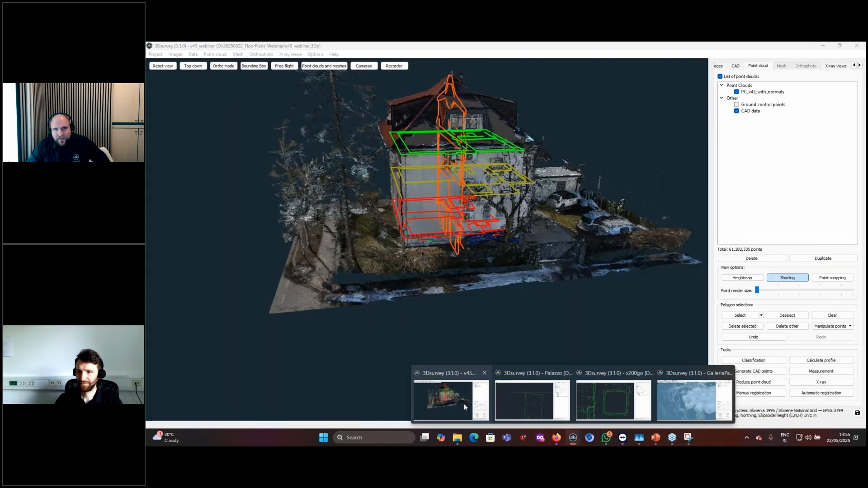
{"action": "left_click", "coordinate": [464, 404]}
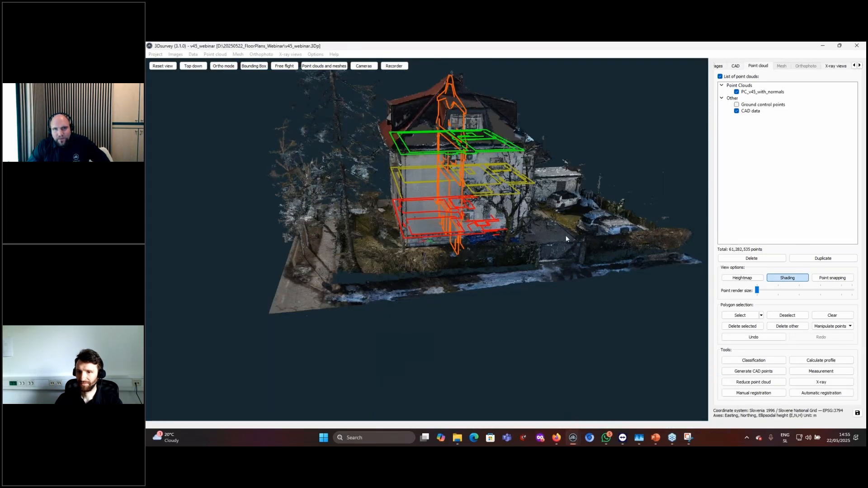
{"action": "left_click_drag", "start_coordinate": [566, 235], "coordinate": [559, 288]}
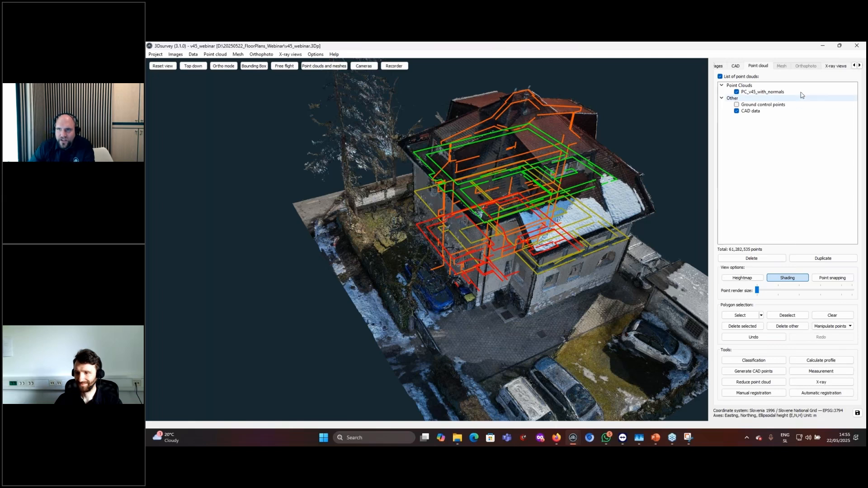
{"action": "left_click", "coordinate": [835, 66]}
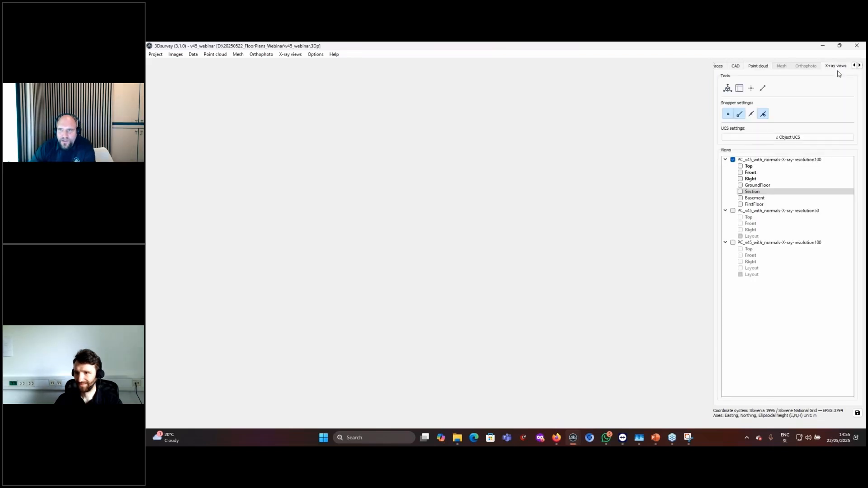
- Show the Top X-ray view and draw a section about 6.09 m long along the outer wall of the house's side extension
{"action": "left_click", "coordinate": [740, 166]}
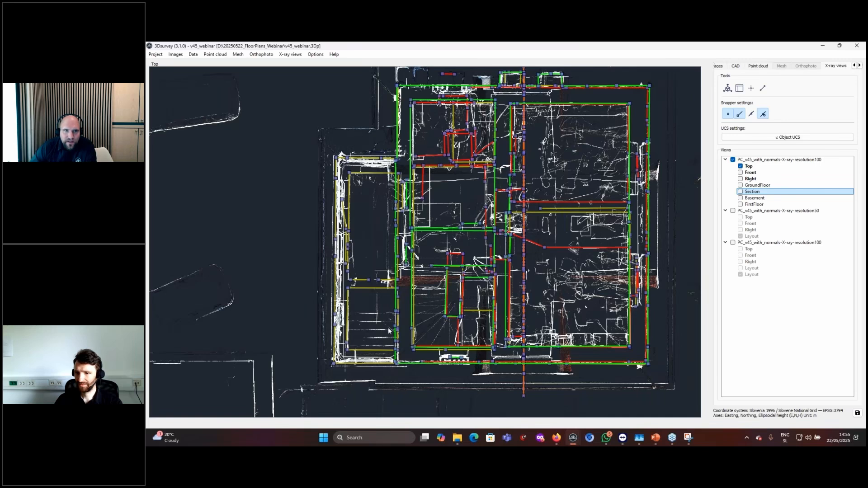
{"action": "scroll", "coordinate": [389, 331], "scroll_direction": "down", "scroll_amount": 1}
{"action": "middle_click_drag", "start_coordinate": [389, 331], "coordinate": [548, 294]}
{"action": "scroll", "coordinate": [541, 354], "scroll_direction": "up", "scroll_amount": 4}
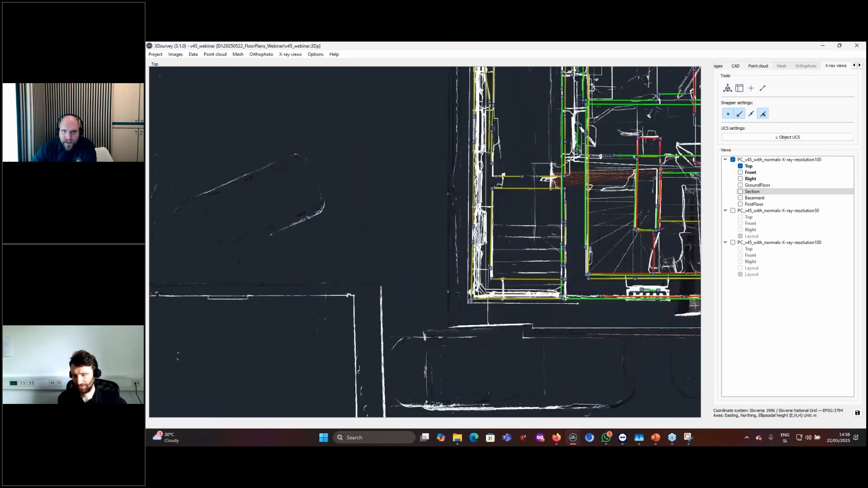
{"action": "middle_click_drag", "start_coordinate": [491, 283], "coordinate": [530, 319]}
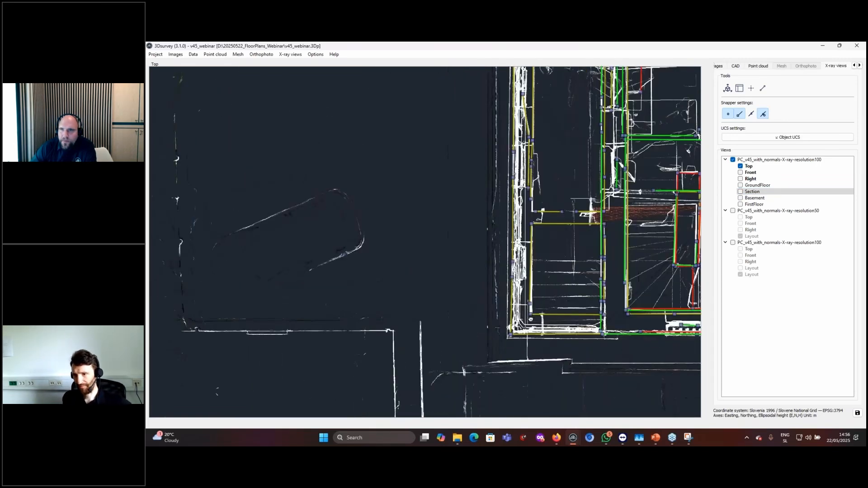
{"action": "left_click", "coordinate": [740, 89]}
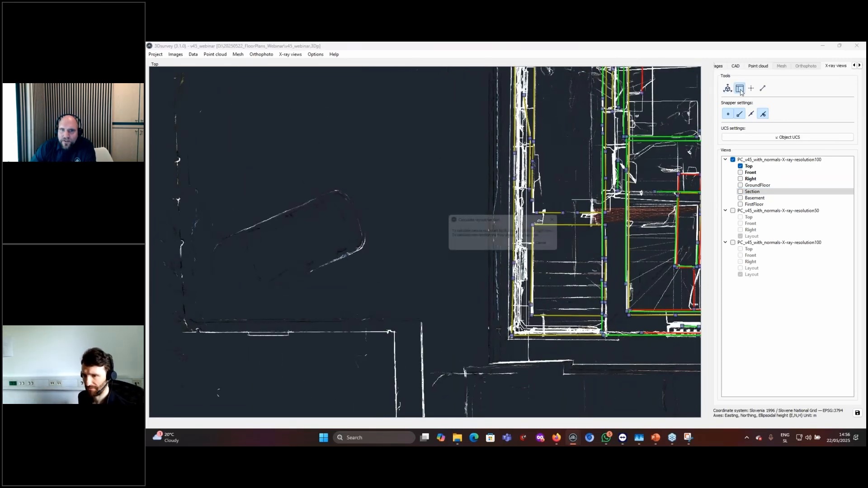
{"action": "left_click", "coordinate": [512, 336]}
- Extend the section past the far corner of the extension's outer wall, to a Y2 of about 9.16
{"action": "middle_click_drag", "start_coordinate": [517, 92], "coordinate": [519, 248]}
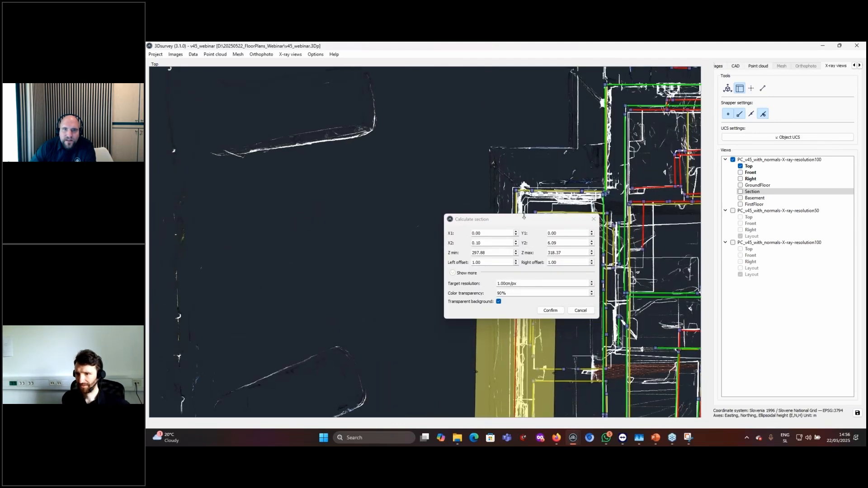
{"action": "left_click_drag", "start_coordinate": [524, 217], "coordinate": [343, 184]}
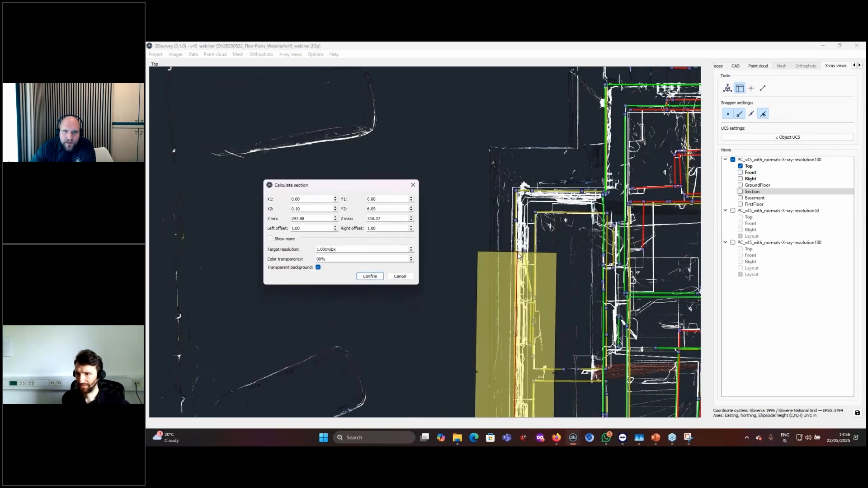
{"action": "left_click_drag", "start_coordinate": [517, 253], "coordinate": [517, 131]}
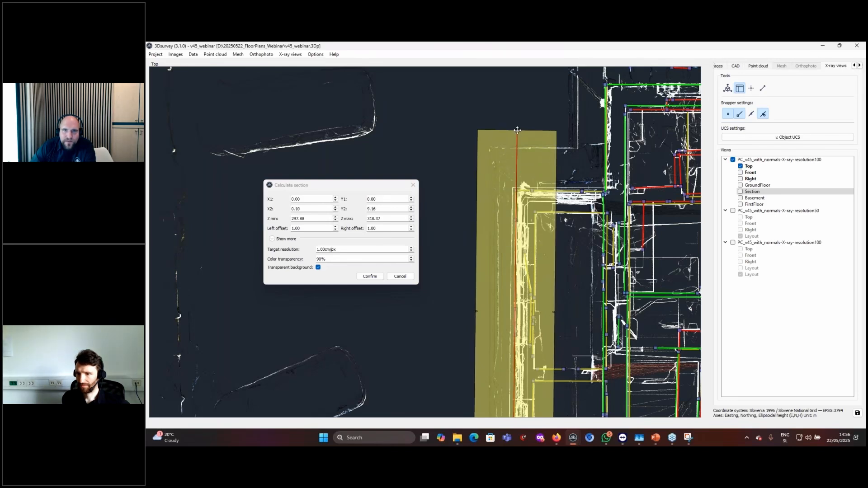
{"action": "scroll", "coordinate": [539, 251], "scroll_direction": "down", "scroll_amount": 4}
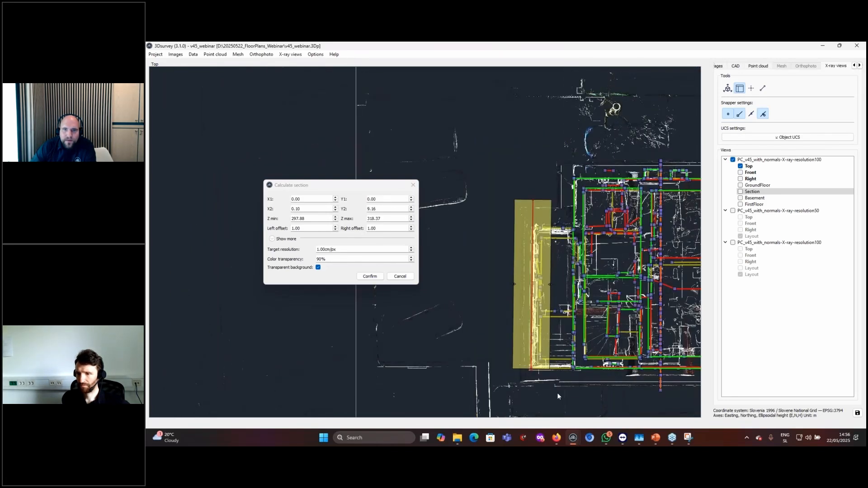
- Display the Front X-ray view alongside Top and limit the section's height to Z min 299.02 and Z max 306.92
{"action": "left_click", "coordinate": [740, 172]}
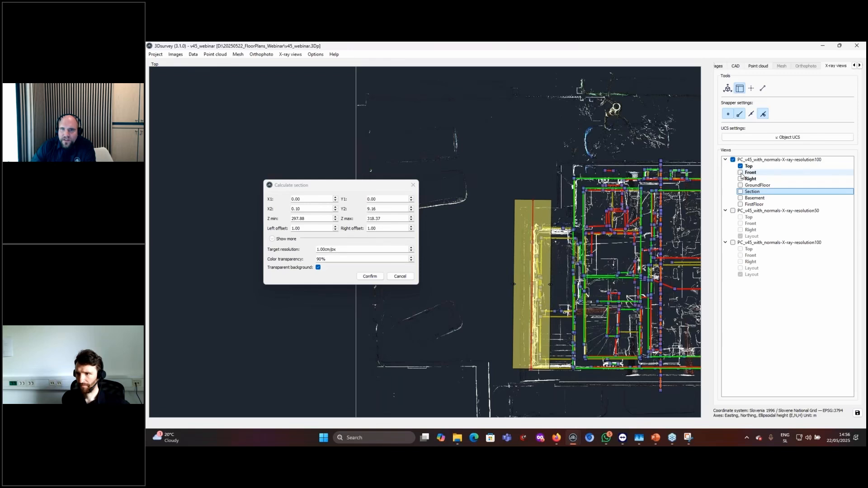
{"action": "scroll", "coordinate": [562, 274], "scroll_direction": "down", "scroll_amount": 4}
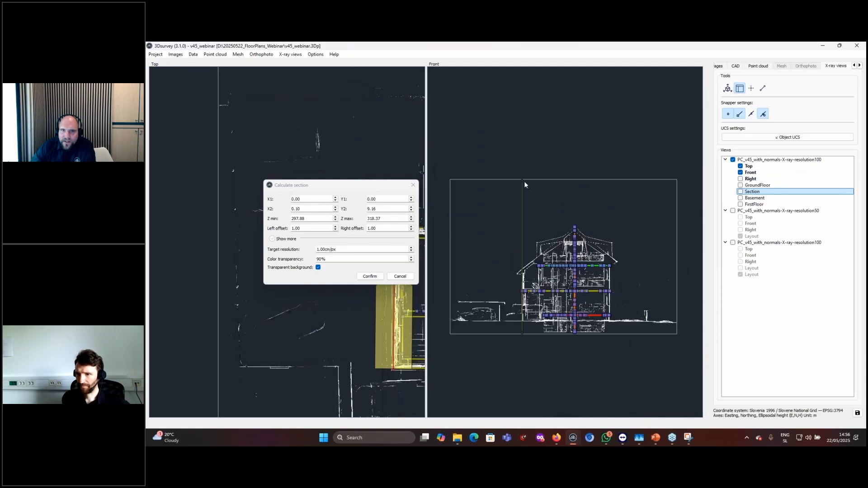
{"action": "scroll", "coordinate": [521, 176], "scroll_direction": "up", "scroll_amount": 6}
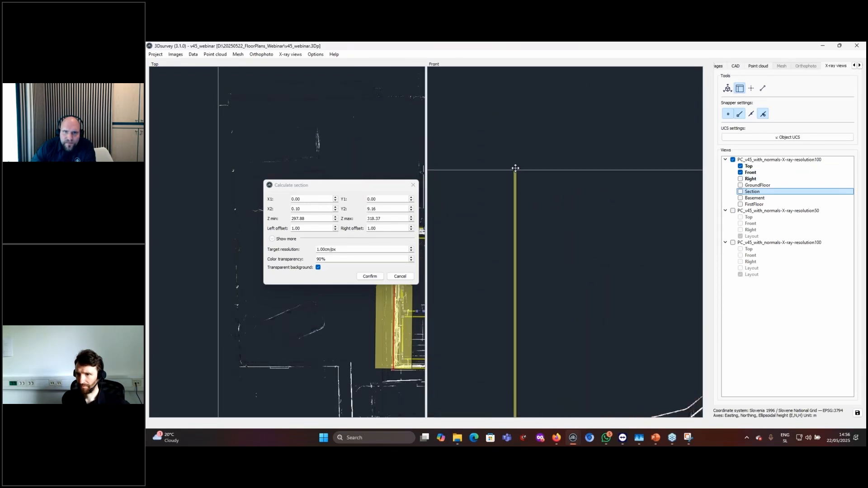
{"action": "left_click_drag", "start_coordinate": [515, 168], "coordinate": [514, 187]}
{"action": "left_click_drag", "start_coordinate": [515, 256], "coordinate": [515, 363]}
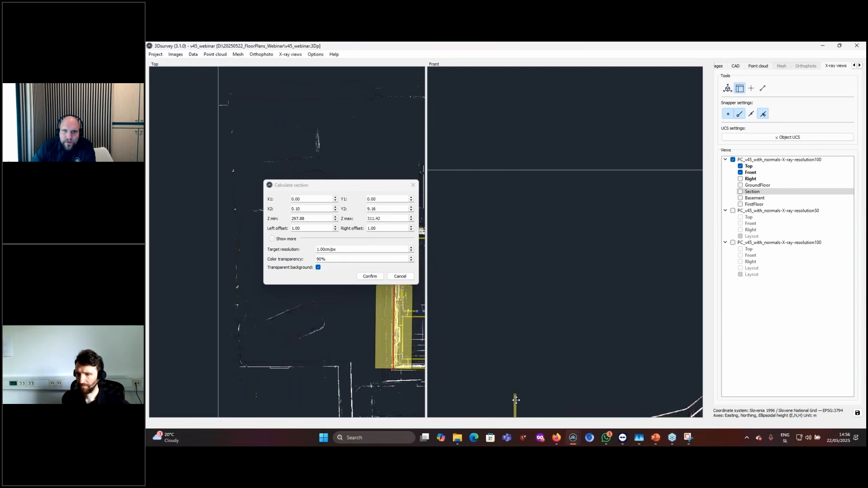
{"action": "scroll", "coordinate": [538, 248], "scroll_direction": "down", "scroll_amount": 5}
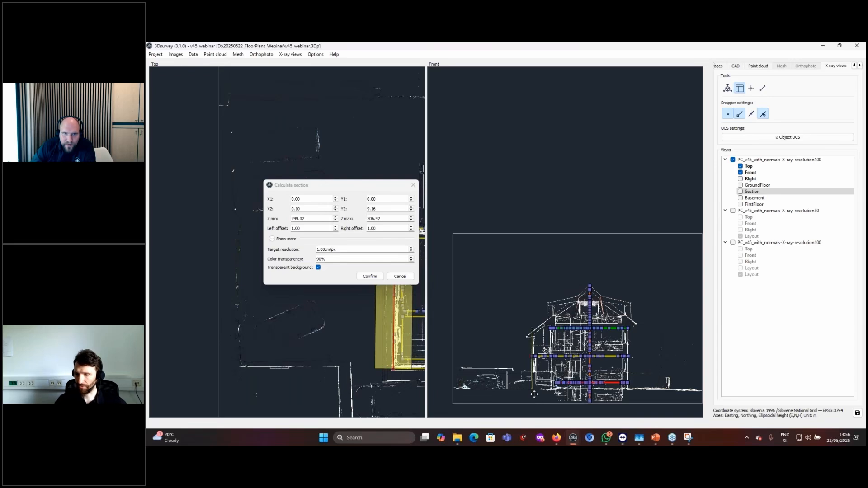
- Lower the section's upper end to just above the wall beneath the sloping roof, at Z max 306.01
{"action": "scroll", "coordinate": [517, 363], "scroll_direction": "up", "scroll_amount": 5}
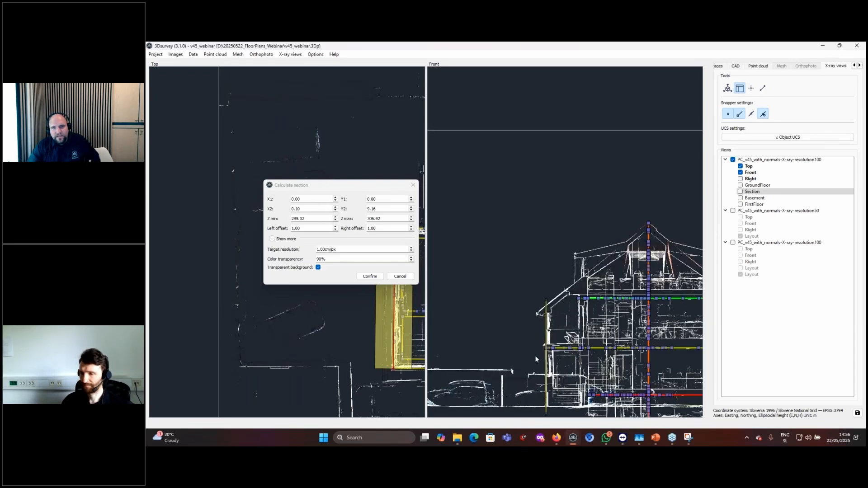
{"action": "scroll", "coordinate": [572, 205], "scroll_direction": "up", "scroll_amount": 10}
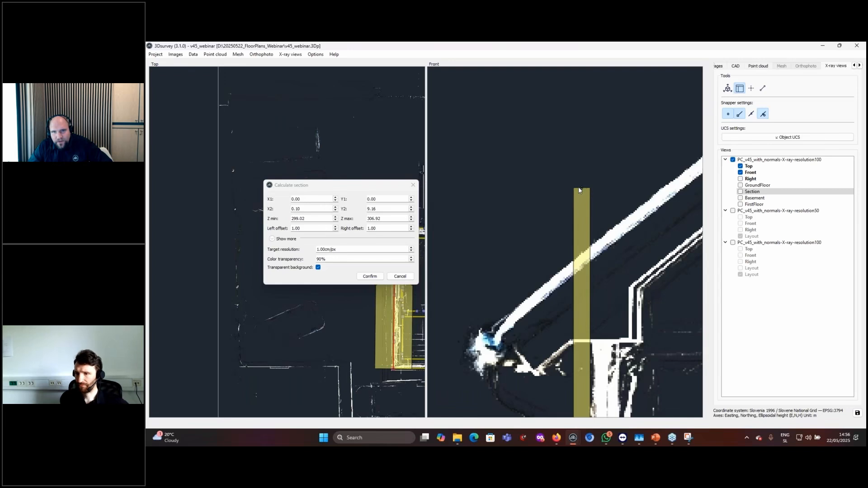
{"action": "left_click_drag", "start_coordinate": [579, 188], "coordinate": [576, 332]}
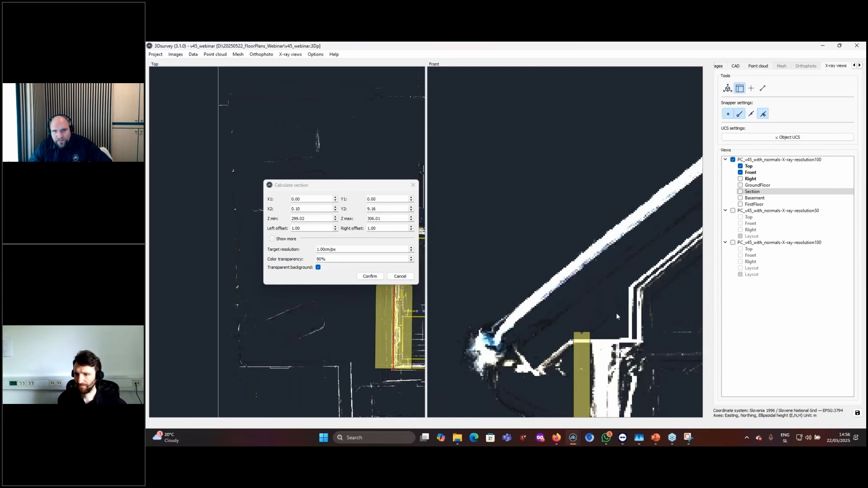
- Calculate the wall section with 1.00 left and right offsets, 1.00 cm/px resolution, 90% color transparency and a transparent background
{"action": "scroll", "coordinate": [613, 313], "scroll_direction": "down", "scroll_amount": 10}
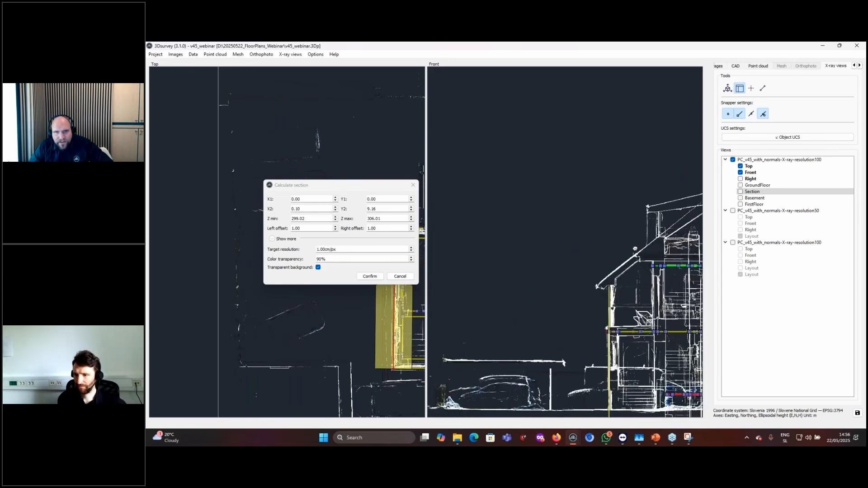
{"action": "middle_click_drag", "start_coordinate": [635, 248], "coordinate": [661, 85]}
{"action": "scroll", "coordinate": [376, 345], "scroll_direction": "up", "scroll_amount": 3}
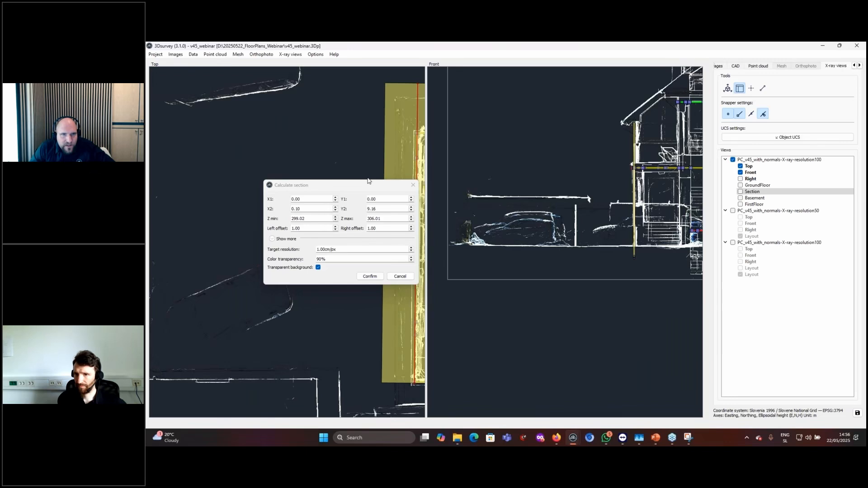
{"action": "left_click_drag", "start_coordinate": [368, 181], "coordinate": [221, 165]}
{"action": "scroll", "coordinate": [393, 181], "scroll_direction": "down", "scroll_amount": 2}
{"action": "middle_click_drag", "start_coordinate": [393, 181], "coordinate": [348, 179]}
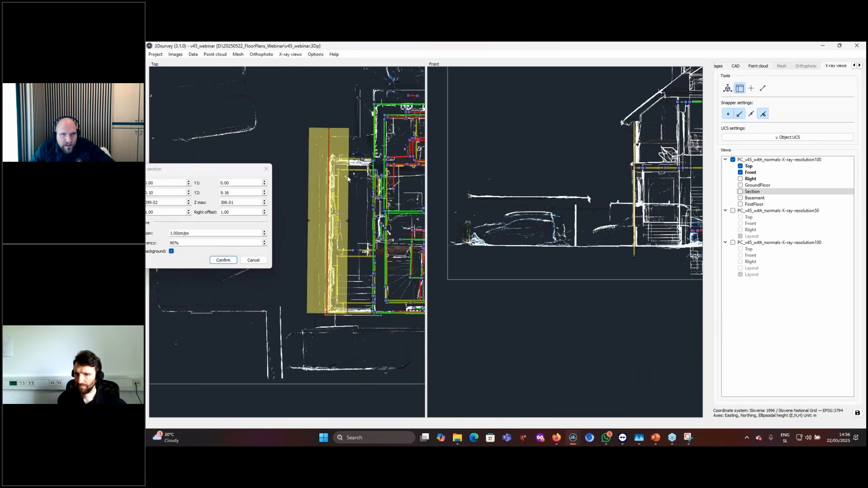
{"action": "left_click", "coordinate": [223, 261]}
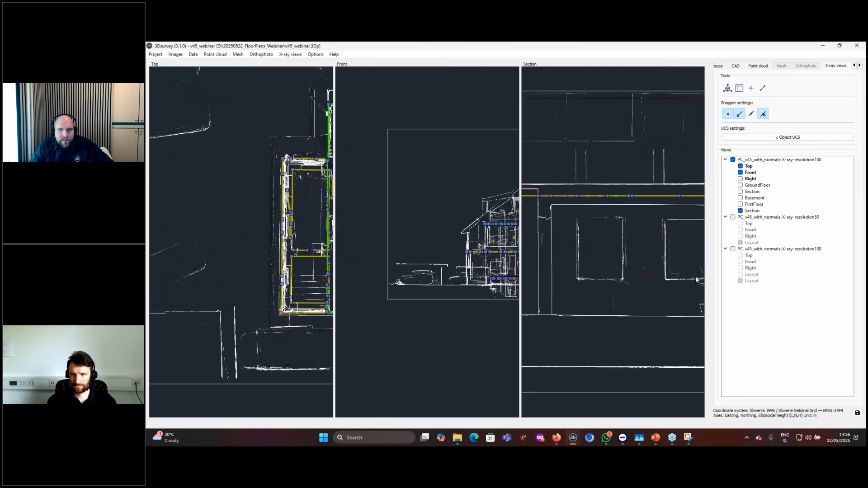
- Examine the window outlines, arched opening and stairs in the newly calculated Section view
{"action": "scroll", "coordinate": [603, 277], "scroll_direction": "down", "scroll_amount": 3}
{"action": "scroll", "coordinate": [606, 279], "scroll_direction": "up", "scroll_amount": 5}
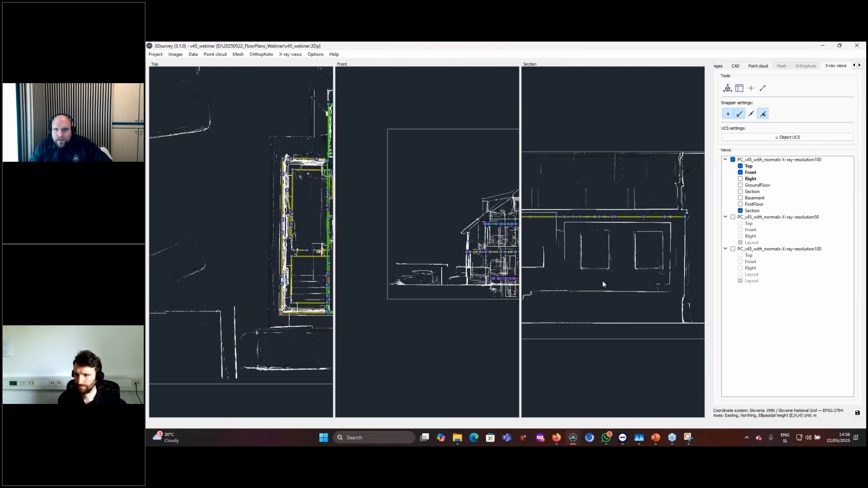
{"action": "scroll", "coordinate": [655, 350], "scroll_direction": "down", "scroll_amount": 3}
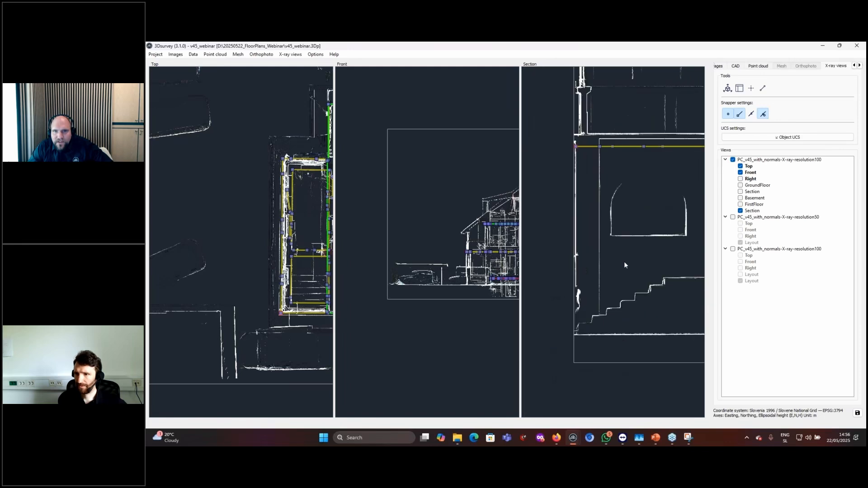
{"action": "middle_click_drag", "start_coordinate": [624, 261], "coordinate": [484, 261]}
{"action": "scroll", "coordinate": [604, 268], "scroll_direction": "up", "scroll_amount": 5}
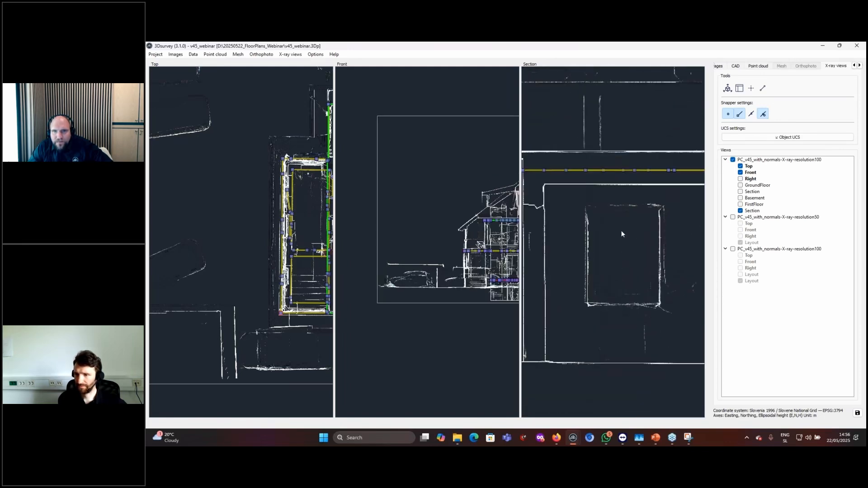
{"action": "middle_click_drag", "start_coordinate": [621, 232], "coordinate": [644, 285]}
{"action": "scroll", "coordinate": [642, 148], "scroll_direction": "up", "scroll_amount": 1}
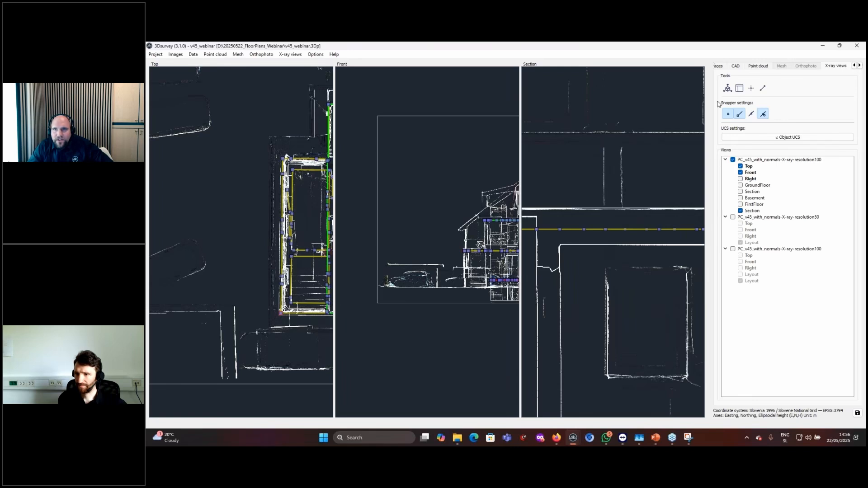
- Add a new CAD layer named 1 to the project's layer list
{"action": "left_click", "coordinate": [760, 66]}
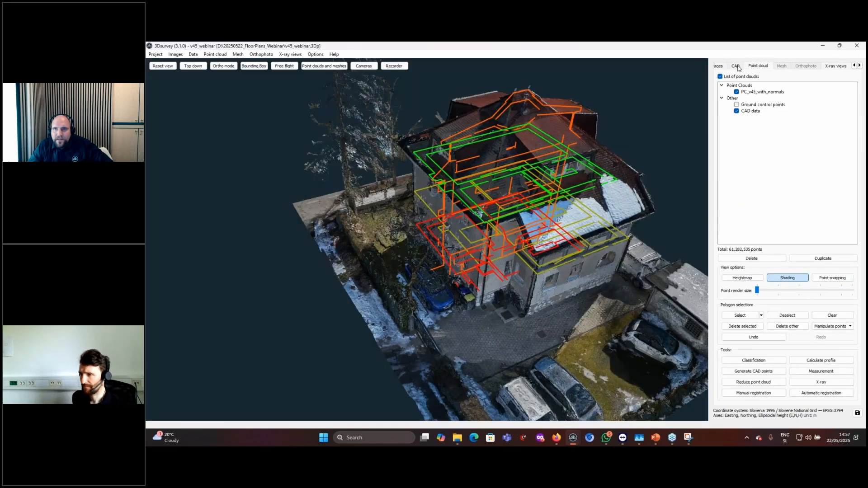
{"action": "left_click", "coordinate": [736, 66]}
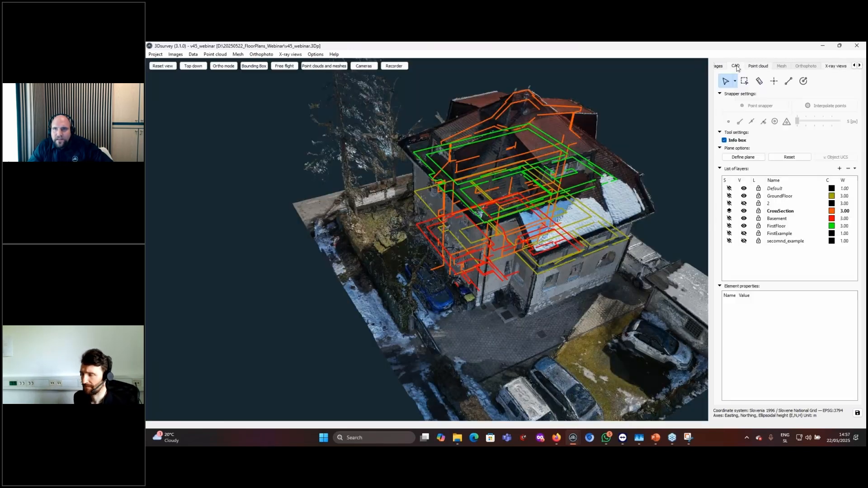
{"action": "left_click", "coordinate": [840, 168]}
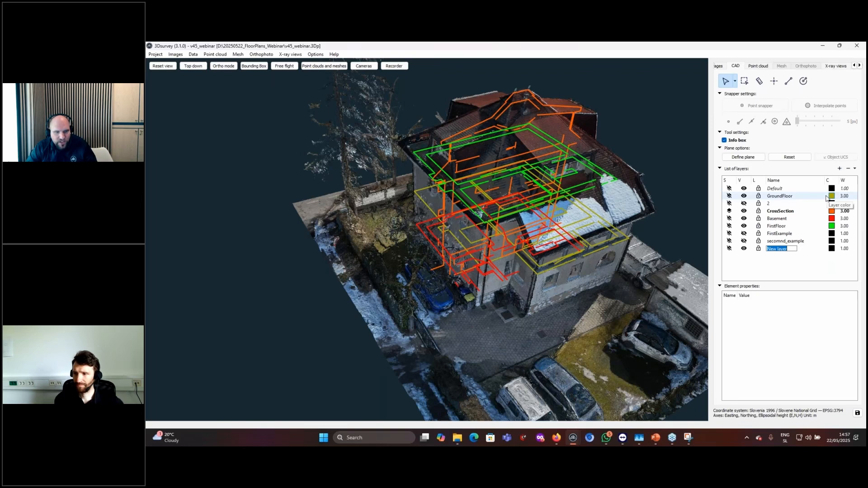
{"action": "key", "text": "Return"}
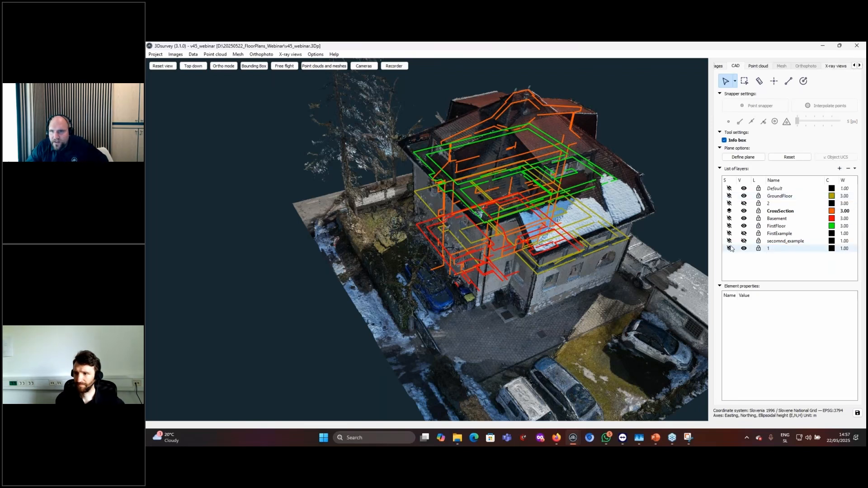
- Return to the X-ray views and inspect the pixels along the window frame's edges and corners in the new Section view
{"action": "left_click", "coordinate": [836, 66]}
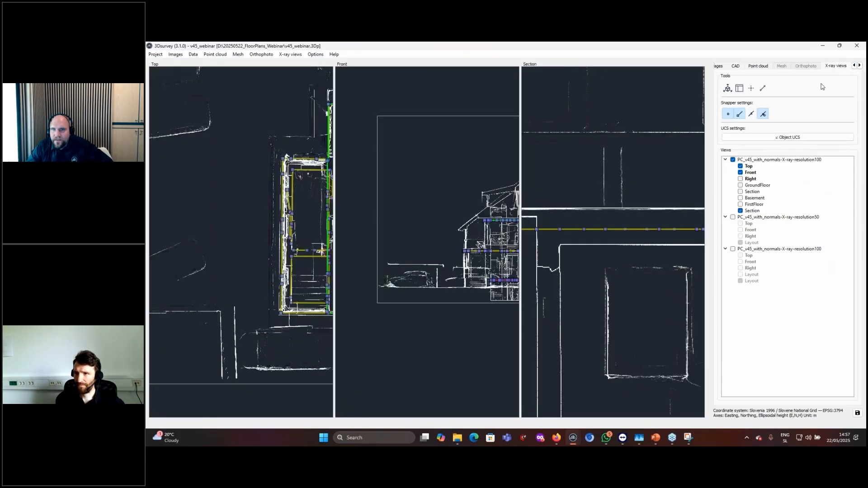
{"action": "right_click", "coordinate": [754, 215]}
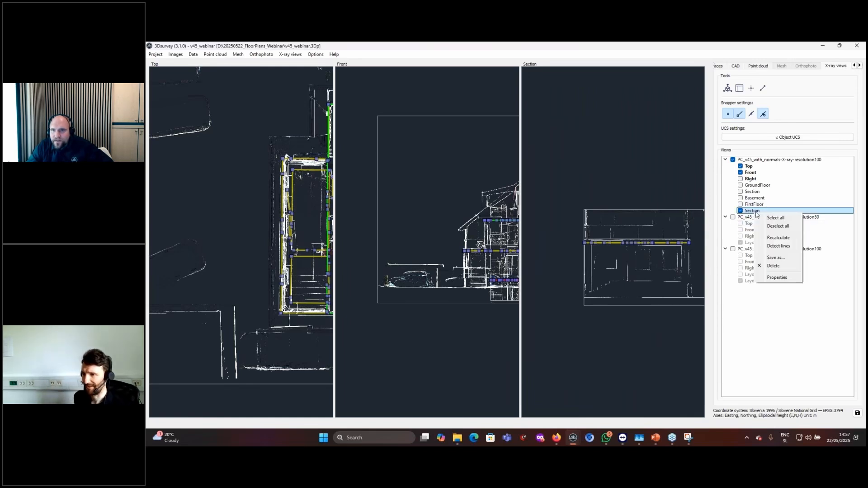
{"action": "scroll", "coordinate": [636, 277], "scroll_direction": "up", "scroll_amount": 5}
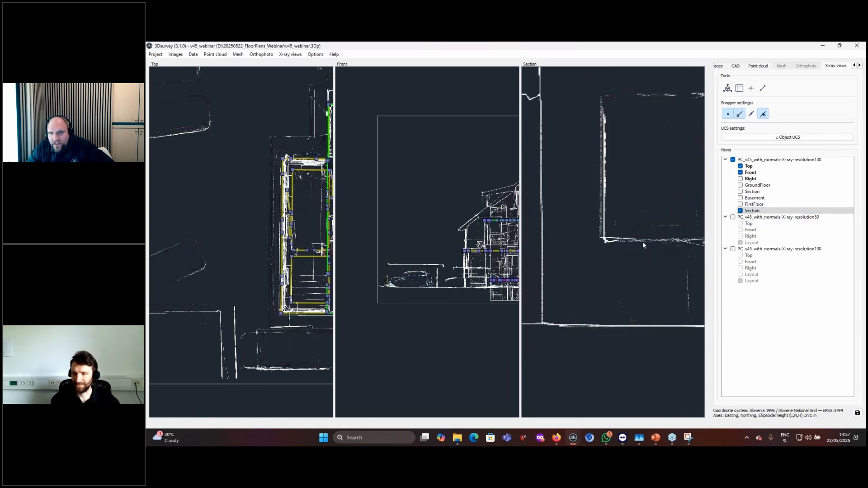
{"action": "scroll", "coordinate": [616, 208], "scroll_direction": "up", "scroll_amount": 3}
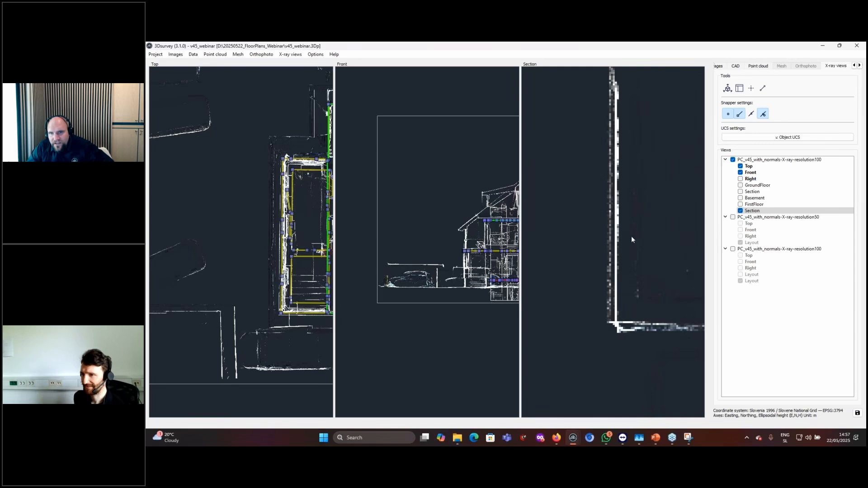
{"action": "middle_click_drag", "start_coordinate": [665, 327], "coordinate": [617, 283]}
{"action": "scroll", "coordinate": [618, 282], "scroll_direction": "up", "scroll_amount": 3}
{"action": "scroll", "coordinate": [642, 282], "scroll_direction": "down", "scroll_amount": 3}
{"action": "scroll", "coordinate": [654, 281], "scroll_direction": "down", "scroll_amount": 2}
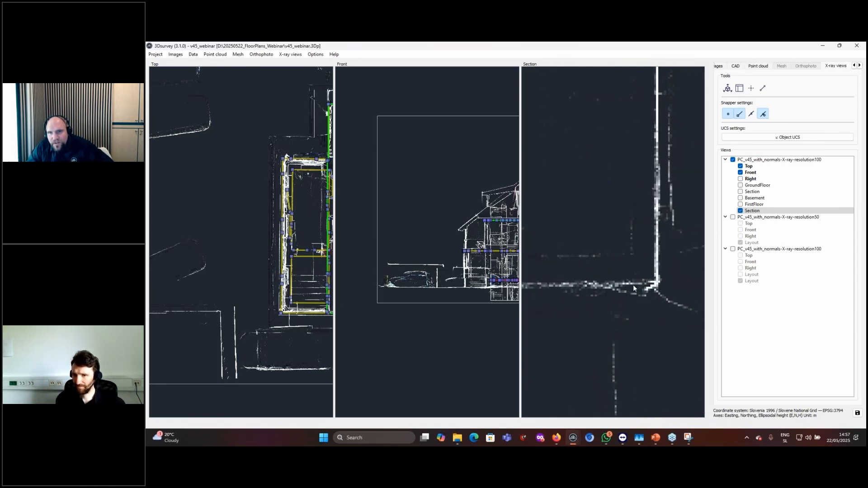
{"action": "scroll", "coordinate": [633, 288], "scroll_direction": "down", "scroll_amount": 3}
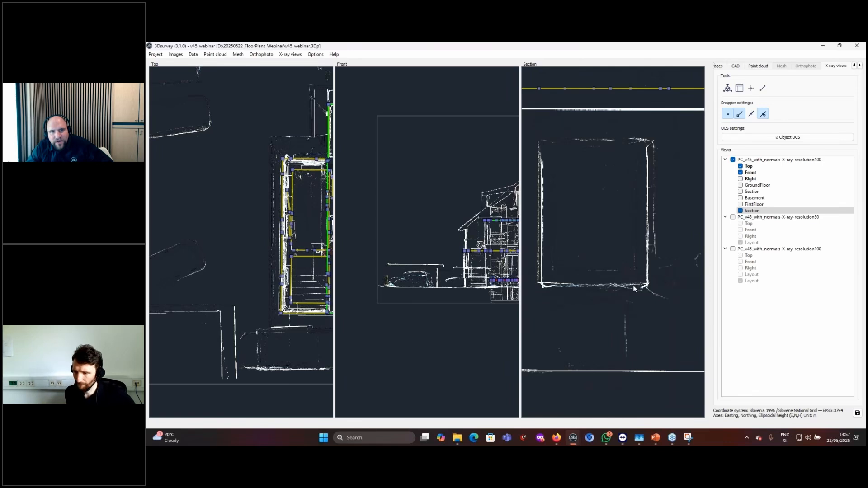
{"action": "scroll", "coordinate": [631, 173], "scroll_direction": "down", "scroll_amount": 3}
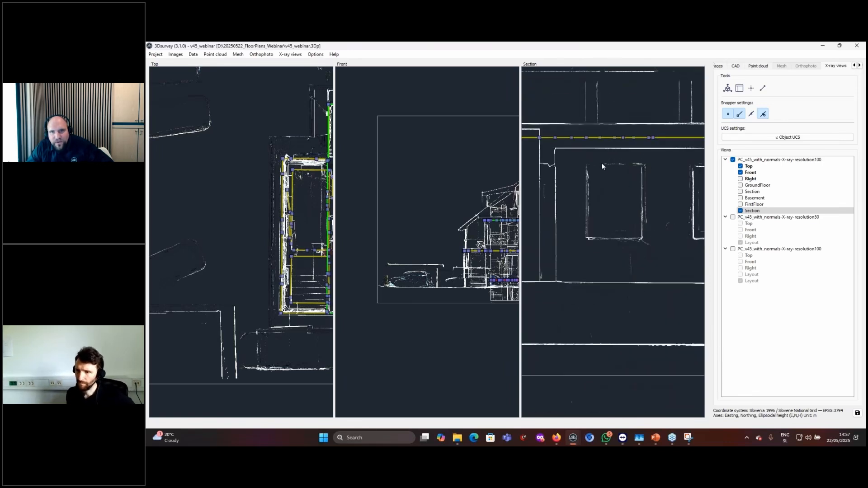
- Run automatic line detection on the newly calculated Section view, using CAD layer 1 and a threshold of 180
{"action": "scroll", "coordinate": [617, 164], "scroll_direction": "up", "scroll_amount": 4}
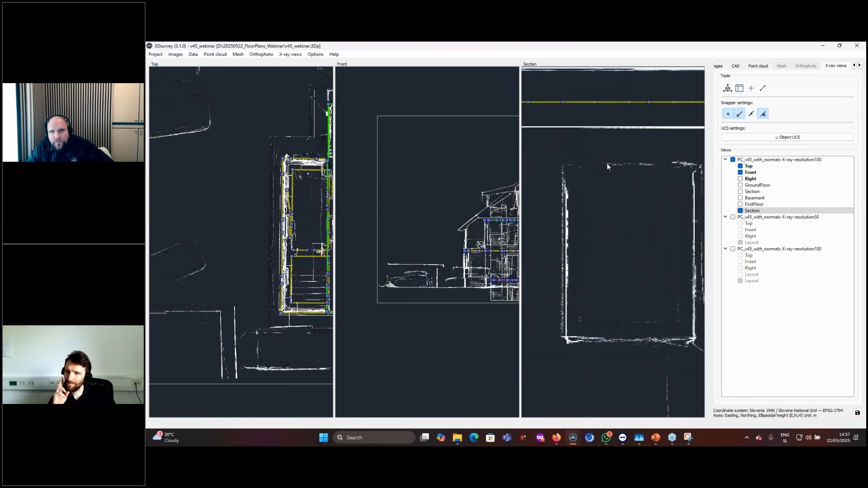
{"action": "scroll", "coordinate": [607, 164], "scroll_direction": "down", "scroll_amount": 4}
{"action": "left_click", "coordinate": [761, 212]}
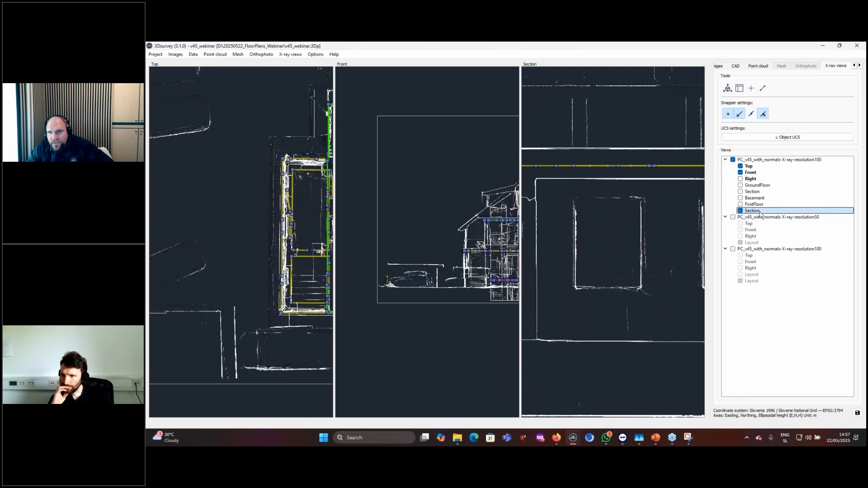
{"action": "right_click", "coordinate": [761, 212]}
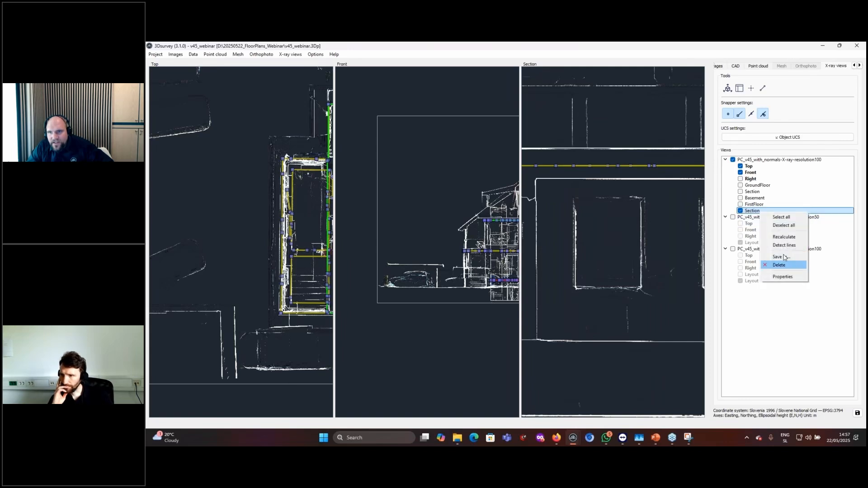
{"action": "left_click", "coordinate": [785, 245]}
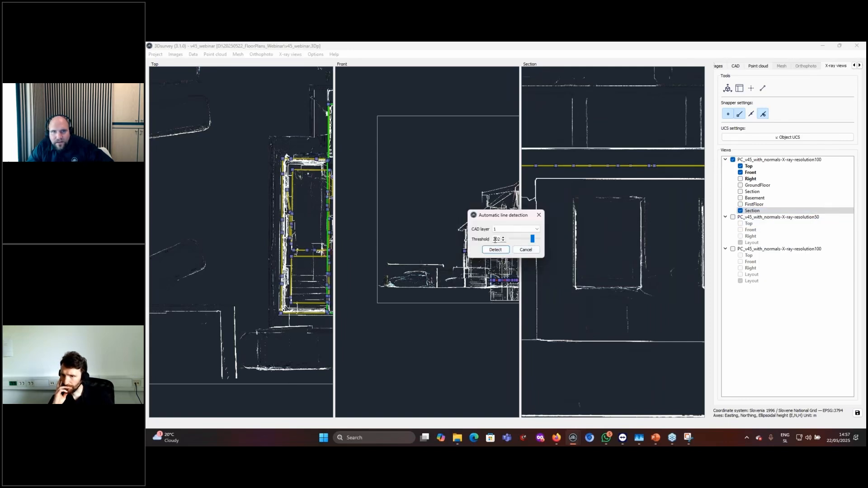
{"action": "type", "text": "180"}
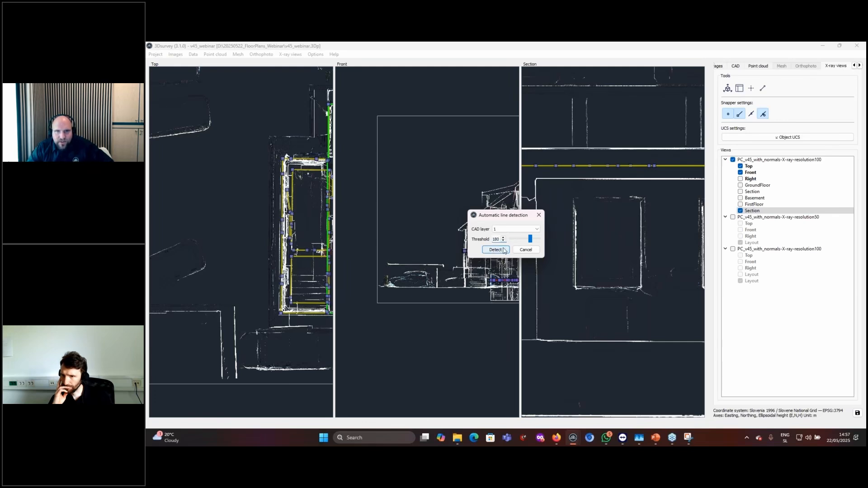
{"action": "left_click", "coordinate": [496, 250]}
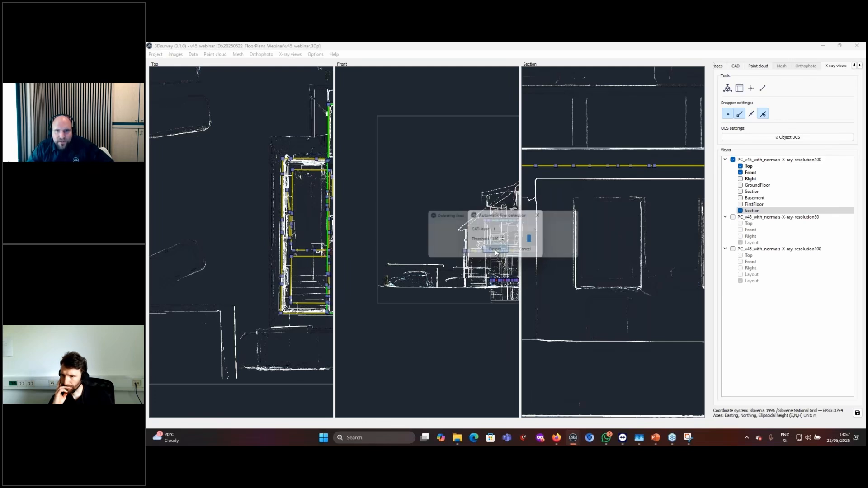
- Examine the detected lines along the walls, floors and window outlines across the whole Section view
{"action": "scroll", "coordinate": [670, 266], "scroll_direction": "down", "scroll_amount": 3}
{"action": "left_click_drag", "start_coordinate": [670, 266], "coordinate": [649, 248]}
{"action": "scroll", "coordinate": [630, 302], "scroll_direction": "up", "scroll_amount": 4}
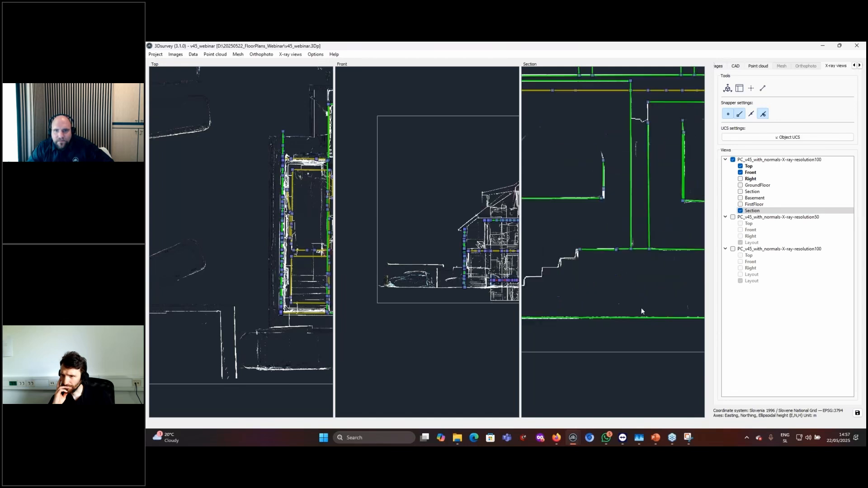
{"action": "mouse_move", "coordinate": [641, 310]}
{"action": "left_mouse_down"}
{"action": "mouse_move", "coordinate": [539, 298]}
{"action": "mouse_move", "coordinate": [560, 258]}
{"action": "left_mouse_up"}
{"action": "left_click_drag", "start_coordinate": [655, 249], "coordinate": [522, 260]}
{"action": "left_click_drag", "start_coordinate": [629, 255], "coordinate": [674, 340]}
{"action": "scroll", "coordinate": [642, 270], "scroll_direction": "up", "scroll_amount": 3}
{"action": "scroll", "coordinate": [603, 264], "scroll_direction": "down", "scroll_amount": 4}
{"action": "left_click_drag", "start_coordinate": [563, 225], "coordinate": [763, 327]}
{"action": "scroll", "coordinate": [582, 286], "scroll_direction": "down", "scroll_amount": 4}
{"action": "left_click_drag", "start_coordinate": [581, 286], "coordinate": [586, 291]}
{"action": "scroll", "coordinate": [584, 310], "scroll_direction": "up", "scroll_amount": 3}
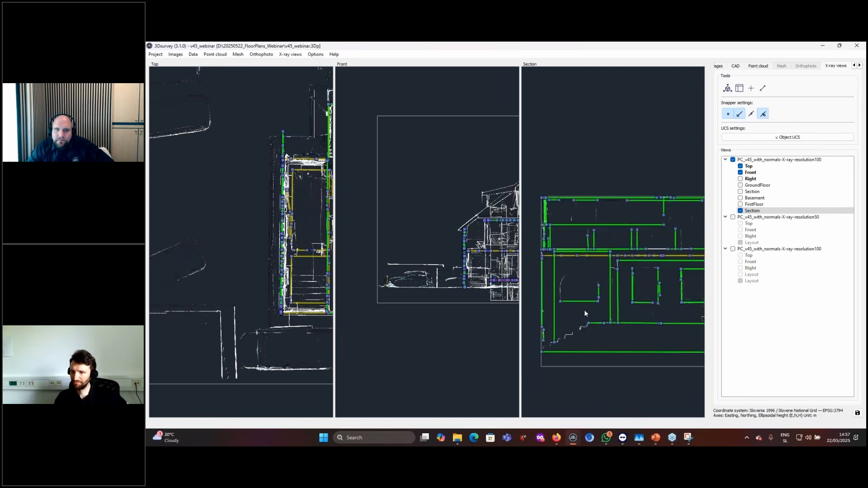
- Compare the detected lines with the stair profile, arched opening and neighbouring windows in the Section view
{"action": "scroll", "coordinate": [639, 324], "scroll_direction": "up", "scroll_amount": 2}
{"action": "scroll", "coordinate": [585, 343], "scroll_direction": "up", "scroll_amount": 2}
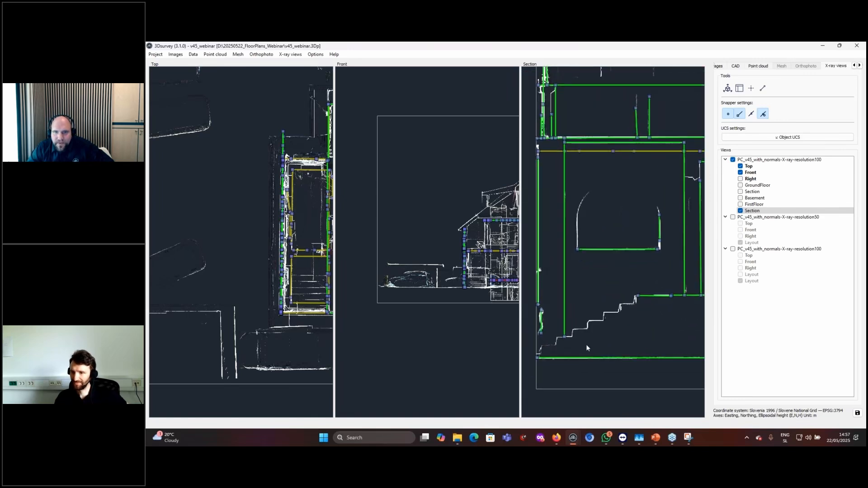
{"action": "scroll", "coordinate": [551, 335], "scroll_direction": "up", "scroll_amount": 1}
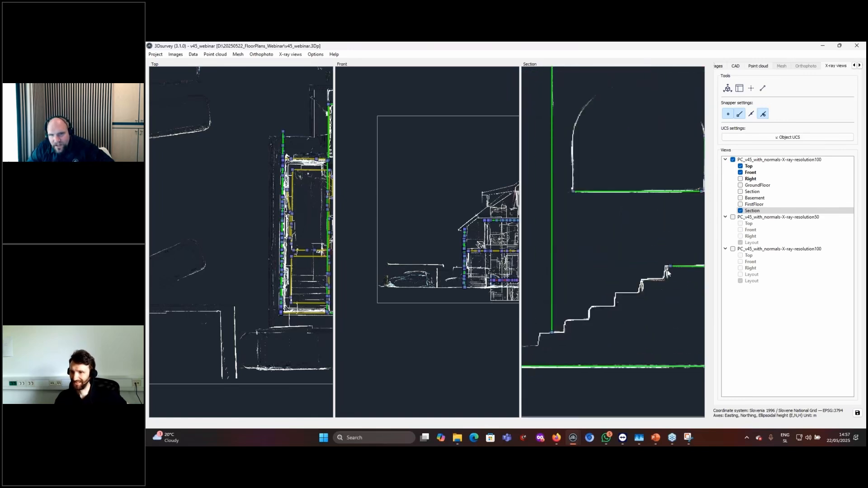
{"action": "left_click_drag", "start_coordinate": [524, 367], "coordinate": [593, 343]}
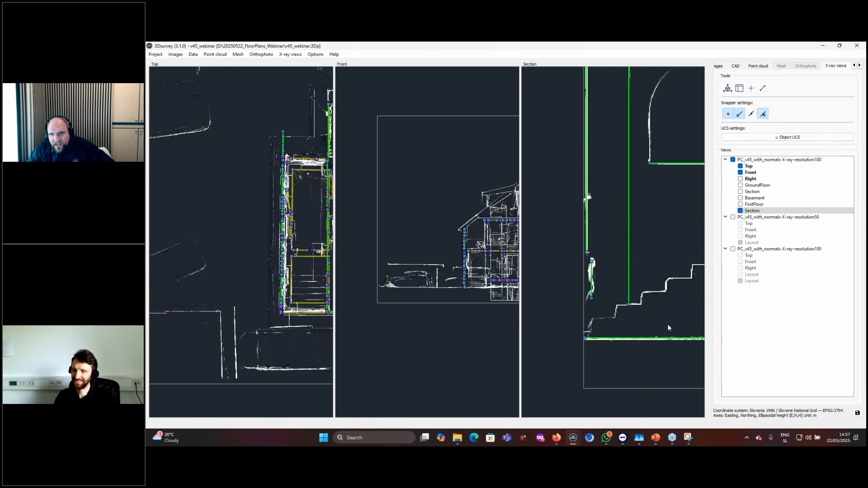
{"action": "scroll", "coordinate": [667, 300], "scroll_direction": "down", "scroll_amount": 3}
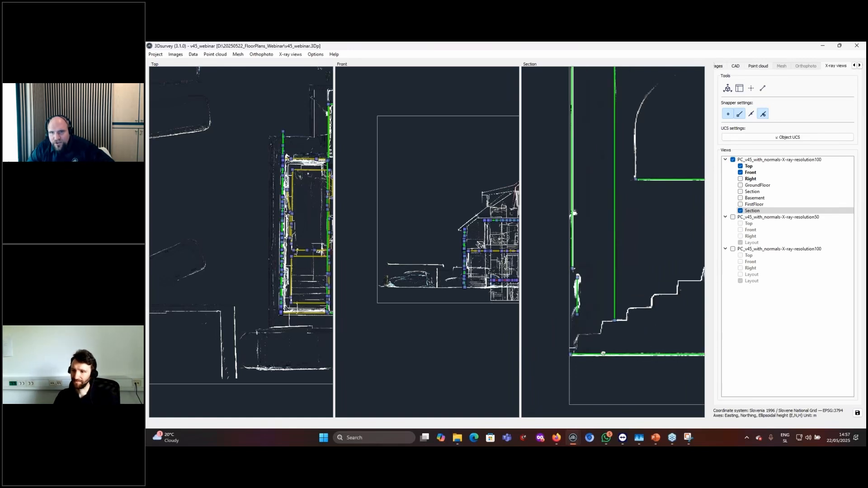
{"action": "left_click_drag", "start_coordinate": [673, 293], "coordinate": [638, 336]}
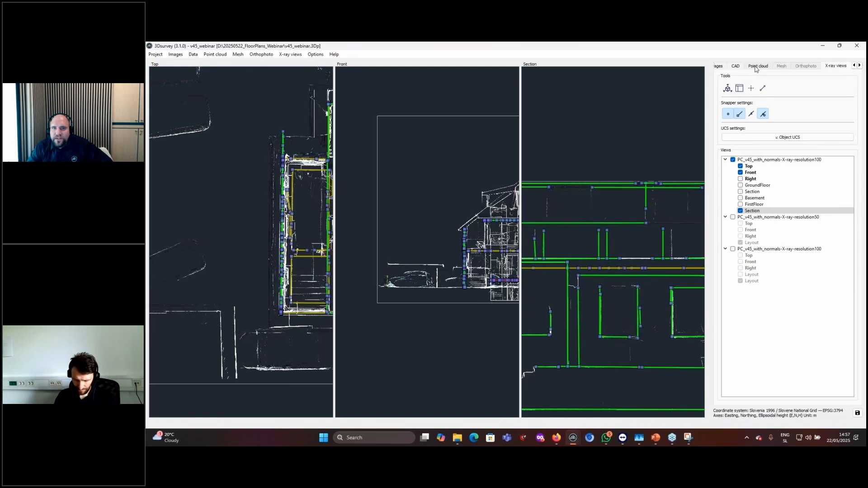
- Hide the FirstFloor, Basement, CrossSection and GroundFloor CAD layers, keeping layer 1 visible over the house point cloud
{"action": "left_click", "coordinate": [736, 66]}
{"action": "left_click_drag", "start_coordinate": [631, 352], "coordinate": [559, 384]}
{"action": "left_click", "coordinate": [744, 227]}
{"action": "left_click", "coordinate": [744, 218]}
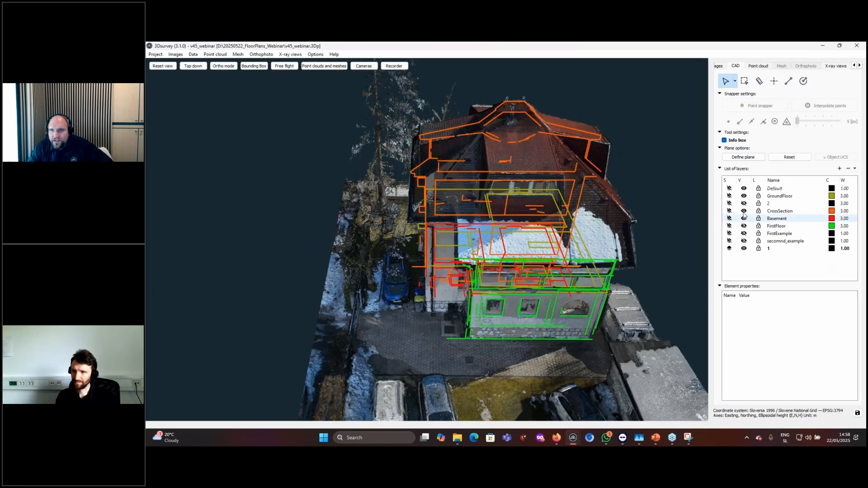
{"action": "left_click", "coordinate": [744, 211]}
{"action": "left_click", "coordinate": [744, 196]}
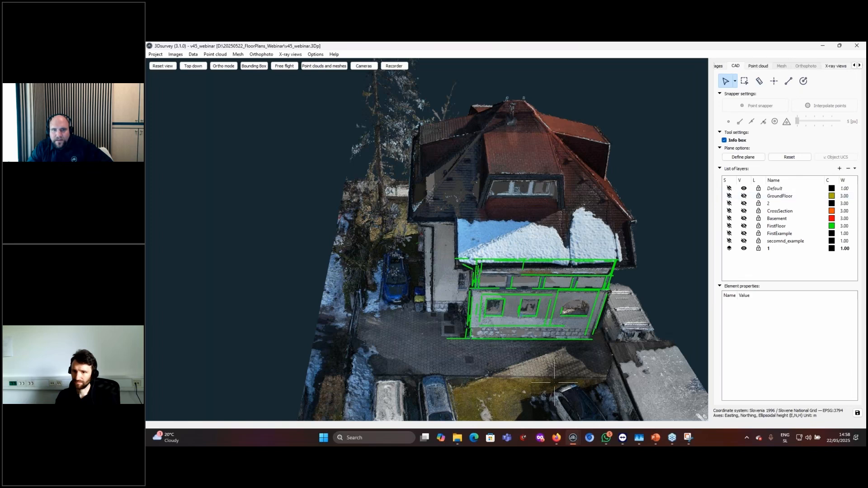
- Inspect how the detected wall section lines fit the snow-roofed facade of the house in 3D
{"action": "left_click_drag", "start_coordinate": [549, 374], "coordinate": [565, 267]}
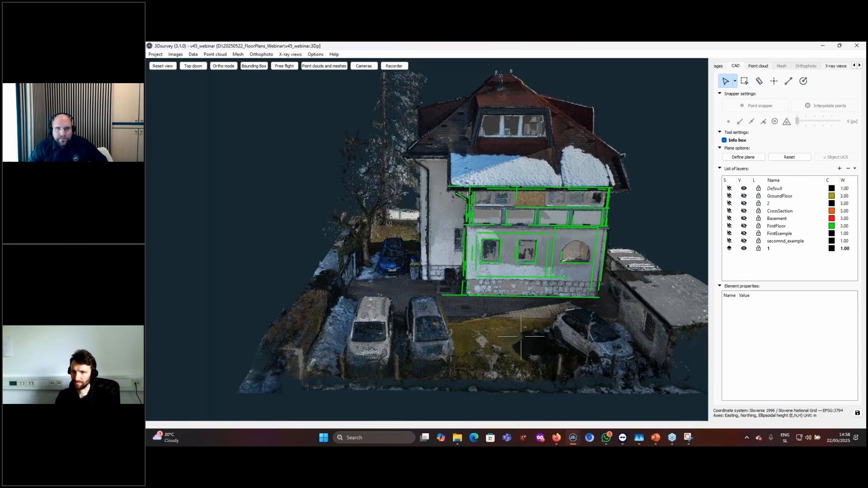
{"action": "left_click_drag", "start_coordinate": [513, 350], "coordinate": [527, 374]}
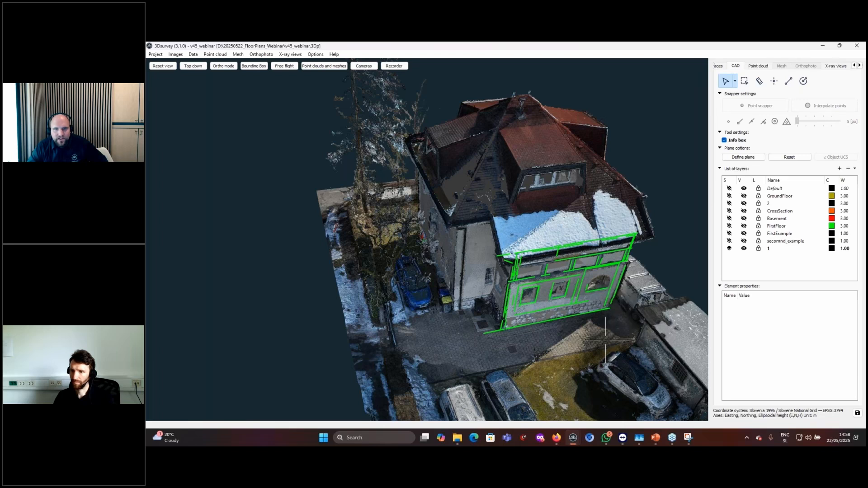
{"action": "left_click_drag", "start_coordinate": [606, 340], "coordinate": [560, 347]}
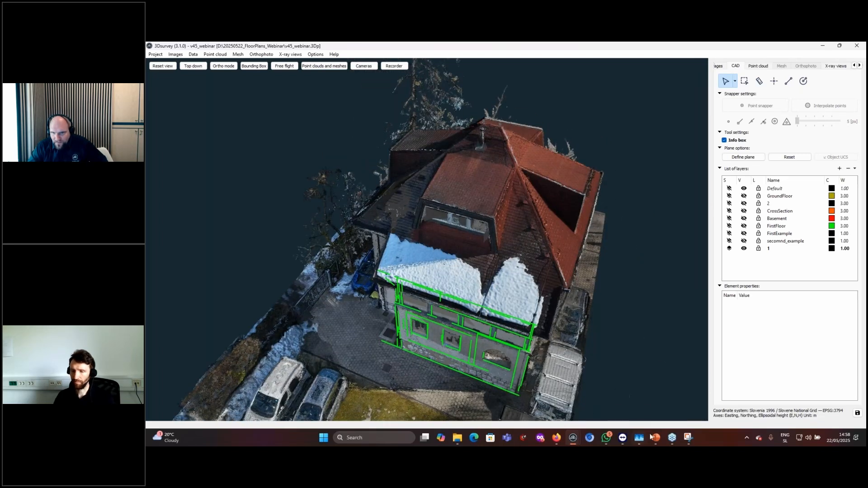
{"action": "mouse_move", "coordinate": [655, 445]}
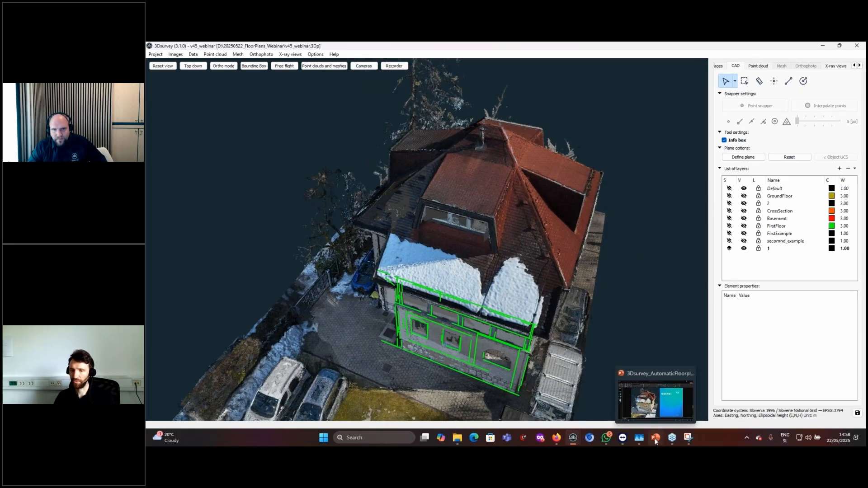
{"action": "left_click_drag", "start_coordinate": [532, 355], "coordinate": [611, 297]}
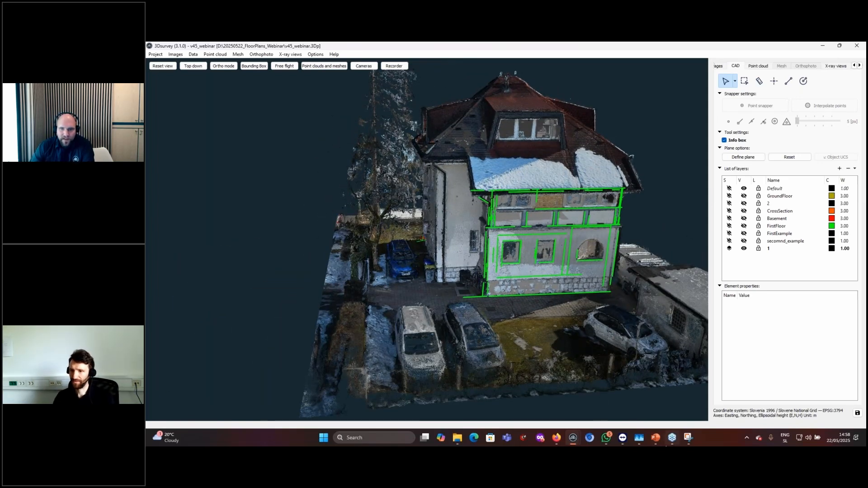
- Switch to the PowerPoint presentation and advance from the Sample Project slide to the Questions and Answers session slide
{"action": "mouse_move", "coordinate": [655, 438]}
{"action": "left_click", "coordinate": [658, 414]}
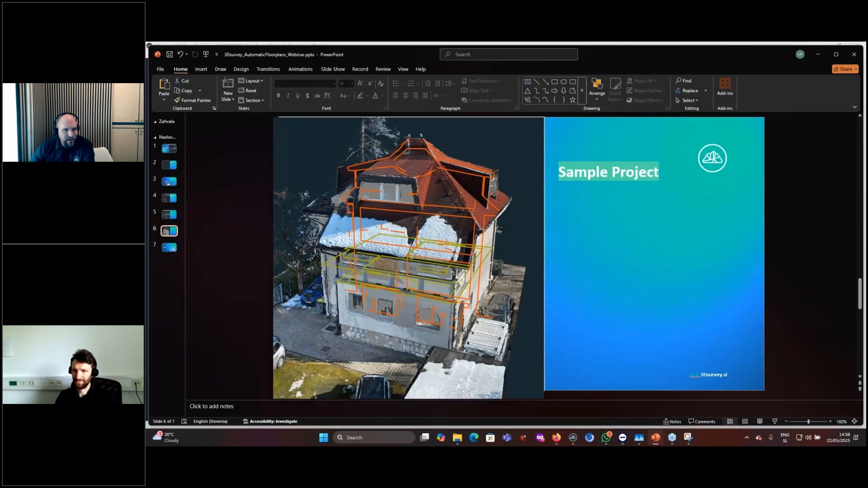
{"action": "key", "text": "Page_Down"}
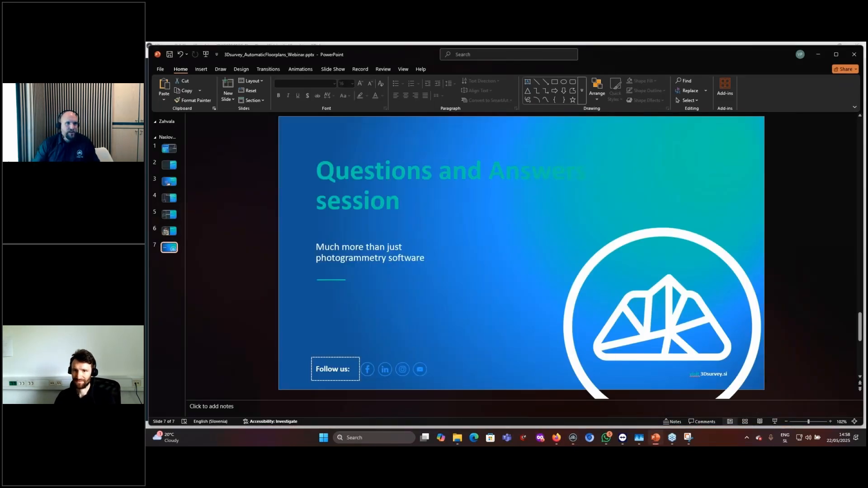
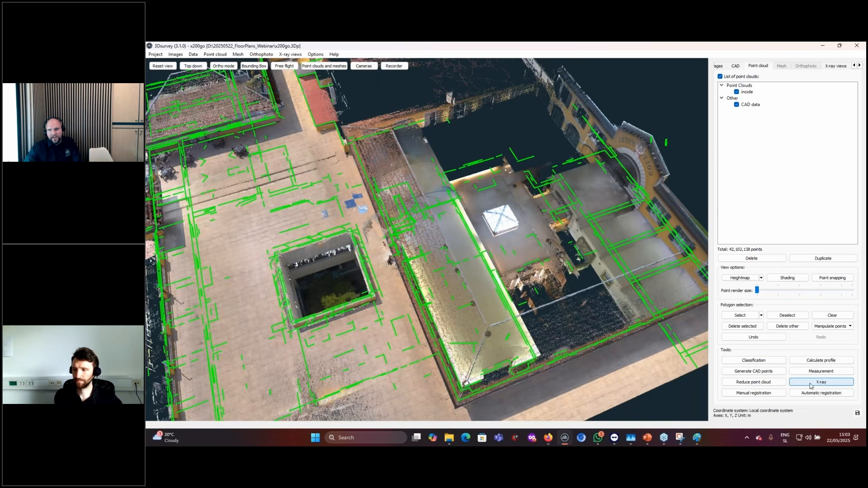
{"action": "left_click", "coordinate": [859, 65]}
{"action": "left_click", "coordinate": [860, 66]}
{"action": "left_click", "coordinate": [859, 65]}
{"action": "left_click", "coordinate": [859, 66]}
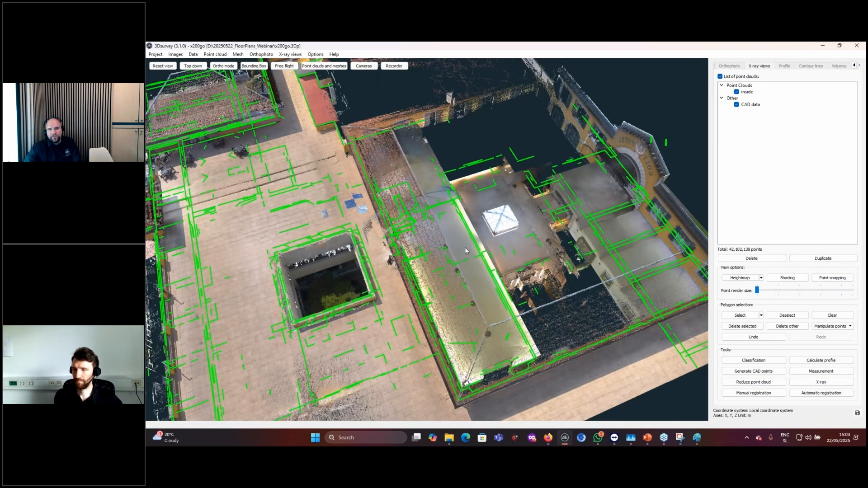
{"action": "scroll", "coordinate": [465, 247], "scroll_direction": "down", "scroll_amount": 1}
{"action": "left_click_drag", "start_coordinate": [465, 247], "coordinate": [576, 366]}
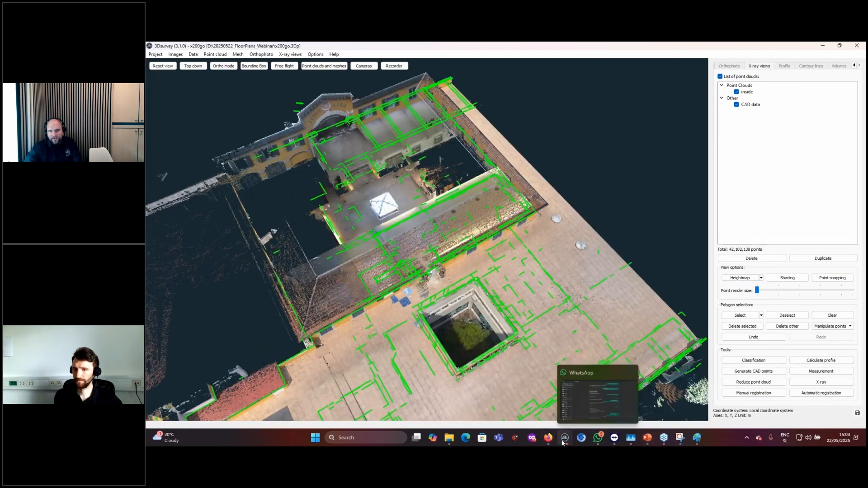
- Switch to the v45_webinar project and bring the red-roofed side of the house into view
{"action": "mouse_move", "coordinate": [565, 438]}
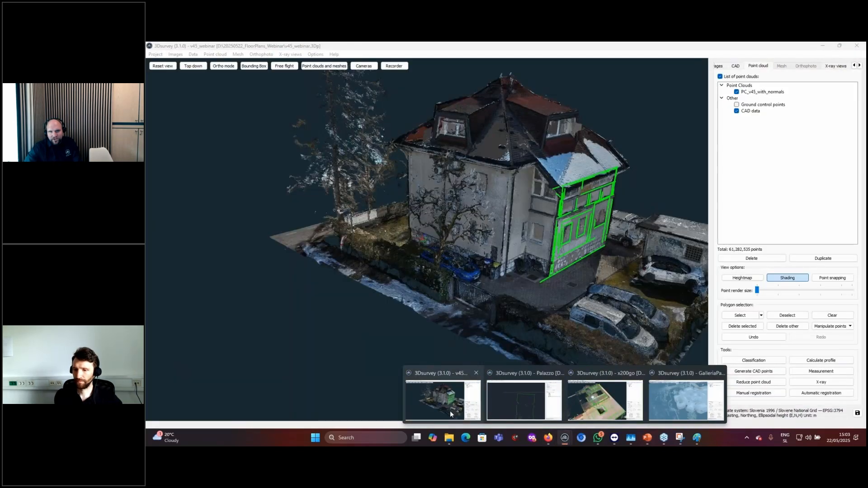
{"action": "left_click", "coordinate": [446, 407]}
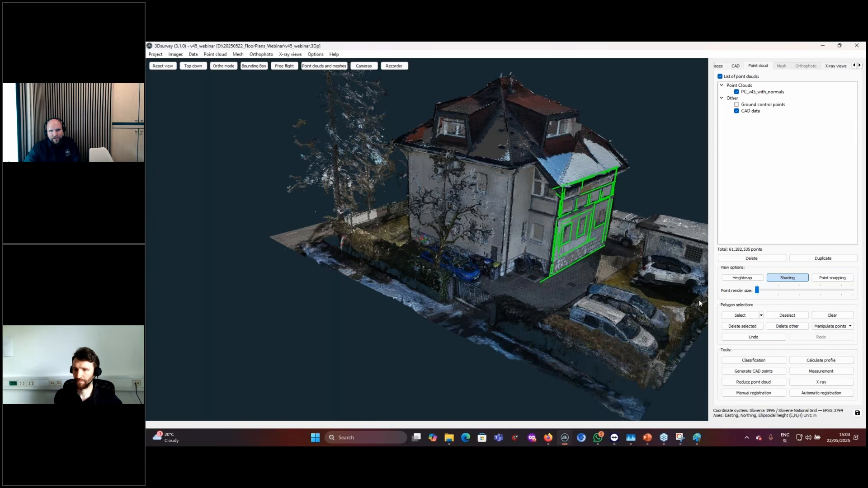
{"action": "left_click_drag", "start_coordinate": [475, 299], "coordinate": [506, 309]}
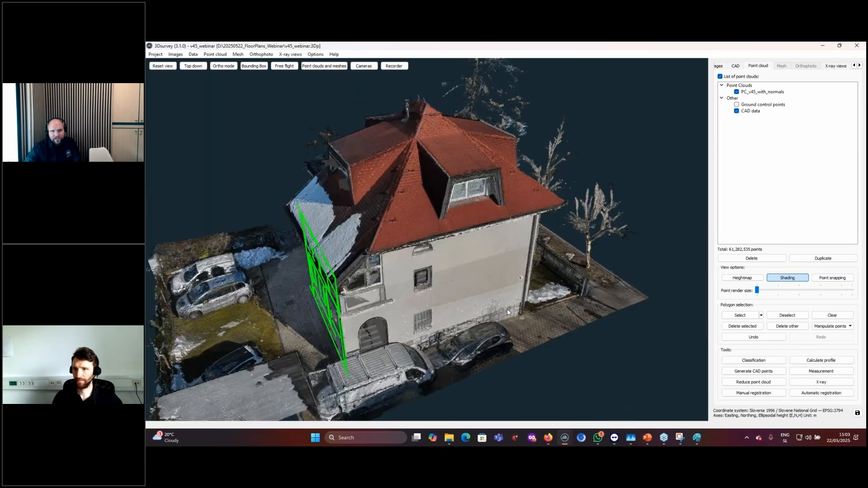
- Reduce the bounding box to a thin horizontal slice through the house walls and finish editing it
{"action": "left_click", "coordinate": [254, 66]}
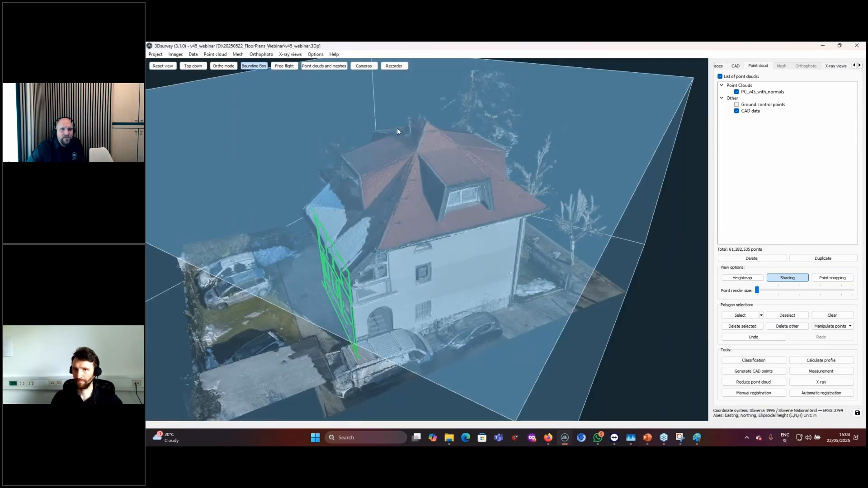
{"action": "scroll", "coordinate": [424, 273], "scroll_direction": "down", "scroll_amount": 3}
{"action": "left_click_drag", "start_coordinate": [423, 273], "coordinate": [413, 293]}
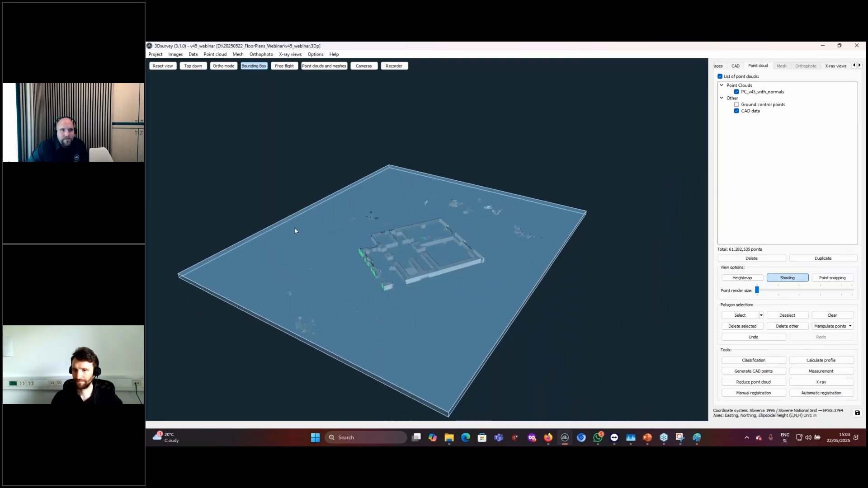
{"action": "left_click", "coordinate": [256, 66]}
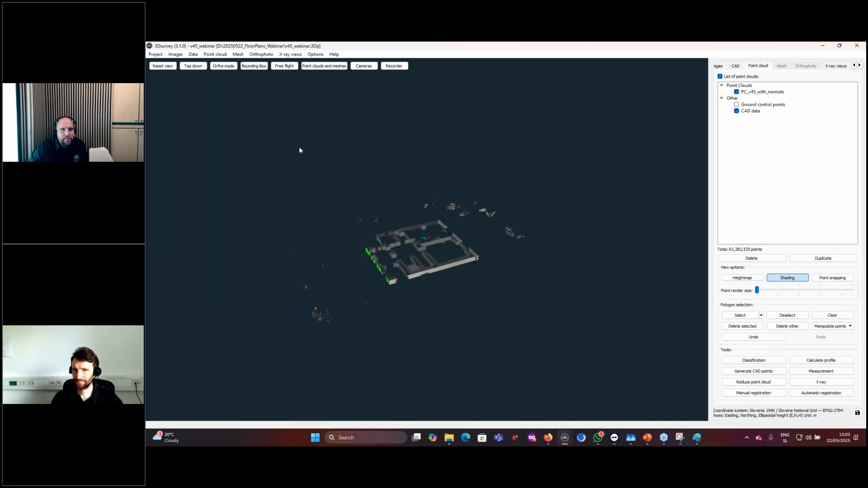
- Select all points of the horizontal slice from above with a four-corner polygon around the house and its surroundings
{"action": "left_click_drag", "start_coordinate": [300, 146], "coordinate": [476, 277]}
{"action": "left_click", "coordinate": [740, 315]}
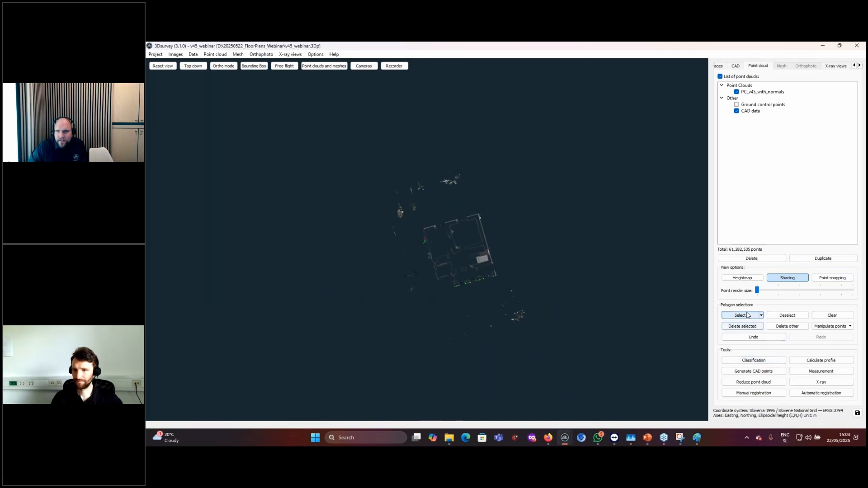
{"action": "left_click", "coordinate": [277, 194]}
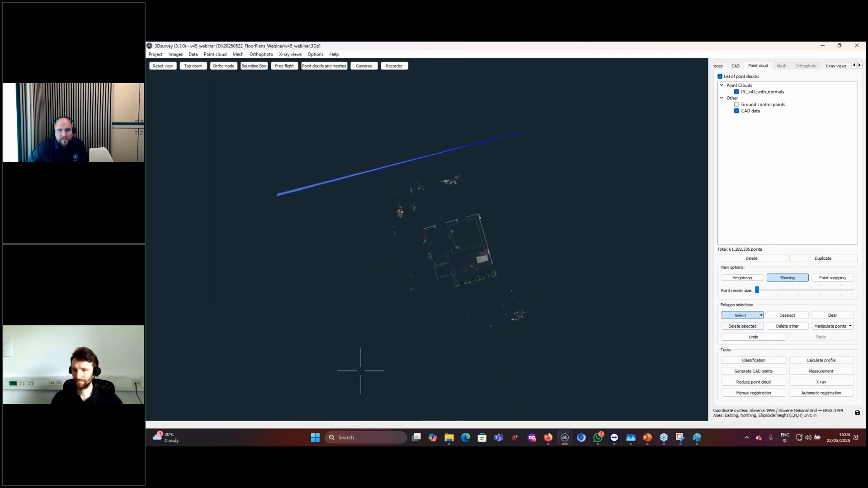
{"action": "left_click", "coordinate": [363, 374]}
{"action": "left_click", "coordinate": [609, 348]}
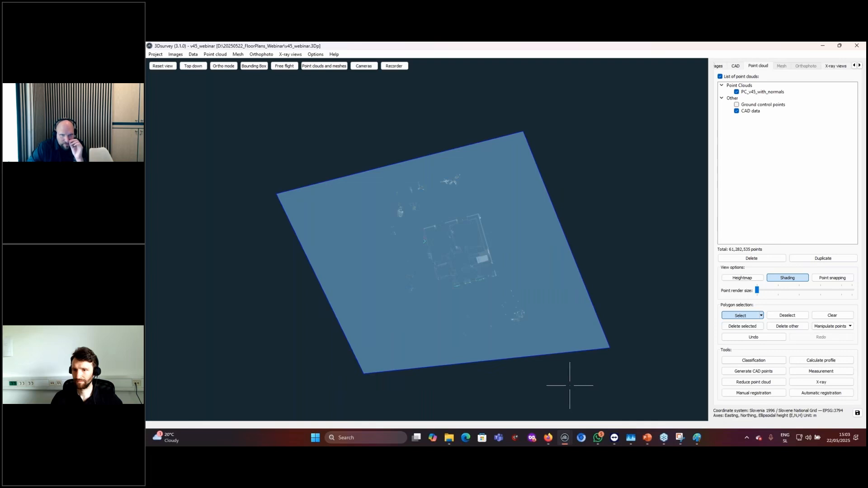
{"action": "right_click", "coordinate": [312, 241]}
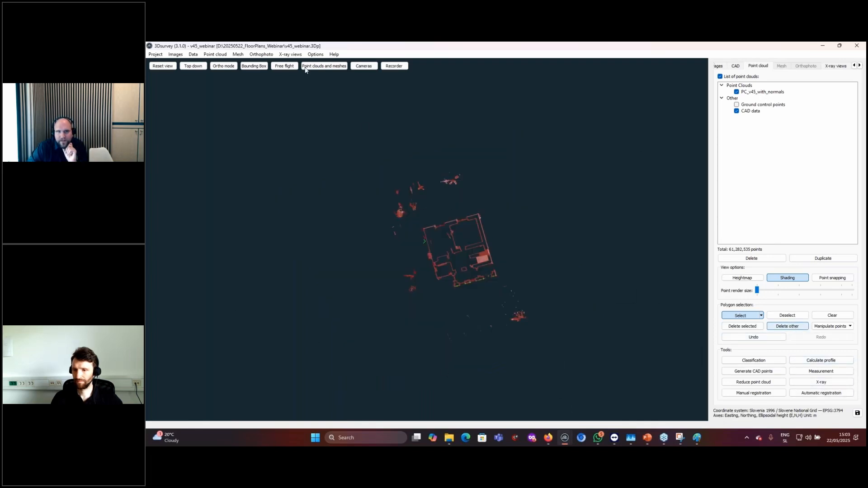
- Generate an X-ray orthophoto of the isolated house slice at 1.00 cm/px with 90% color transparency and inspect its wall lines up close
{"action": "left_click", "coordinate": [817, 383]}
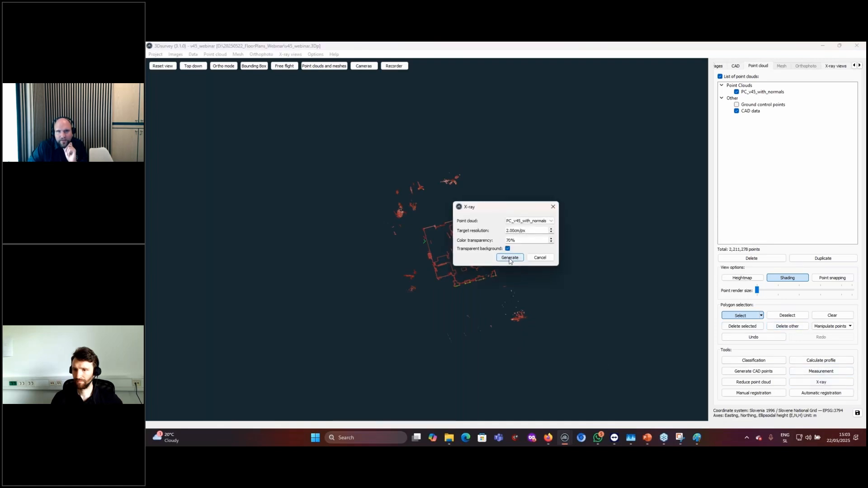
{"action": "key", "text": "ctrl+a"}
{"action": "type", "text": "1"}
{"action": "key", "text": "Tab"}
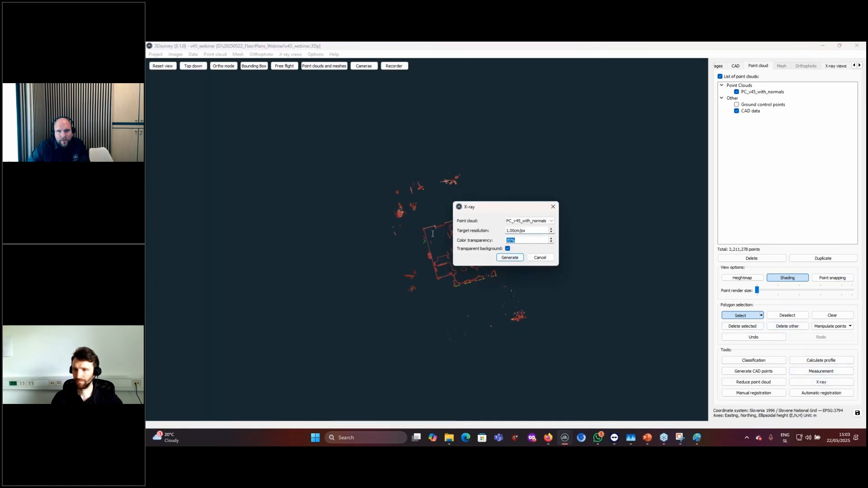
{"action": "type", "text": "90"}
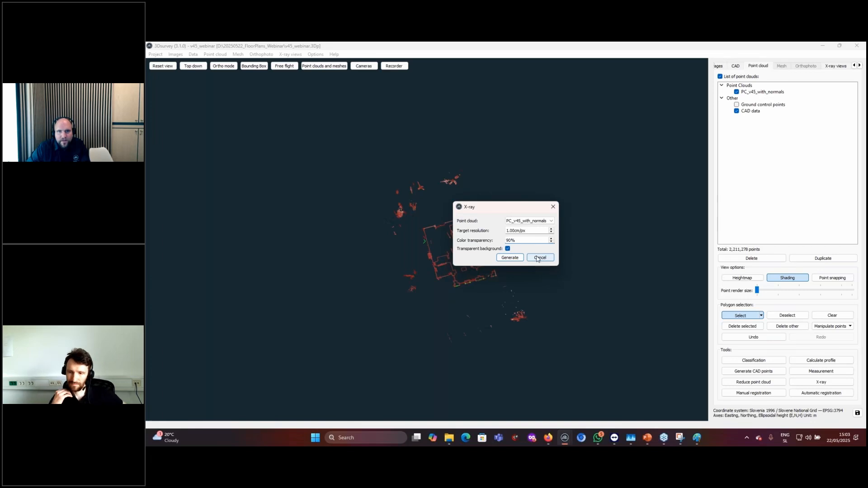
{"action": "left_click", "coordinate": [511, 258]}
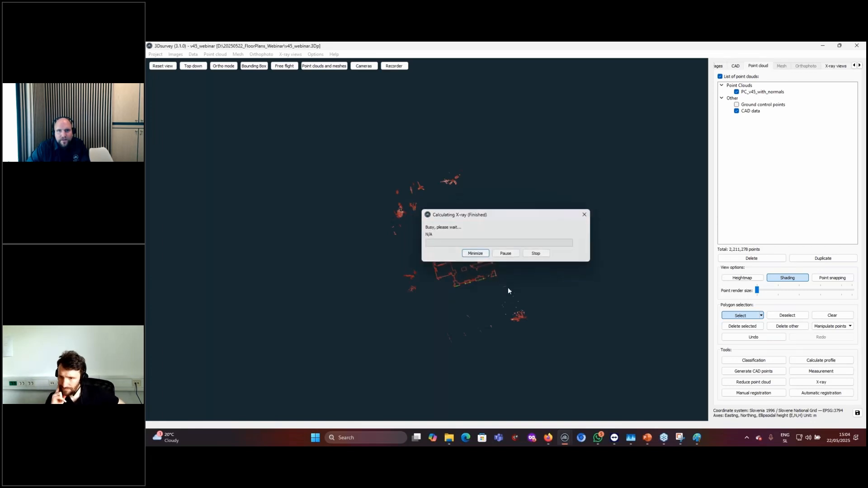
{"action": "scroll", "coordinate": [336, 281], "scroll_direction": "up", "scroll_amount": 3}
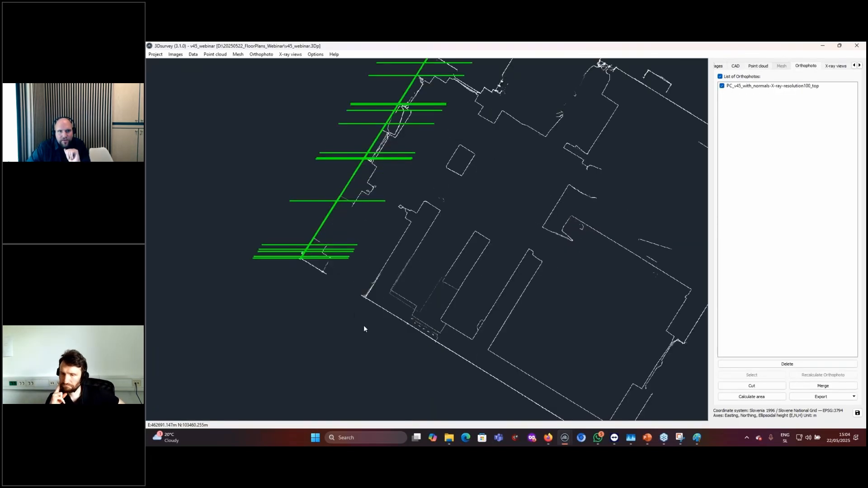
{"action": "scroll", "coordinate": [396, 270], "scroll_direction": "down", "scroll_amount": 3}
{"action": "scroll", "coordinate": [492, 368], "scroll_direction": "up", "scroll_amount": 3}
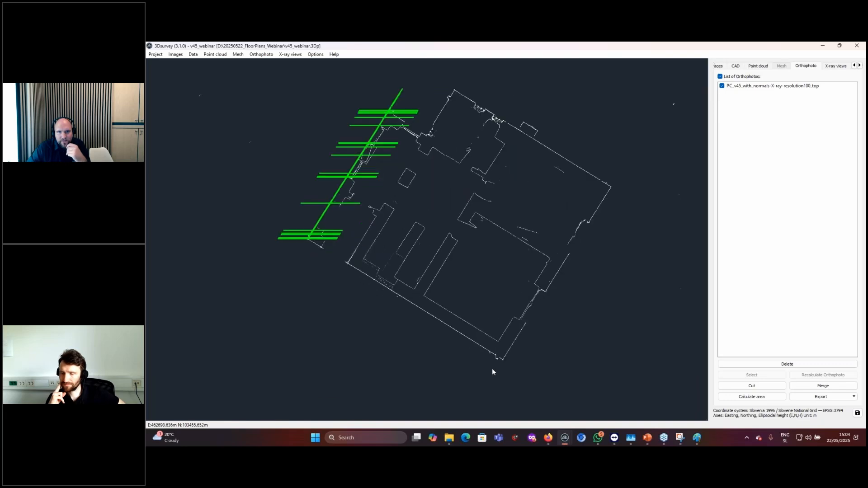
{"action": "scroll", "coordinate": [497, 374], "scroll_direction": "up", "scroll_amount": 5}
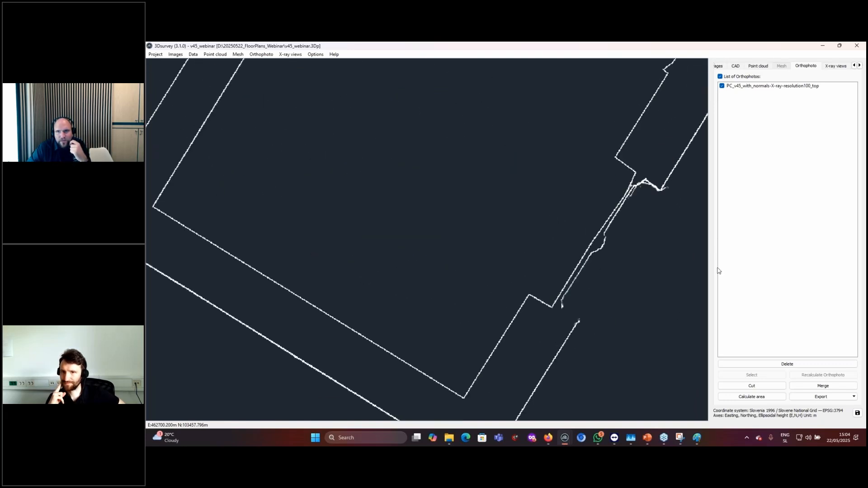
- Show the whole facade Section drawing in the X-ray views, along with the options for calculating new views and recalculating the section
{"action": "left_click", "coordinate": [835, 66]}
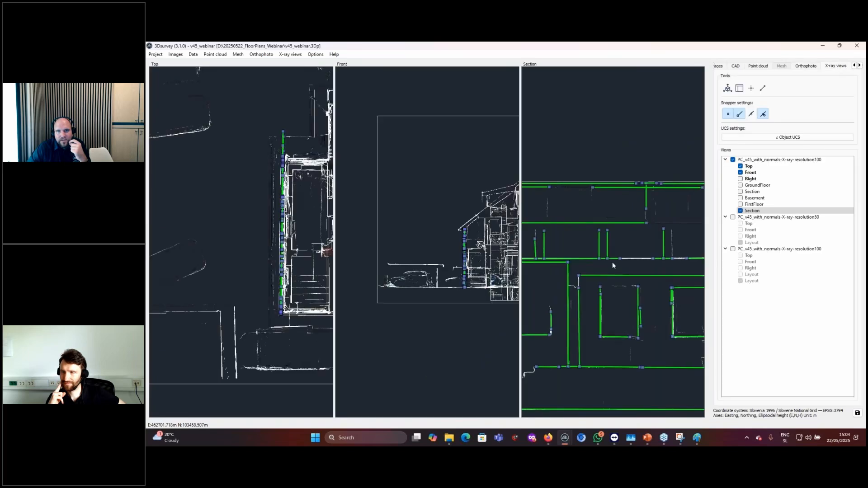
{"action": "scroll", "coordinate": [623, 184], "scroll_direction": "down", "scroll_amount": 5}
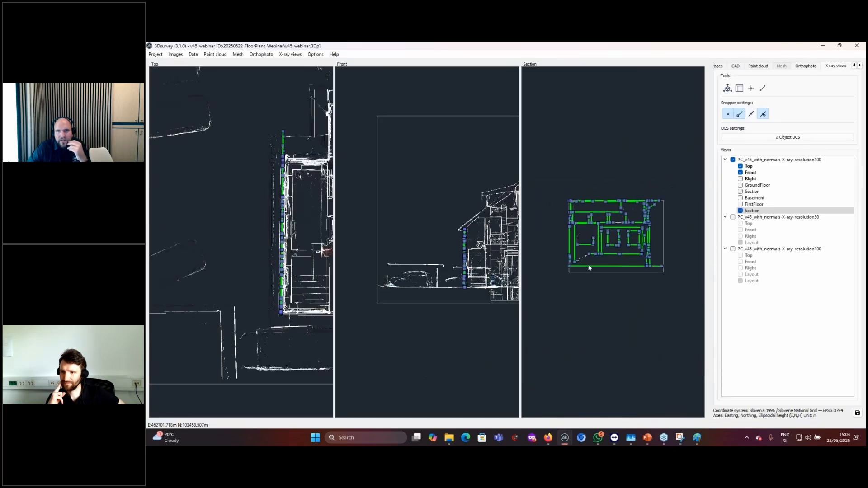
{"action": "left_click", "coordinate": [292, 54]}
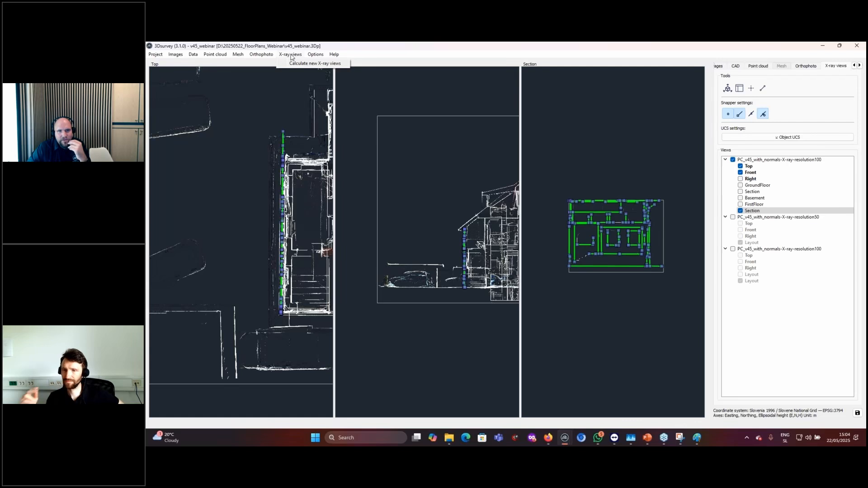
{"action": "left_click", "coordinate": [286, 64]}
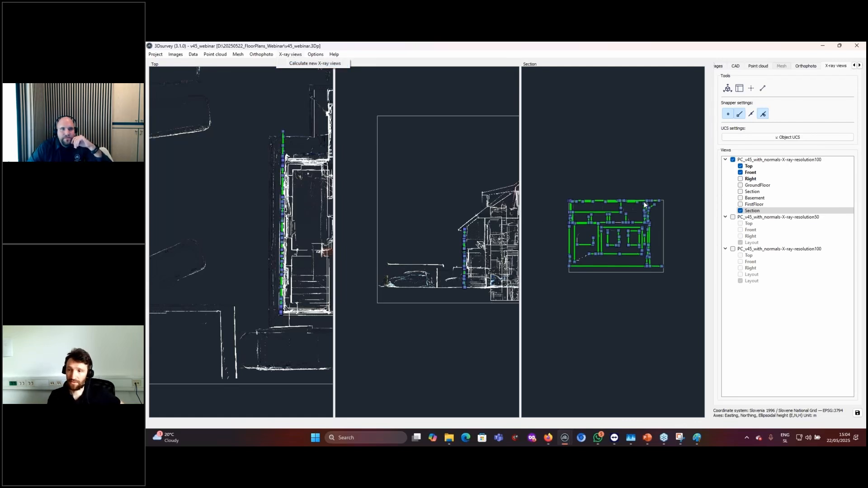
{"action": "right_click", "coordinate": [765, 212]}
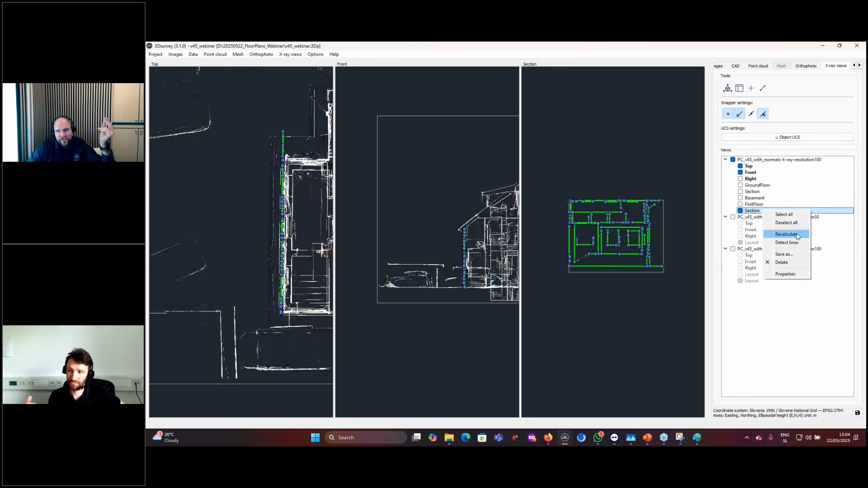
{"action": "left_click", "coordinate": [736, 345]}
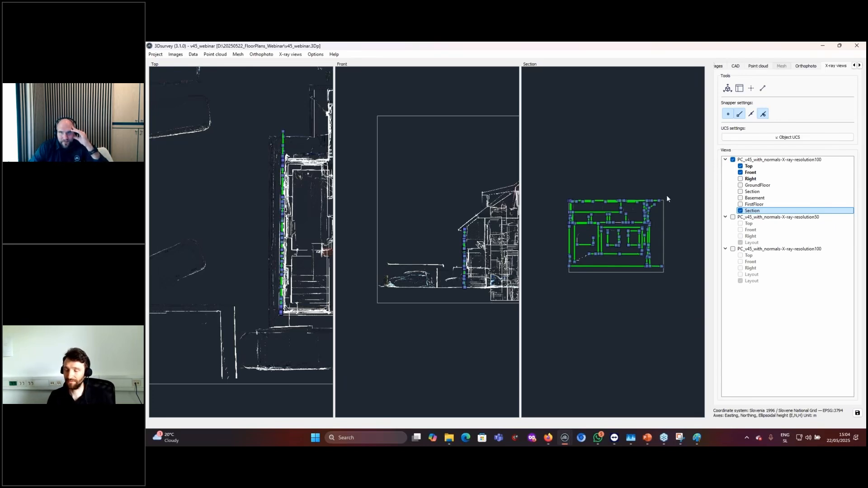
- Return to the point cloud and undo the deletion of points outside the slice, viewing the complete house in 3D
{"action": "left_click", "coordinate": [758, 67]}
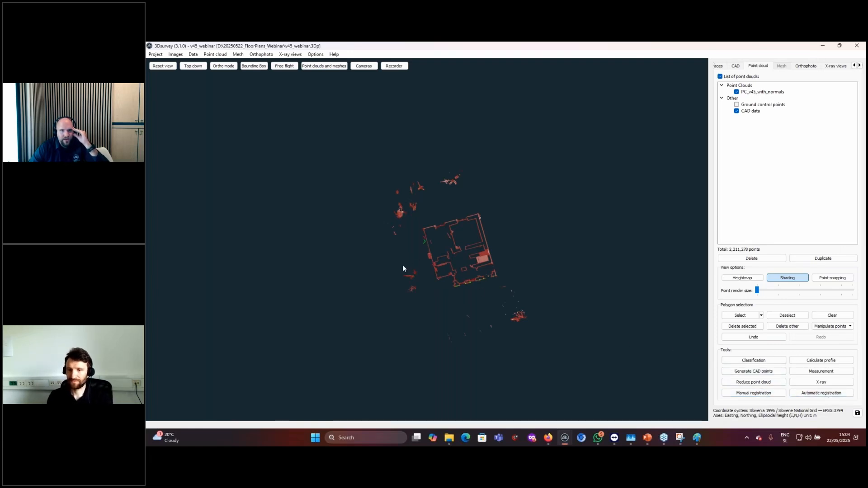
{"action": "left_click_drag", "start_coordinate": [401, 310], "coordinate": [459, 314]}
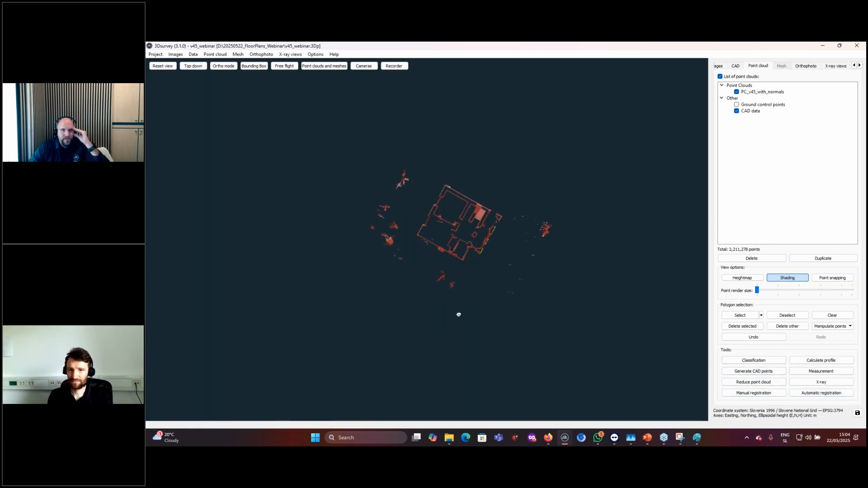
{"action": "left_click", "coordinate": [163, 66]}
{"action": "left_click_drag", "start_coordinate": [452, 349], "coordinate": [623, 271]}
{"action": "left_click", "coordinate": [753, 337]}
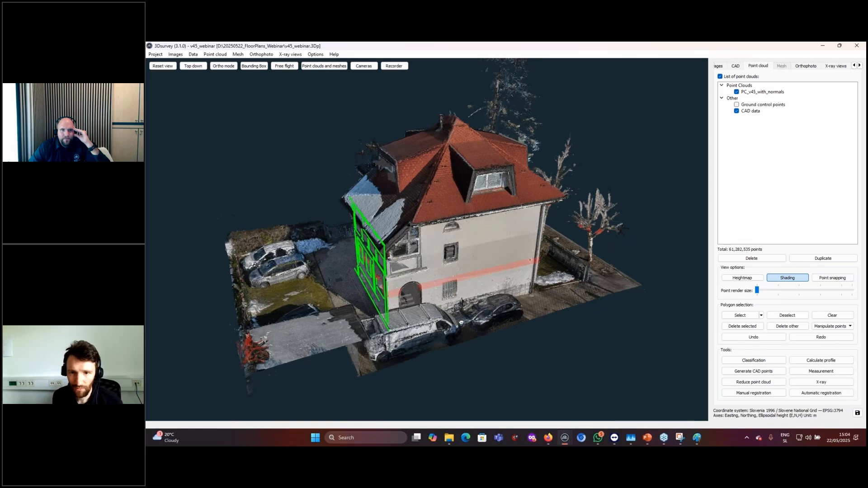
{"action": "left_click_drag", "start_coordinate": [461, 322], "coordinate": [469, 326]}
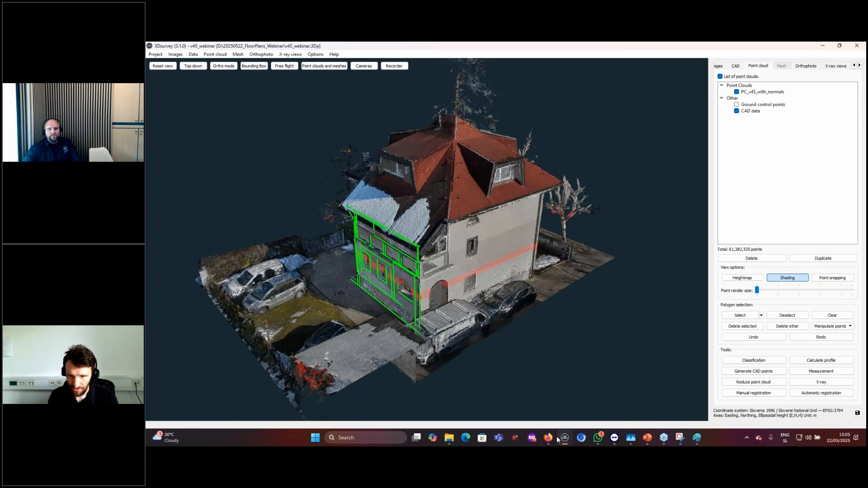
{"action": "mouse_move", "coordinate": [548, 438]}
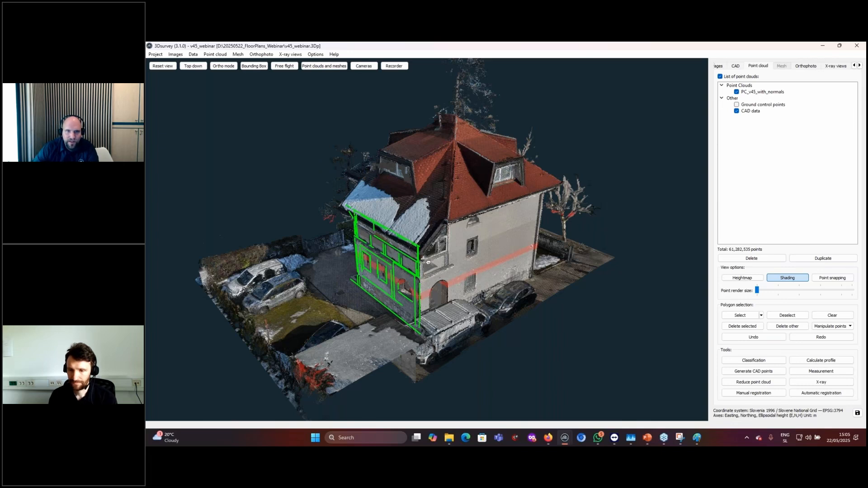
{"action": "left_click_drag", "start_coordinate": [429, 262], "coordinate": [598, 304]}
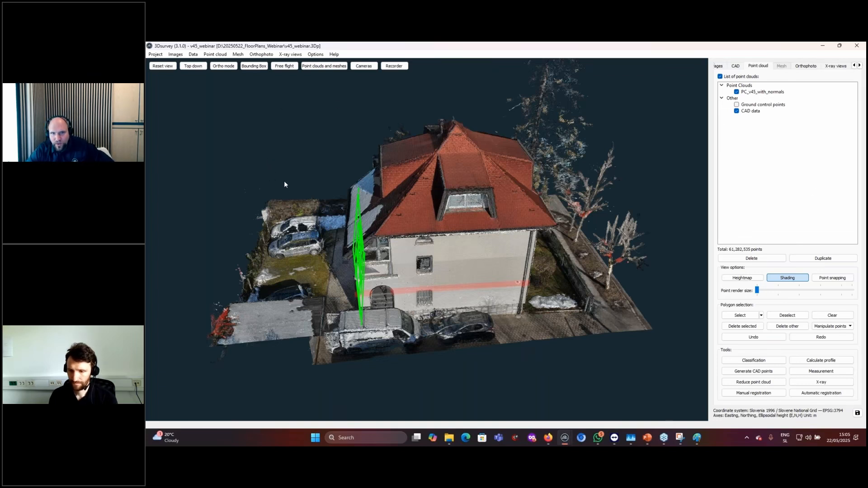
- Switch to a new Firefox window, go to 3dsurvey.si and look over its Webinars page
{"action": "middle_click", "coordinate": [549, 441]}
{"action": "left_click", "coordinate": [392, 125]}
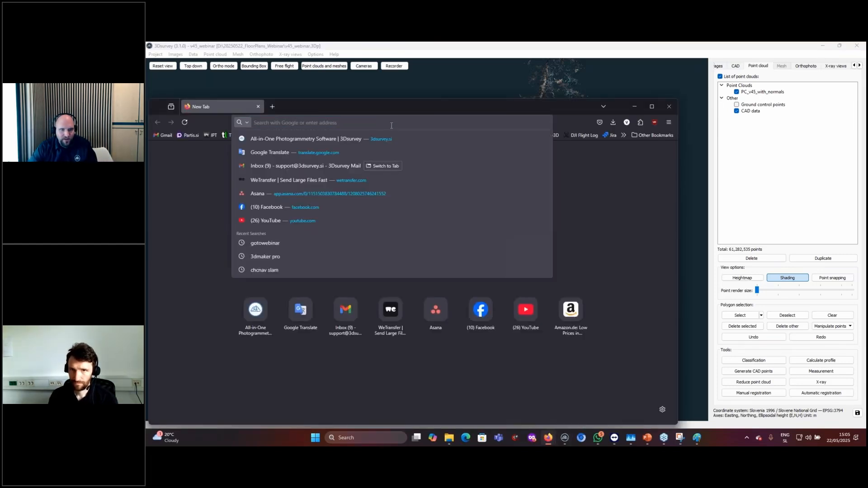
{"action": "type", "text": "3dsurvey.si"}
{"action": "key", "text": "Return"}
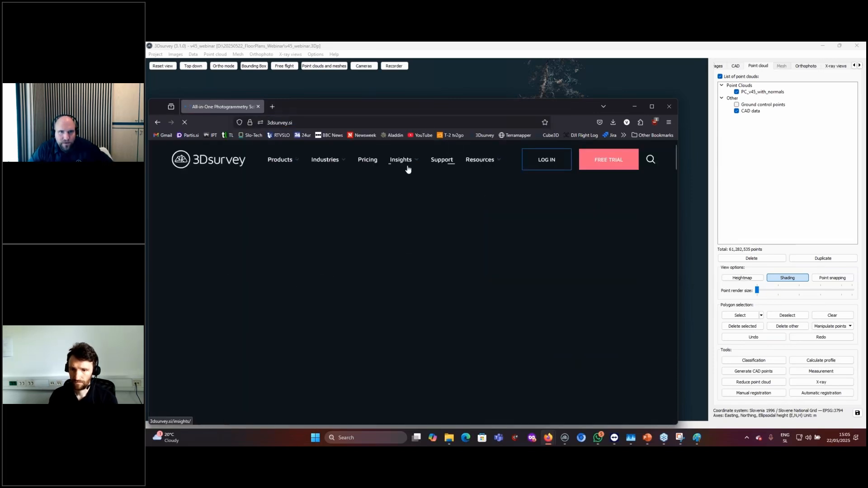
{"action": "mouse_move", "coordinate": [476, 163]}
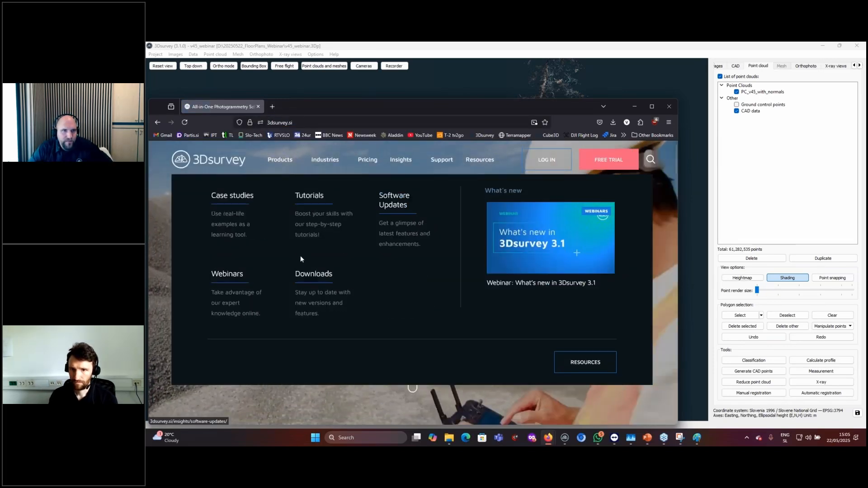
{"action": "left_click", "coordinate": [227, 274]}
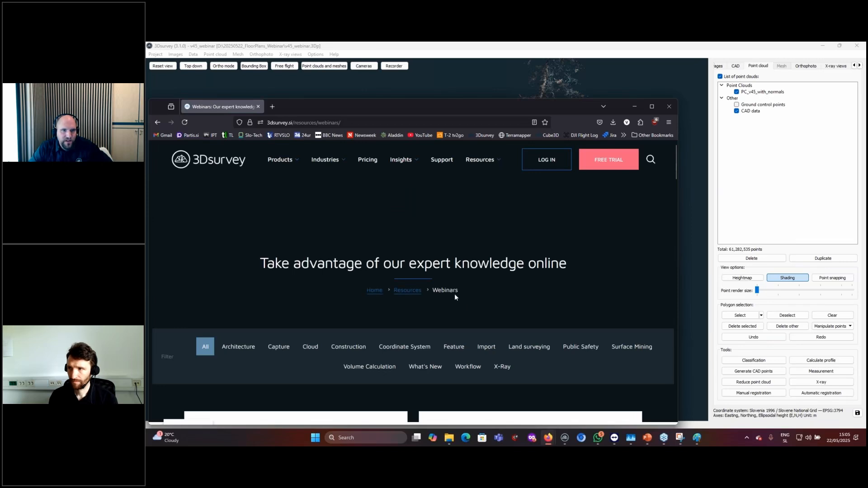
{"action": "scroll", "coordinate": [455, 297], "scroll_direction": "down", "scroll_amount": 4}
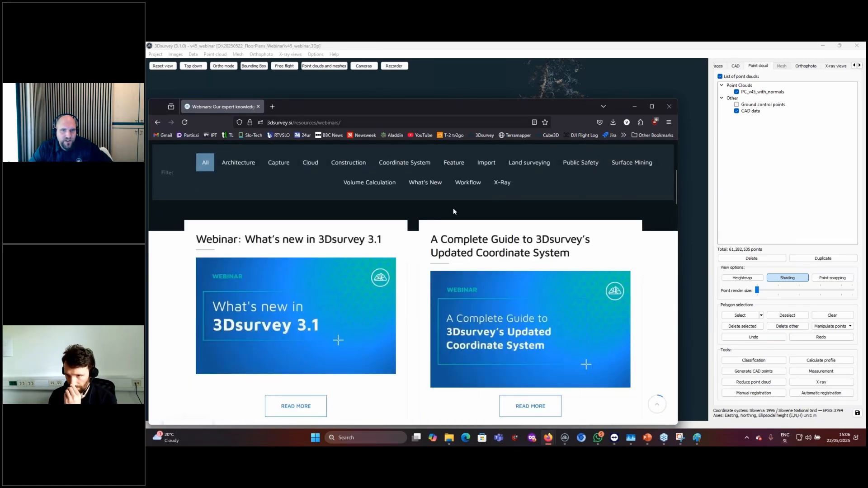
{"action": "scroll", "coordinate": [453, 208], "scroll_direction": "up", "scroll_amount": 4}
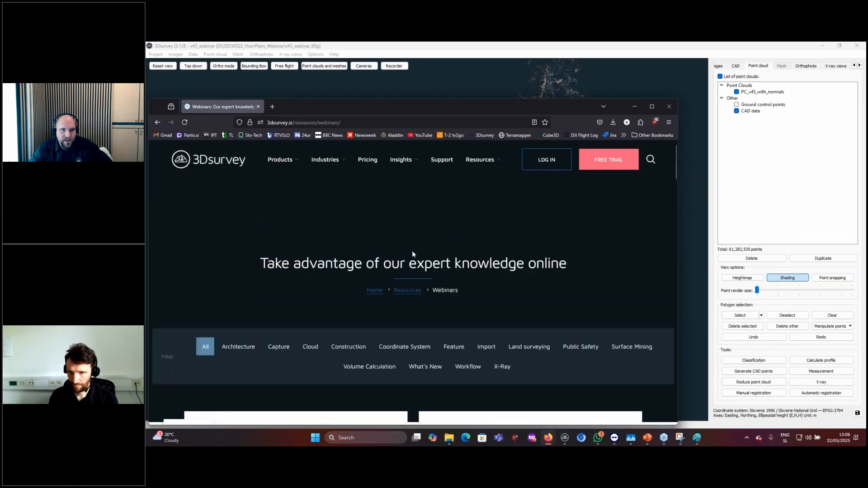
- Search the 3Dsurvey website for "facade mapping"
{"action": "left_click", "coordinate": [651, 159]}
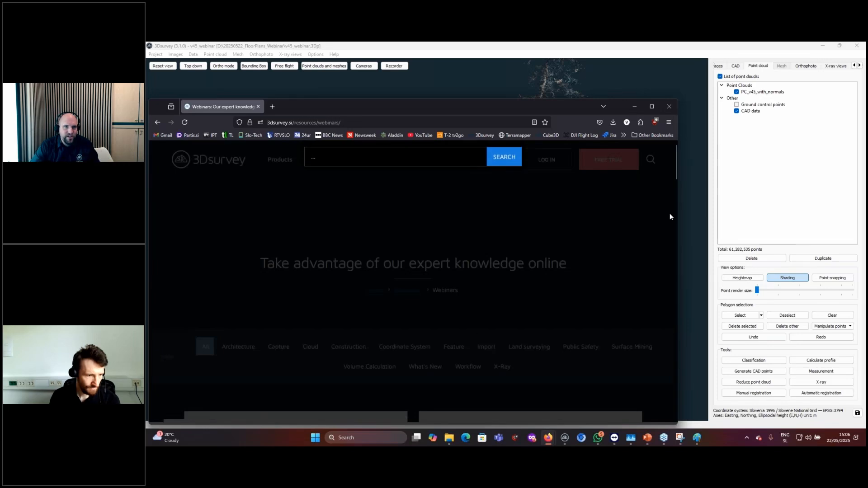
{"action": "left_click", "coordinate": [372, 163]}
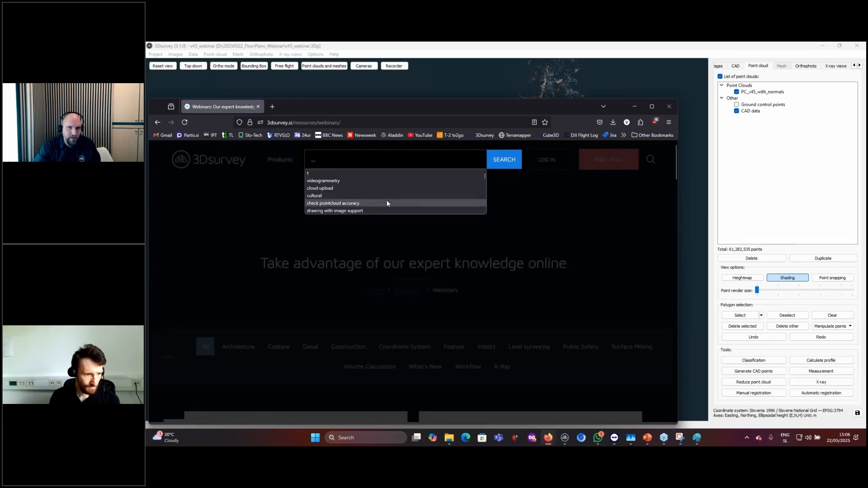
{"action": "type", "text": "fa"}
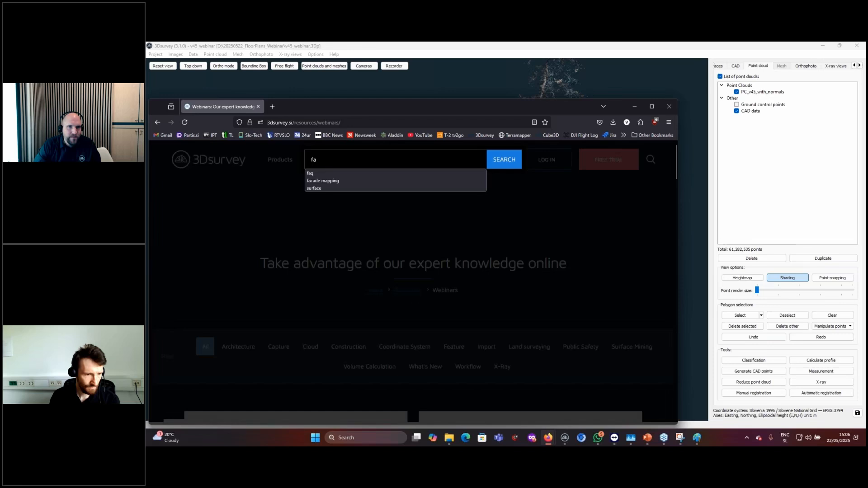
{"action": "left_click", "coordinate": [343, 181]}
{"action": "left_click", "coordinate": [504, 161]}
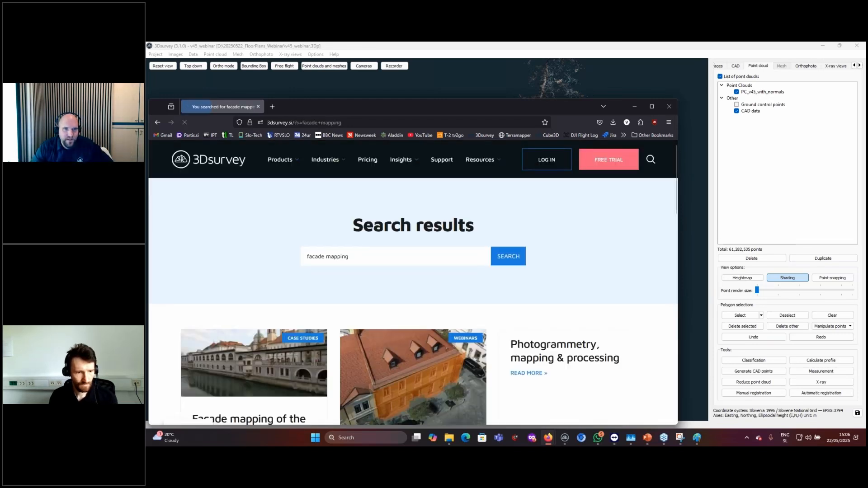
- Browse the search results and open the case study "Custom Plane Orthophoto and Extracting Window Dimensions" at its building introduction
{"action": "mouse_move", "coordinate": [483, 160]}
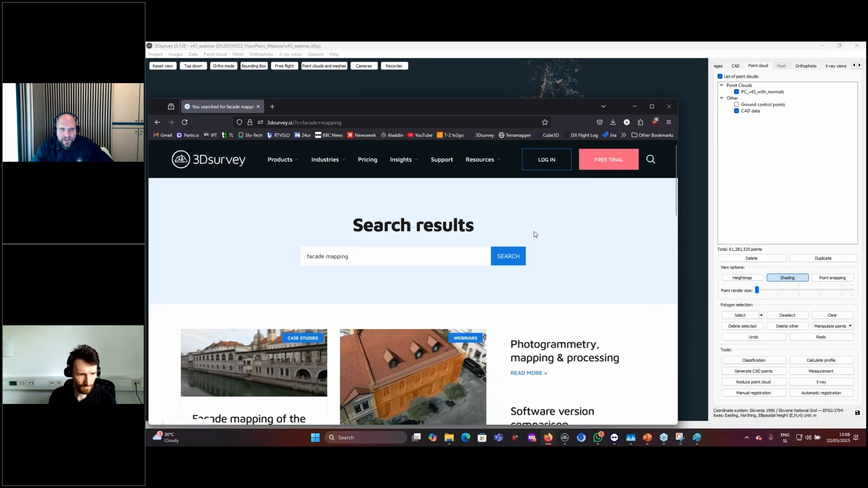
{"action": "scroll", "coordinate": [535, 235], "scroll_direction": "down", "scroll_amount": 3}
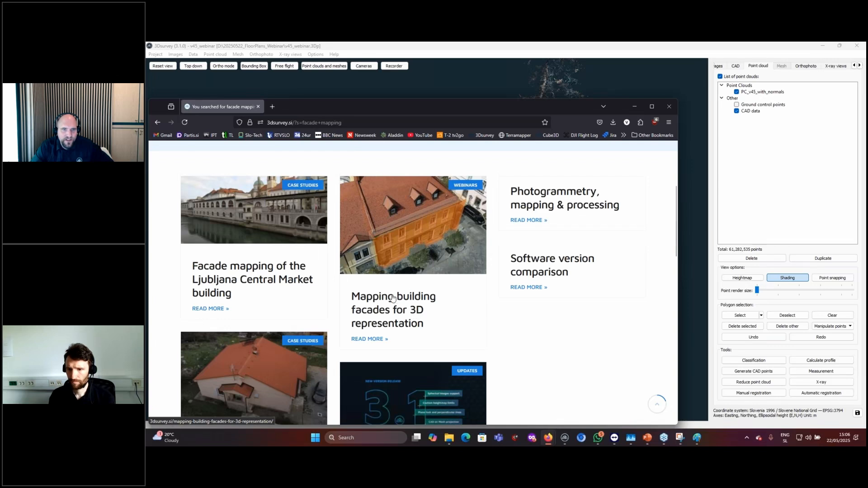
{"action": "scroll", "coordinate": [393, 297], "scroll_direction": "down", "scroll_amount": 2}
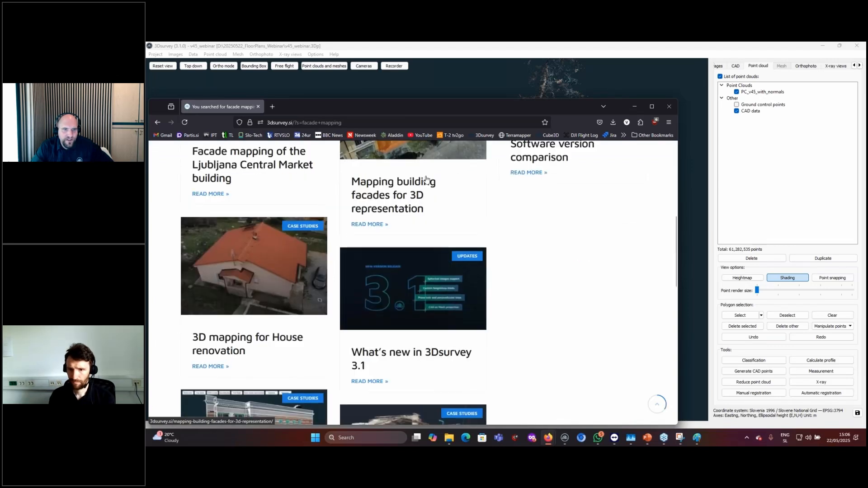
{"action": "scroll", "coordinate": [426, 181], "scroll_direction": "down", "scroll_amount": 3}
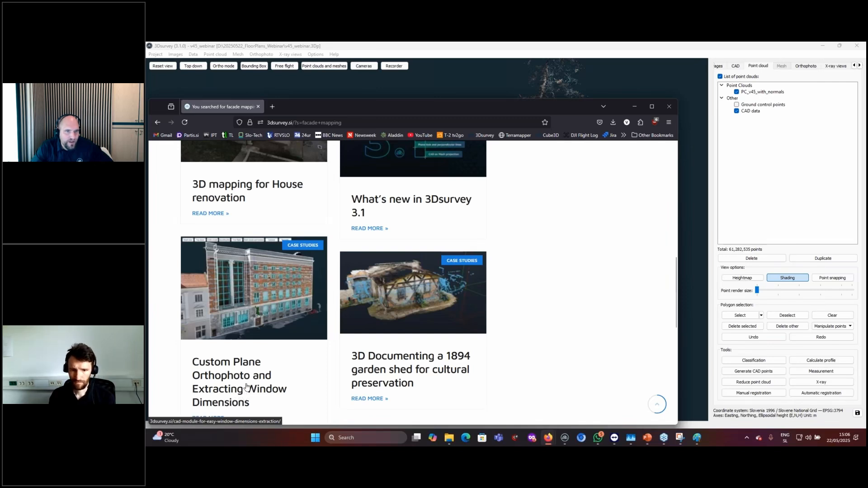
{"action": "scroll", "coordinate": [246, 387], "scroll_direction": "down", "scroll_amount": 2}
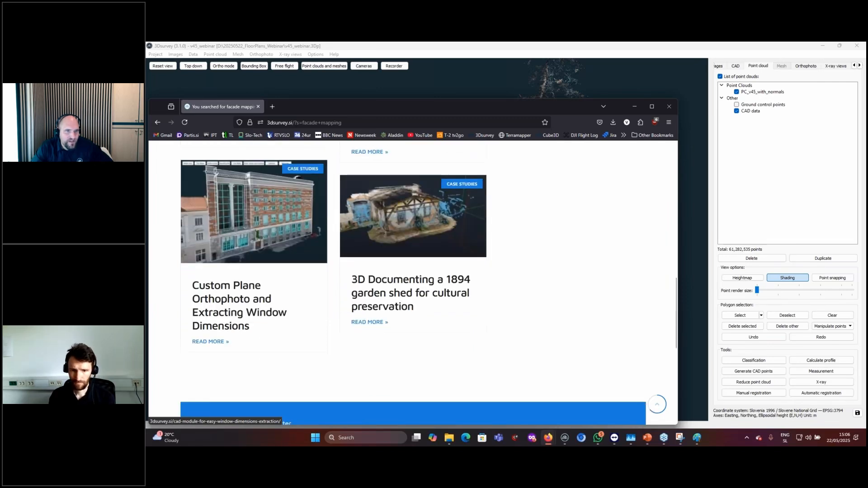
{"action": "left_click", "coordinate": [244, 304]}
{"action": "scroll", "coordinate": [378, 286], "scroll_direction": "down", "scroll_amount": 3}
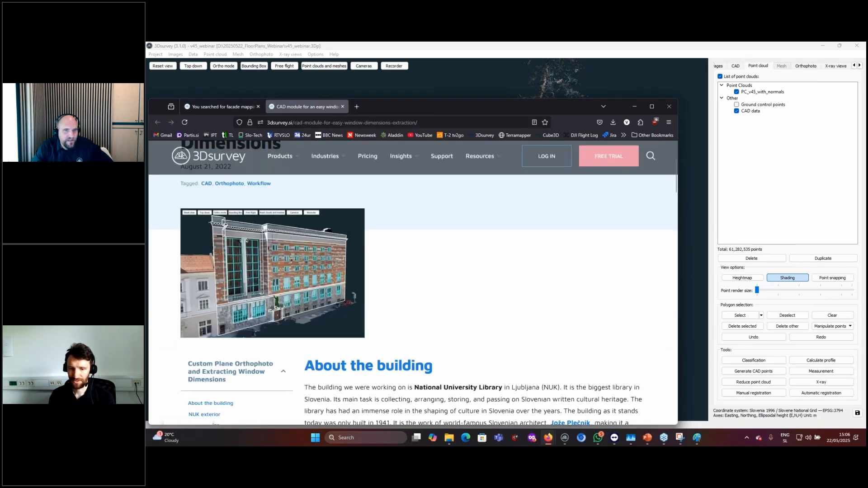
- Read through the window-dimensions case study from the Fieldwork section through CAD Drawings and custom plane orthophoto to the Conclusion
{"action": "scroll", "coordinate": [413, 281], "scroll_direction": "down", "scroll_amount": 10}
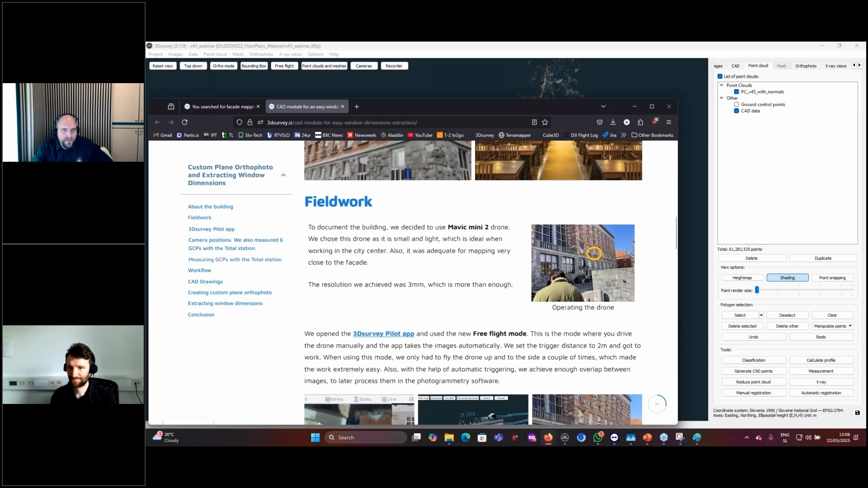
{"action": "scroll", "coordinate": [386, 315], "scroll_direction": "down", "scroll_amount": 15}
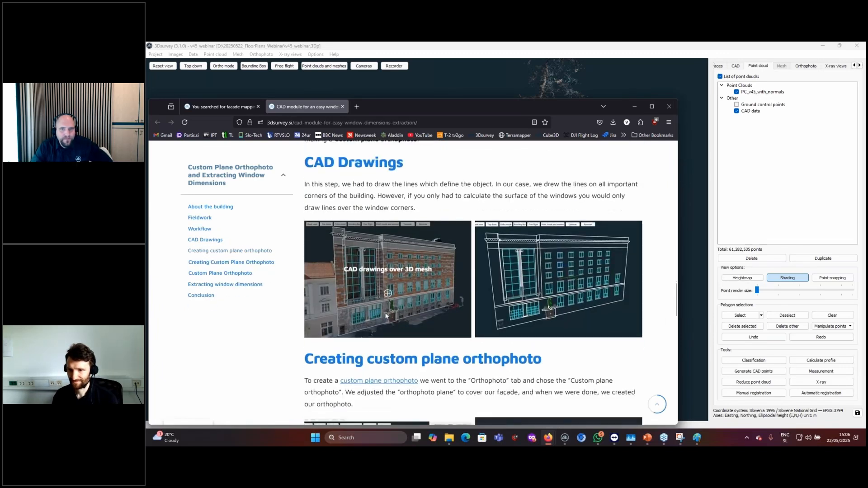
{"action": "scroll", "coordinate": [385, 313], "scroll_direction": "down", "scroll_amount": 3}
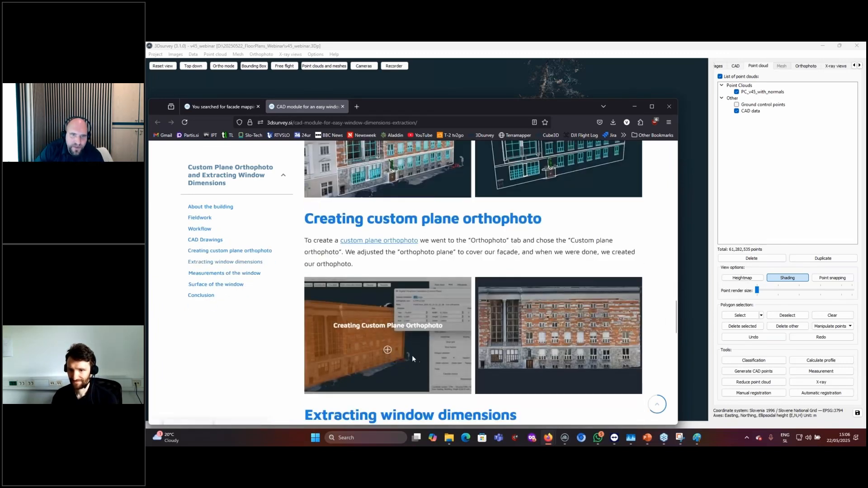
{"action": "scroll", "coordinate": [357, 294], "scroll_direction": "down", "scroll_amount": 2}
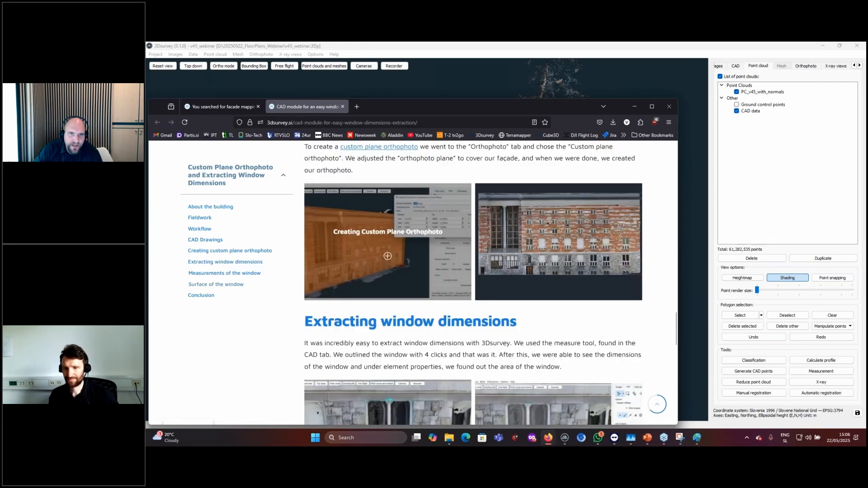
{"action": "scroll", "coordinate": [381, 256], "scroll_direction": "down", "scroll_amount": 4}
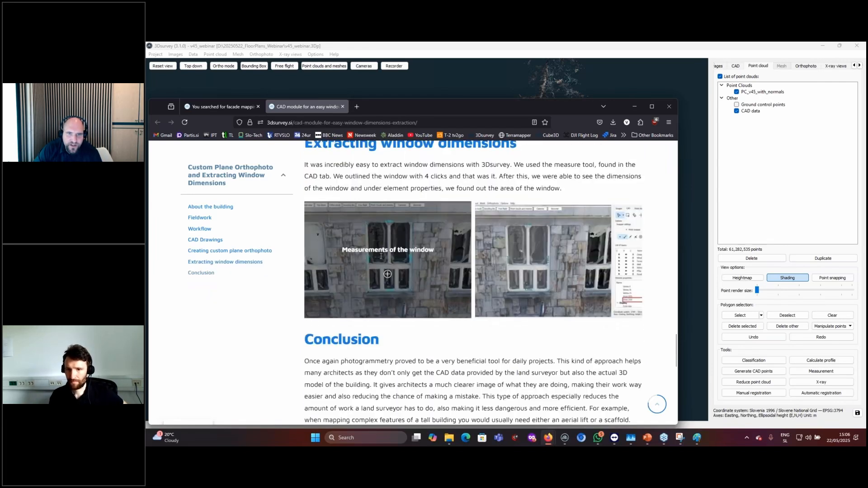
{"action": "scroll", "coordinate": [382, 258], "scroll_direction": "down", "scroll_amount": 3}
- Go back through the case study and examine the Fieldwork section on the drone used and the facade image capture
{"action": "scroll", "coordinate": [386, 261], "scroll_direction": "up", "scroll_amount": 9}
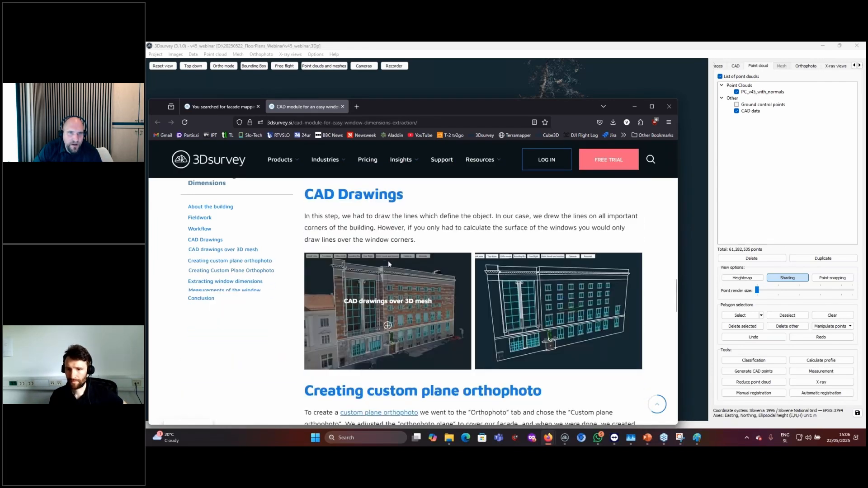
{"action": "scroll", "coordinate": [388, 262], "scroll_direction": "up", "scroll_amount": 12}
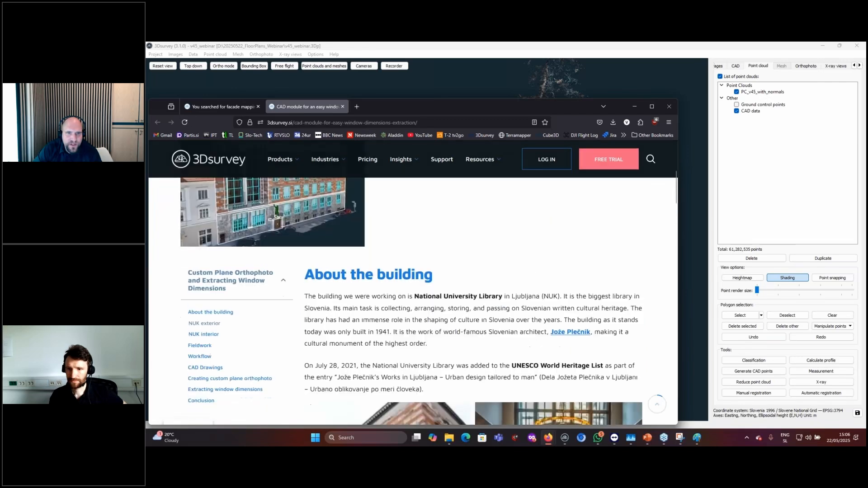
{"action": "scroll", "coordinate": [407, 271], "scroll_direction": "down", "scroll_amount": 9}
{"action": "left_click_drag", "start_coordinate": [447, 273], "coordinate": [505, 298]}
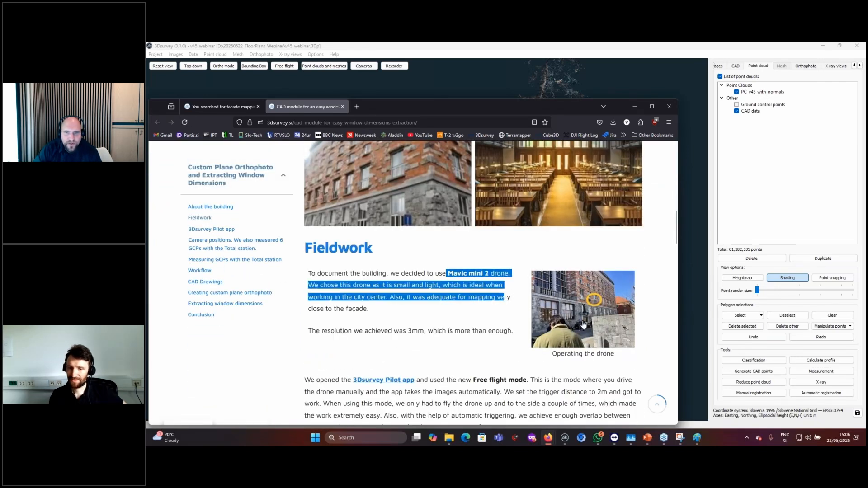
{"action": "scroll", "coordinate": [405, 328], "scroll_direction": "down", "scroll_amount": 5}
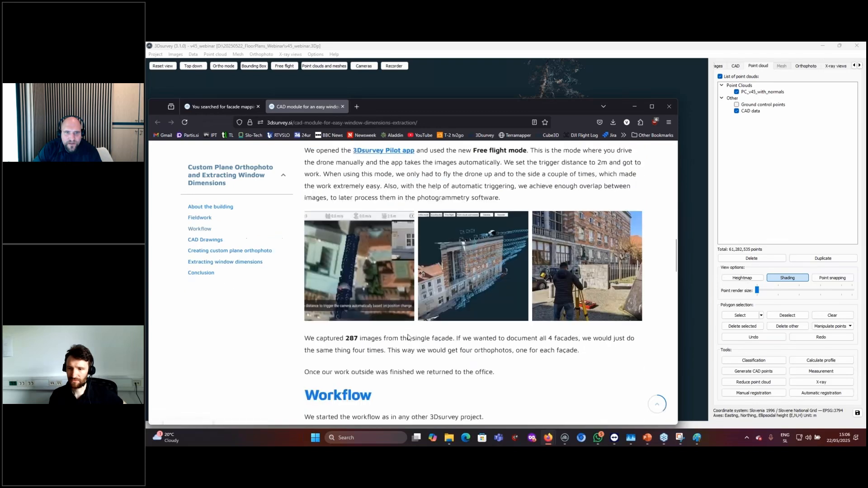
{"action": "scroll", "coordinate": [408, 334], "scroll_direction": "up", "scroll_amount": 4}
{"action": "scroll", "coordinate": [408, 337], "scroll_direction": "up", "scroll_amount": 10}
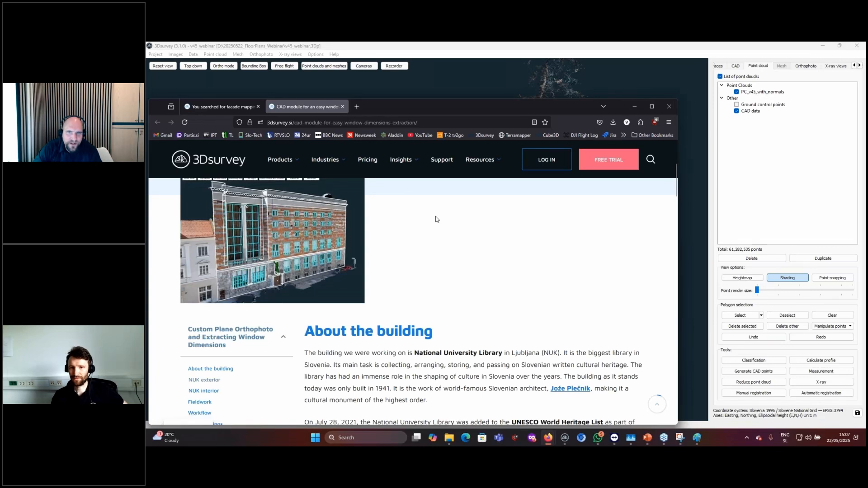
- Switch back to 3Dsurvey and define a CAD drawing plane on the garden-side house facade from points picked on its wall
{"action": "left_click", "coordinate": [634, 107]}
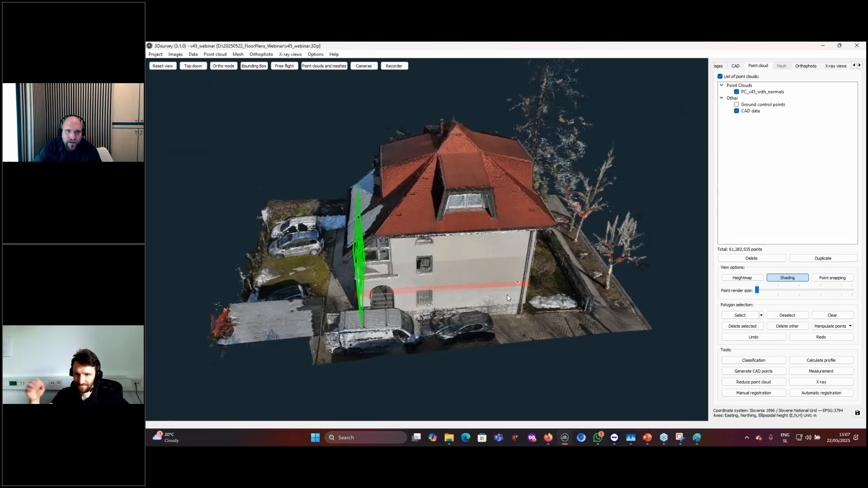
{"action": "left_click_drag", "start_coordinate": [561, 288], "coordinate": [307, 289]}
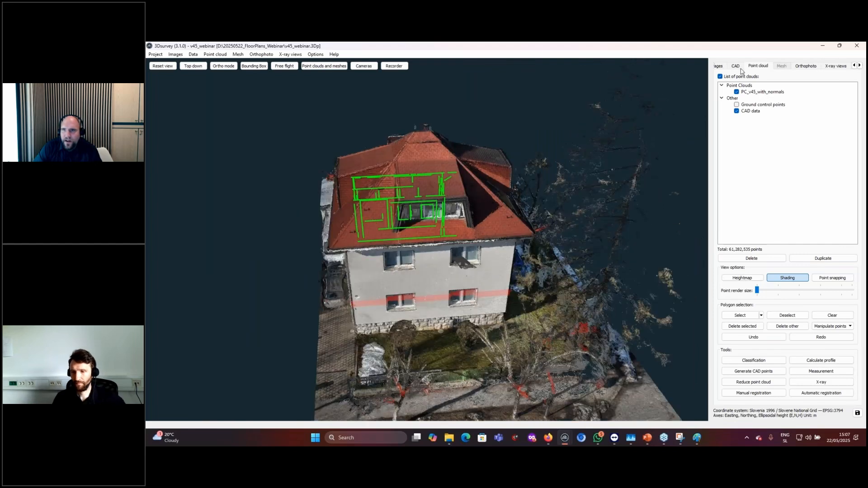
{"action": "left_click", "coordinate": [736, 66]}
{"action": "scroll", "coordinate": [470, 241], "scroll_direction": "up", "scroll_amount": 4}
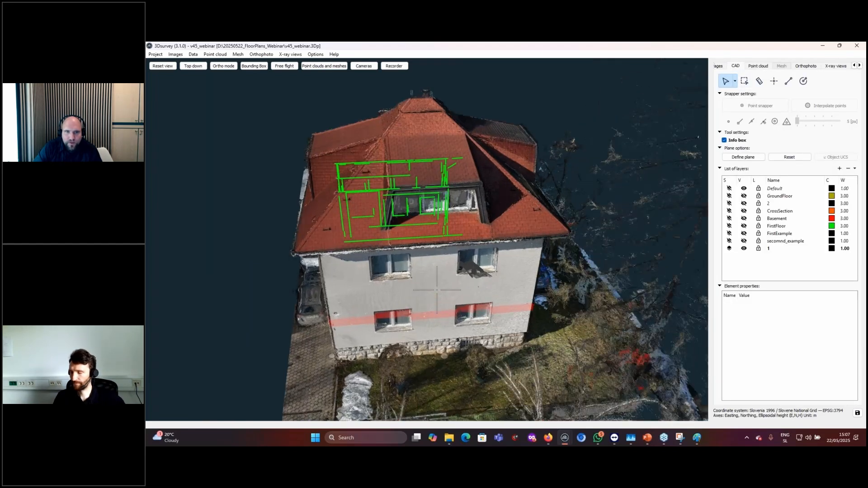
{"action": "left_click_drag", "start_coordinate": [469, 240], "coordinate": [486, 224]}
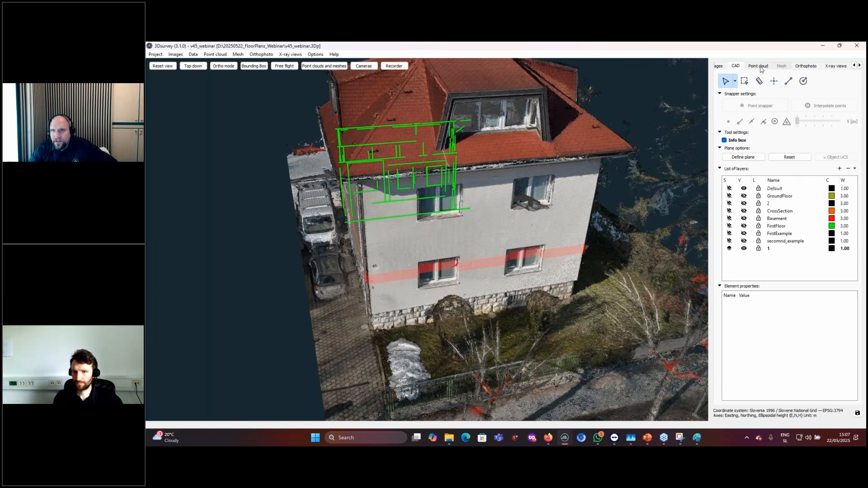
{"action": "left_click", "coordinate": [745, 158]}
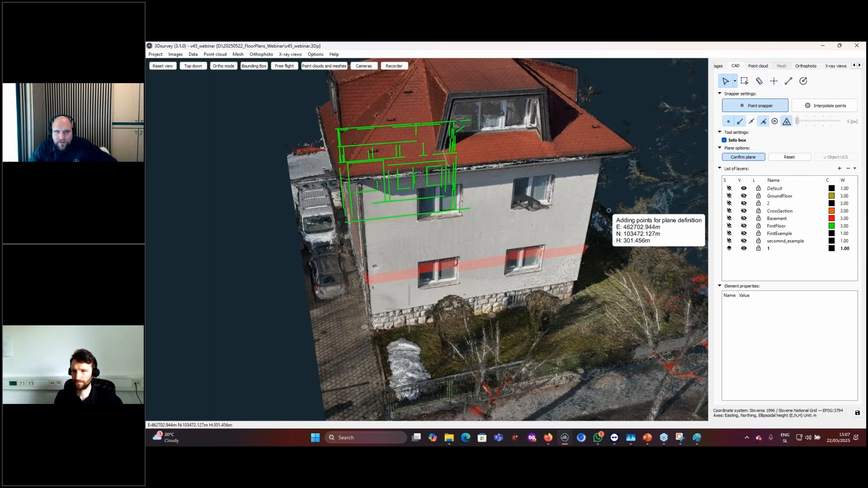
{"action": "left_click", "coordinate": [374, 312]}
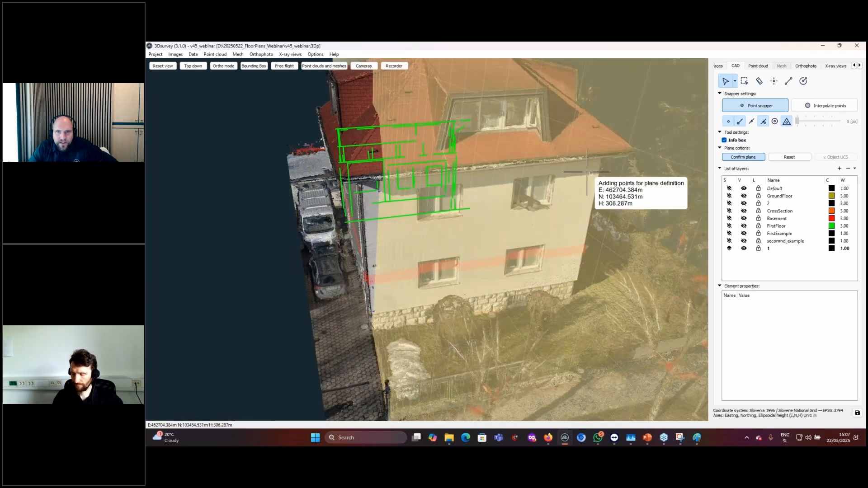
{"action": "left_click", "coordinate": [587, 168]}
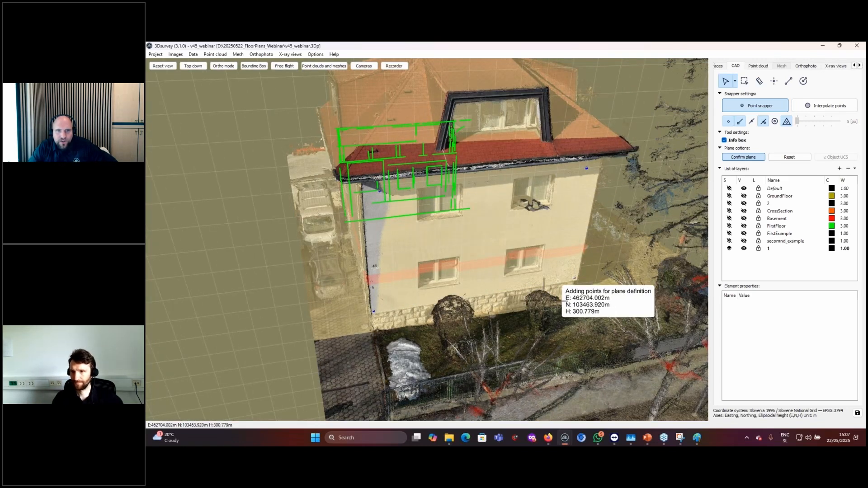
{"action": "left_click_drag", "start_coordinate": [542, 275], "coordinate": [564, 267]}
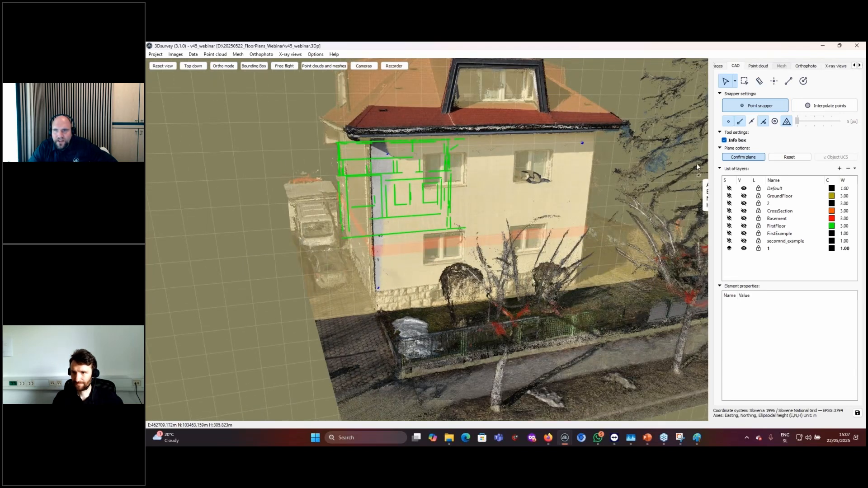
{"action": "left_click", "coordinate": [743, 157]}
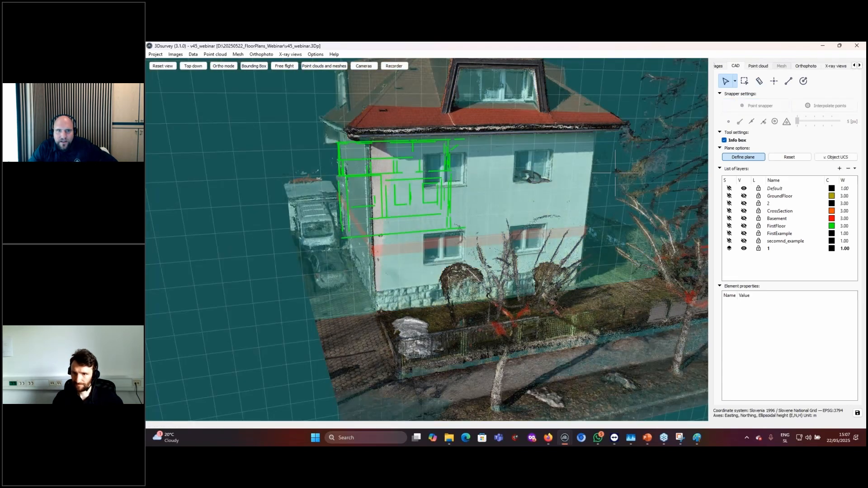
- Start the polyline tool and set the line colour of CAD layer 1 to green, #00ff00
{"action": "scroll", "coordinate": [463, 265], "scroll_direction": "up", "scroll_amount": 3}
{"action": "scroll", "coordinate": [463, 265], "scroll_direction": "up", "scroll_amount": 3}
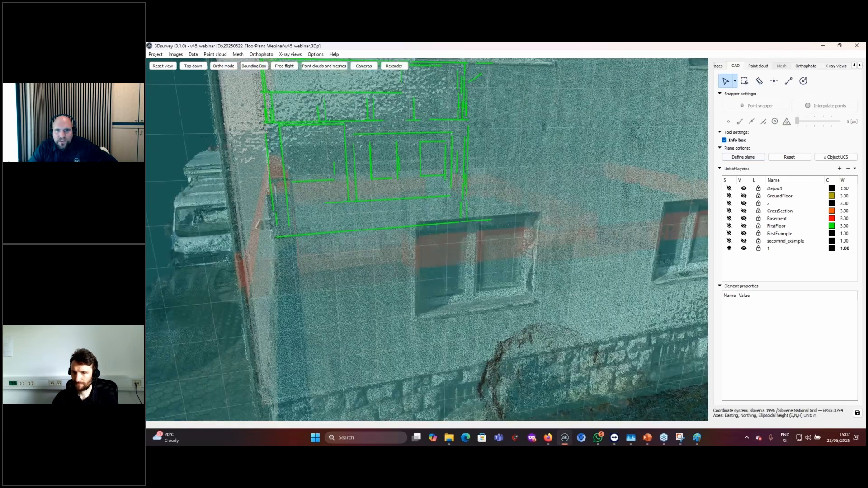
{"action": "left_click_drag", "start_coordinate": [507, 317], "coordinate": [490, 273]}
{"action": "scroll", "coordinate": [490, 272], "scroll_direction": "down", "scroll_amount": 3}
{"action": "left_click", "coordinate": [788, 81]}
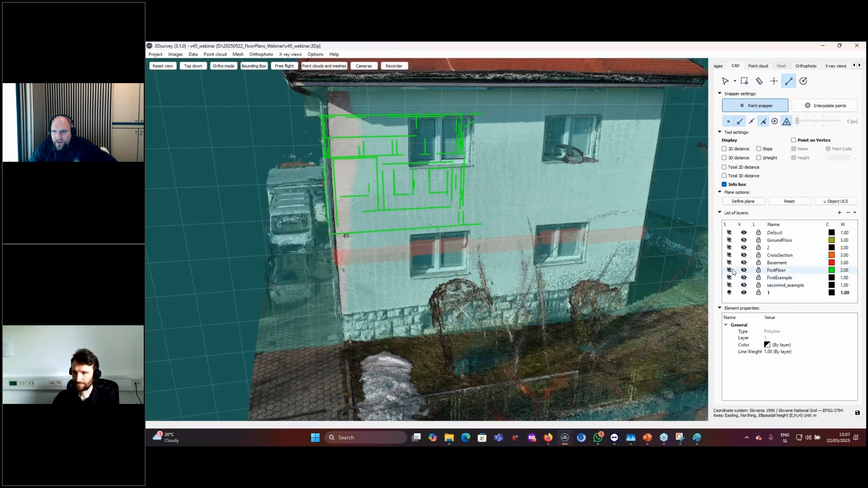
{"action": "left_click", "coordinate": [831, 293]}
{"action": "left_click", "coordinate": [481, 181]}
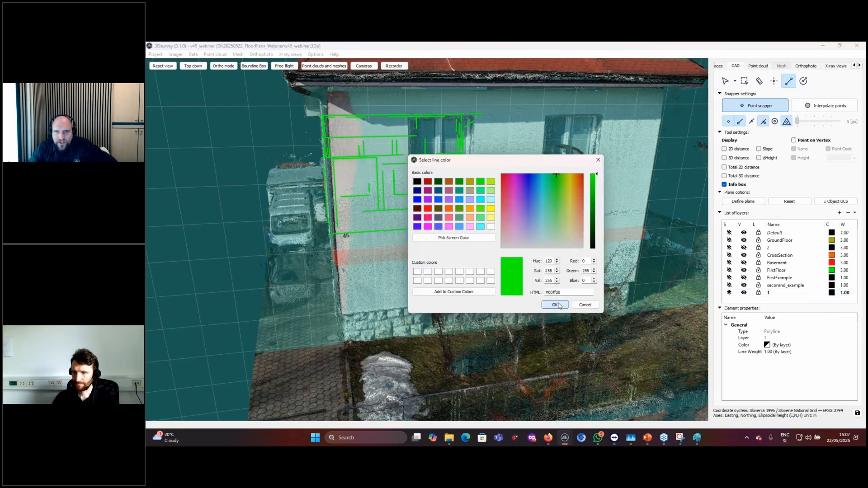
{"action": "left_click", "coordinate": [555, 305]}
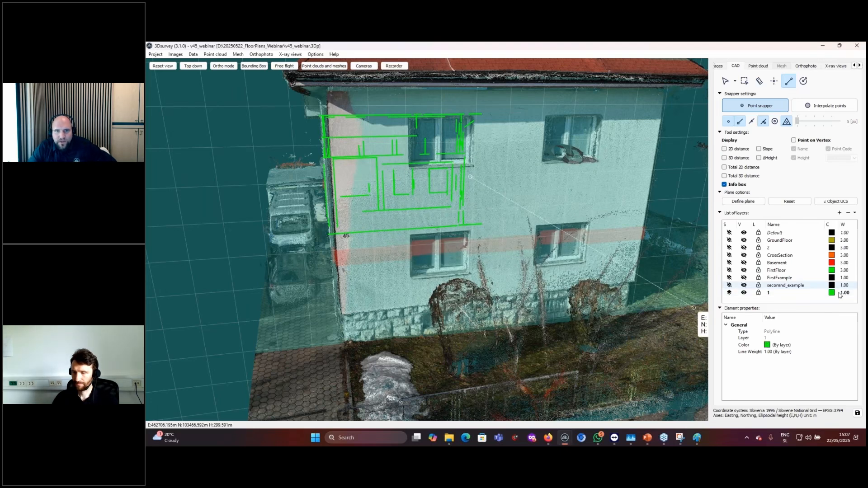
- Trace the outline of the facade's lower right window with a closed polyline through its four corners
{"action": "scroll", "coordinate": [530, 270], "scroll_direction": "up", "scroll_amount": 2}
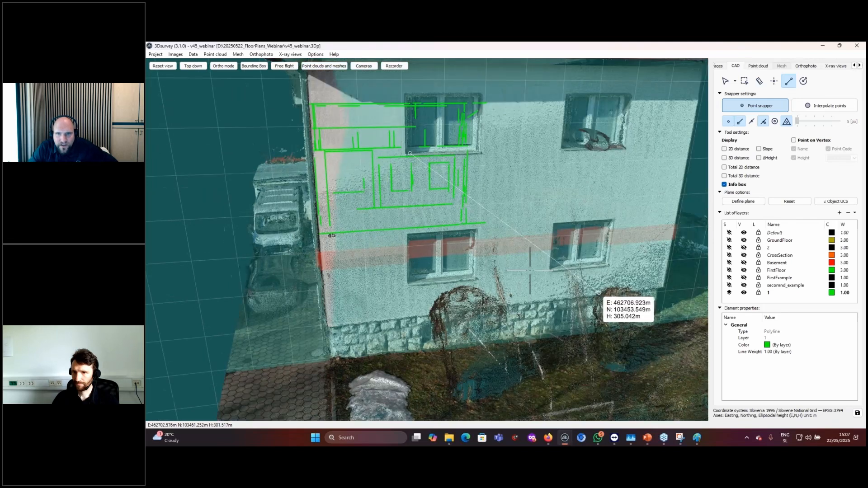
{"action": "scroll", "coordinate": [530, 270], "scroll_direction": "up", "scroll_amount": 2}
{"action": "middle_click_drag", "start_coordinate": [570, 264], "coordinate": [421, 240]}
{"action": "left_click", "coordinate": [561, 282]}
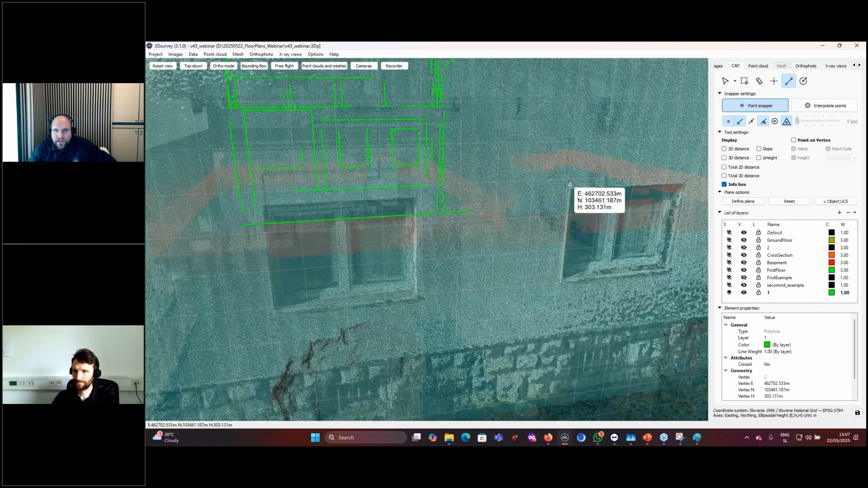
{"action": "left_click", "coordinate": [570, 187]}
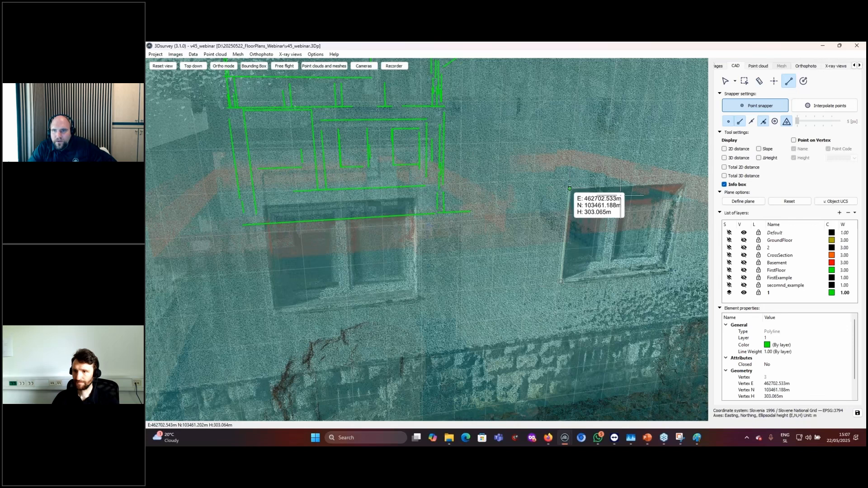
{"action": "left_click", "coordinate": [687, 183]}
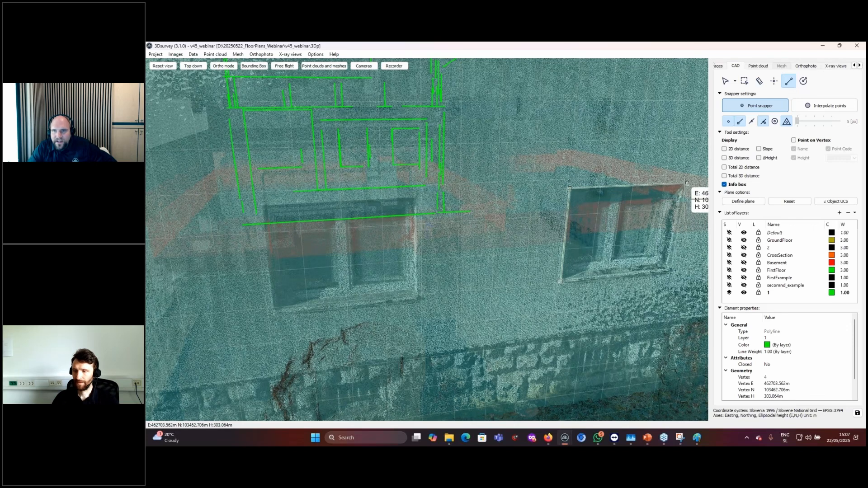
{"action": "left_click", "coordinate": [675, 272]}
{"action": "left_click", "coordinate": [561, 282]}
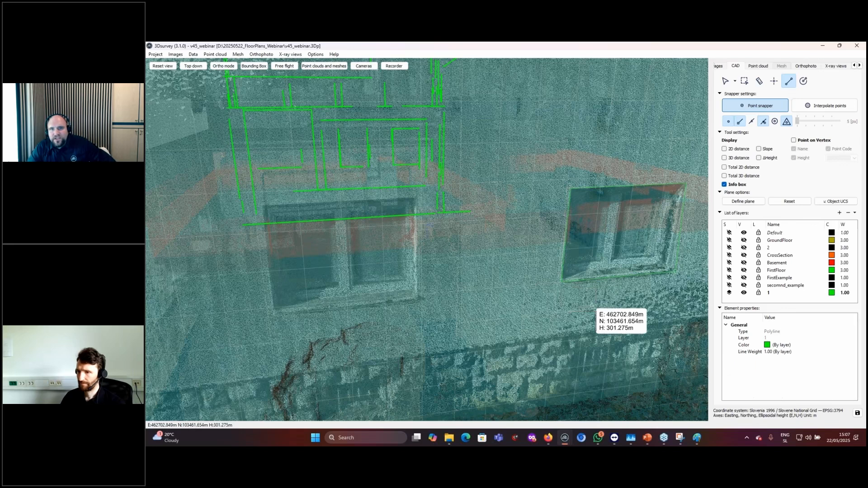
- Enable Object UCS and trace the facade's upper right window with a closed polyline through its four corners
{"action": "left_click_drag", "start_coordinate": [618, 243], "coordinate": [636, 213]}
{"action": "scroll", "coordinate": [660, 184], "scroll_direction": "down", "scroll_amount": 3}
{"action": "middle_click_drag", "start_coordinate": [534, 126], "coordinate": [494, 216]}
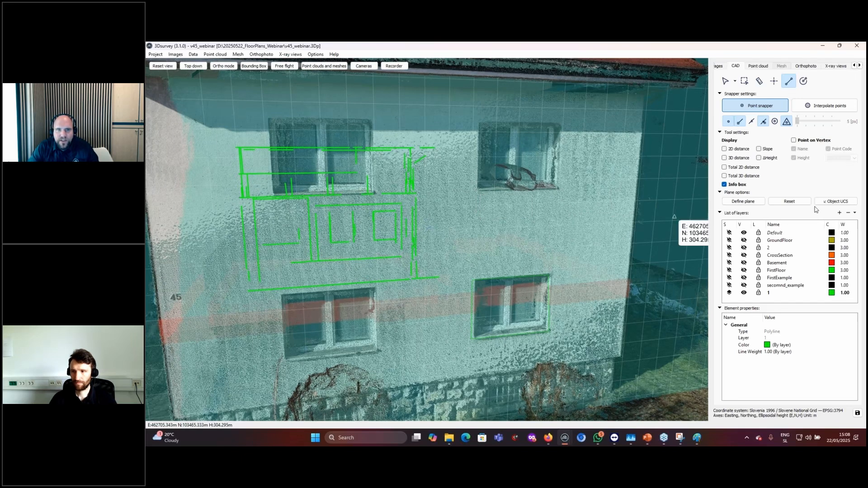
{"action": "left_click", "coordinate": [476, 189]}
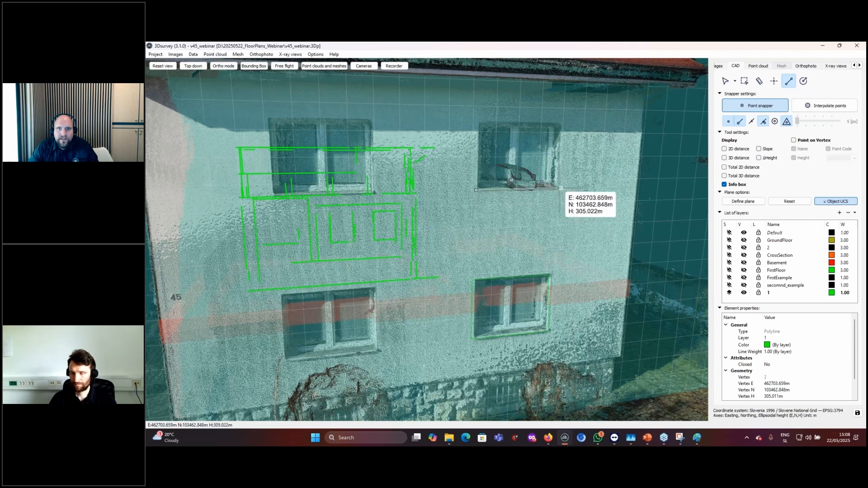
{"action": "left_click", "coordinate": [559, 188]}
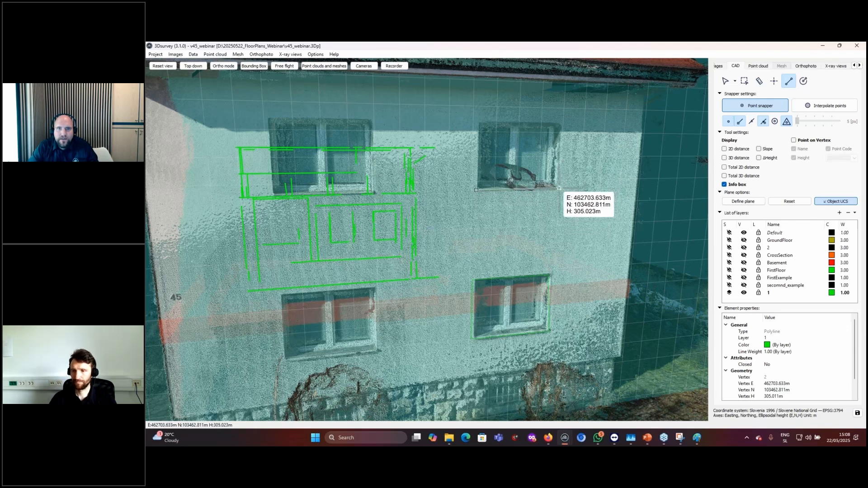
{"action": "left_click", "coordinate": [563, 122]}
{"action": "left_click", "coordinate": [477, 122]}
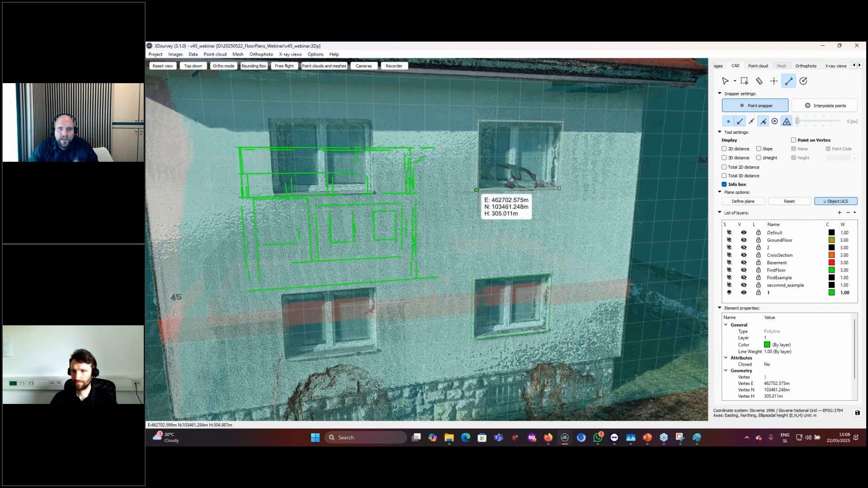
{"action": "left_click", "coordinate": [477, 191]}
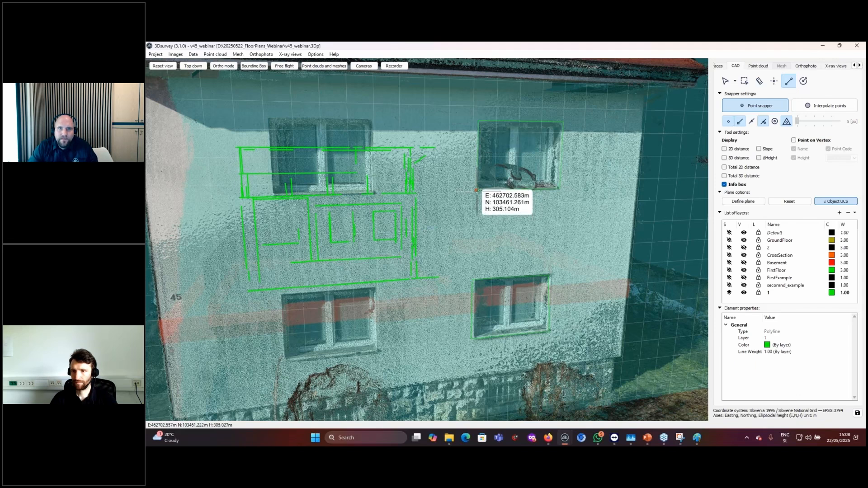
{"action": "scroll", "coordinate": [489, 200], "scroll_direction": "down", "scroll_amount": 3}
{"action": "left_click_drag", "start_coordinate": [501, 228], "coordinate": [492, 259]}
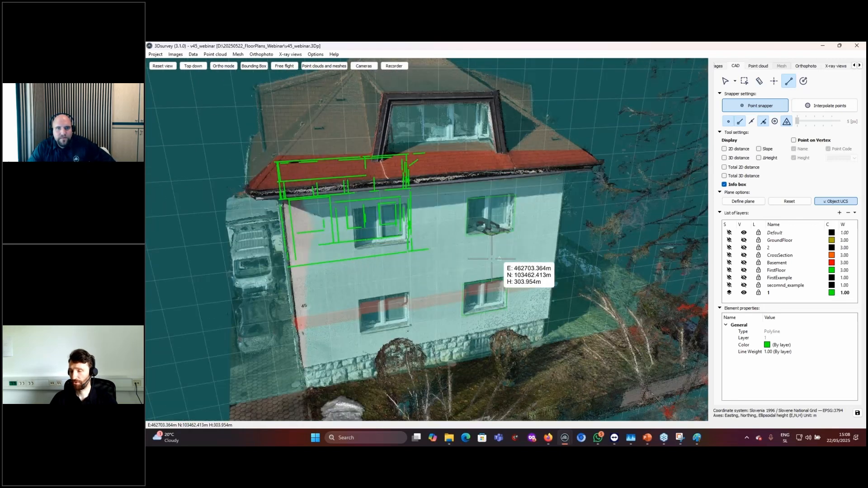
{"action": "scroll", "coordinate": [492, 259], "scroll_direction": "down", "scroll_amount": 3}
{"action": "left_click_drag", "start_coordinate": [443, 291], "coordinate": [481, 272]}
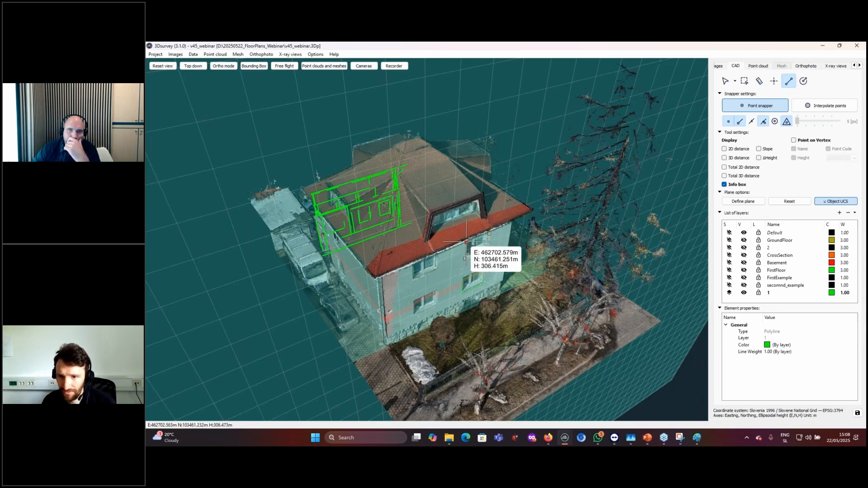
- Start saving the last Section X-ray view of the first resolution100 set in the DXF drawing exchange format
{"action": "left_click", "coordinate": [835, 66]}
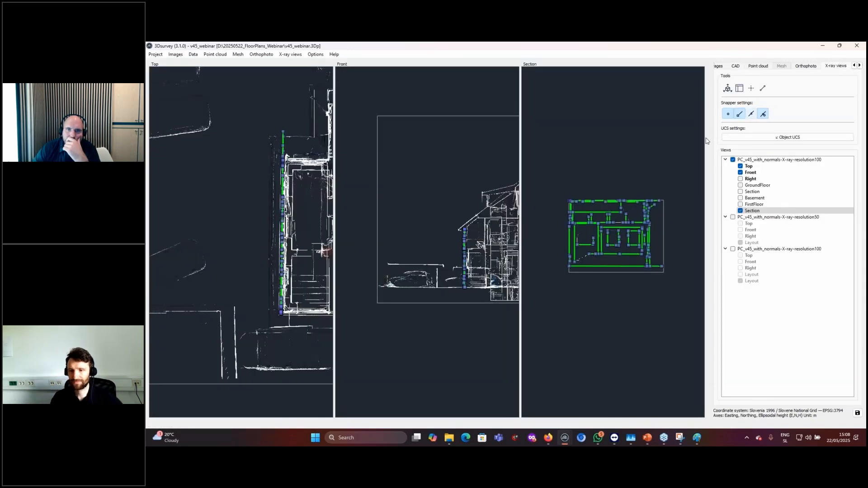
{"action": "left_click", "coordinate": [748, 211]}
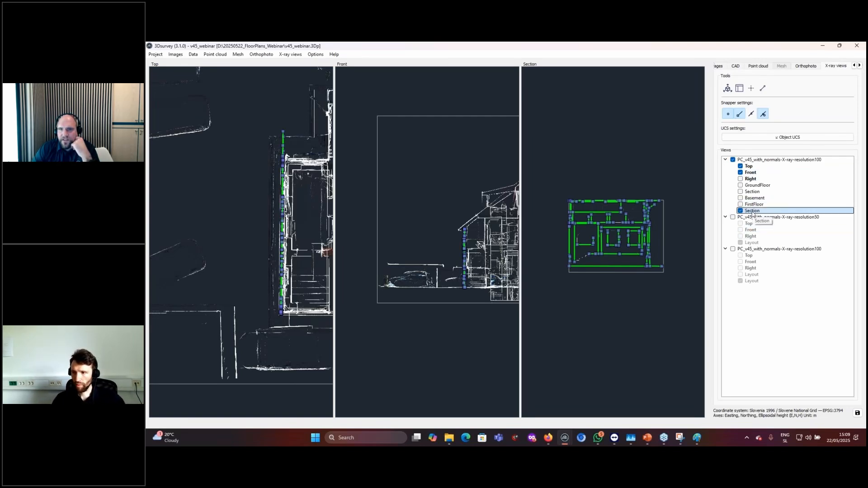
{"action": "right_click", "coordinate": [753, 214]}
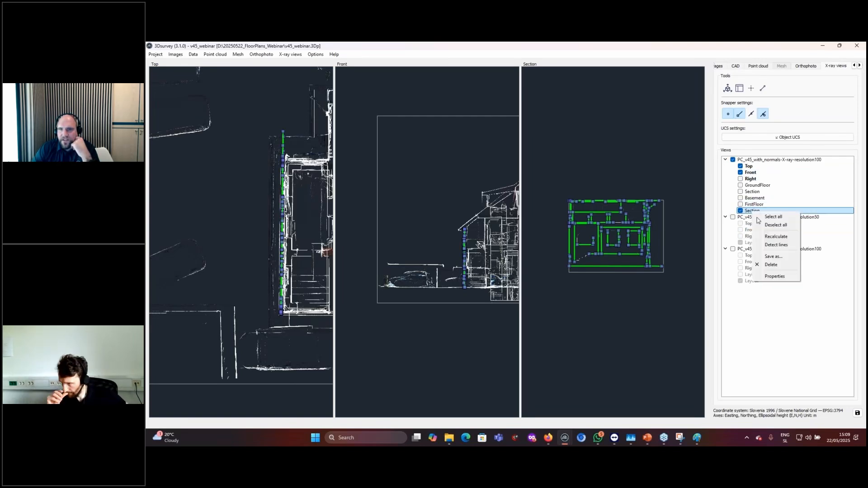
{"action": "left_click", "coordinate": [773, 256]}
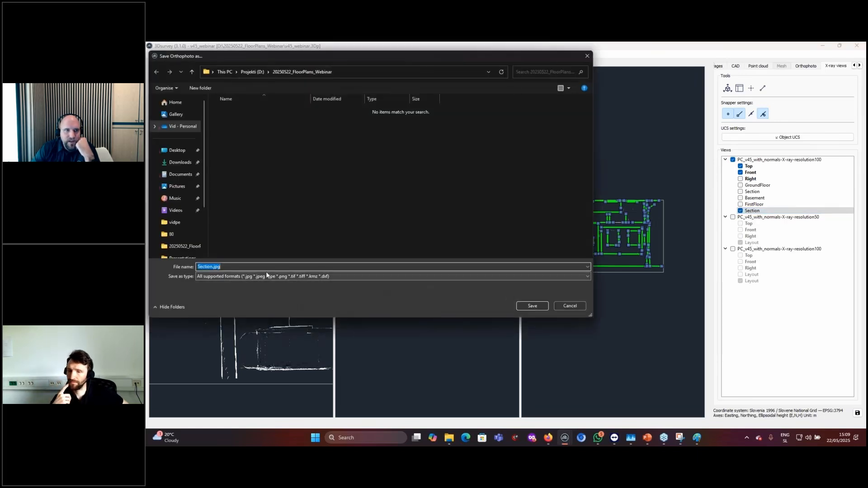
{"action": "left_click", "coordinate": [340, 276]}
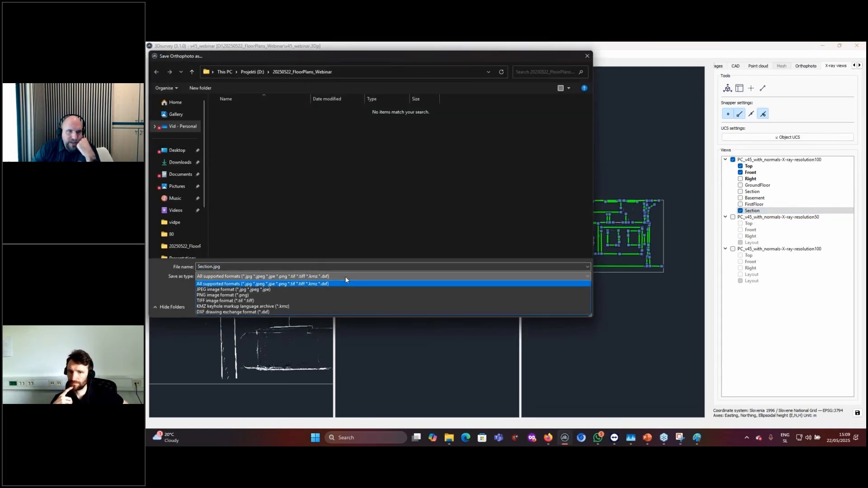
{"action": "left_click", "coordinate": [339, 312]}
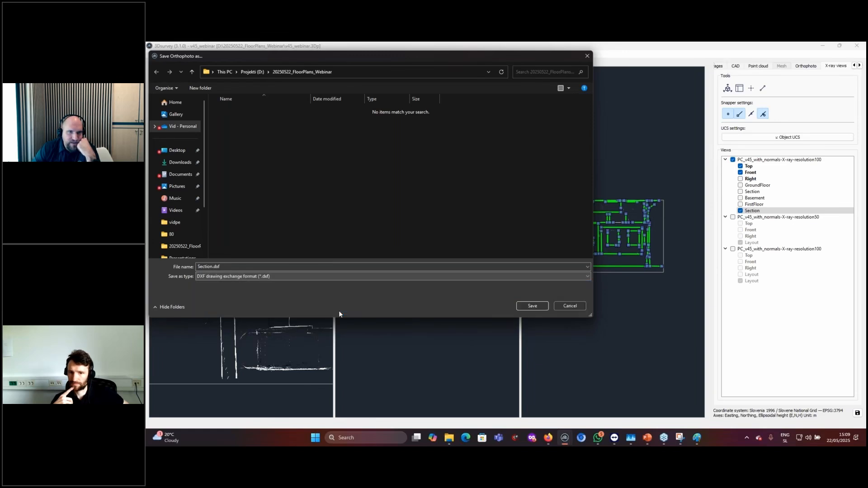
- Create a new folder named ExportExample in the 20250522_FloorPlans_Webinar folder
{"action": "right_click", "coordinate": [329, 148]}
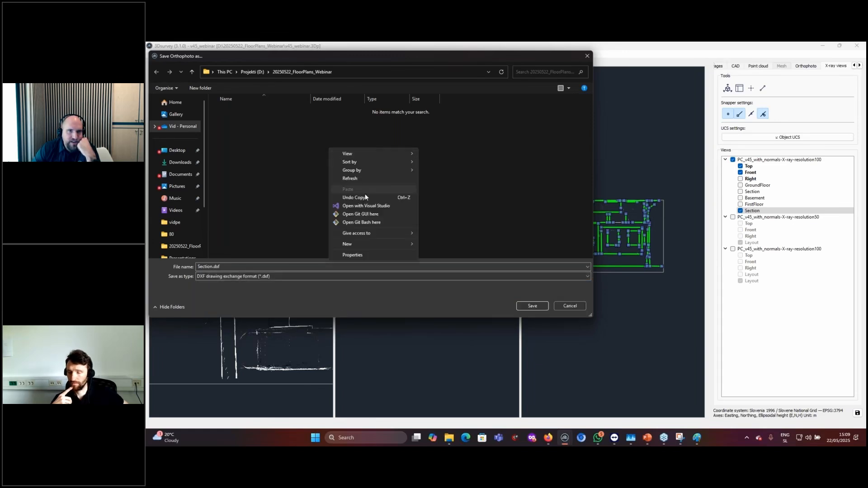
{"action": "mouse_move", "coordinate": [361, 244]}
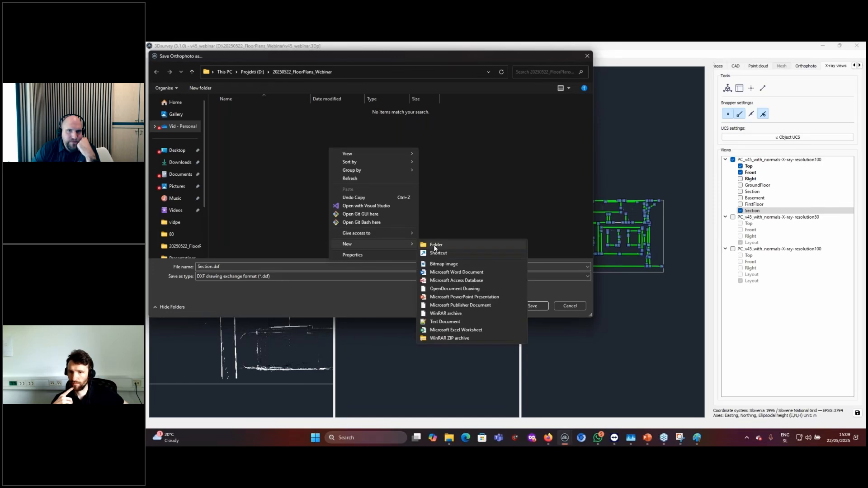
{"action": "left_click", "coordinate": [433, 245]}
{"action": "type", "text": "E"}
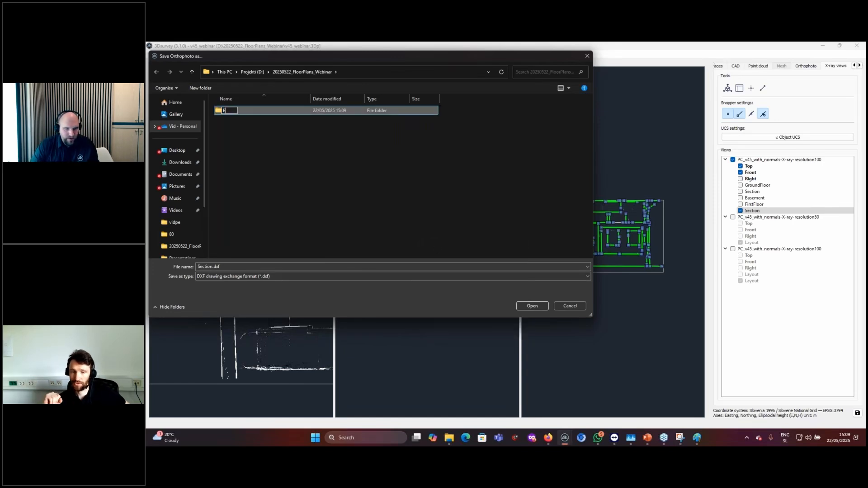
{"action": "type", "text": "xportExample"}
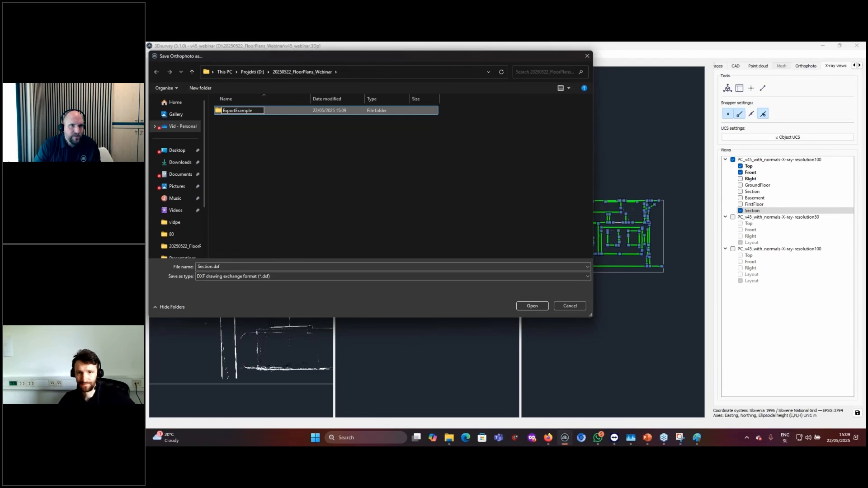
{"action": "key", "text": "Return"}
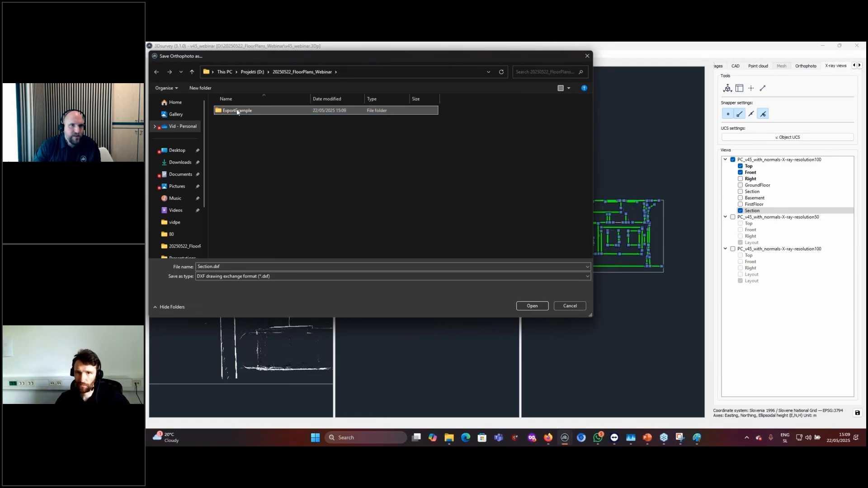
- Save the view as Section.dxf in the ExportExample folder and check the exported DXF and PNG files
{"action": "key", "text": "Return"}
{"action": "left_click", "coordinate": [532, 307]}
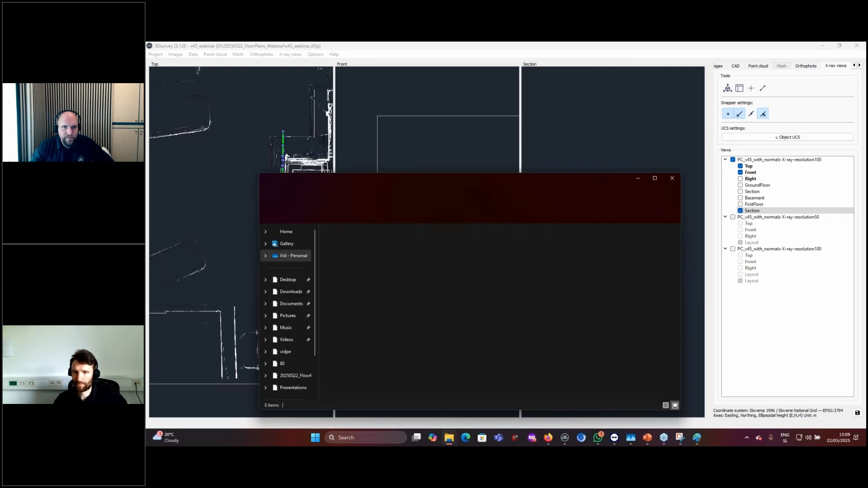
{"action": "left_click", "coordinate": [348, 262]}
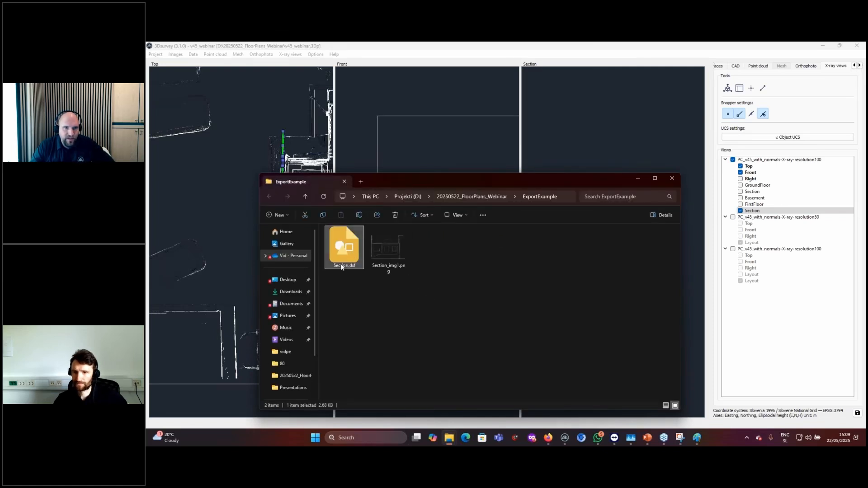
{"action": "left_click", "coordinate": [397, 250]}
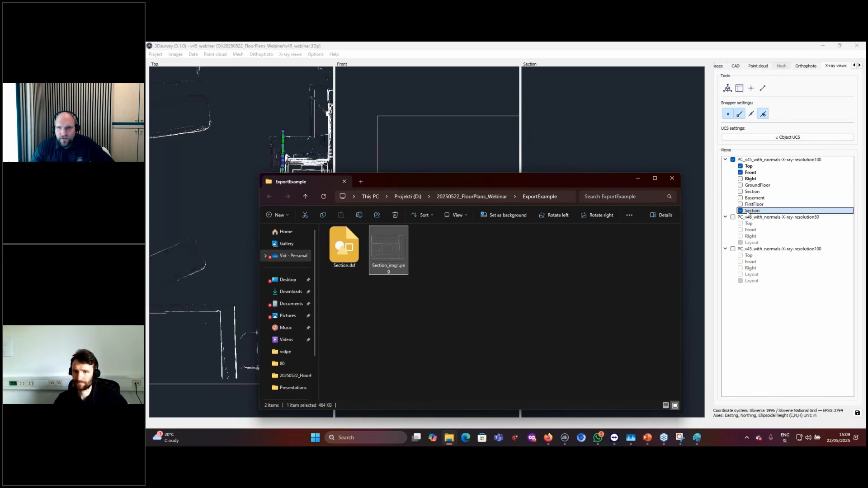
- Save the same Section view as a TIFF image named export_TIF in the 20250522_FloorPlans_Webinar folder
{"action": "right_click", "coordinate": [747, 211]}
{"action": "left_click", "coordinate": [773, 261]}
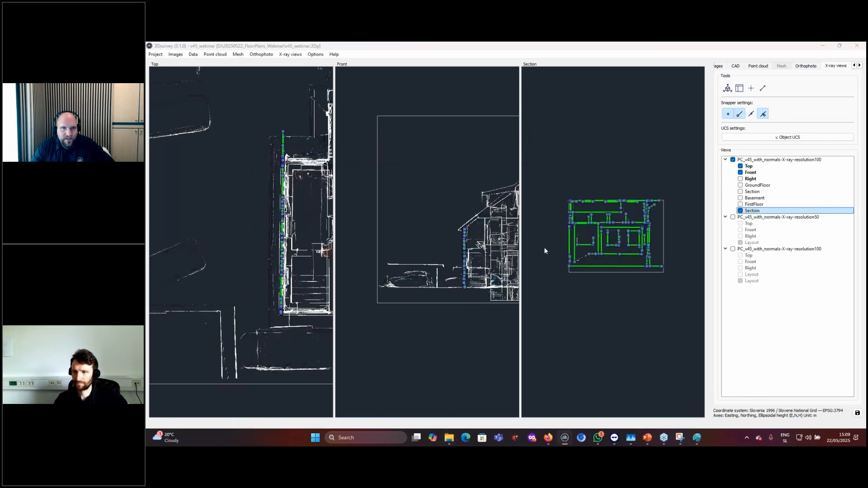
{"action": "left_click", "coordinate": [321, 276]}
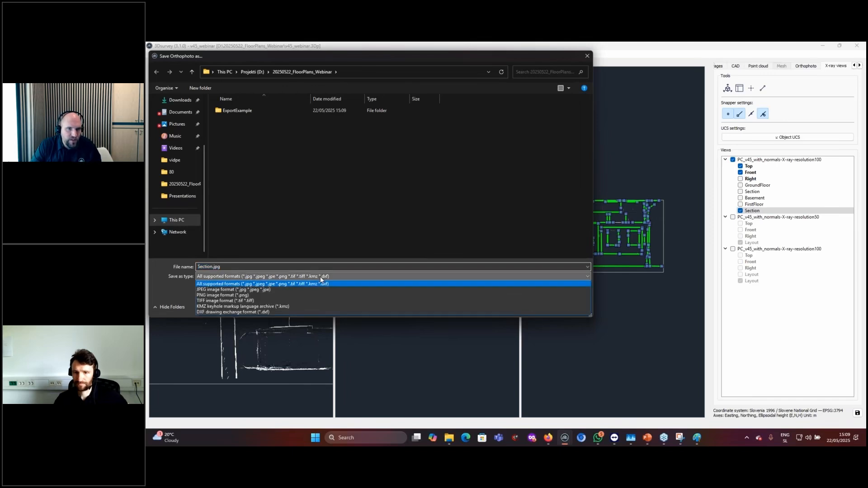
{"action": "left_click", "coordinate": [305, 300]}
{"action": "type", "text": "e"}
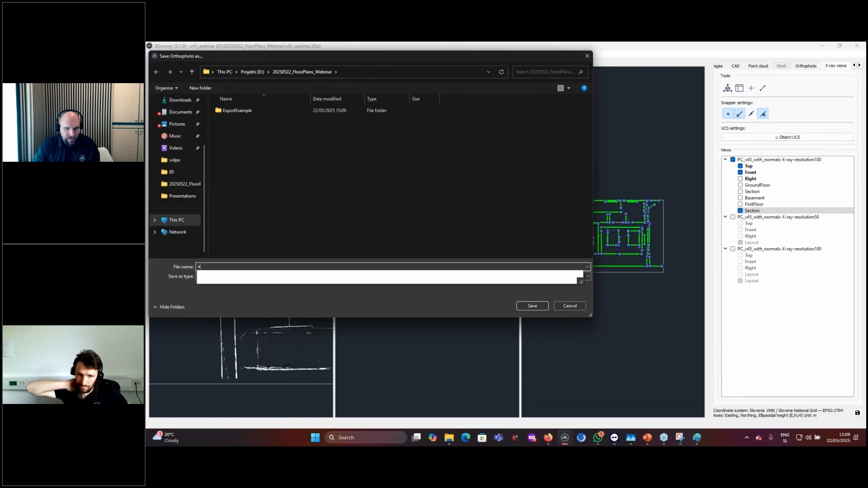
{"action": "type", "text": "xport"}
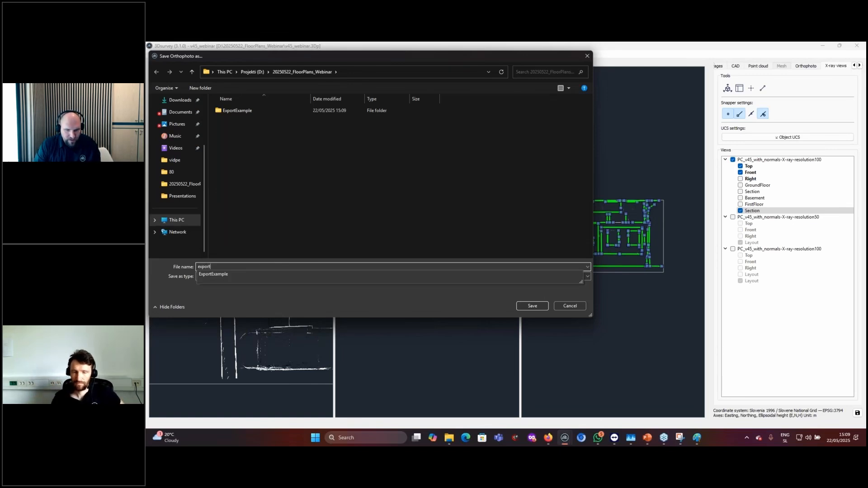
{"action": "type", "text": "_"}
{"action": "type", "text": "TIF"}
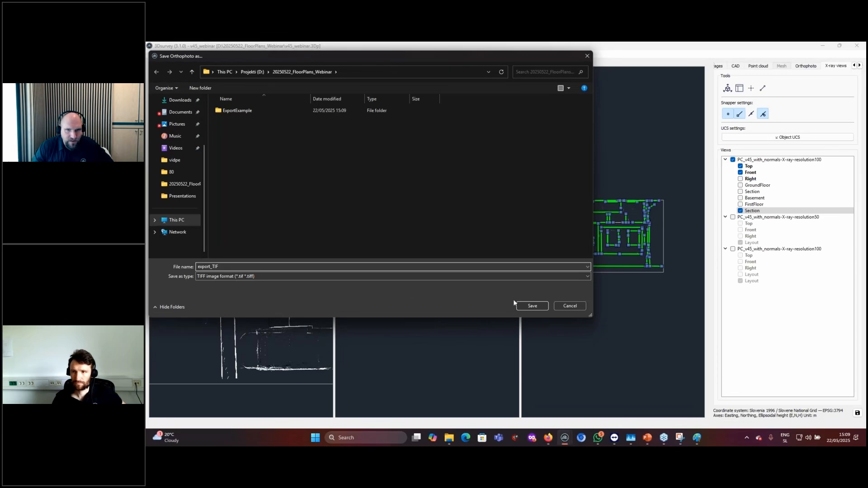
{"action": "left_click", "coordinate": [529, 304]}
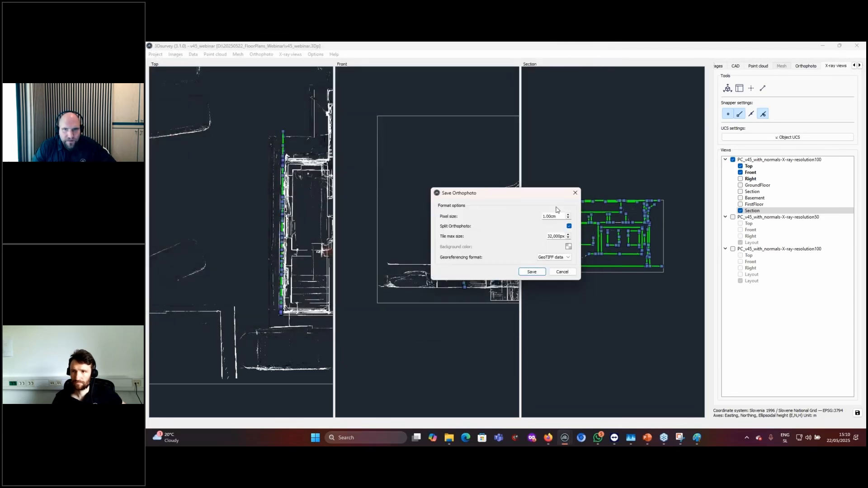
- Set the TIFF's georeferencing format to World file and complete the export
{"action": "left_click", "coordinate": [557, 261]}
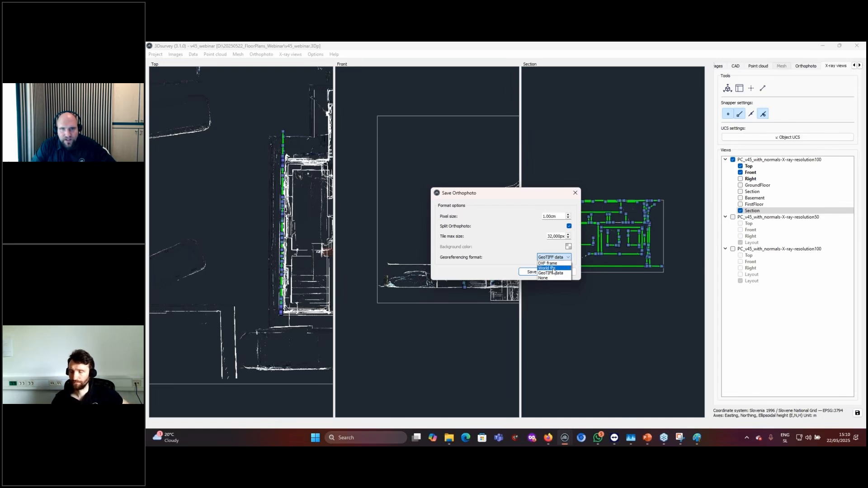
{"action": "left_click", "coordinate": [552, 269]}
{"action": "left_click", "coordinate": [533, 274]}
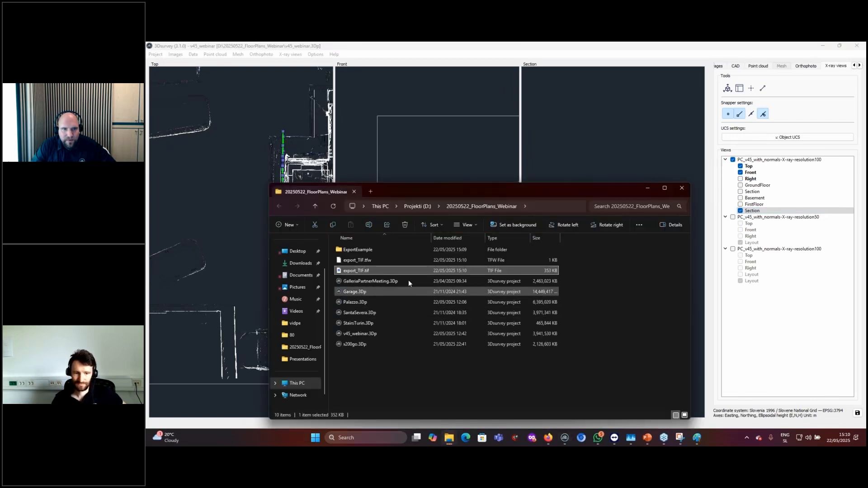
- Open the exported export_TIF.tif in Windows Photo Viewer, using that app just once
{"action": "left_click", "coordinate": [357, 270]}
{"action": "left_click", "coordinate": [356, 271]}
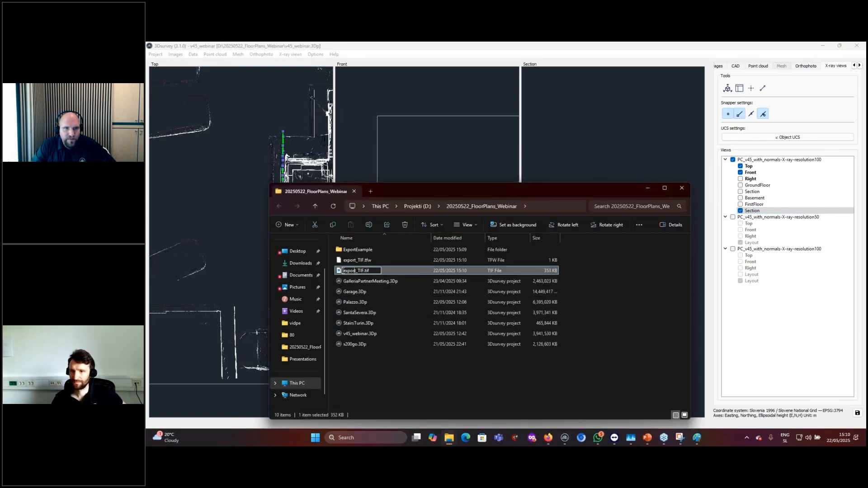
{"action": "left_click", "coordinate": [341, 271]}
{"action": "double_click", "coordinate": [355, 273]}
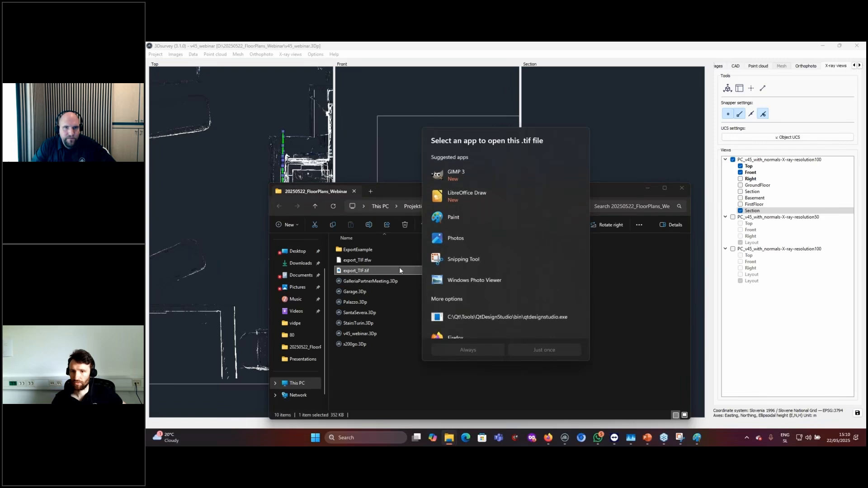
{"action": "left_click", "coordinate": [475, 279]}
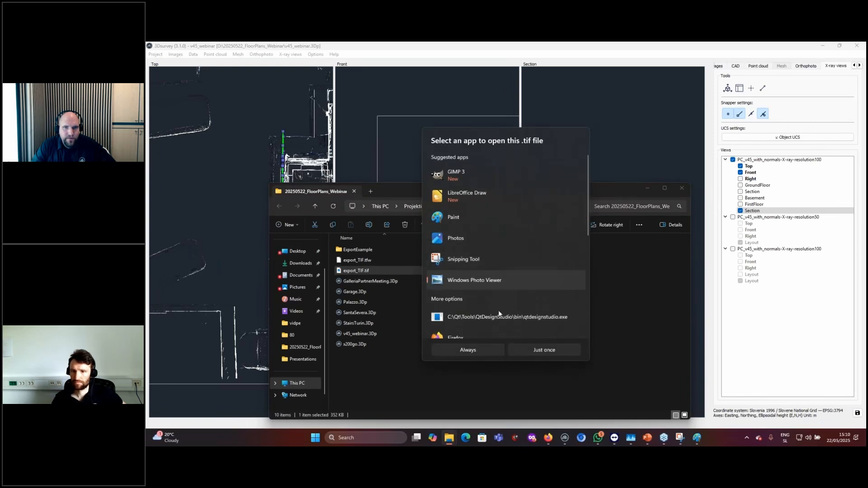
{"action": "left_click", "coordinate": [537, 348]}
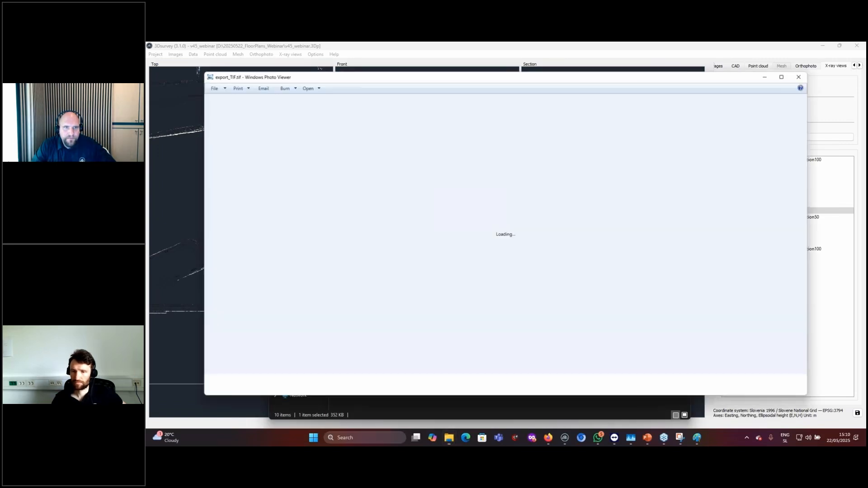
- Examine the exported facade section image up close around its windows and wall edges, and close the viewer
{"action": "scroll", "coordinate": [699, 200], "scroll_direction": "up", "scroll_amount": 2}
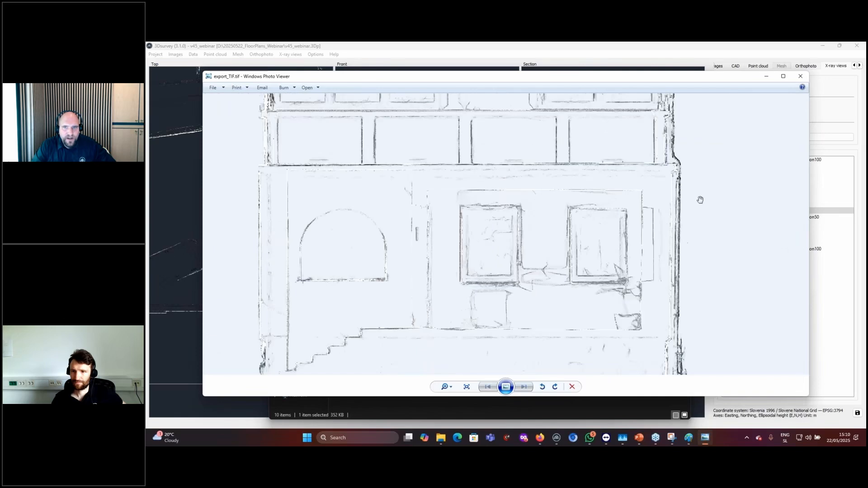
{"action": "scroll", "coordinate": [690, 203], "scroll_direction": "up", "scroll_amount": 2}
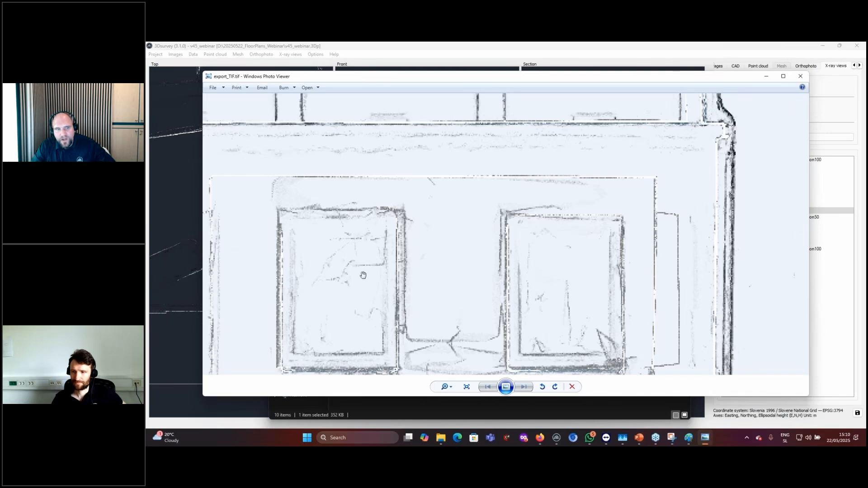
{"action": "scroll", "coordinate": [172, 292], "scroll_direction": "down", "scroll_amount": 5}
{"action": "left_click", "coordinate": [187, 371]}
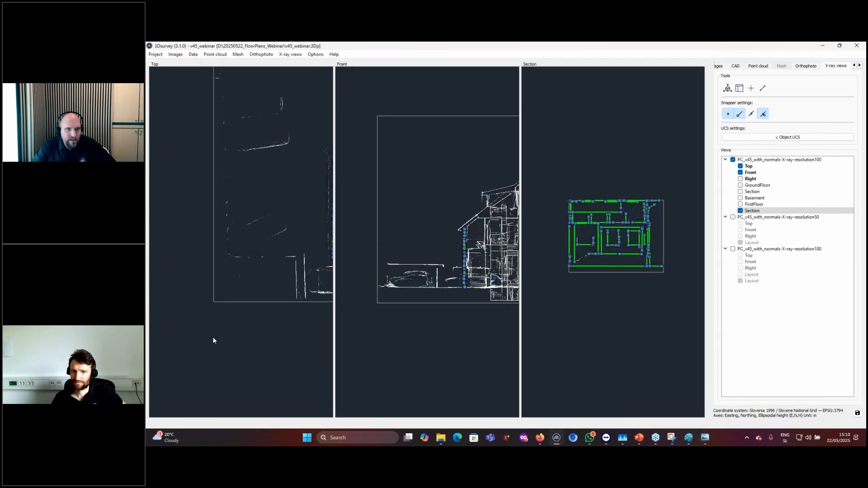
{"action": "left_click", "coordinate": [706, 438]}
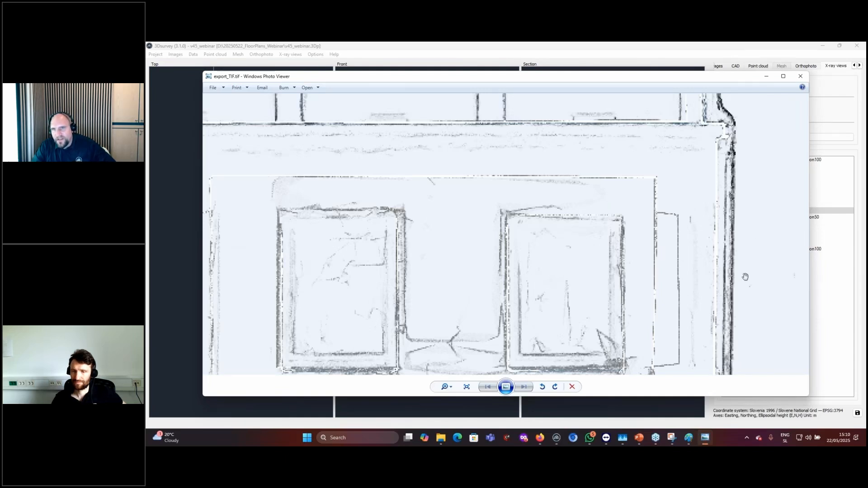
{"action": "left_click_drag", "start_coordinate": [686, 106], "coordinate": [694, 221]}
{"action": "scroll", "coordinate": [694, 221], "scroll_direction": "down", "scroll_amount": 5}
{"action": "scroll", "coordinate": [574, 170], "scroll_direction": "up", "scroll_amount": 6}
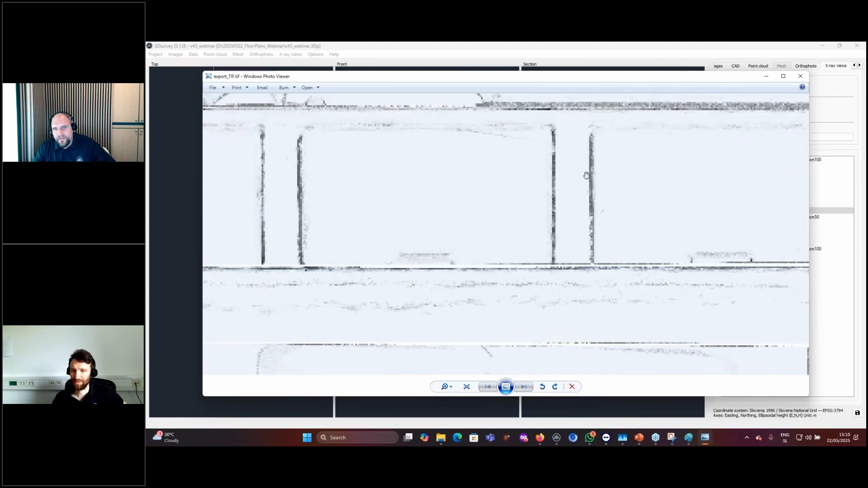
{"action": "scroll", "coordinate": [640, 188], "scroll_direction": "down", "scroll_amount": 4}
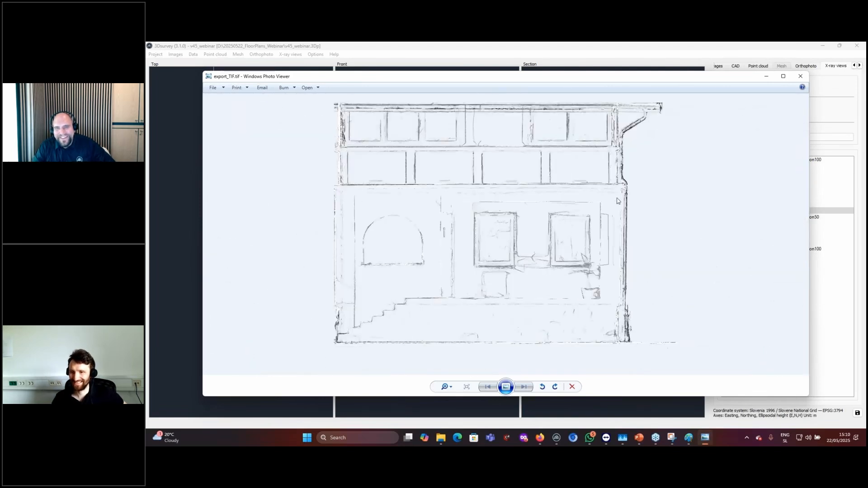
{"action": "left_click", "coordinate": [800, 76]}
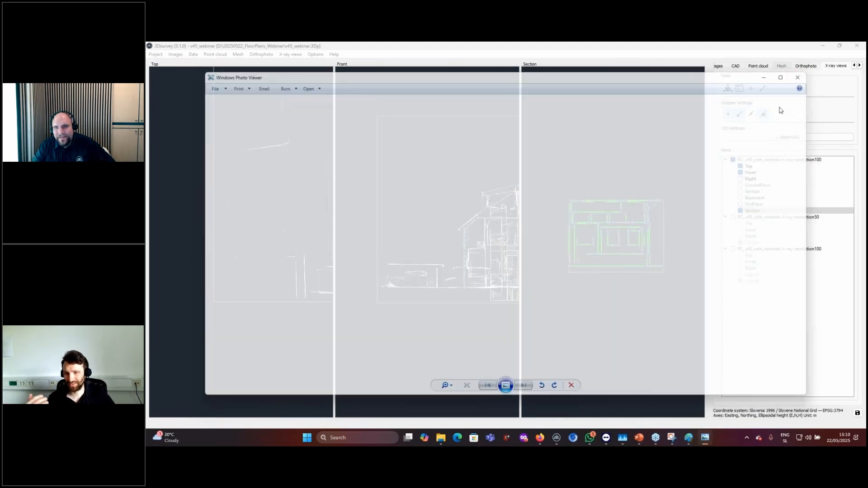
{"action": "right_click", "coordinate": [764, 212]}
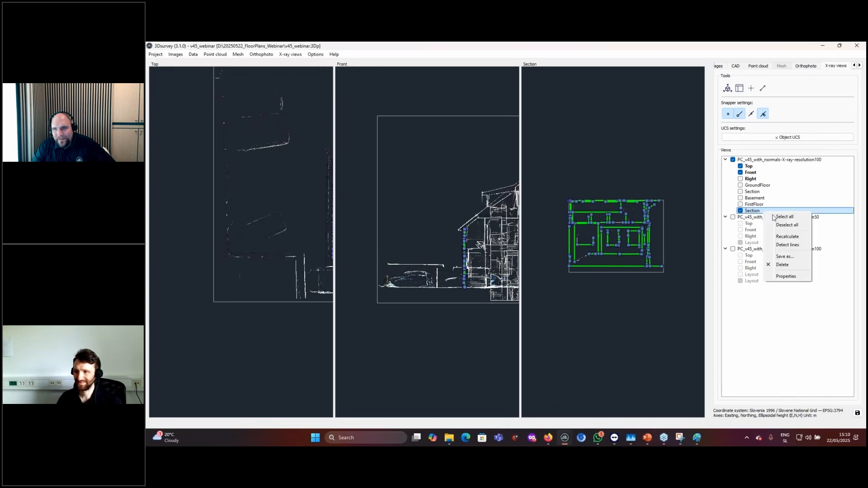
{"action": "left_click", "coordinate": [787, 259]}
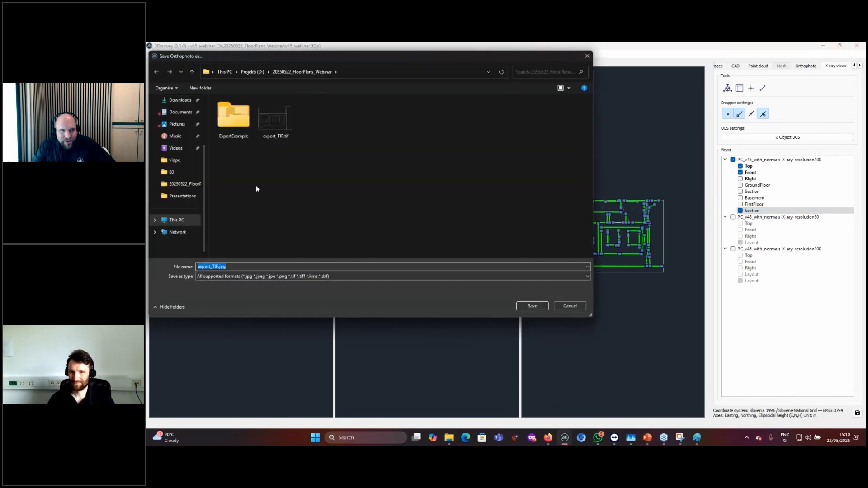
{"action": "left_click", "coordinate": [219, 267]}
{"action": "type", "text": "2"}
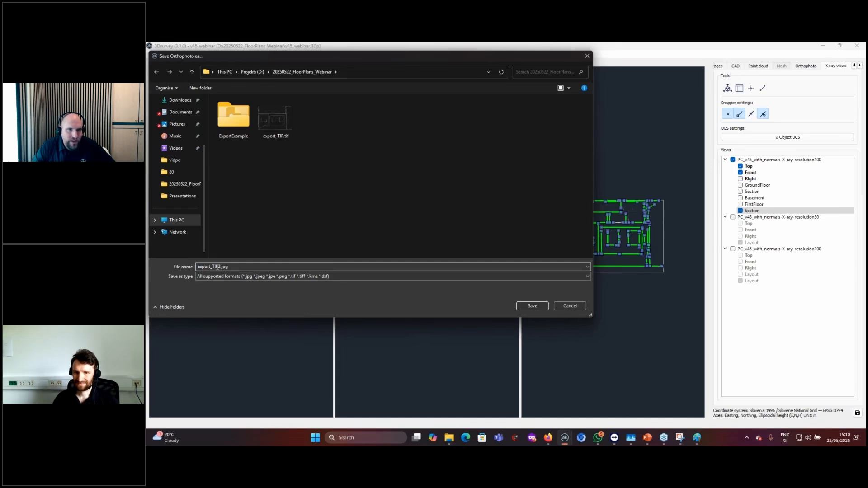
{"action": "left_click", "coordinate": [235, 274]}
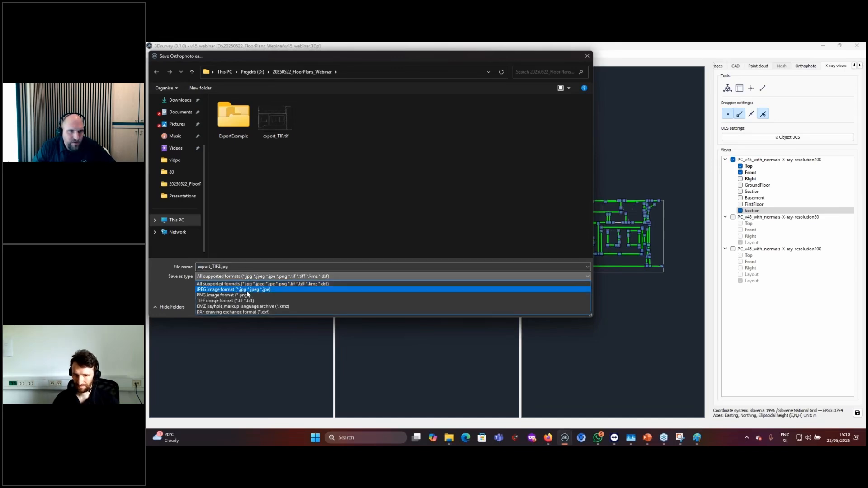
{"action": "left_click", "coordinate": [245, 300]}
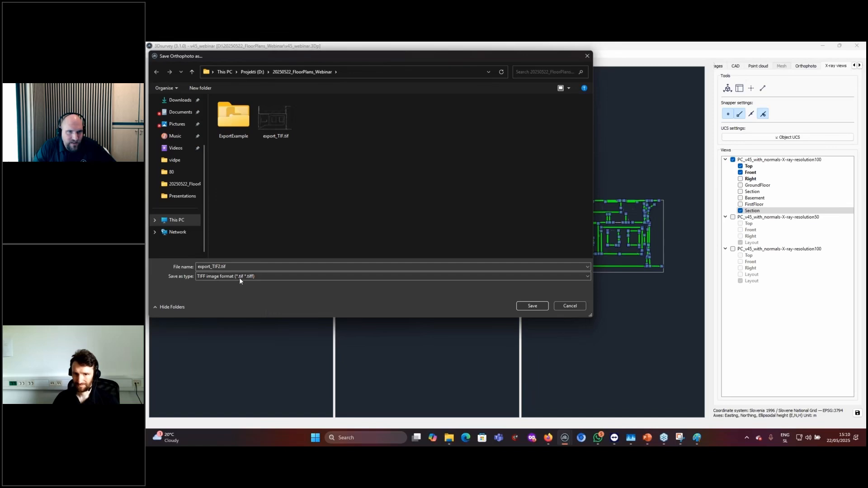
{"action": "left_click", "coordinate": [535, 305]}
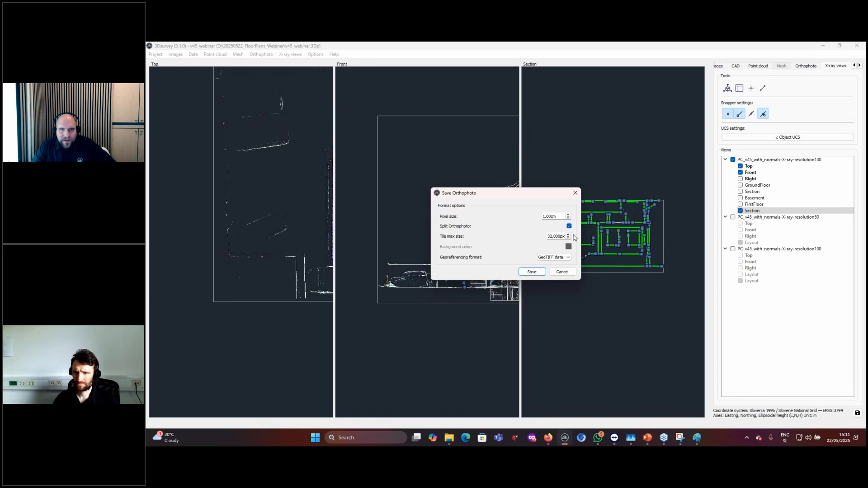
{"action": "left_click", "coordinate": [561, 257]}
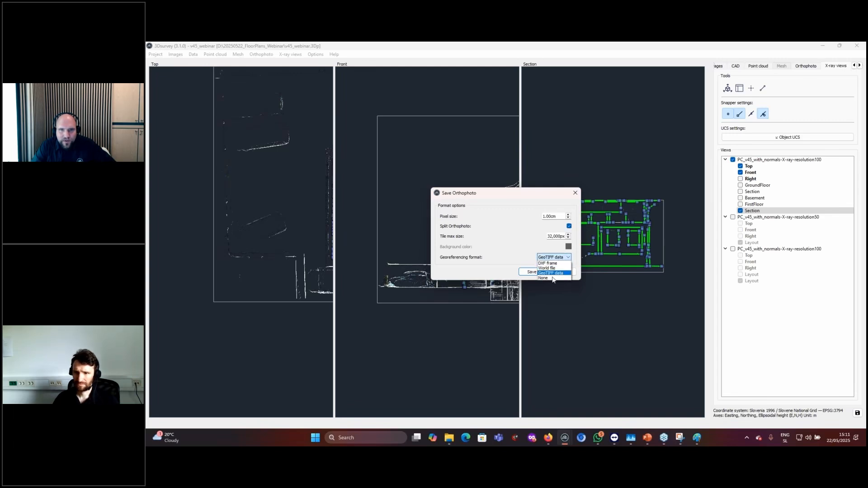
{"action": "left_click", "coordinate": [557, 268]}
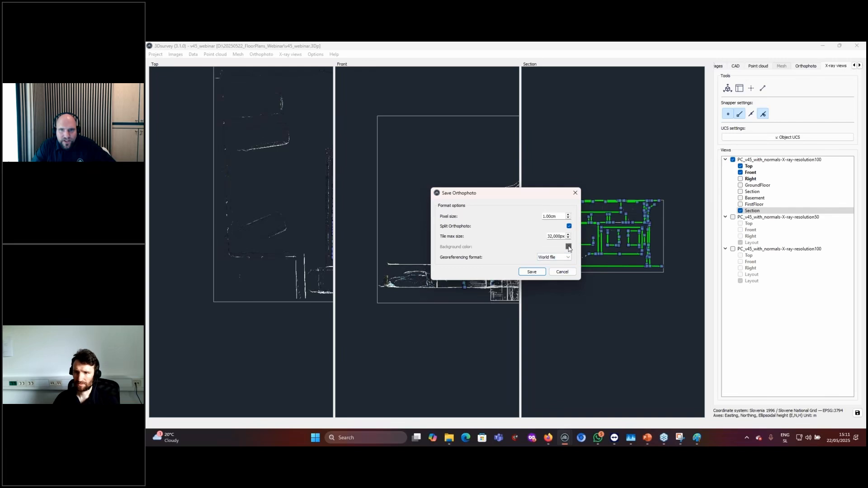
{"action": "left_click", "coordinate": [562, 272]}
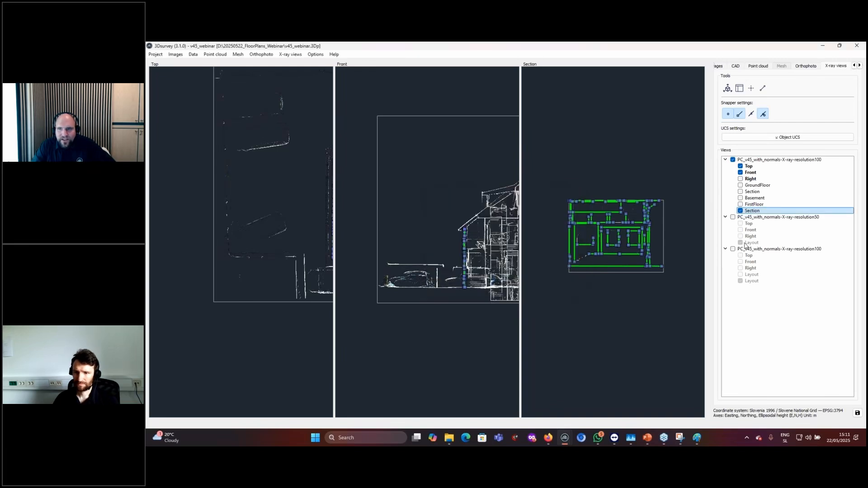
- Recalculate the facade Section view with its transparent background turned off, and check the result around the windows
{"action": "right_click", "coordinate": [752, 211]}
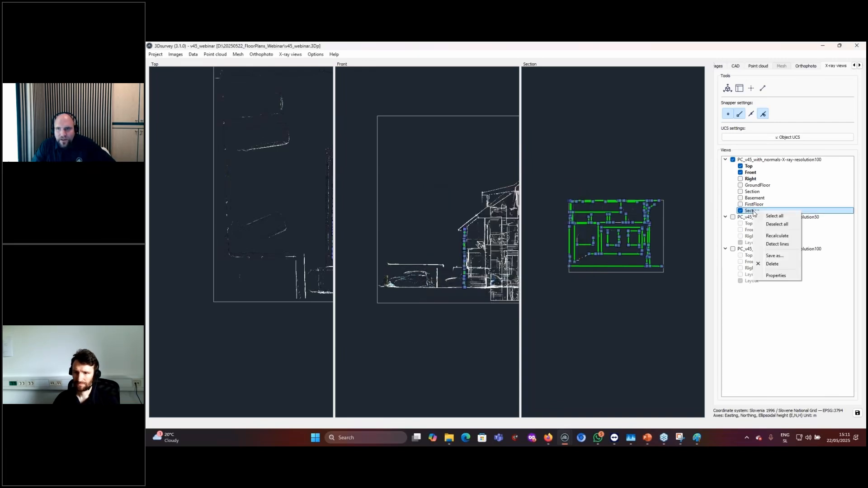
{"action": "left_click", "coordinate": [777, 236]}
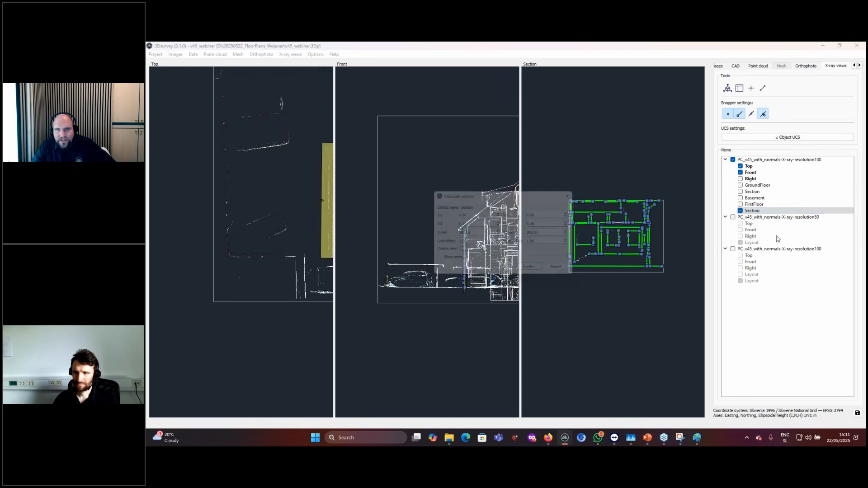
{"action": "left_click", "coordinate": [452, 261]}
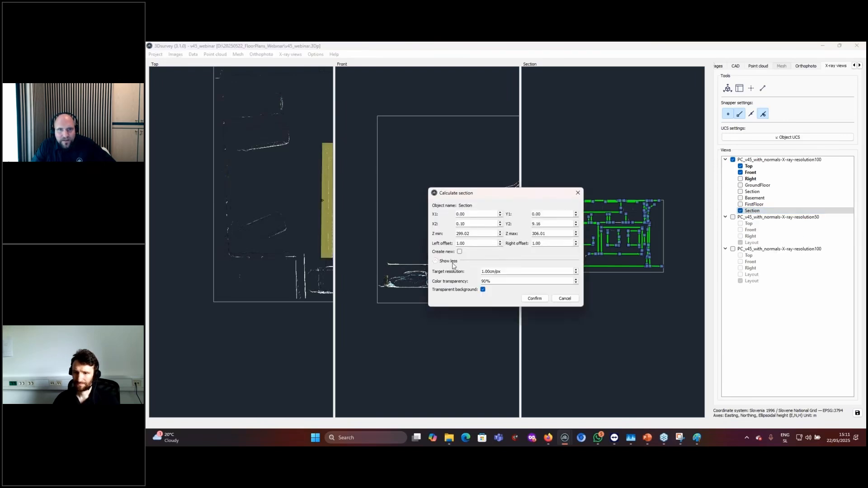
{"action": "left_click", "coordinate": [483, 290]}
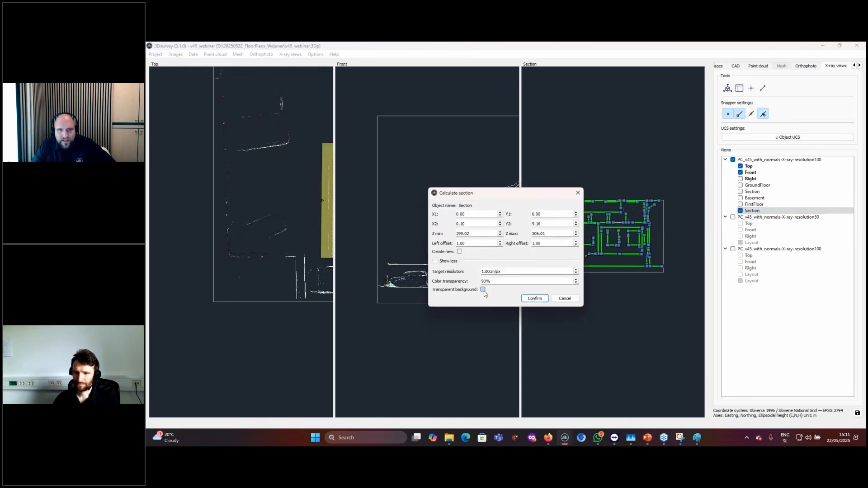
{"action": "left_click", "coordinate": [534, 299]}
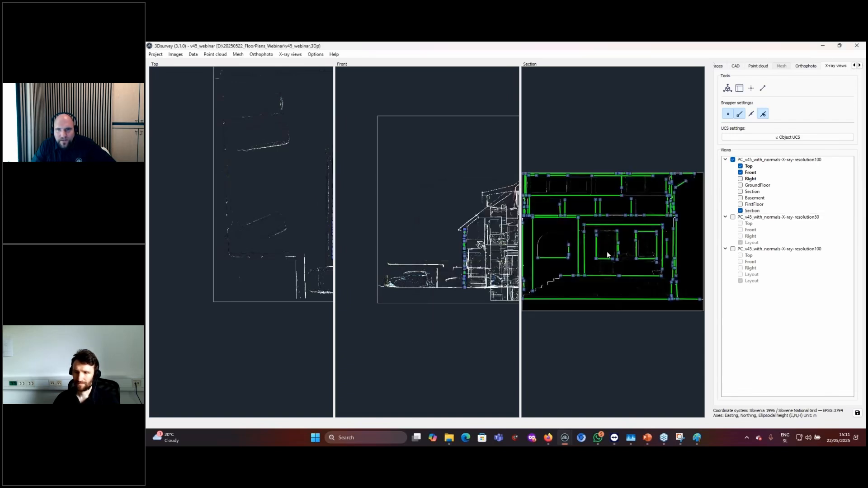
{"action": "scroll", "coordinate": [606, 255], "scroll_direction": "up", "scroll_amount": 8}
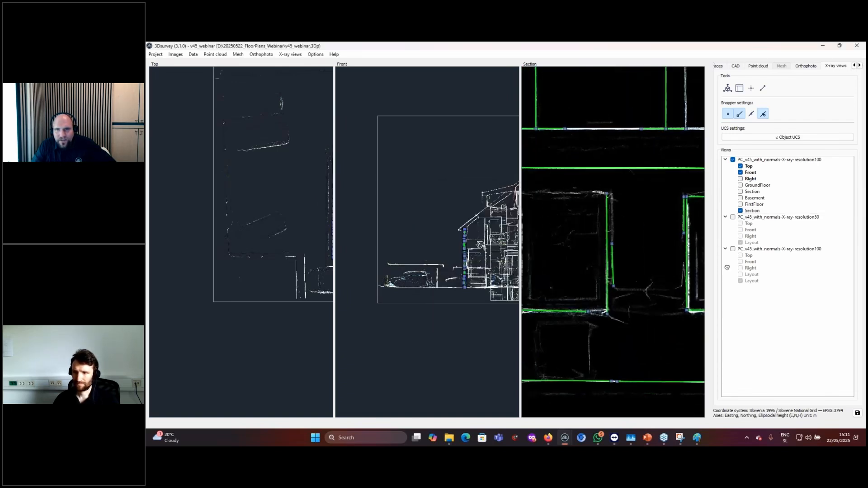
{"action": "scroll", "coordinate": [628, 251], "scroll_direction": "down", "scroll_amount": 6}
- Export the recalculated Section view as Section.jpg with World file georeferencing to the 20250522_FloorPlans_Webinar folder
{"action": "left_click", "coordinate": [753, 211]}
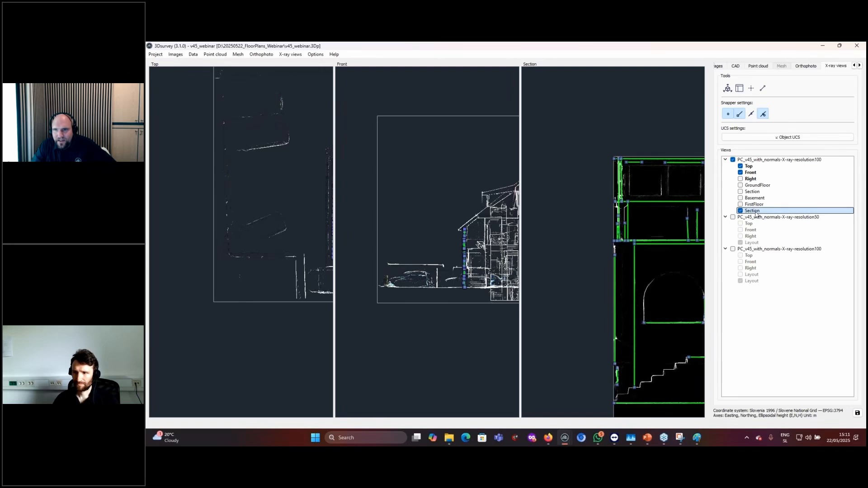
{"action": "right_click", "coordinate": [755, 213]}
{"action": "left_click", "coordinate": [780, 256]}
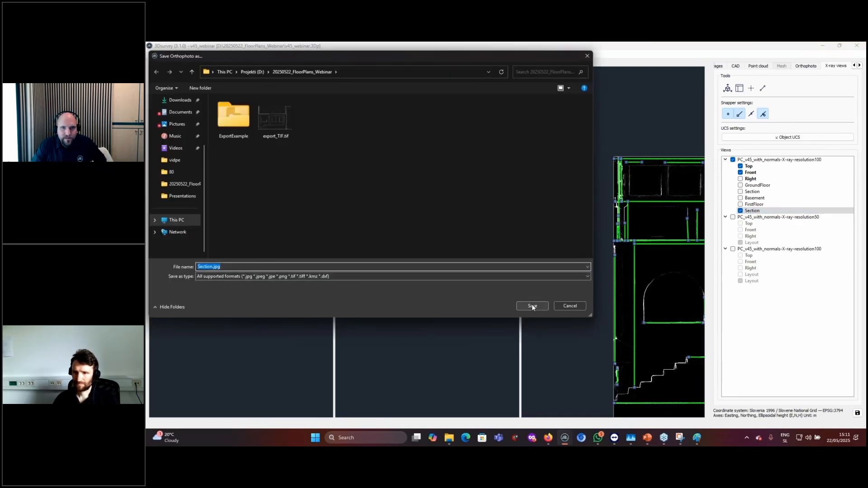
{"action": "left_click", "coordinate": [531, 306]}
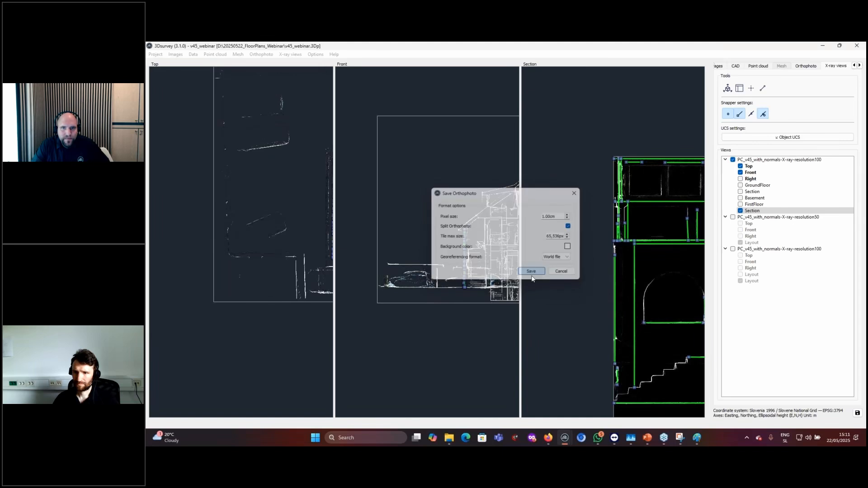
{"action": "left_click", "coordinate": [532, 272]}
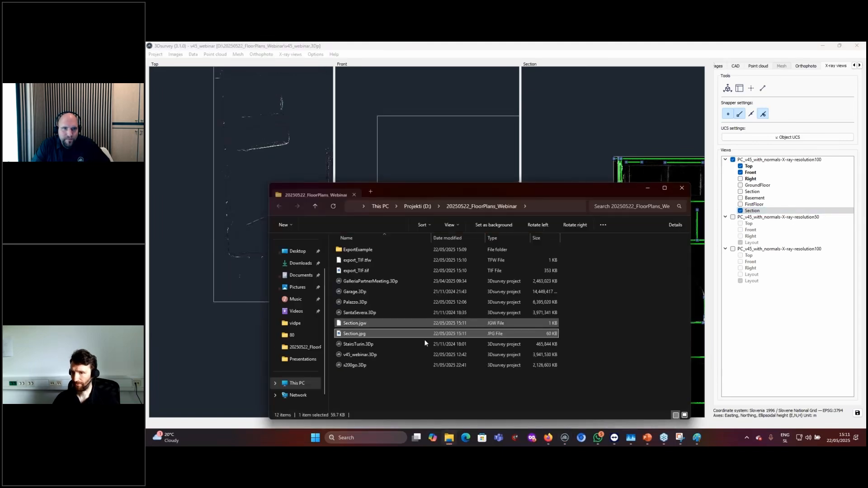
- Open the exported Section.jpg, examine the facade's window and wall lines against the background up close, and return to 3Dsurvey
{"action": "double_click", "coordinate": [364, 335]}
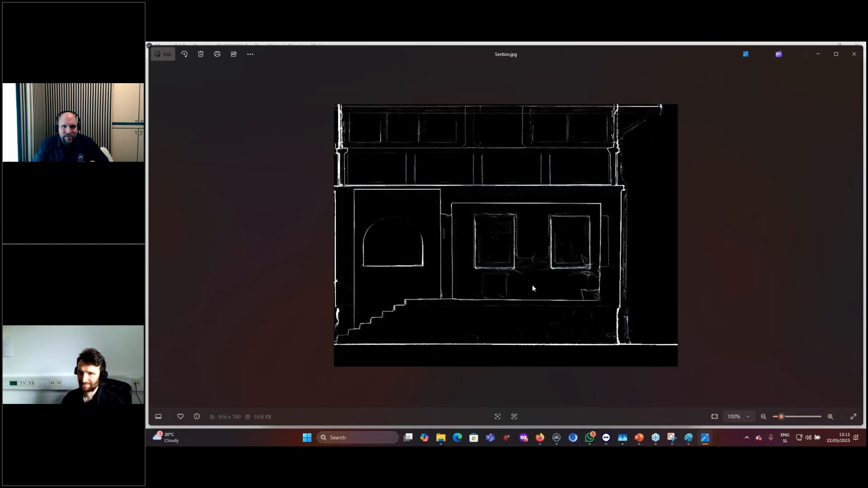
{"action": "scroll", "coordinate": [533, 285], "scroll_direction": "up", "scroll_amount": 8}
{"action": "scroll", "coordinate": [499, 357], "scroll_direction": "down", "scroll_amount": 6}
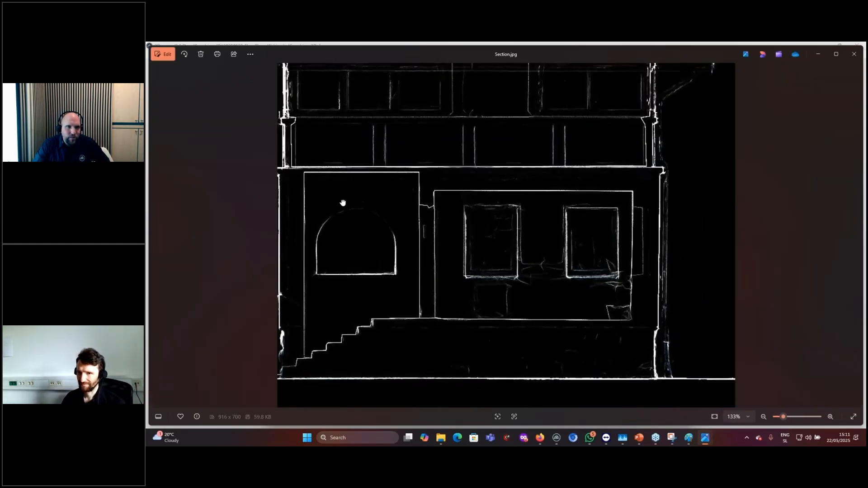
{"action": "scroll", "coordinate": [343, 202], "scroll_direction": "up", "scroll_amount": 5}
{"action": "left_click_drag", "start_coordinate": [452, 69], "coordinate": [471, 187]}
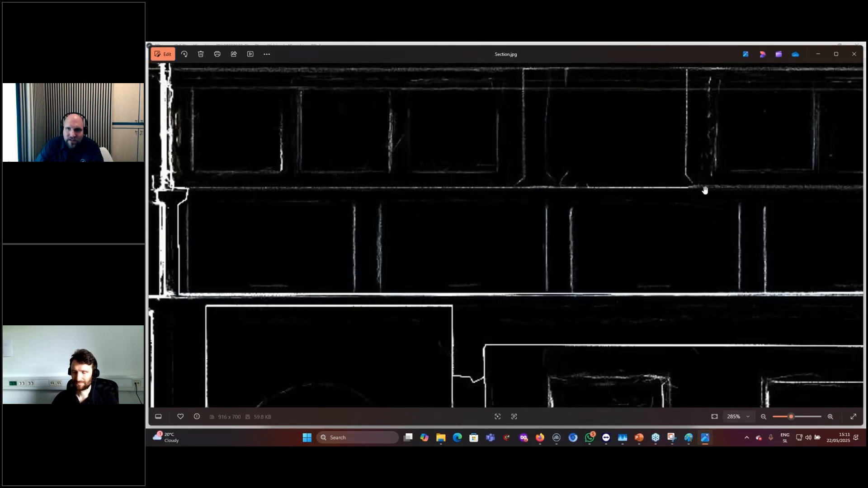
{"action": "scroll", "coordinate": [704, 198], "scroll_direction": "down", "scroll_amount": 5}
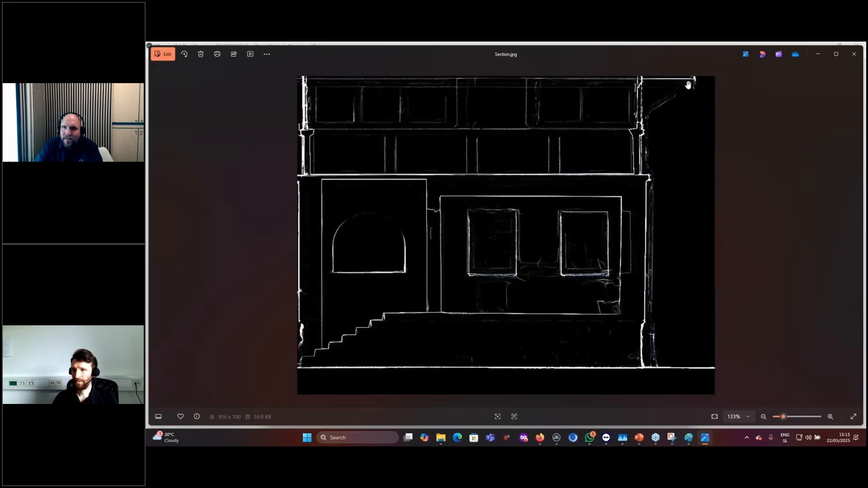
{"action": "scroll", "coordinate": [687, 84], "scroll_direction": "up", "scroll_amount": 4}
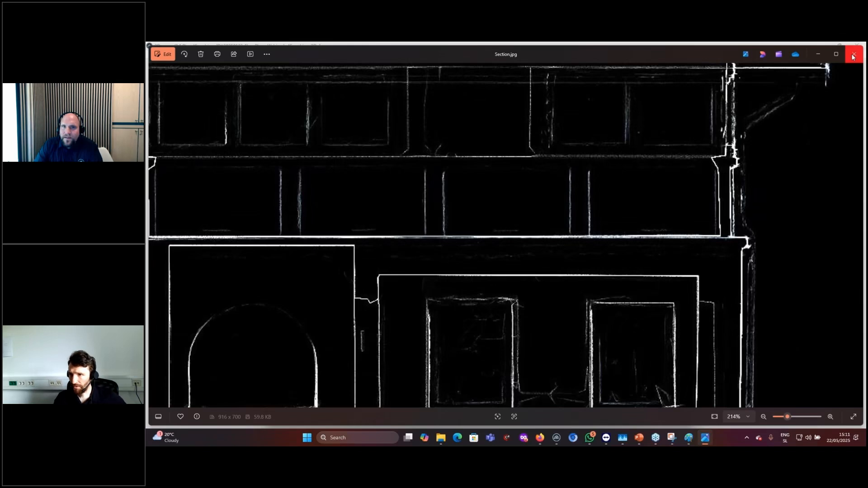
{"action": "left_click", "coordinate": [854, 54]}
{"action": "left_click", "coordinate": [656, 129]}
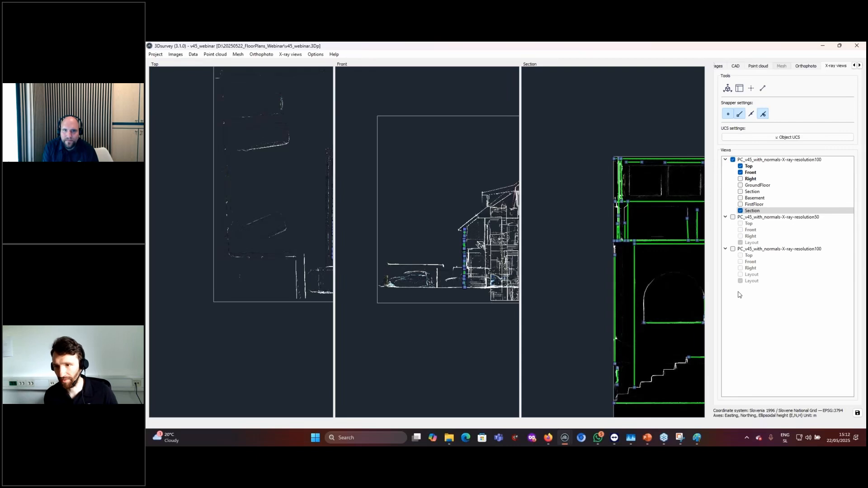
- Hide the facade Section view and switch to the PowerPoint presentation
{"action": "left_click", "coordinate": [744, 212]}
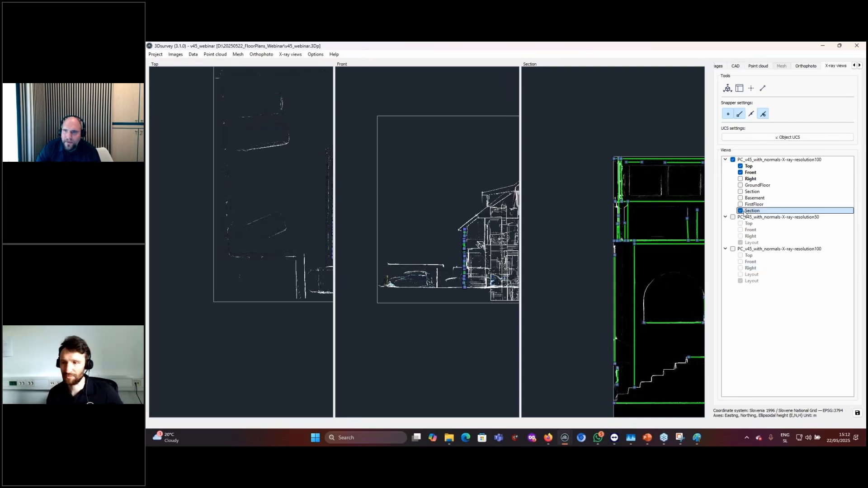
{"action": "left_click", "coordinate": [647, 437]}
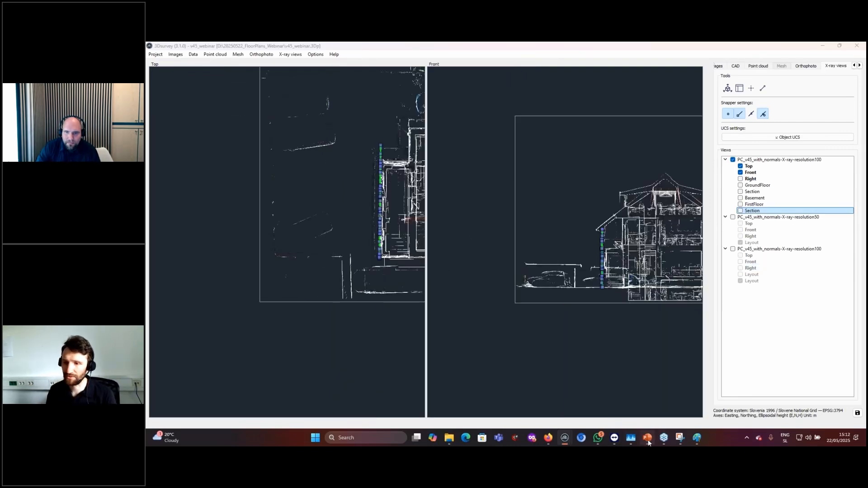
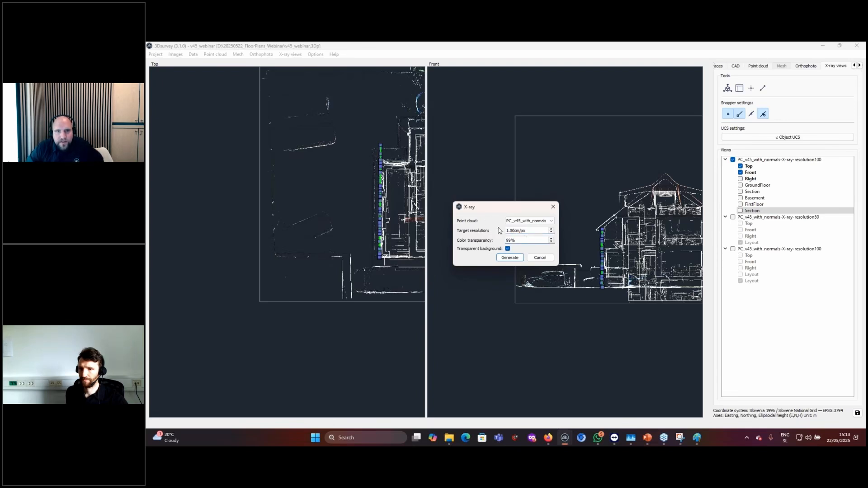
- Generate X-ray views of PC_v45_with_normals at 1.00 cm/px, 99% color transparency and transparent background, and inspect the Top view's wall lines
{"action": "left_click", "coordinate": [513, 259]}
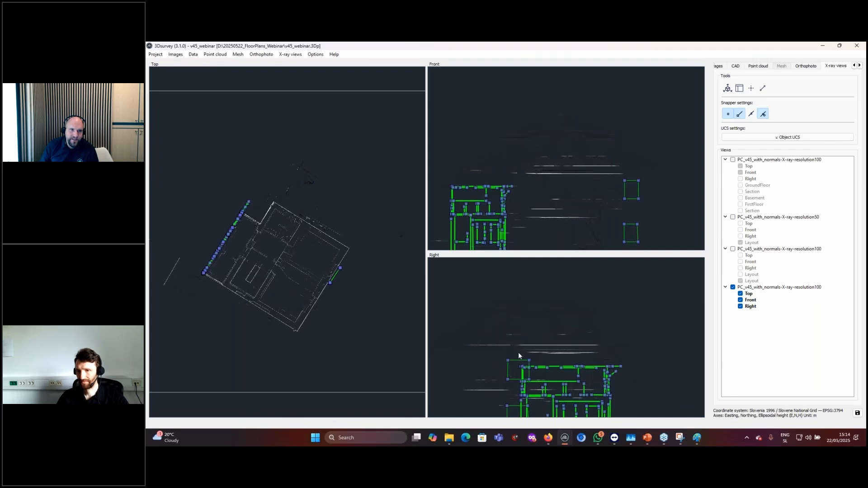
{"action": "scroll", "coordinate": [280, 319], "scroll_direction": "up", "scroll_amount": 10}
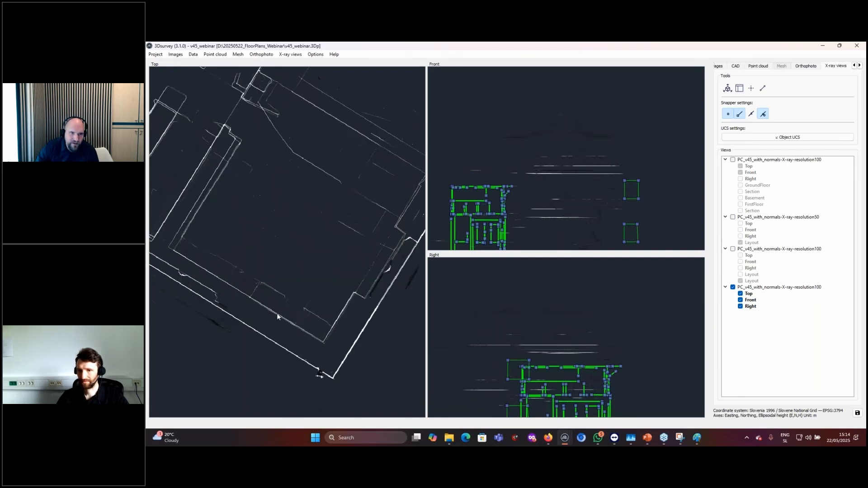
{"action": "scroll", "coordinate": [414, 379], "scroll_direction": "down", "scroll_amount": 10}
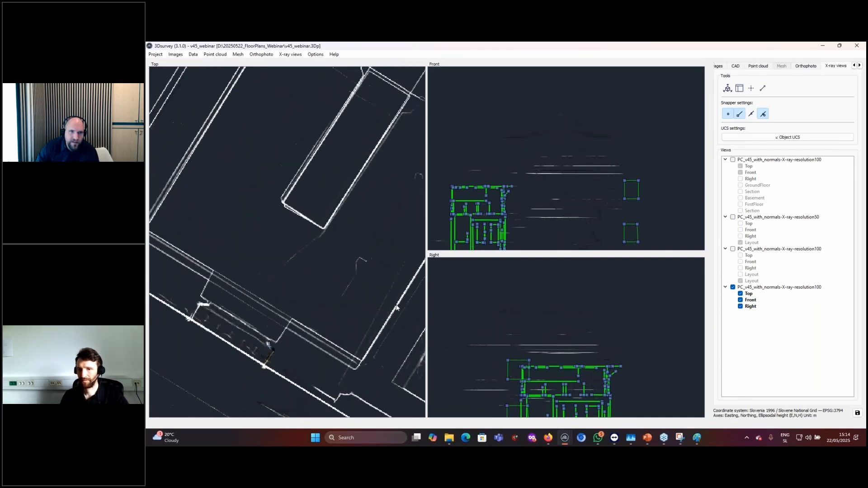
{"action": "scroll", "coordinate": [394, 373], "scroll_direction": "up", "scroll_amount": 8}
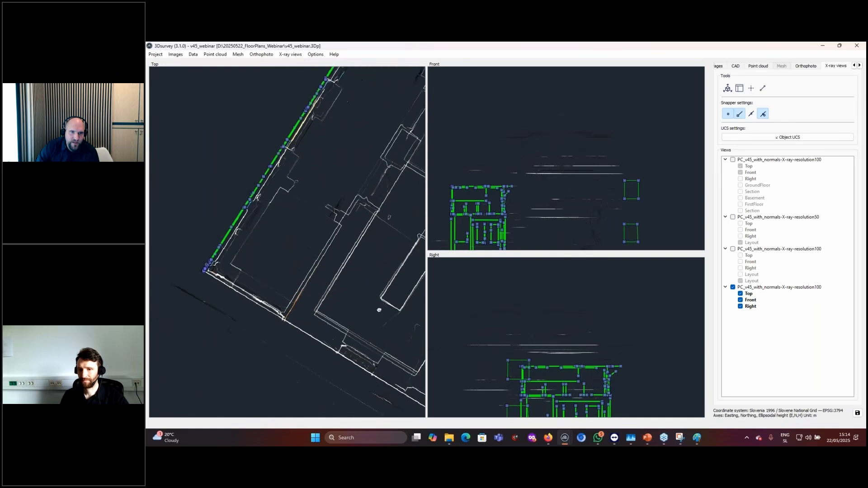
{"action": "scroll", "coordinate": [331, 299], "scroll_direction": "up", "scroll_amount": 5}
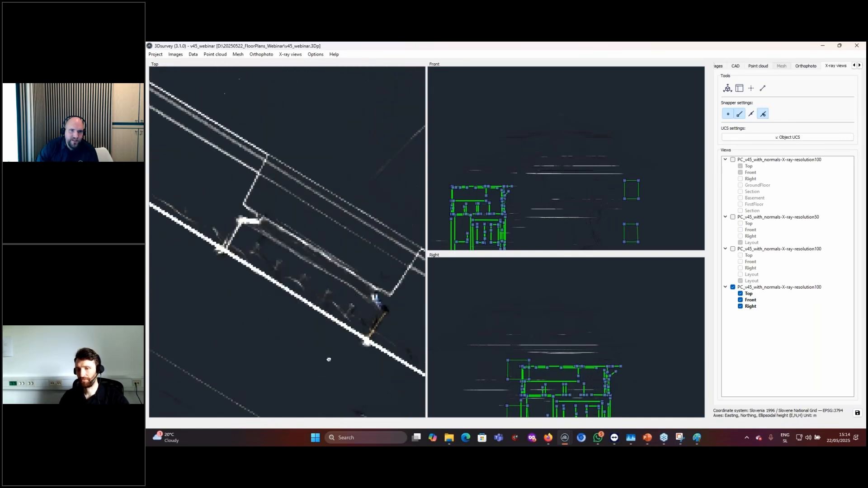
- Switch to PowerPoint, show slide 4 on optimal X-ray parameters, and highlight the 80% - 90% color transparency recommendation
{"action": "left_click", "coordinate": [649, 437]}
{"action": "left_click", "coordinate": [170, 199]}
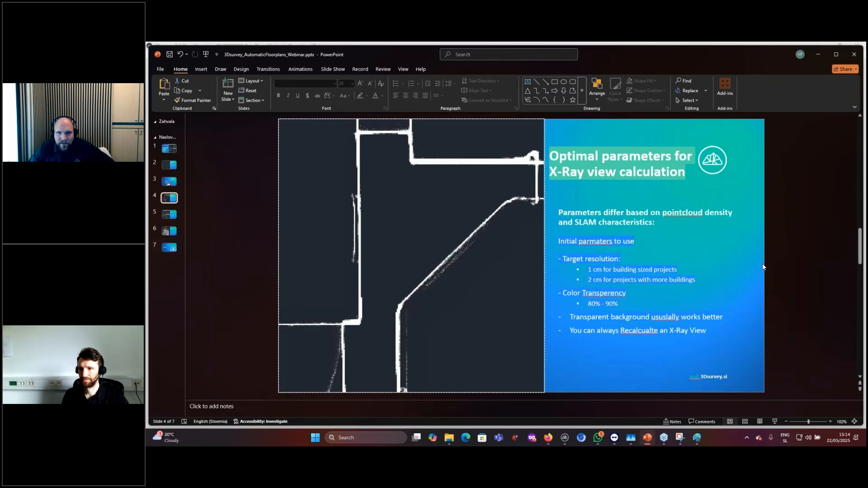
{"action": "left_click_drag", "start_coordinate": [587, 304], "coordinate": [619, 305]}
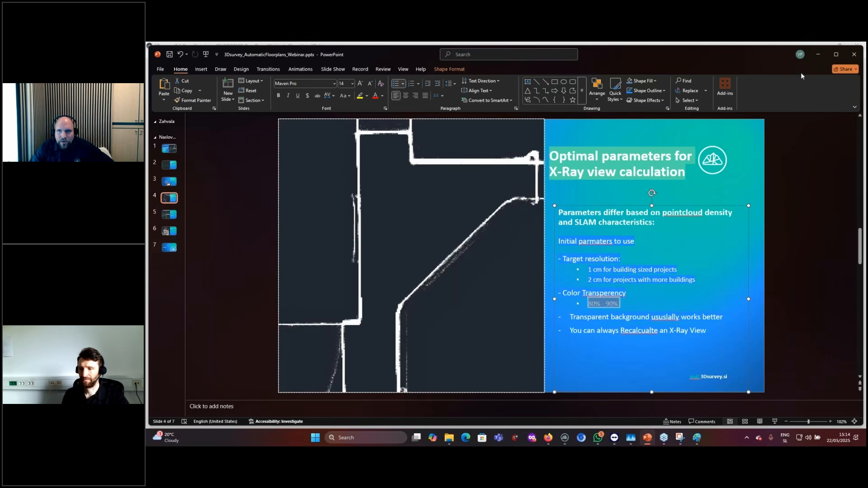
- Switch from PowerPoint to 3Dsurvey and examine the room and wall lines in the 99% transparency Top X-ray view
{"action": "left_click", "coordinate": [818, 55]}
{"action": "scroll", "coordinate": [339, 252], "scroll_direction": "down", "scroll_amount": 5}
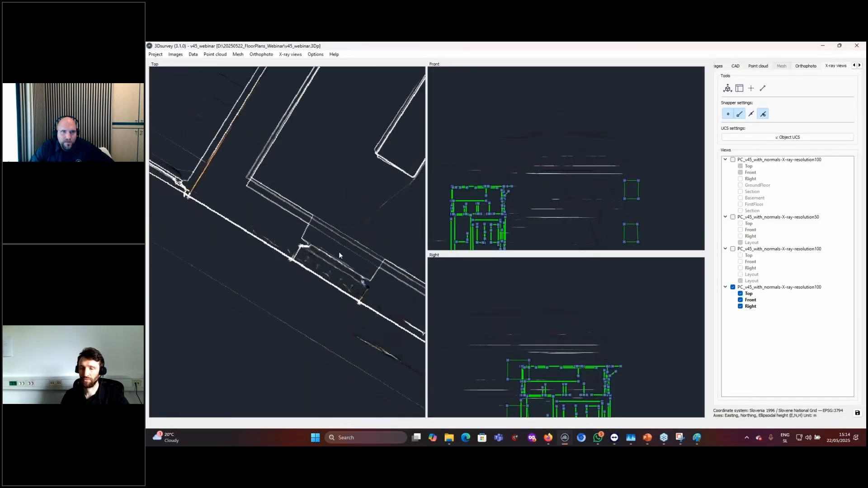
{"action": "scroll", "coordinate": [323, 330], "scroll_direction": "up", "scroll_amount": 6}
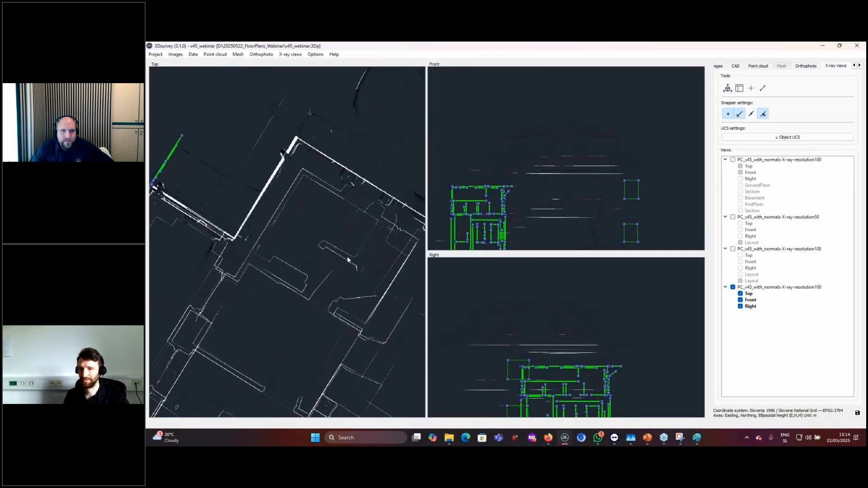
{"action": "scroll", "coordinate": [323, 331], "scroll_direction": "up", "scroll_amount": 2}
{"action": "left_click_drag", "start_coordinate": [311, 355], "coordinate": [398, 216]}
{"action": "scroll", "coordinate": [339, 292], "scroll_direction": "down", "scroll_amount": 6}
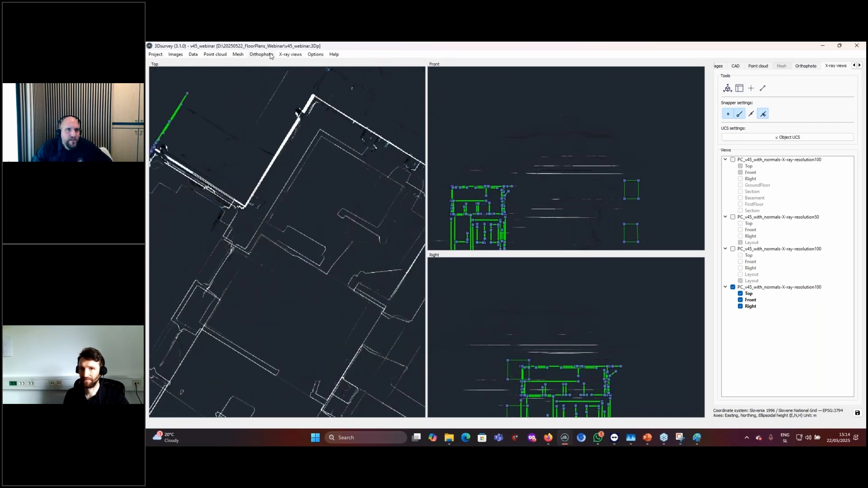
- Generate X-ray views of PC_v45_with_normals at 1 cm/px target resolution, 70% color transparency and transparent background
{"action": "left_click", "coordinate": [290, 55]}
{"action": "left_click", "coordinate": [307, 65]}
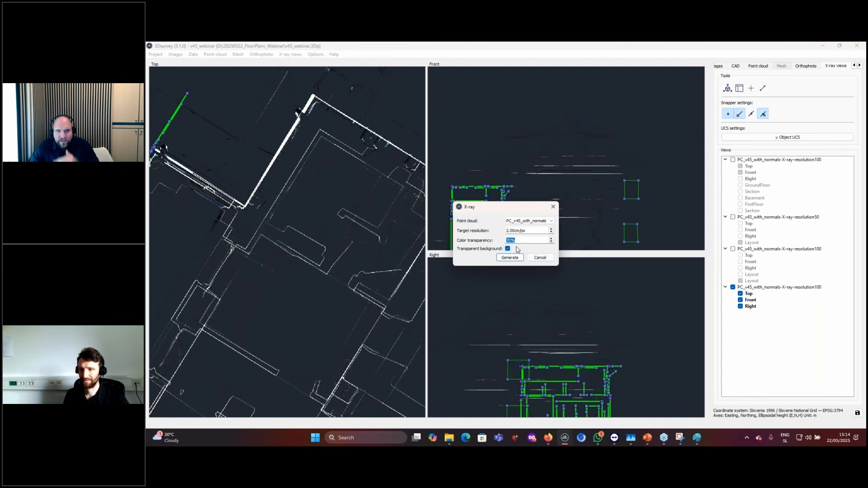
{"action": "double_click", "coordinate": [537, 230]}
{"action": "type", "text": "1"}
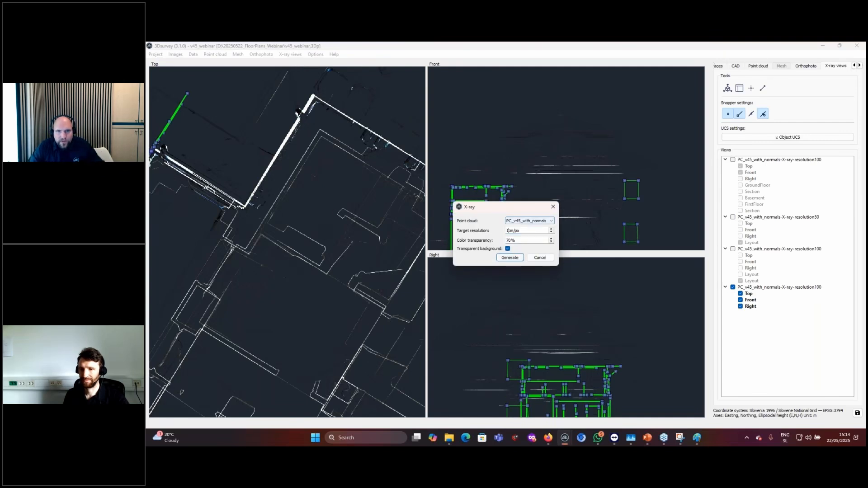
{"action": "left_click", "coordinate": [506, 259]}
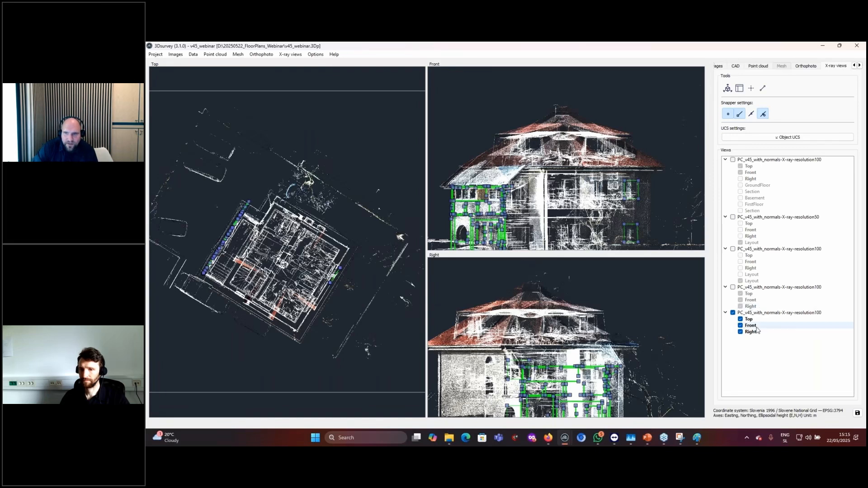
- Hide the Front and Right views in the new 70% X-ray set, then show the 99% set with only its Top view
{"action": "left_click", "coordinate": [740, 325]}
{"action": "left_click", "coordinate": [741, 332]}
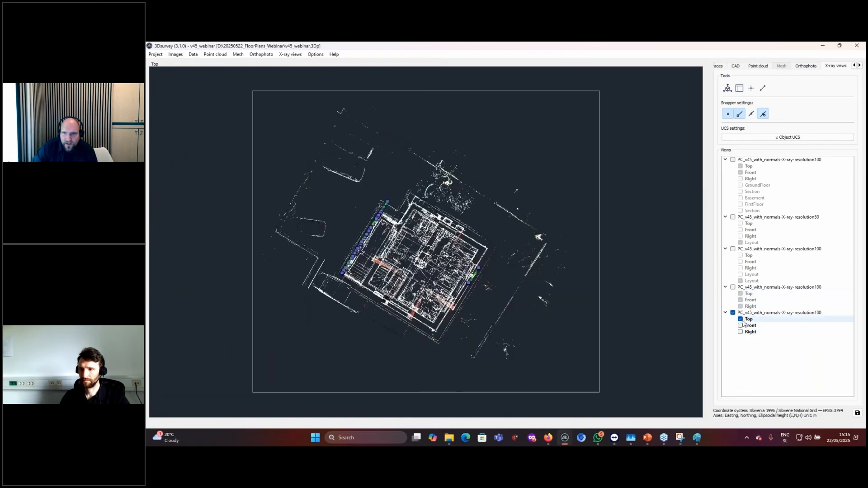
{"action": "left_click", "coordinate": [733, 287]}
{"action": "left_click", "coordinate": [741, 300]}
{"action": "left_click", "coordinate": [740, 307]}
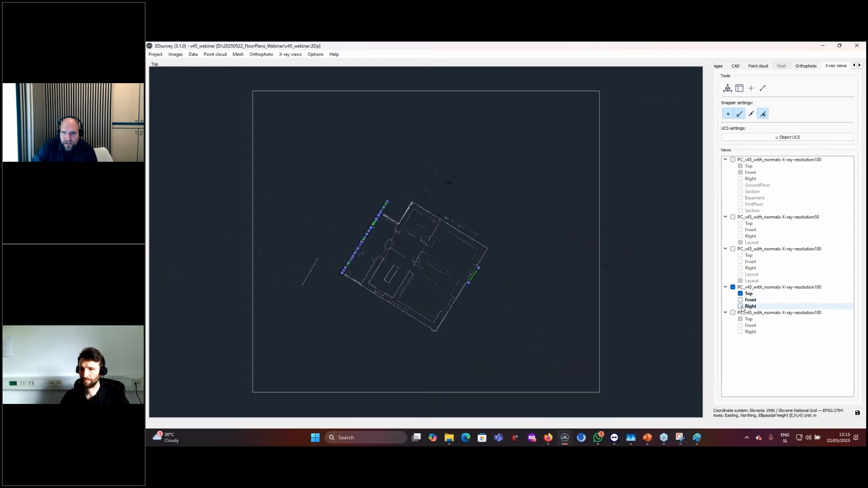
- Compare the Top views of the 99% and 70% transparency X-ray sets, examining the 99% set's wall lines up close
{"action": "scroll", "coordinate": [377, 283], "scroll_direction": "up", "scroll_amount": 10}
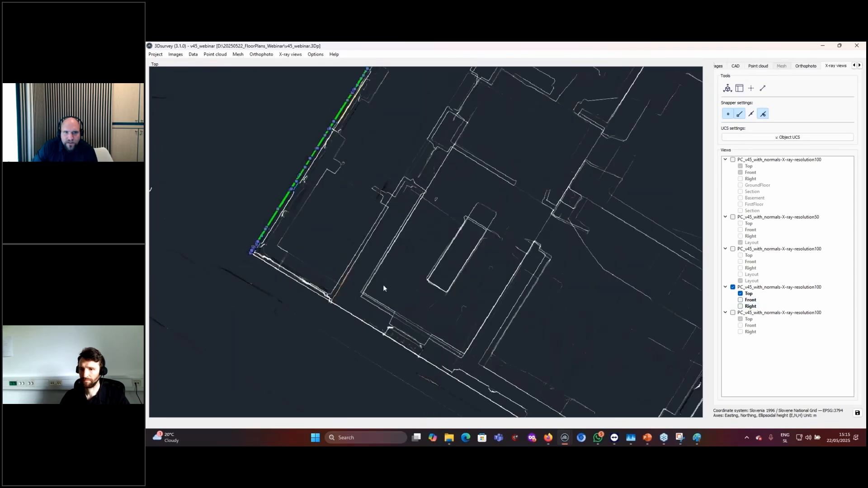
{"action": "middle_click_drag", "start_coordinate": [430, 294], "coordinate": [347, 192]}
{"action": "middle_click_drag", "start_coordinate": [697, 413], "coordinate": [457, 230]}
{"action": "left_click", "coordinate": [732, 313]}
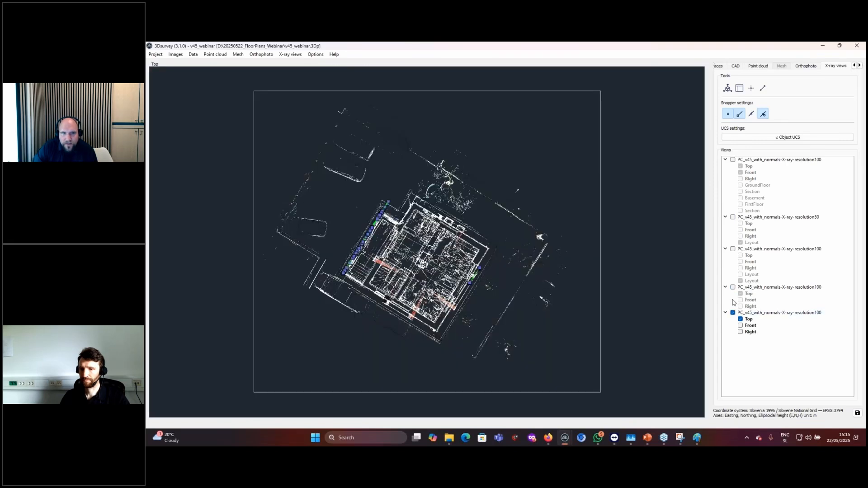
{"action": "left_click", "coordinate": [733, 287]}
{"action": "scroll", "coordinate": [390, 286], "scroll_direction": "up", "scroll_amount": 2}
{"action": "scroll", "coordinate": [503, 333], "scroll_direction": "up", "scroll_amount": 5}
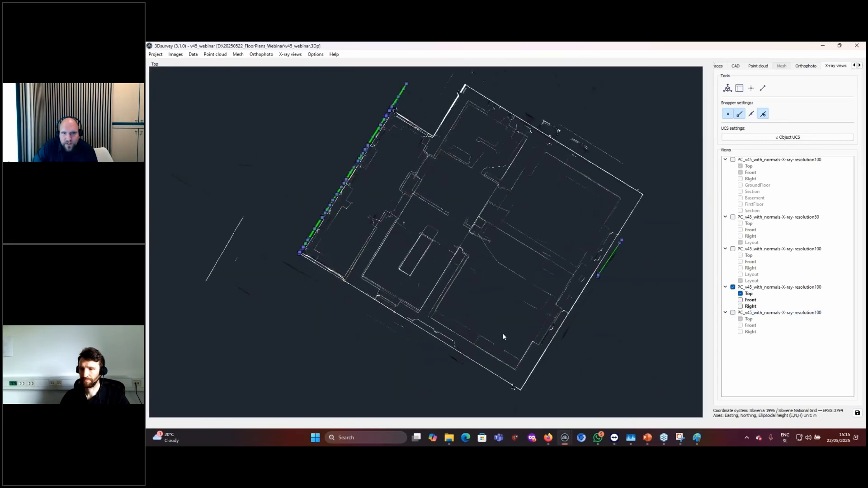
{"action": "scroll", "coordinate": [535, 387], "scroll_direction": "up", "scroll_amount": 3}
{"action": "scroll", "coordinate": [562, 363], "scroll_direction": "up", "scroll_amount": 3}
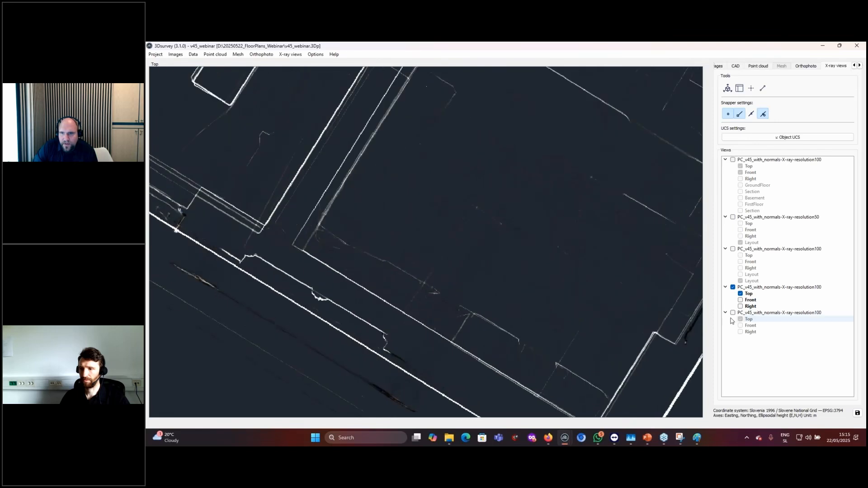
- Alternate between the two X-ray sets and examine the staircase lines in the 70% transparency Top view
{"action": "left_click", "coordinate": [733, 314]}
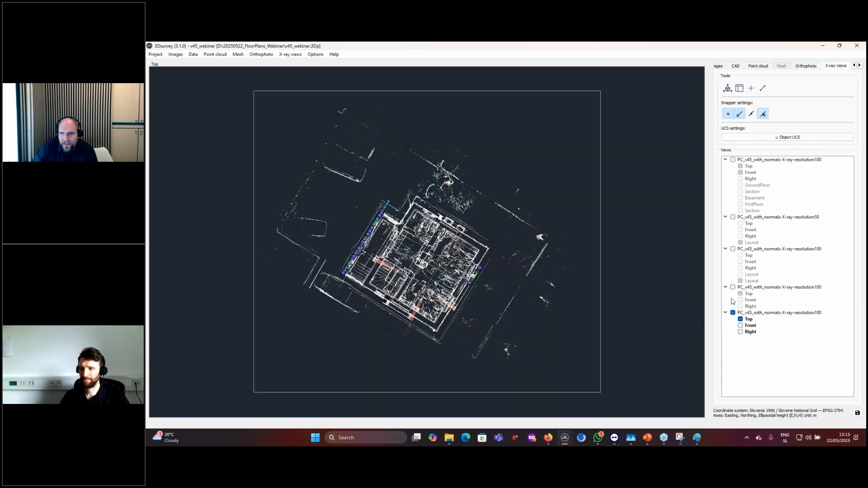
{"action": "left_click", "coordinate": [733, 287]}
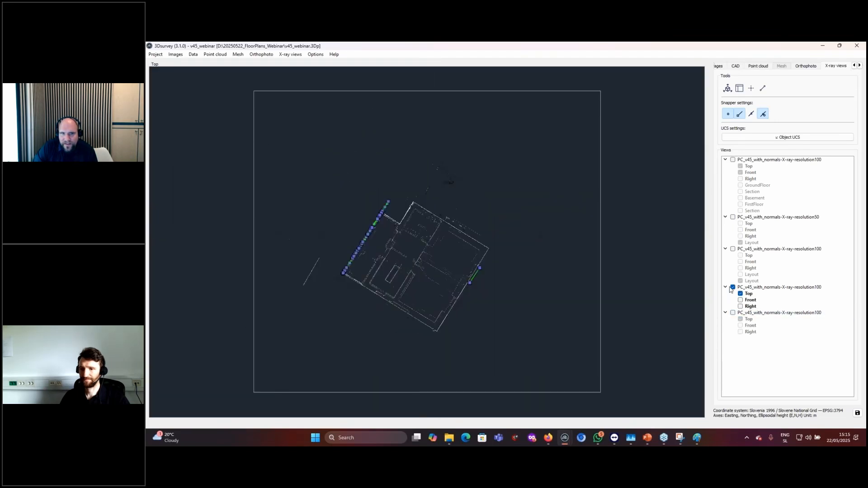
{"action": "left_click", "coordinate": [732, 313]}
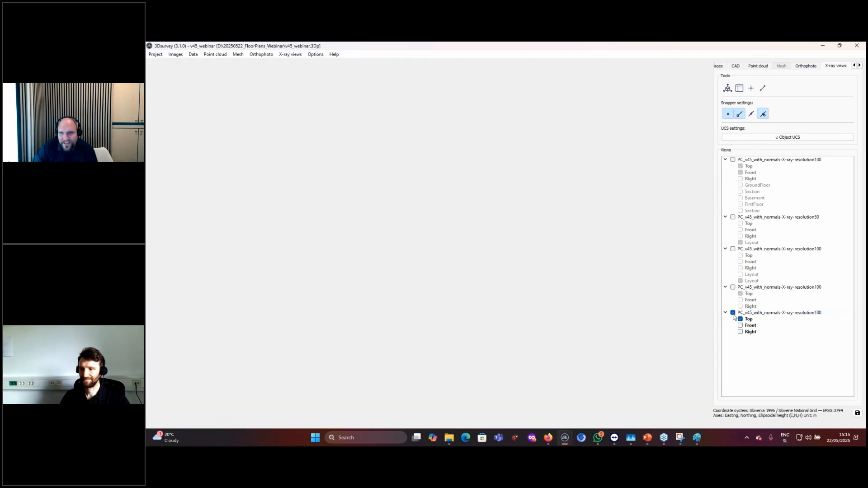
{"action": "scroll", "coordinate": [465, 305], "scroll_direction": "up", "scroll_amount": 5}
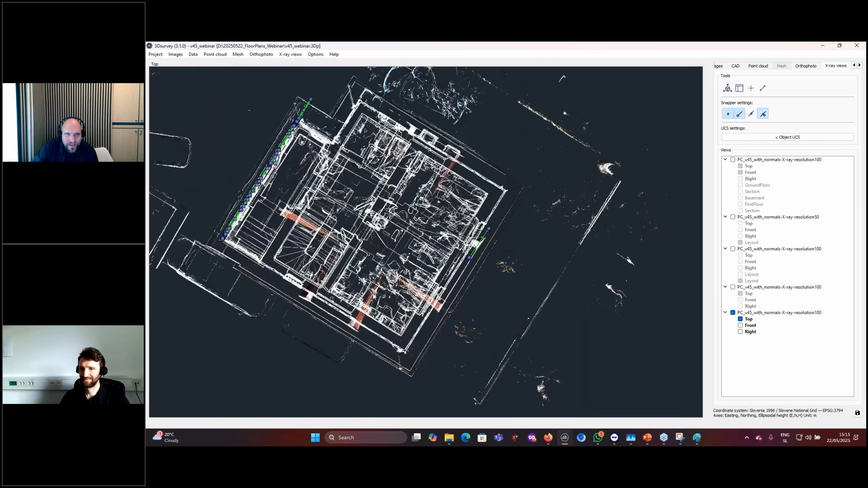
{"action": "scroll", "coordinate": [350, 312], "scroll_direction": "up", "scroll_amount": 6}
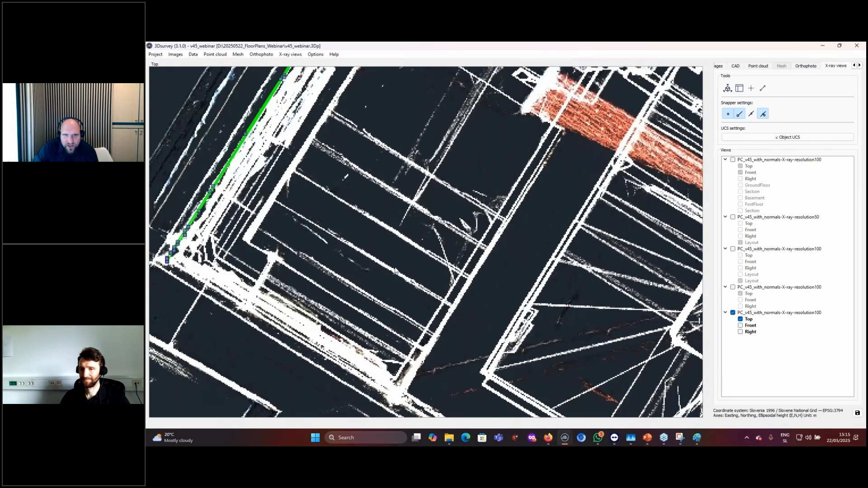
- Show the 99% transparency Top view and examine the faint stair tread lines at pixel level
{"action": "left_click", "coordinate": [733, 287]}
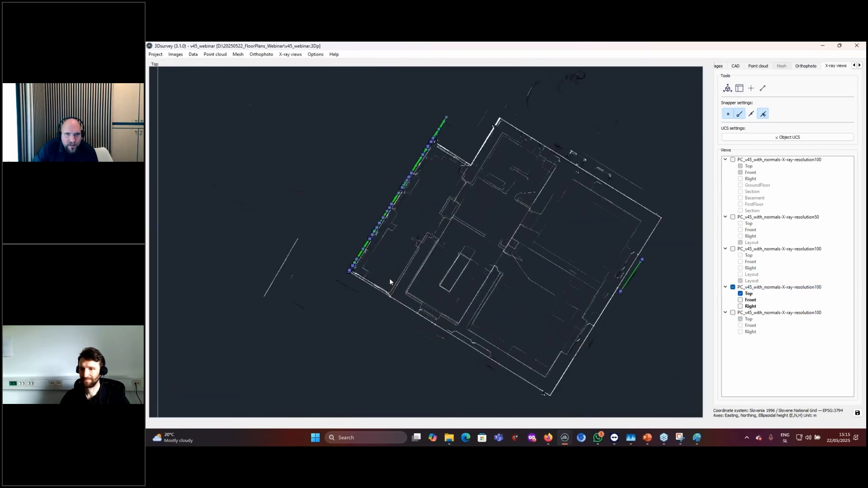
{"action": "scroll", "coordinate": [405, 277], "scroll_direction": "up", "scroll_amount": 10}
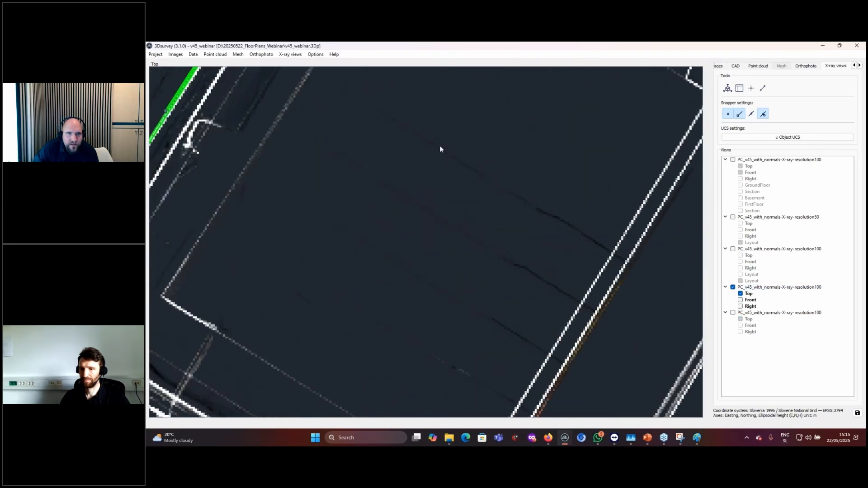
{"action": "scroll", "coordinate": [448, 192], "scroll_direction": "down", "scroll_amount": 4}
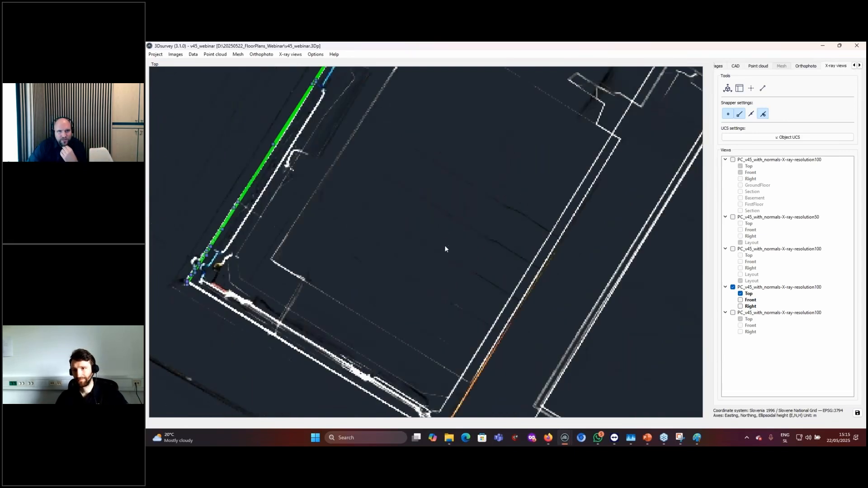
{"action": "scroll", "coordinate": [452, 226], "scroll_direction": "up", "scroll_amount": 5}
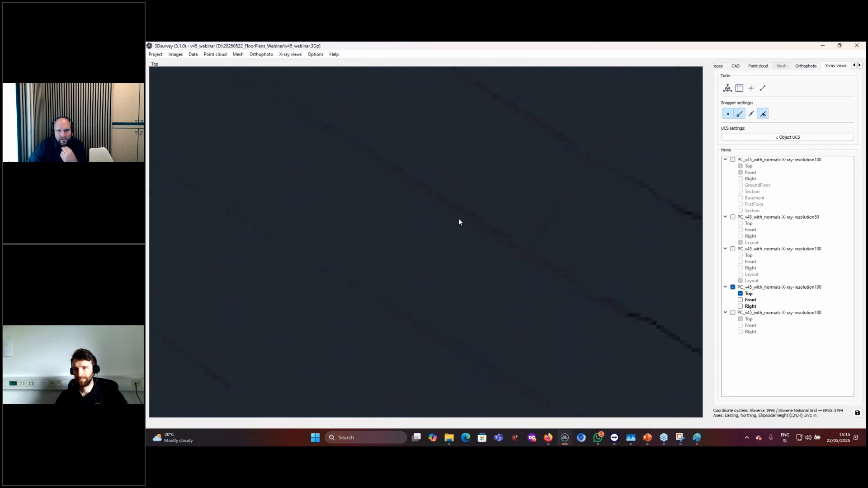
{"action": "scroll", "coordinate": [452, 211], "scroll_direction": "up", "scroll_amount": 2}
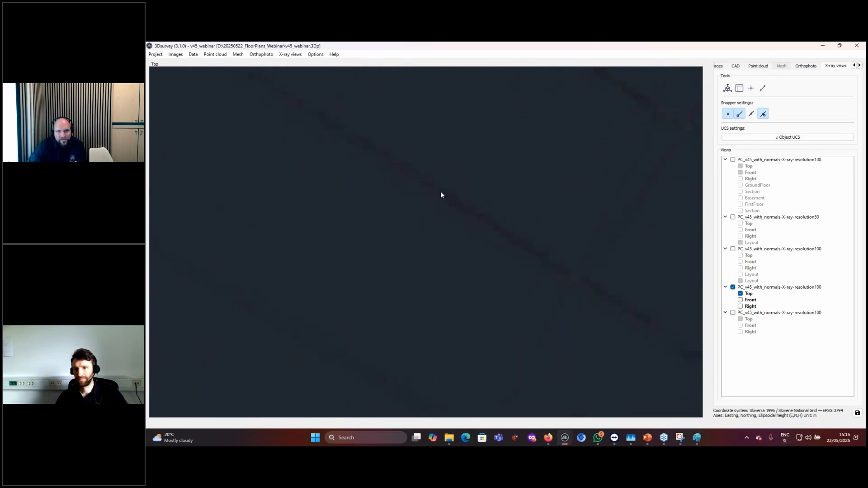
{"action": "middle_click_drag", "start_coordinate": [438, 189], "coordinate": [303, 167]}
{"action": "middle_click_drag", "start_coordinate": [437, 265], "coordinate": [426, 228]}
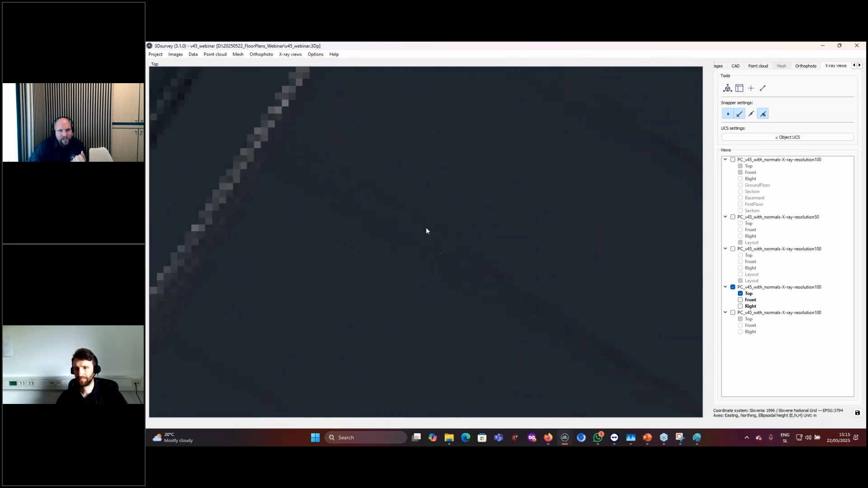
{"action": "scroll", "coordinate": [511, 273], "scroll_direction": "down", "scroll_amount": 2}
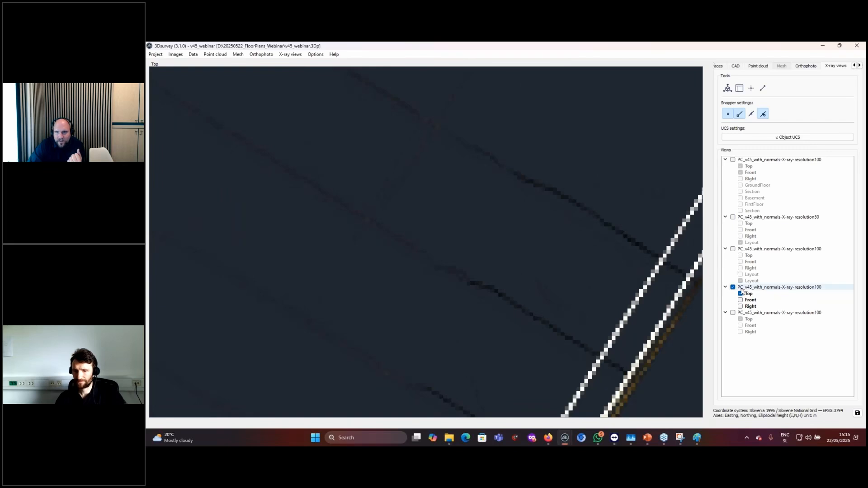
- Show the 70% transparency Top view again and examine the stair treads up close for comparison
{"action": "left_click", "coordinate": [733, 312]}
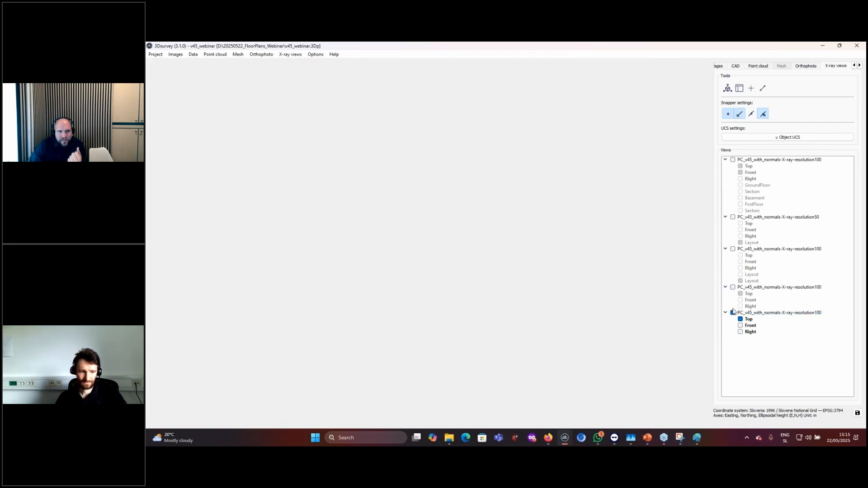
{"action": "scroll", "coordinate": [349, 275], "scroll_direction": "up", "scroll_amount": 3}
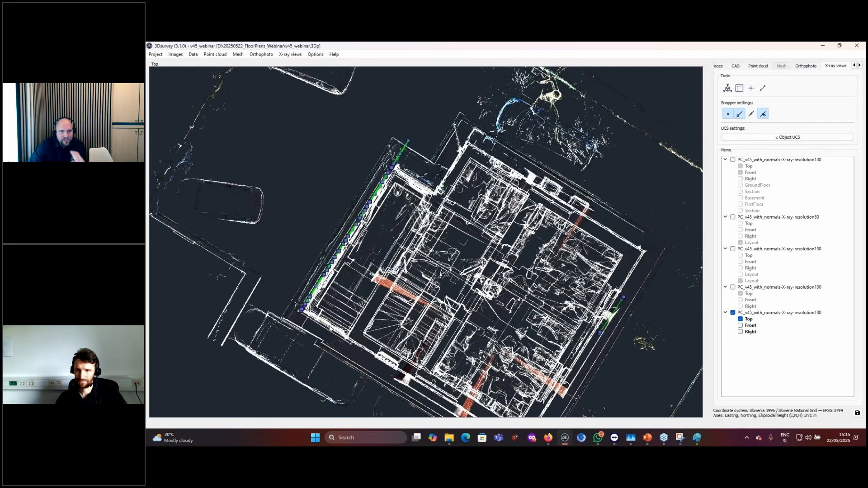
{"action": "scroll", "coordinate": [484, 269], "scroll_direction": "up", "scroll_amount": 5}
- Switch back to the 99% transparency Top view and examine the wall lines beside the green facade drawing
{"action": "left_click", "coordinate": [733, 313]}
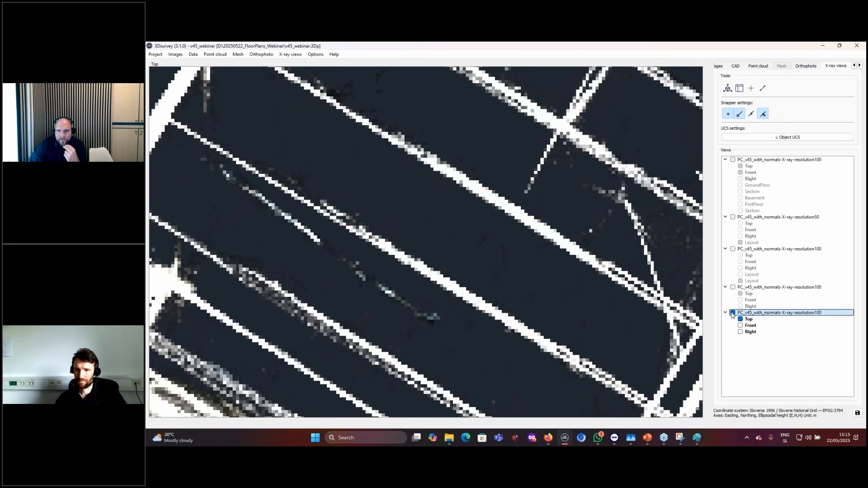
{"action": "left_click", "coordinate": [733, 287]}
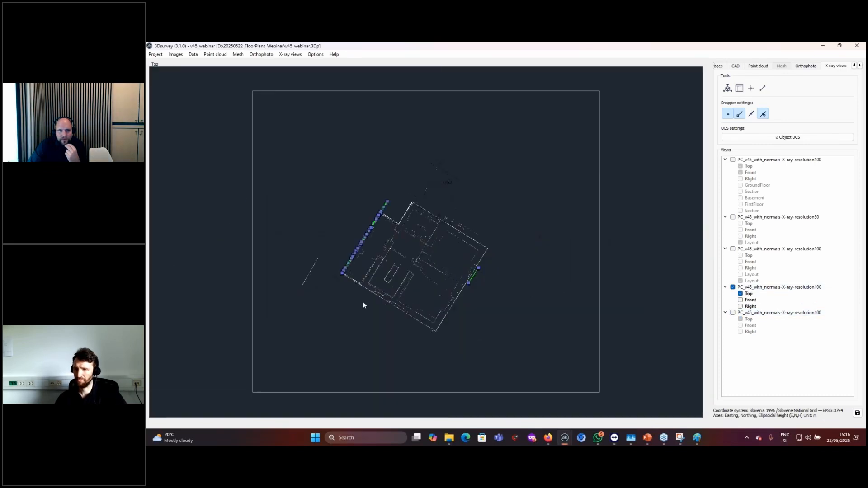
{"action": "scroll", "coordinate": [376, 296], "scroll_direction": "up", "scroll_amount": 3}
{"action": "scroll", "coordinate": [416, 286], "scroll_direction": "up", "scroll_amount": 8}
{"action": "middle_click_drag", "start_coordinate": [586, 337], "coordinate": [661, 378]}
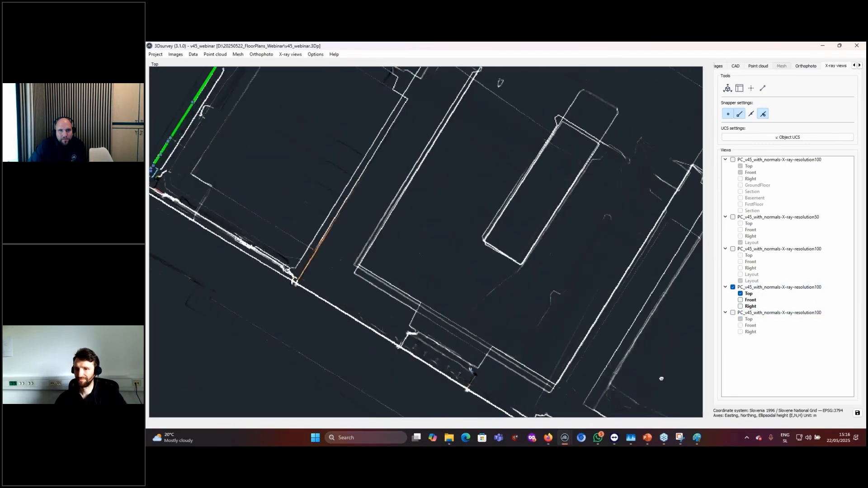
{"action": "middle_click_drag", "start_coordinate": [375, 252], "coordinate": [489, 402]}
{"action": "scroll", "coordinate": [579, 310], "scroll_direction": "down", "scroll_amount": 3}
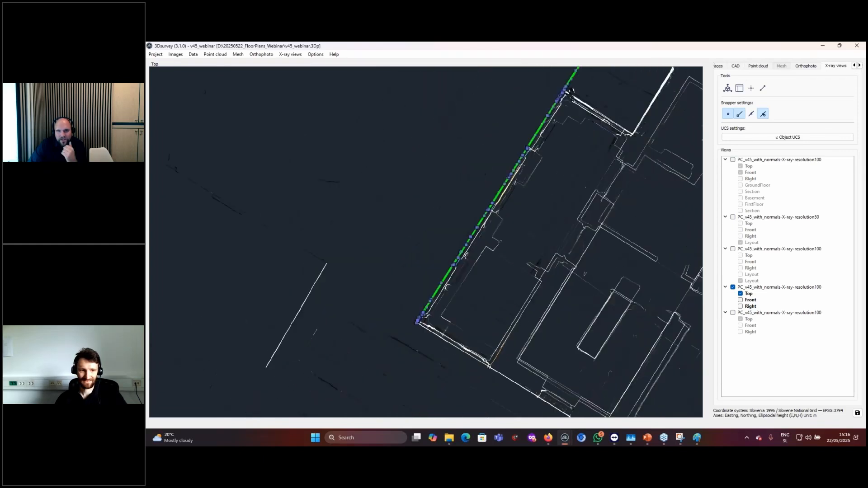
- Examine the remaining rooms and the overall floor outline in the 99% transparency Top view
{"action": "middle_click_drag", "start_coordinate": [450, 367], "coordinate": [236, 410]}
{"action": "scroll", "coordinate": [538, 255], "scroll_direction": "up", "scroll_amount": 3}
{"action": "middle_click_drag", "start_coordinate": [538, 255], "coordinate": [534, 267]}
{"action": "middle_click_drag", "start_coordinate": [354, 135], "coordinate": [211, 262]}
{"action": "scroll", "coordinate": [409, 233], "scroll_direction": "up", "scroll_amount": 1}
{"action": "scroll", "coordinate": [507, 251], "scroll_direction": "up", "scroll_amount": 1}
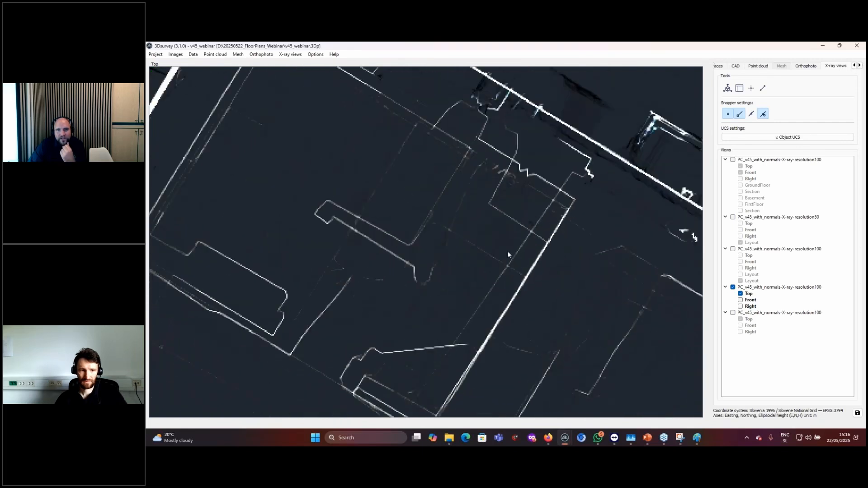
{"action": "scroll", "coordinate": [511, 259], "scroll_direction": "down", "scroll_amount": 7}
{"action": "middle_click_drag", "start_coordinate": [568, 391], "coordinate": [570, 332]}
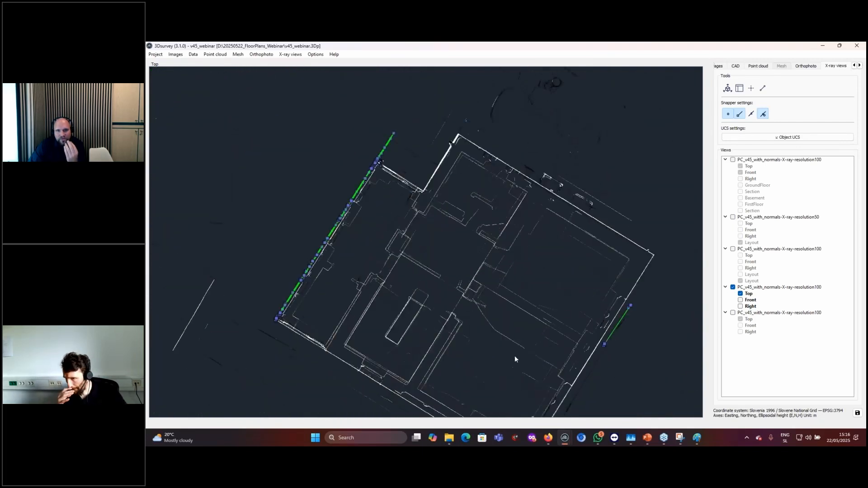
{"action": "middle_click_drag", "start_coordinate": [518, 331], "coordinate": [492, 261]}
- Open the CAD workspace and add a new layer named 2 #1
{"action": "left_click", "coordinate": [737, 66]}
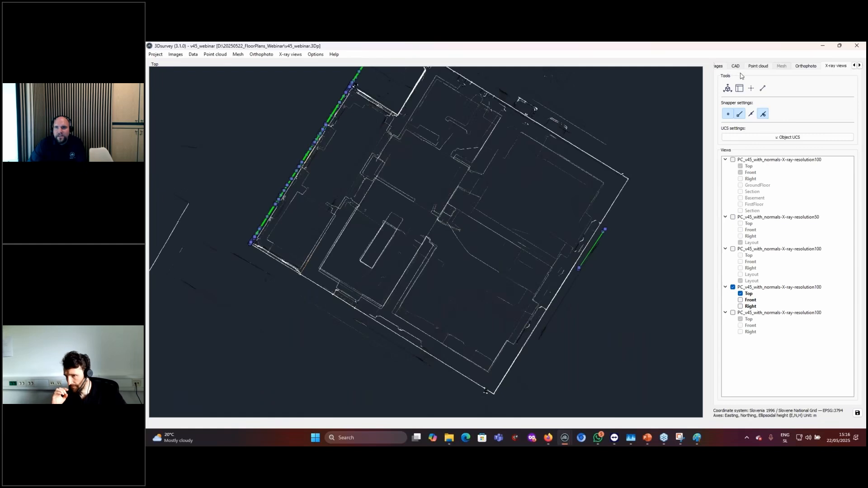
{"action": "left_click", "coordinate": [840, 169]}
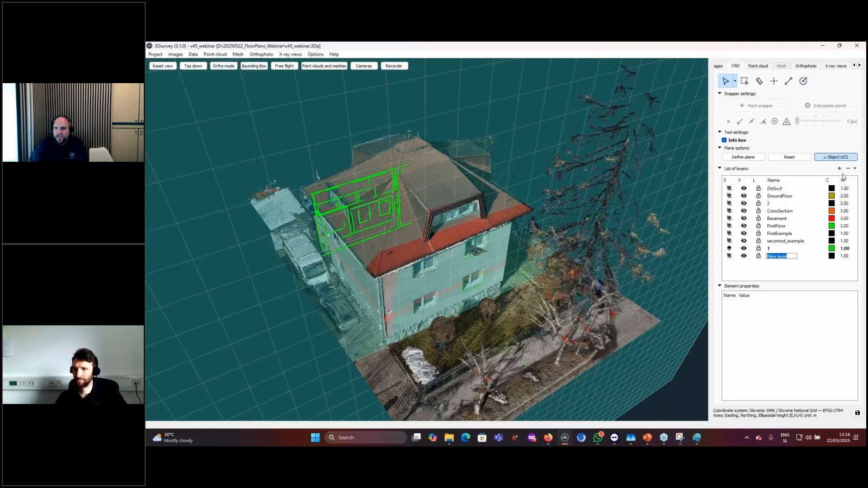
{"action": "type", "text": "2 #1"}
{"action": "key", "text": "Return"}
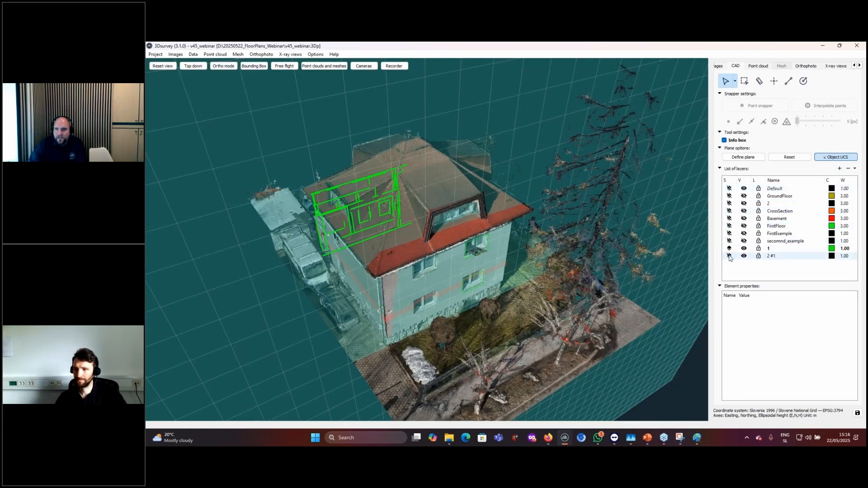
- Run automatic line detection on the 99% transparency Top X-ray view, using CAD layer 2 #1 and a threshold of 169
{"action": "left_click", "coordinate": [835, 66]}
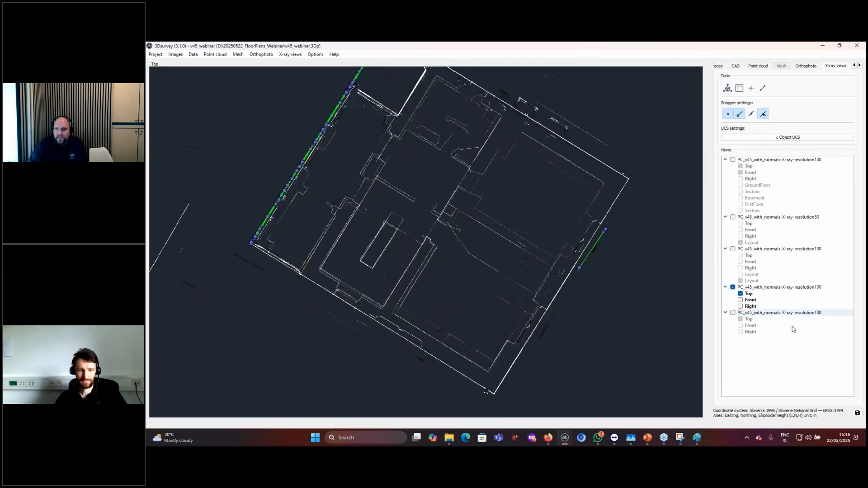
{"action": "right_click", "coordinate": [749, 294]}
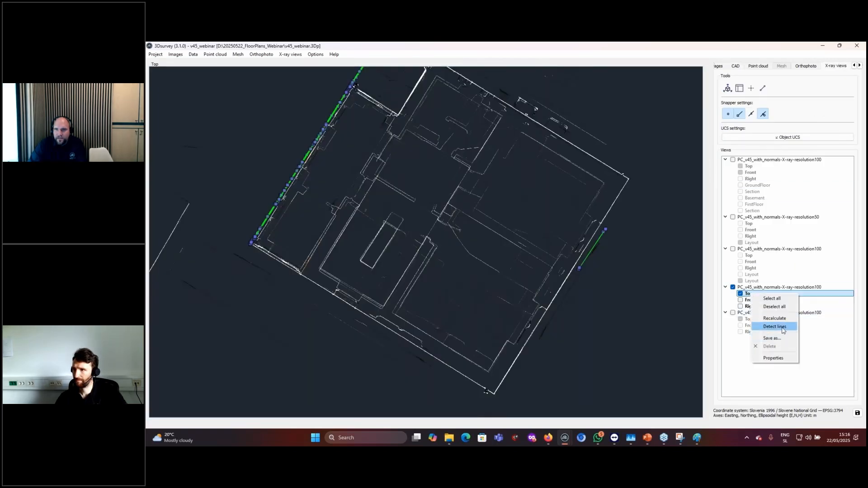
{"action": "left_click", "coordinate": [783, 331]}
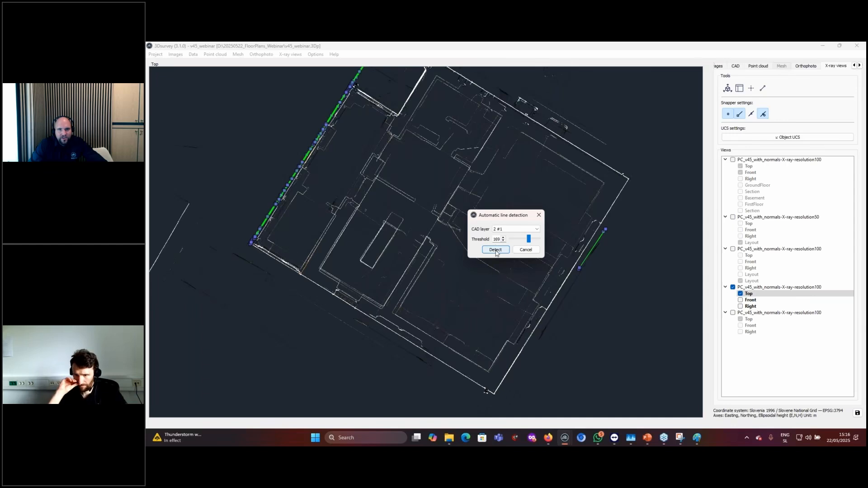
{"action": "left_click", "coordinate": [495, 249]}
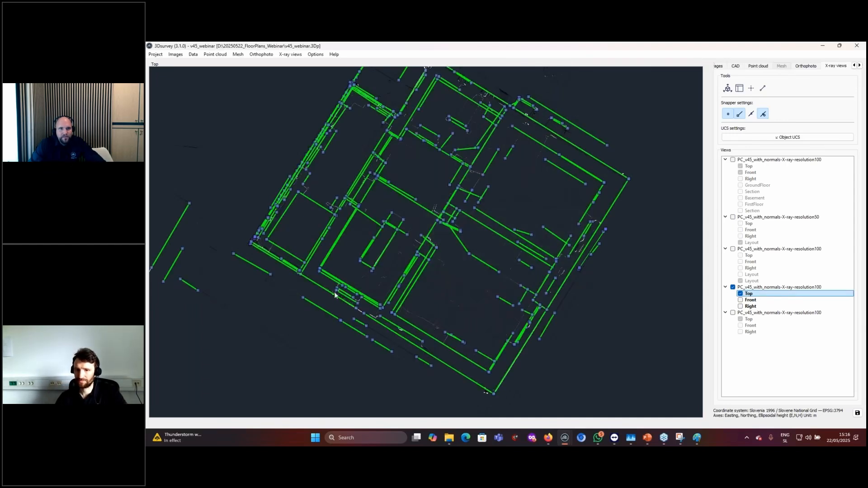
- Examine the detected lines along the outer wall, around the interior rooms and across the whole floor outline
{"action": "scroll", "coordinate": [335, 295], "scroll_direction": "up", "scroll_amount": 8}
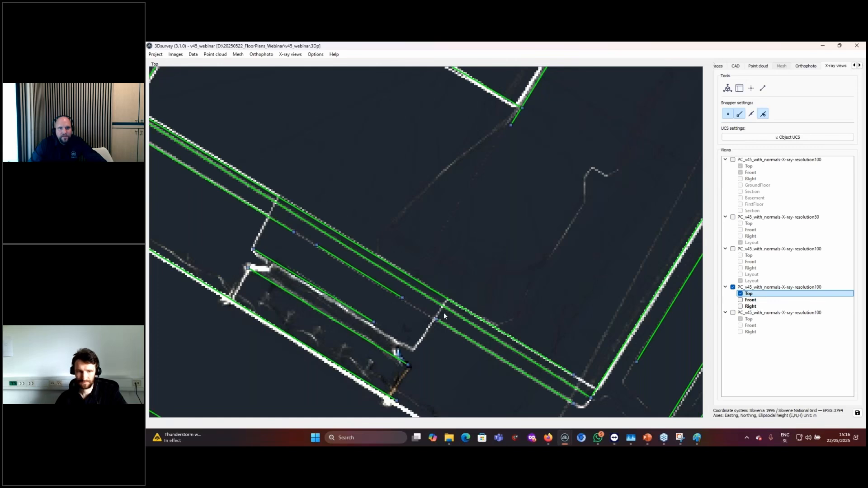
{"action": "scroll", "coordinate": [444, 315], "scroll_direction": "down", "scroll_amount": 3}
{"action": "scroll", "coordinate": [443, 315], "scroll_direction": "down", "scroll_amount": 1}
{"action": "middle_click_drag", "start_coordinate": [467, 184], "coordinate": [420, 355]}
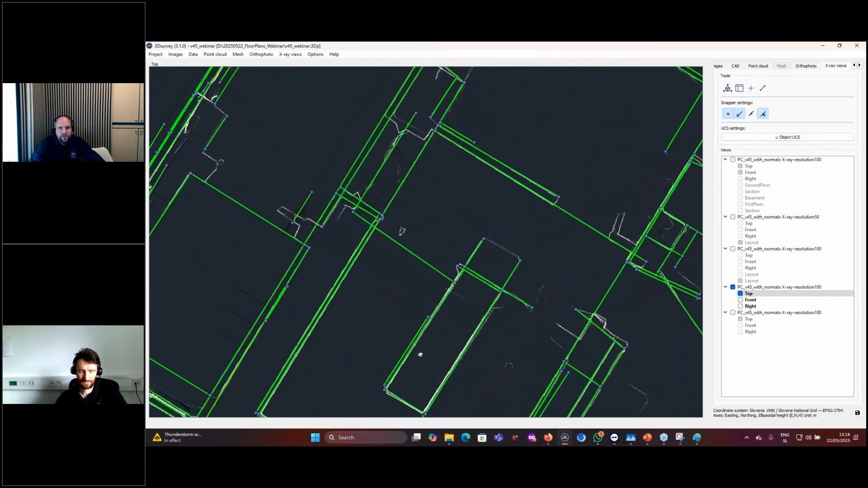
{"action": "scroll", "coordinate": [420, 354], "scroll_direction": "down", "scroll_amount": 3}
{"action": "middle_click_drag", "start_coordinate": [409, 269], "coordinate": [536, 319]}
{"action": "middle_click_drag", "start_coordinate": [471, 325], "coordinate": [458, 327]}
{"action": "scroll", "coordinate": [458, 328], "scroll_direction": "down", "scroll_amount": 5}
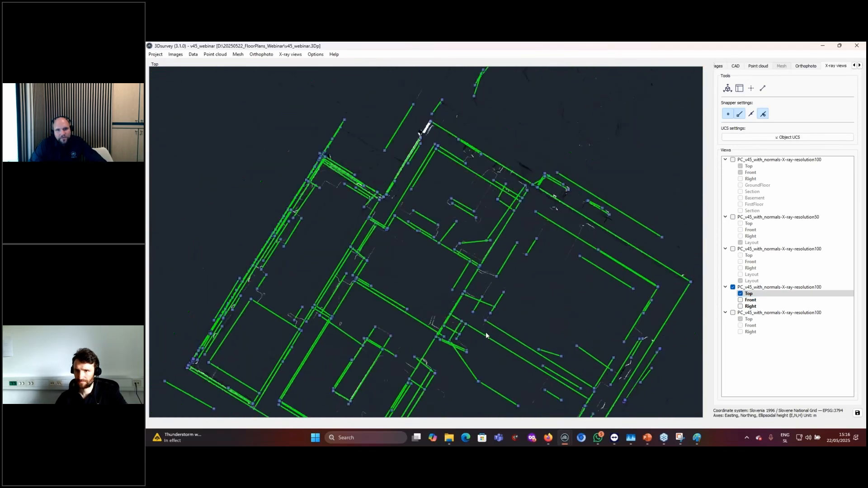
{"action": "middle_click_drag", "start_coordinate": [474, 265], "coordinate": [474, 251]}
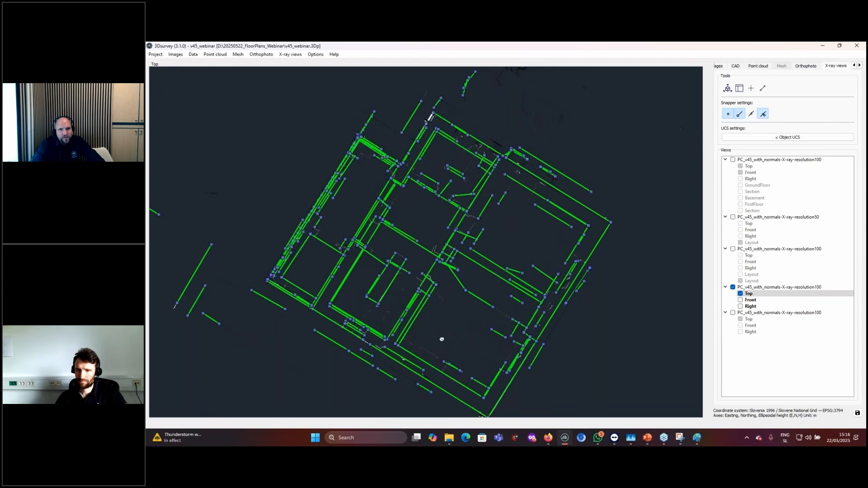
- Compare the detected lines with the underlying X-ray walls around the central rooms and the corner room beside the facade
{"action": "scroll", "coordinate": [442, 339], "scroll_direction": "up", "scroll_amount": 6}
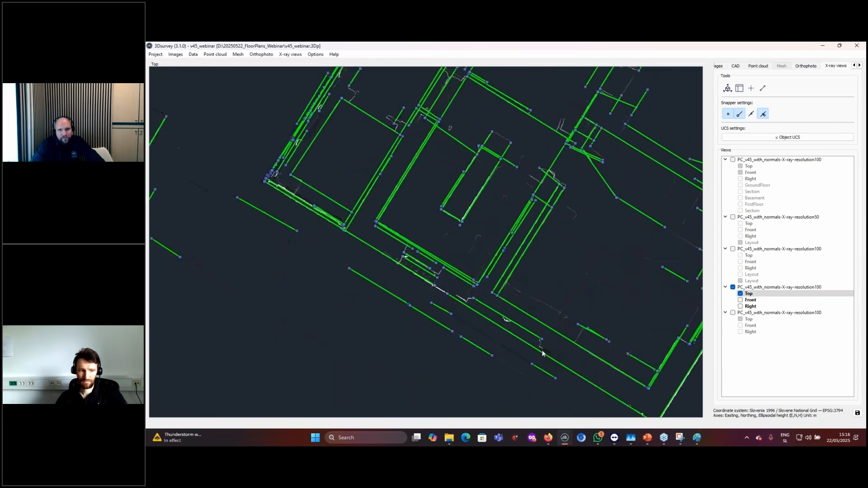
{"action": "scroll", "coordinate": [549, 346], "scroll_direction": "down", "scroll_amount": 5}
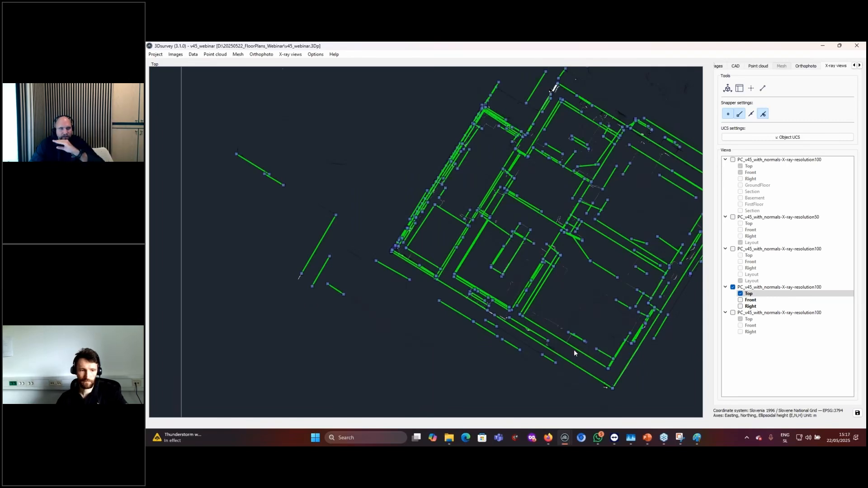
{"action": "middle_click_drag", "start_coordinate": [530, 301], "coordinate": [484, 310]}
{"action": "scroll", "coordinate": [453, 241], "scroll_direction": "up", "scroll_amount": 5}
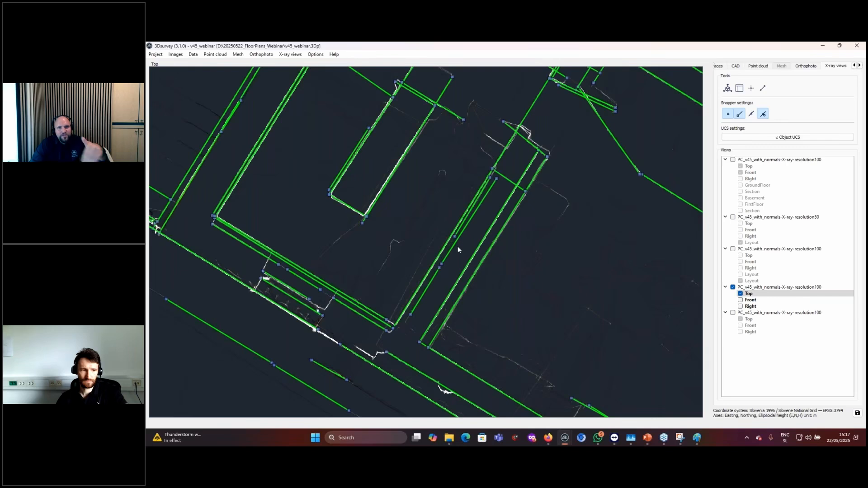
{"action": "scroll", "coordinate": [458, 249], "scroll_direction": "down", "scroll_amount": 5}
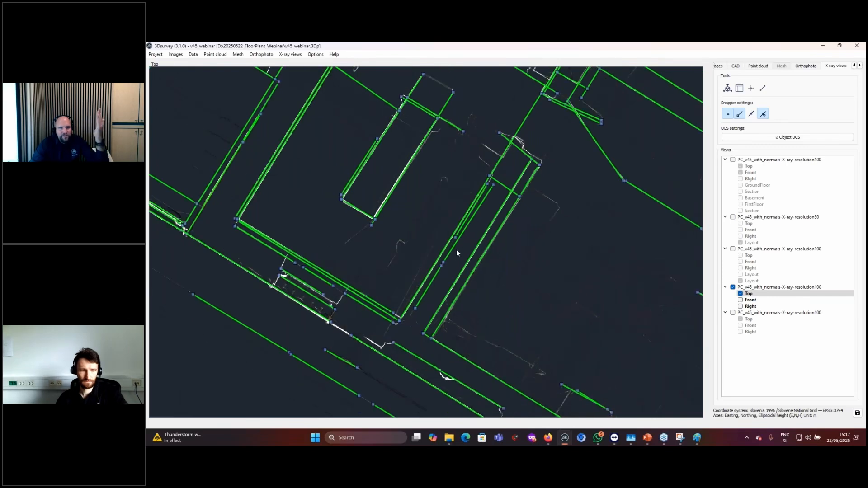
{"action": "middle_click_drag", "start_coordinate": [415, 333], "coordinate": [465, 385]}
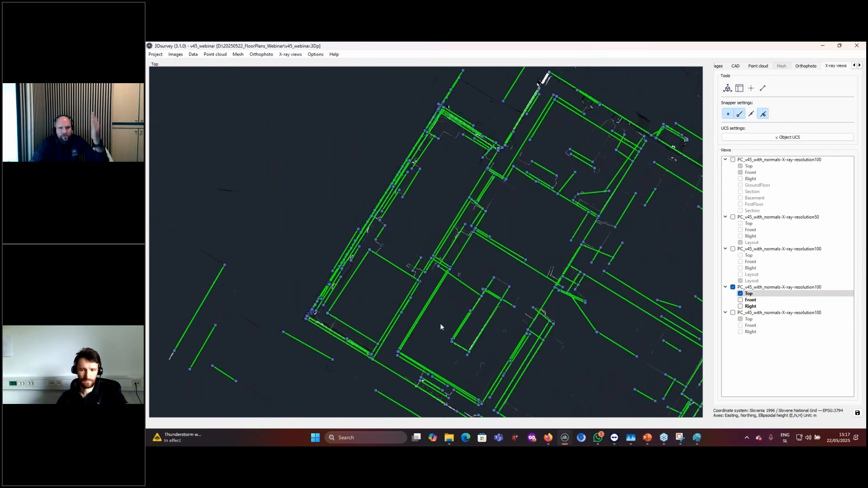
{"action": "scroll", "coordinate": [427, 320], "scroll_direction": "up", "scroll_amount": 6}
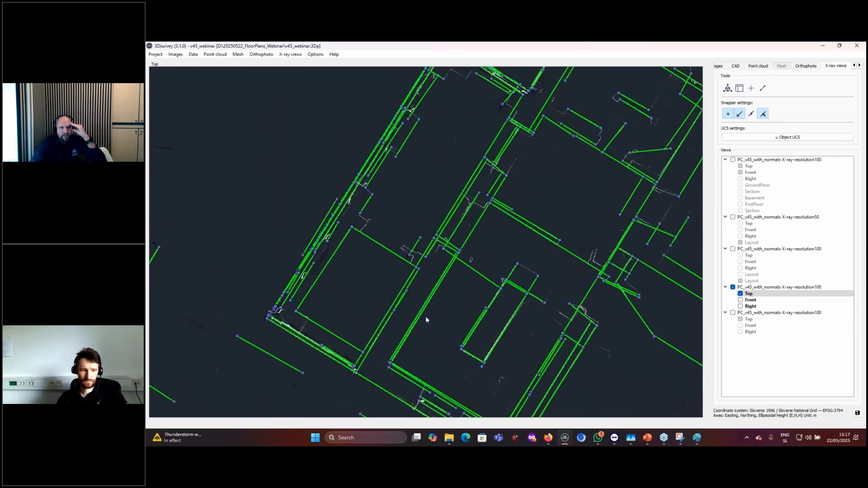
{"action": "scroll", "coordinate": [435, 285], "scroll_direction": "down", "scroll_amount": 8}
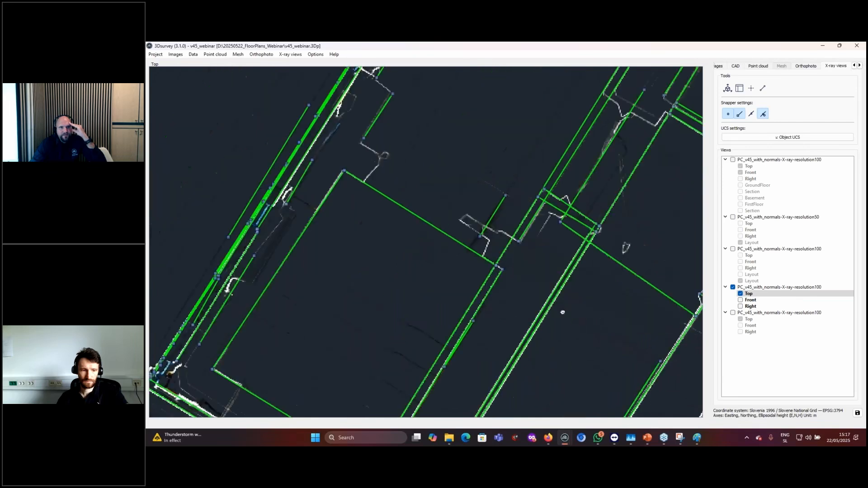
{"action": "scroll", "coordinate": [403, 294], "scroll_direction": "down", "scroll_amount": 6}
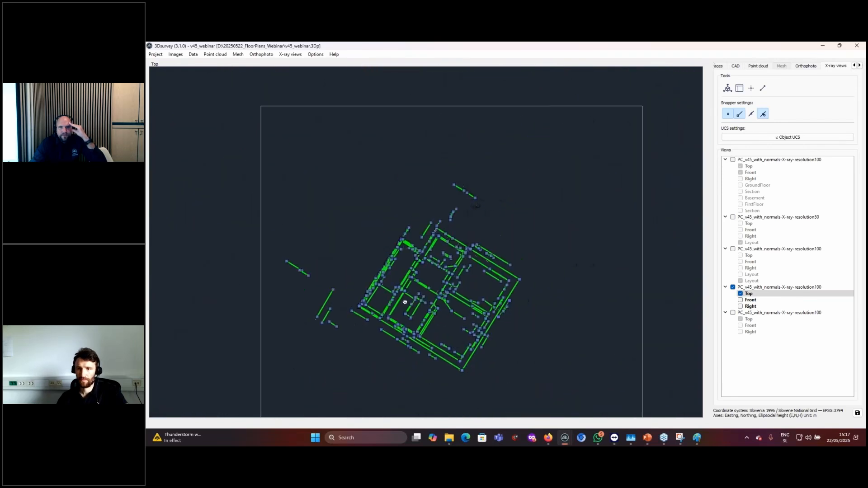
{"action": "middle_click_drag", "start_coordinate": [475, 279], "coordinate": [320, 211]}
{"action": "scroll", "coordinate": [295, 240], "scroll_direction": "up", "scroll_amount": 3}
{"action": "middle_click_drag", "start_coordinate": [195, 241], "coordinate": [420, 264]}
{"action": "scroll", "coordinate": [419, 260], "scroll_direction": "up", "scroll_amount": 8}
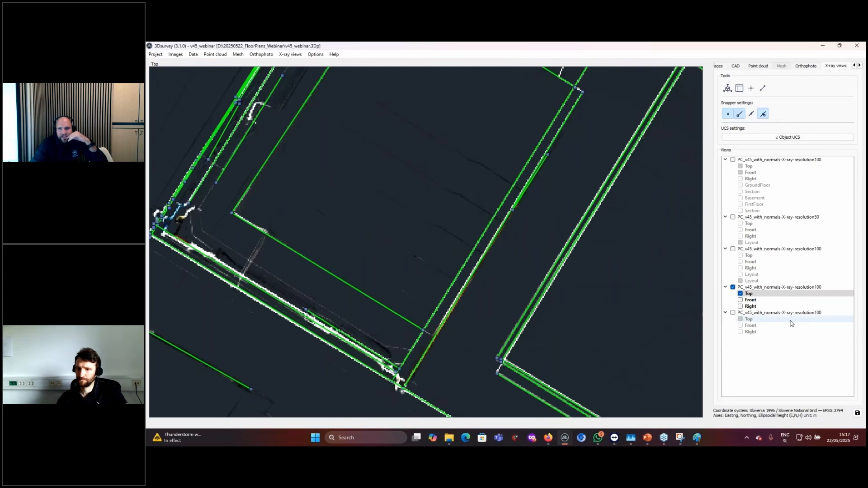
- Detect lines on the same Top view again into layer 2 #1 with a threshold of 70, and review the resulting lines
{"action": "right_click", "coordinate": [750, 294]}
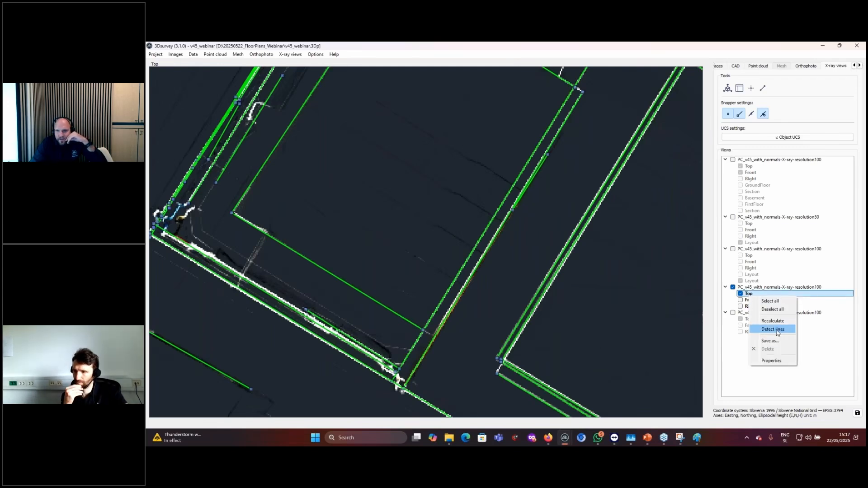
{"action": "left_click", "coordinate": [776, 331]}
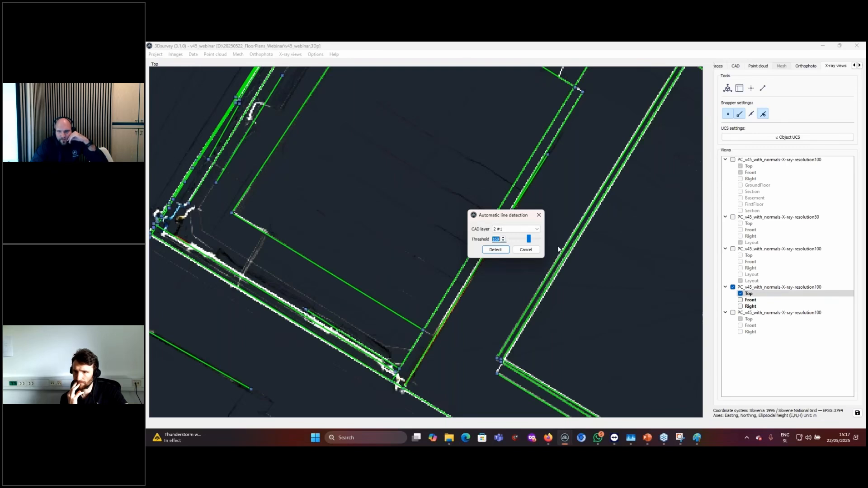
{"action": "type", "text": "70"}
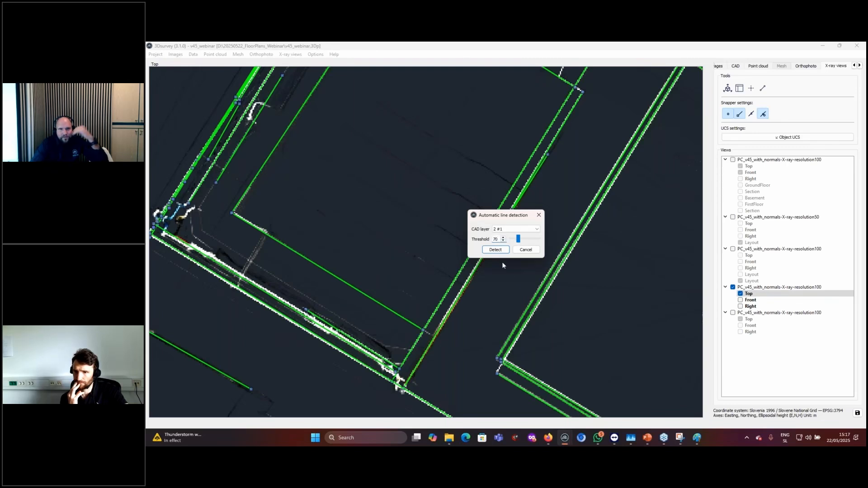
{"action": "left_click", "coordinate": [496, 250]}
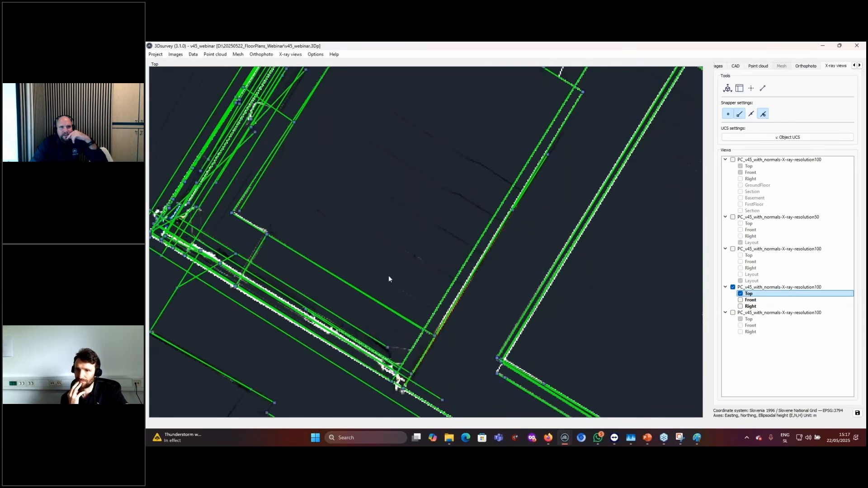
{"action": "scroll", "coordinate": [389, 275], "scroll_direction": "down", "scroll_amount": 3}
{"action": "middle_click_drag", "start_coordinate": [366, 281], "coordinate": [428, 372]}
{"action": "scroll", "coordinate": [467, 235], "scroll_direction": "down", "scroll_amount": 3}
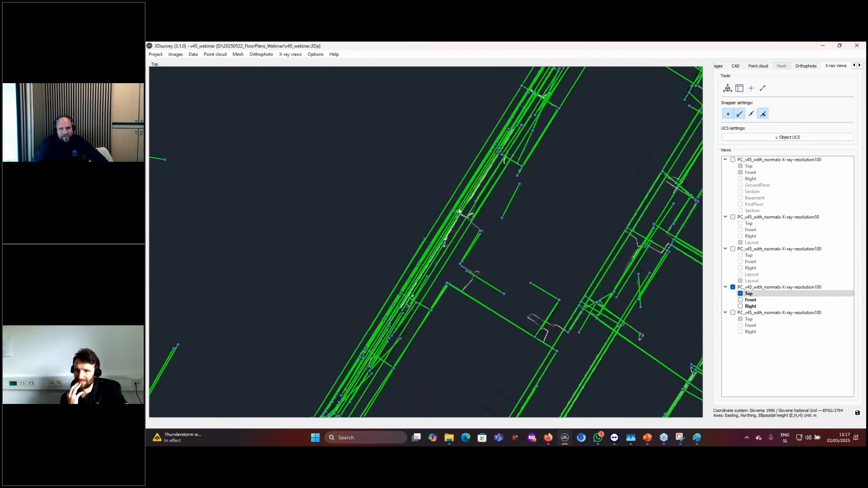
{"action": "scroll", "coordinate": [472, 235], "scroll_direction": "down", "scroll_amount": 5}
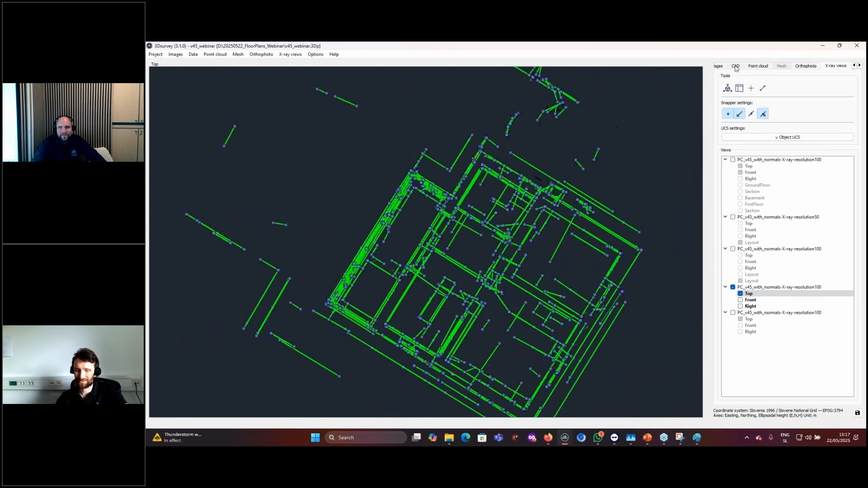
- Return to the CAD workspace and hide layer 2 #1 in the 3D model
{"action": "left_click", "coordinate": [736, 66]}
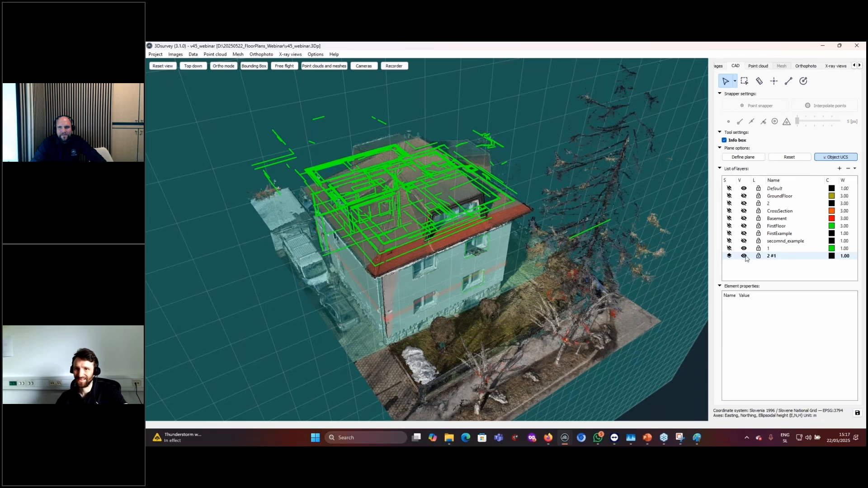
{"action": "left_click", "coordinate": [743, 256]}
{"action": "left_click_drag", "start_coordinate": [583, 199], "coordinate": [626, 192]}
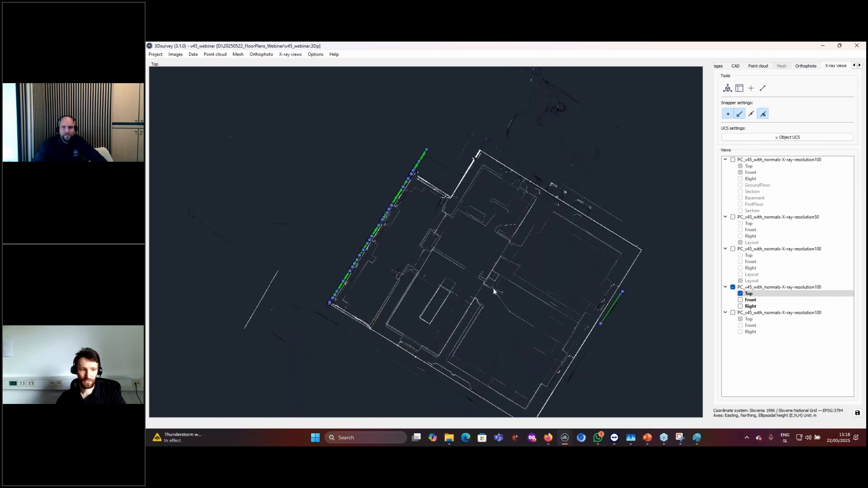
- Switch to the PowerPoint presentation and show slide 7, the Questions and Answers session
{"action": "left_click", "coordinate": [647, 438]}
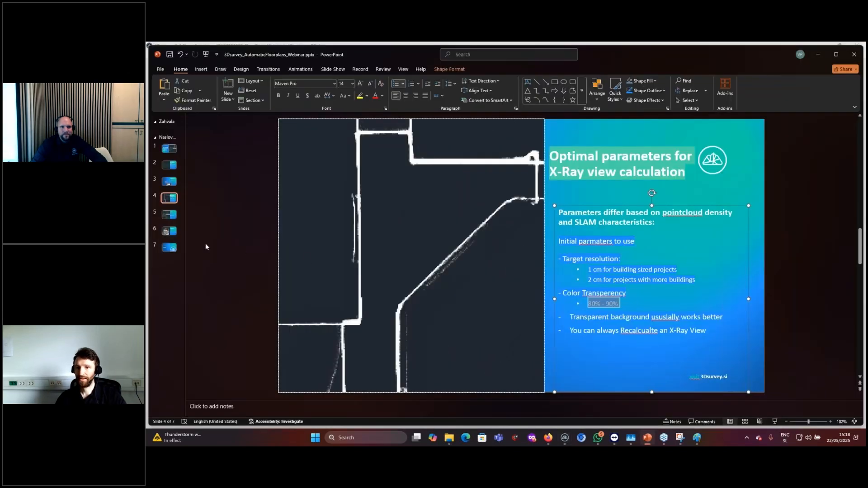
{"action": "left_click", "coordinate": [169, 247]}
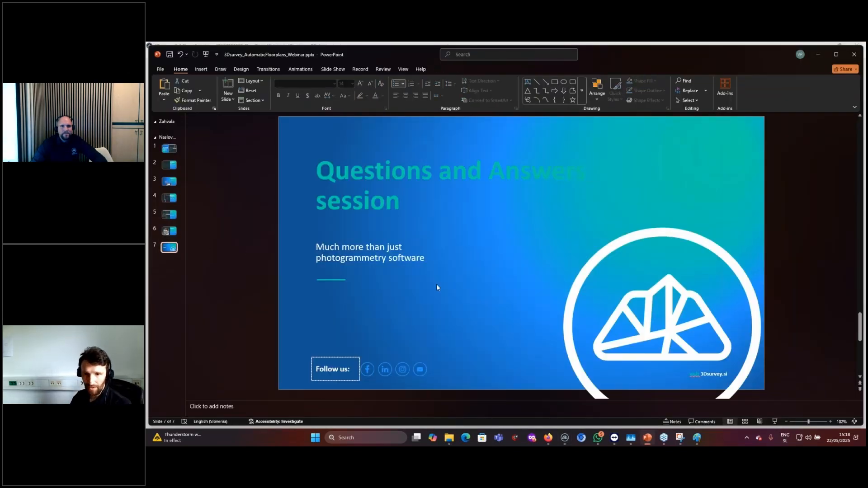